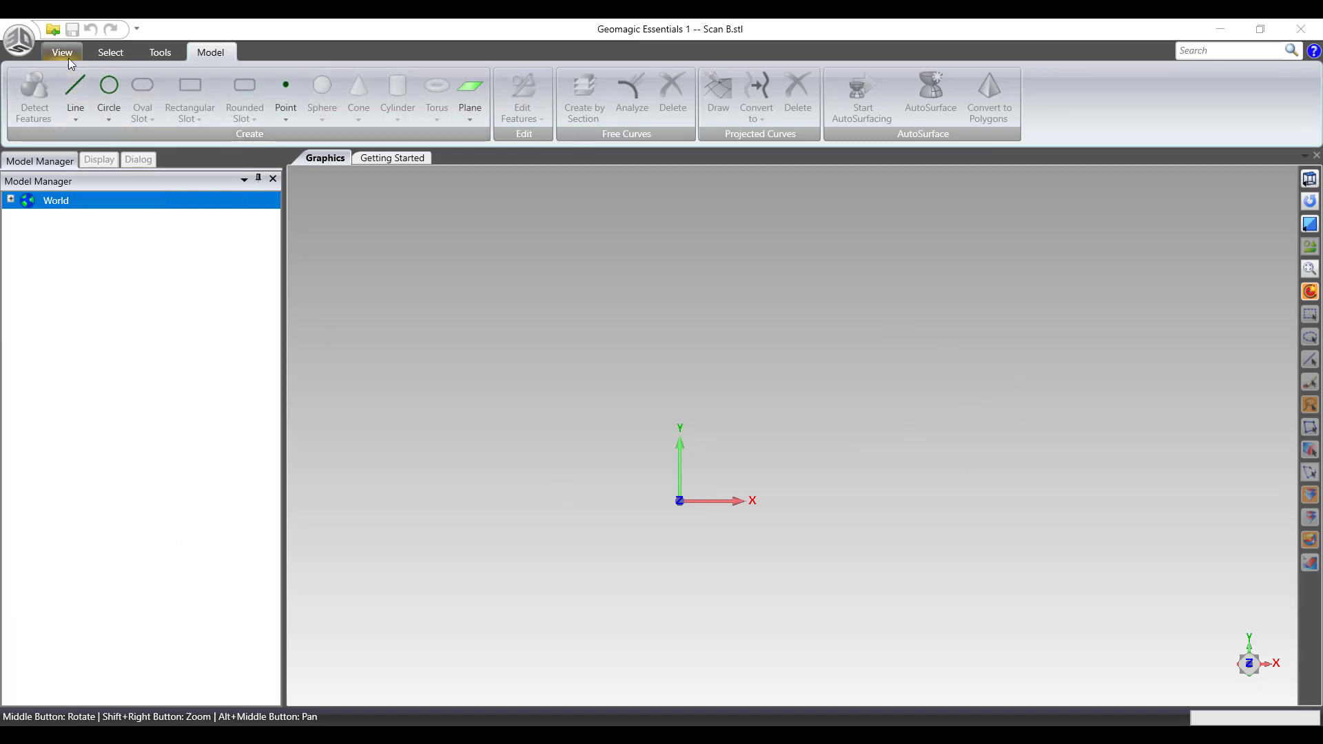
- Tour the Tools and Select ribbons, the Display, Dialog and Model Manager panels, and the start page
{"action": "left_click", "coordinate": [153, 54]}
{"action": "left_click", "coordinate": [110, 52]}
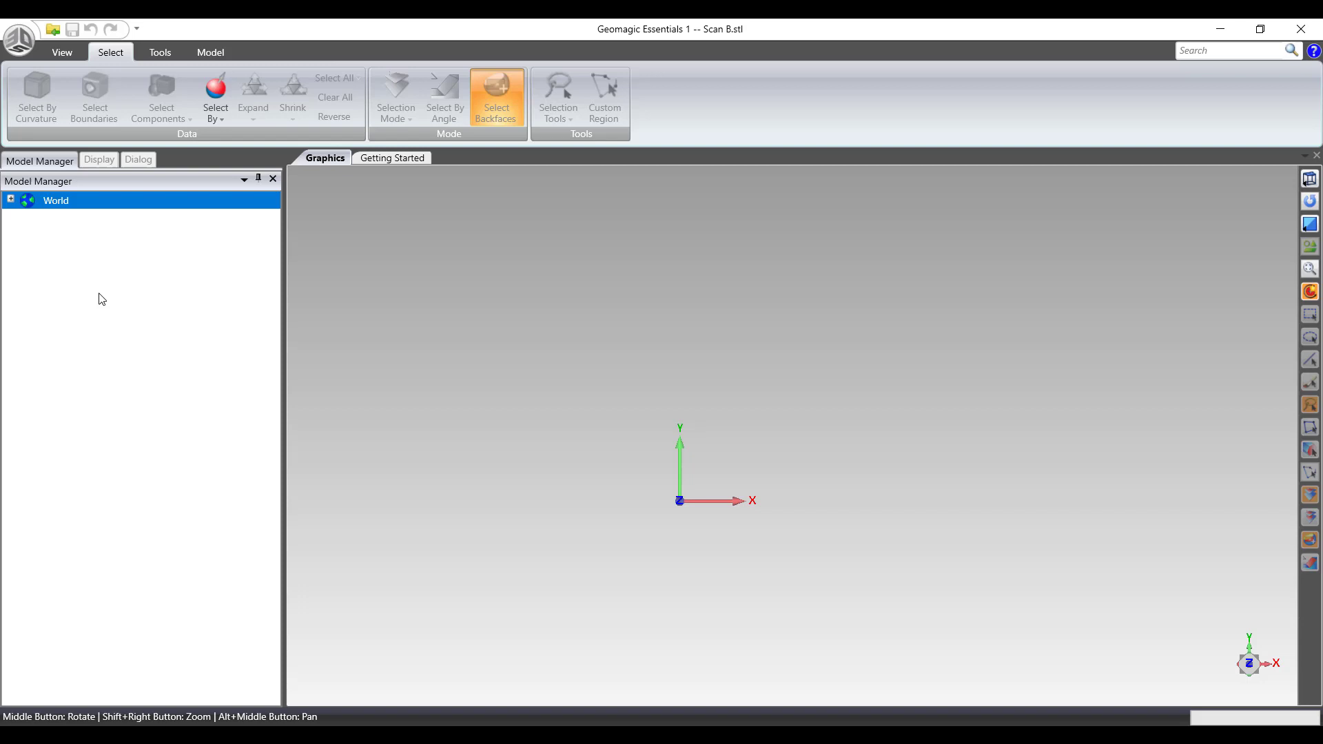
{"action": "left_click", "coordinate": [101, 160]}
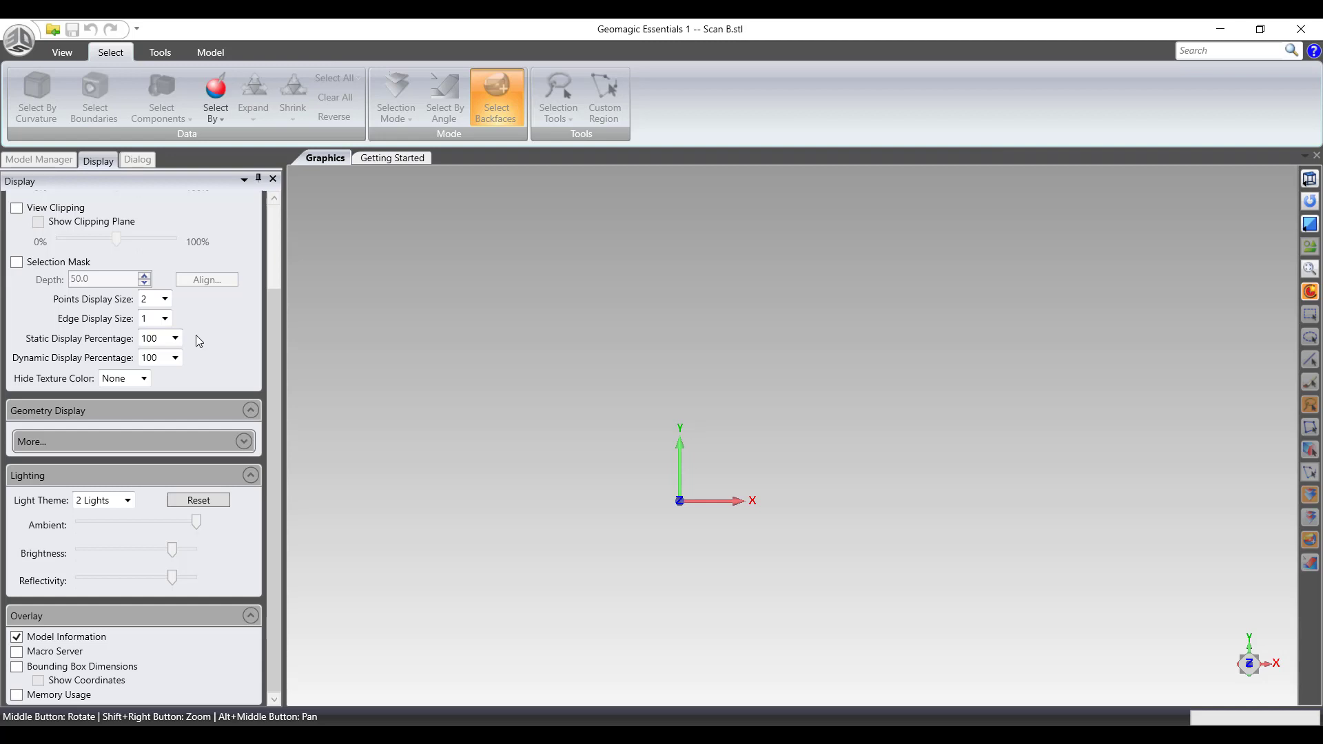
{"action": "left_click", "coordinate": [138, 161]}
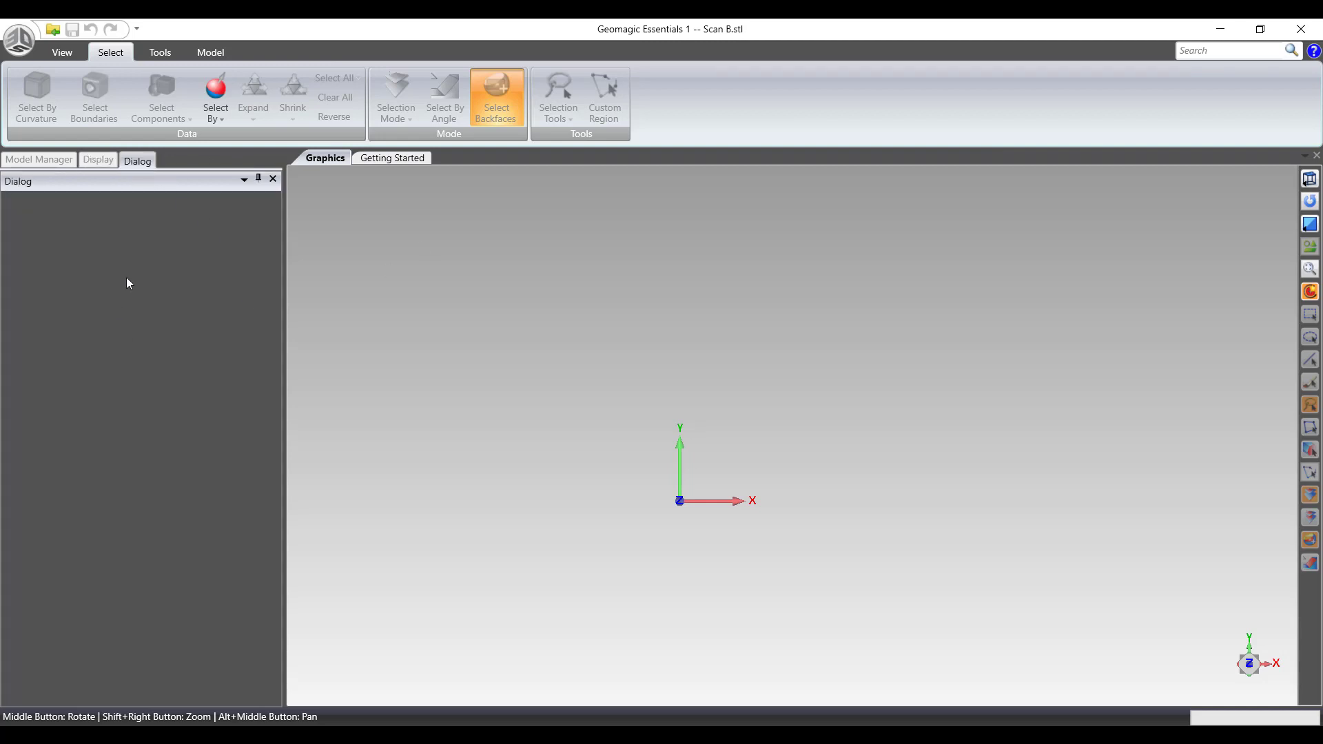
{"action": "left_click", "coordinate": [59, 162]}
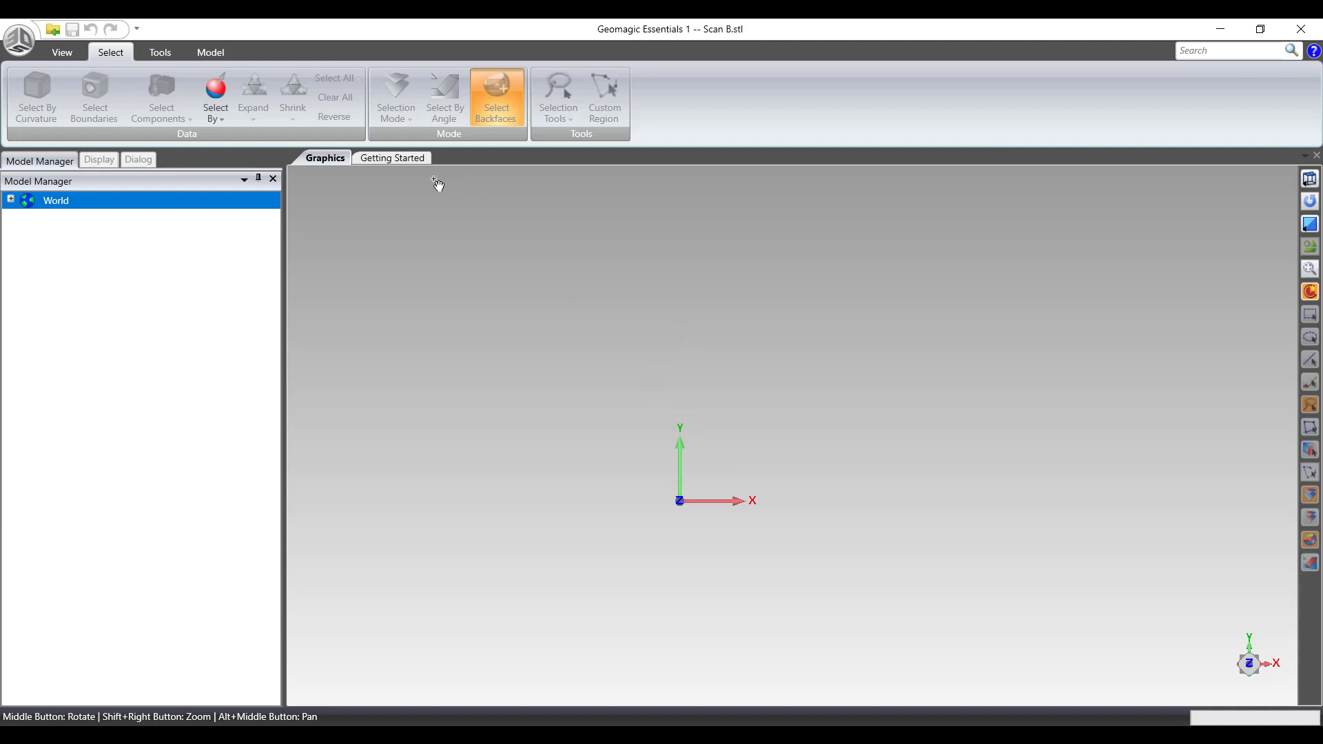
{"action": "left_click", "coordinate": [417, 159]}
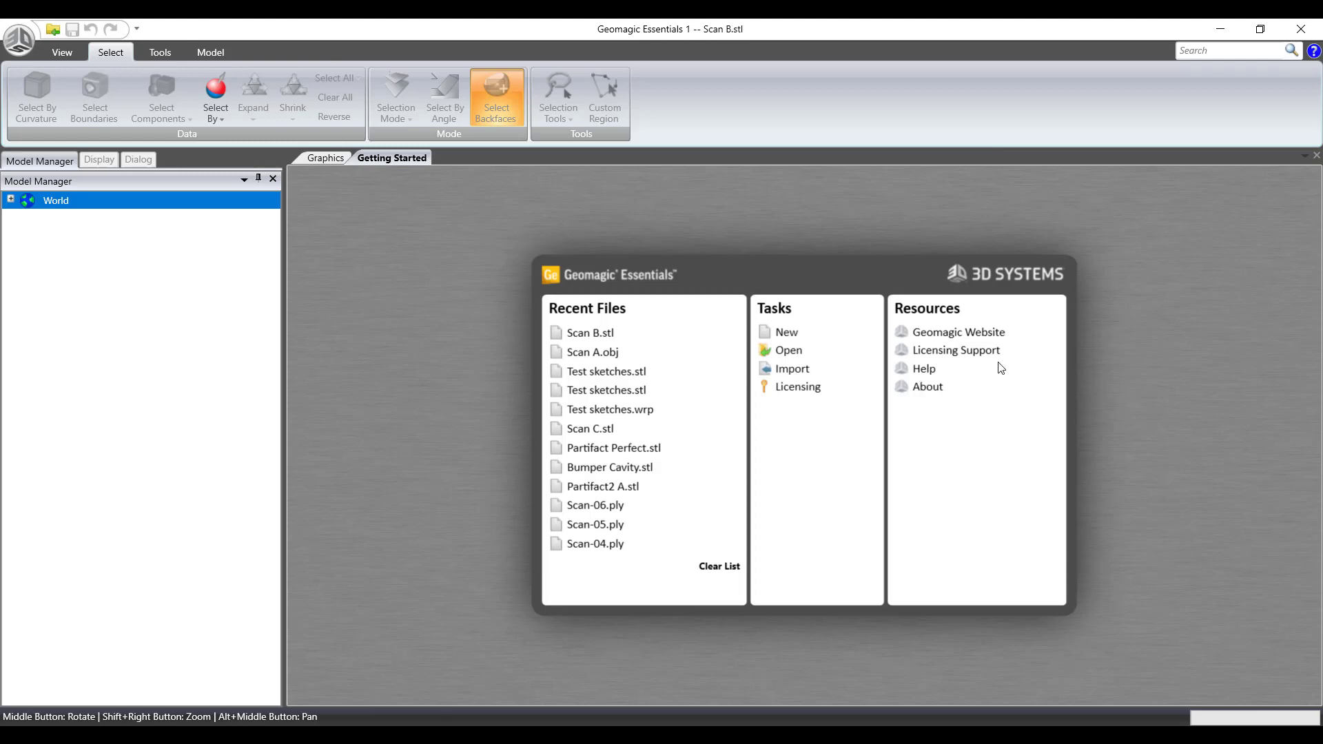
{"action": "left_click", "coordinate": [326, 158]}
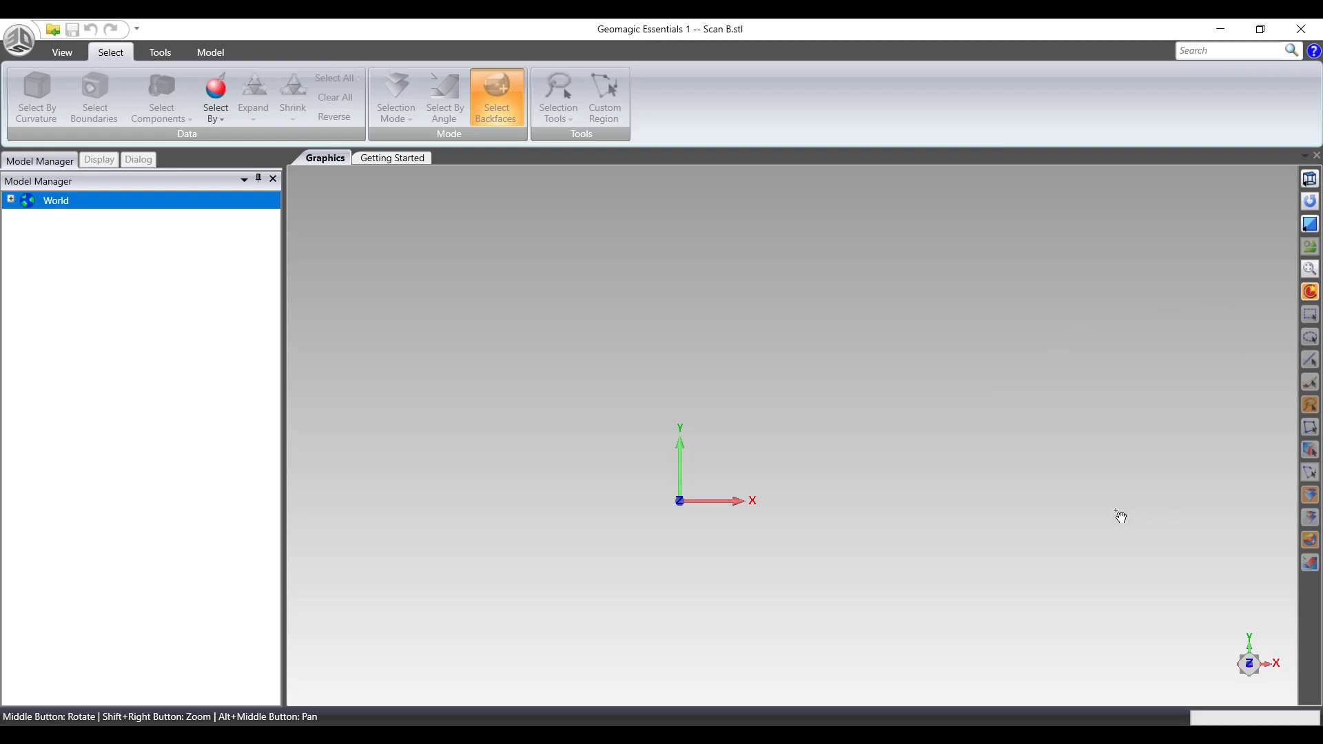
- Import the Scan B file with Millimeters as its data units
{"action": "left_click", "coordinate": [20, 43]}
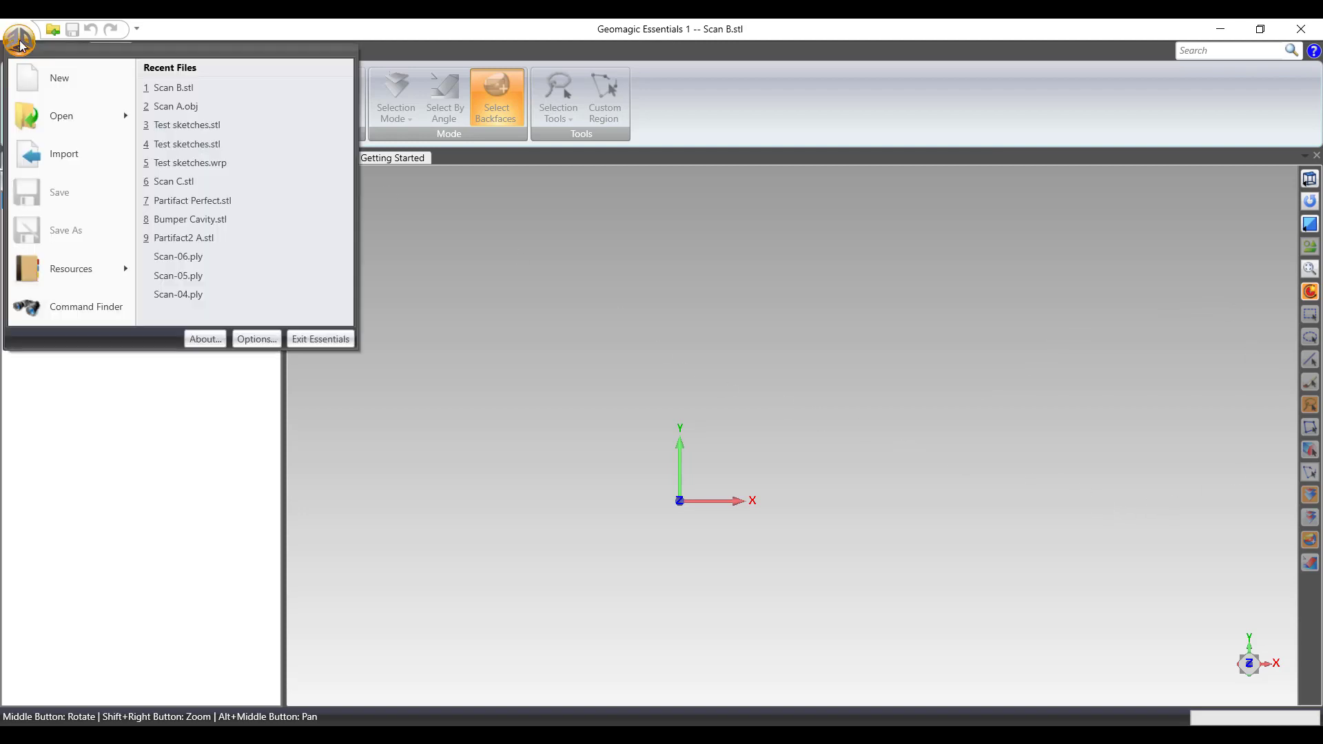
{"action": "left_click", "coordinate": [51, 159]}
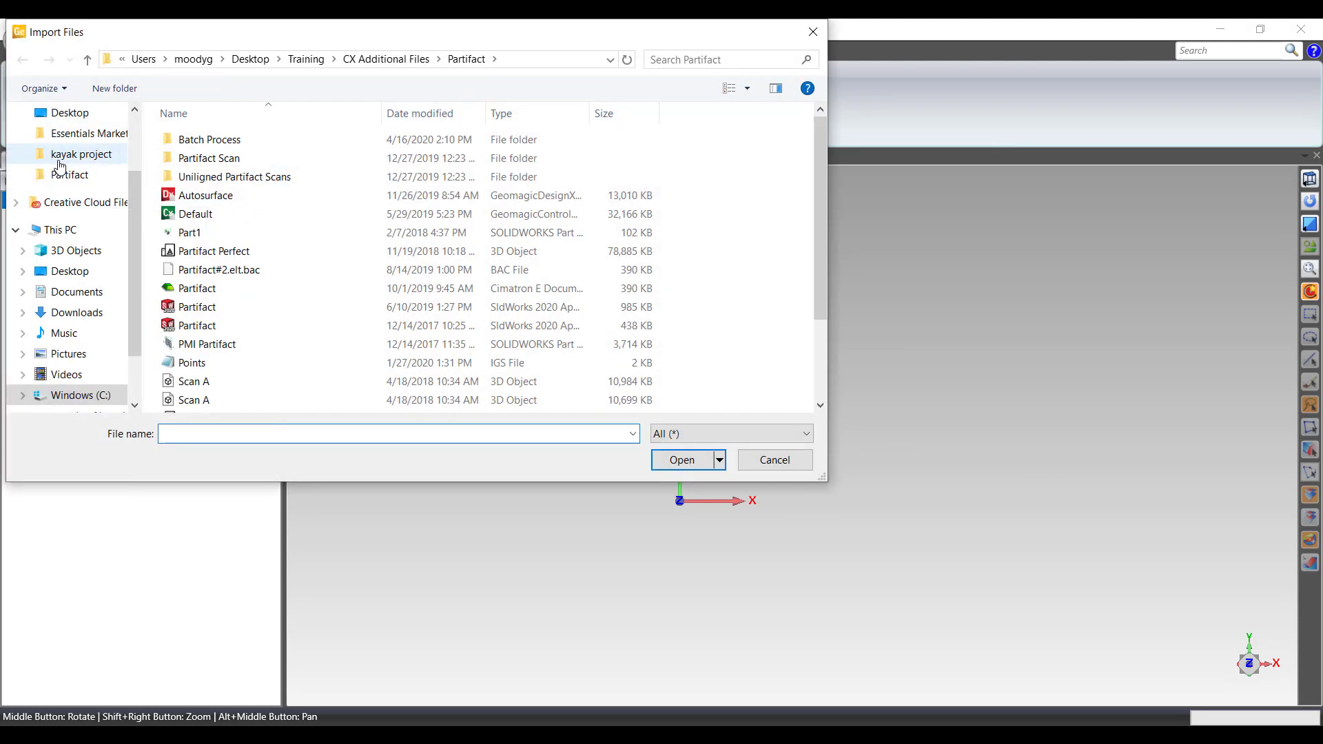
{"action": "scroll", "coordinate": [570, 185], "scroll_direction": "down", "scroll_amount": 2}
{"action": "left_click", "coordinate": [260, 312]}
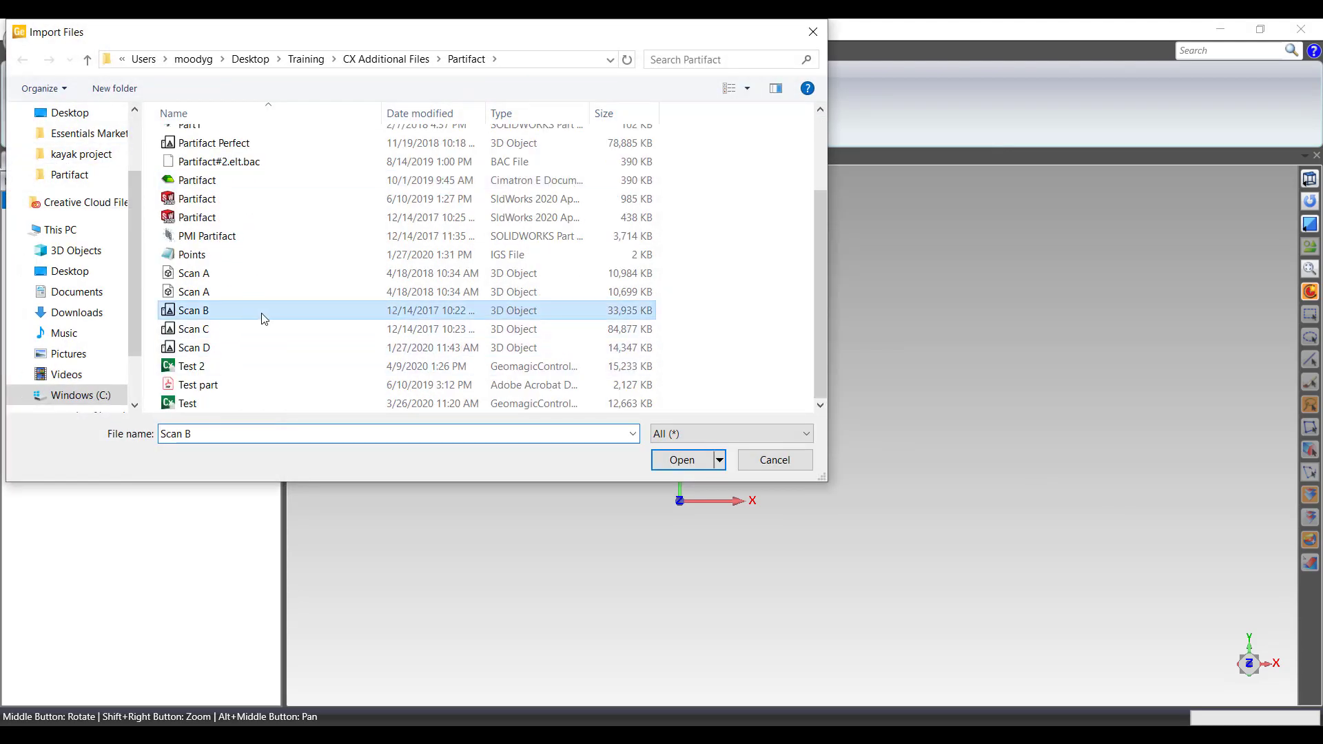
{"action": "left_click", "coordinate": [682, 460]}
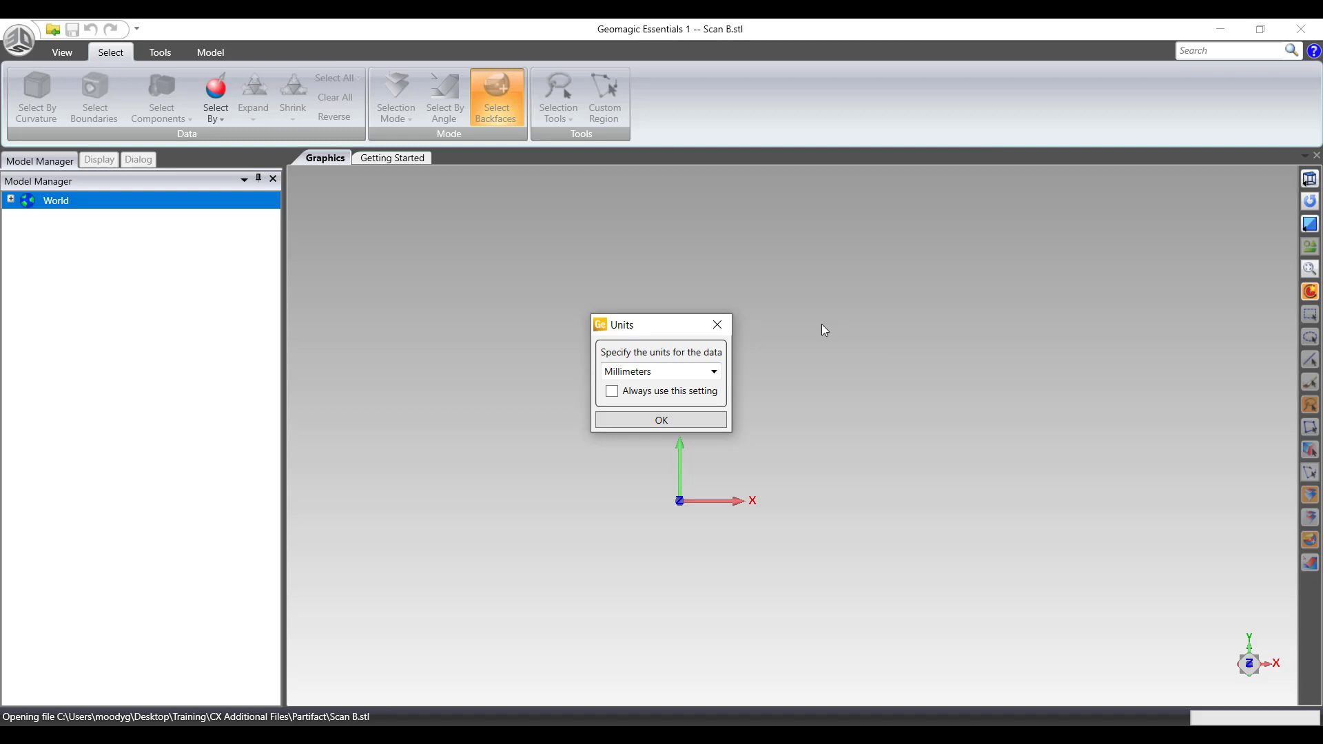
{"action": "left_click", "coordinate": [713, 373]}
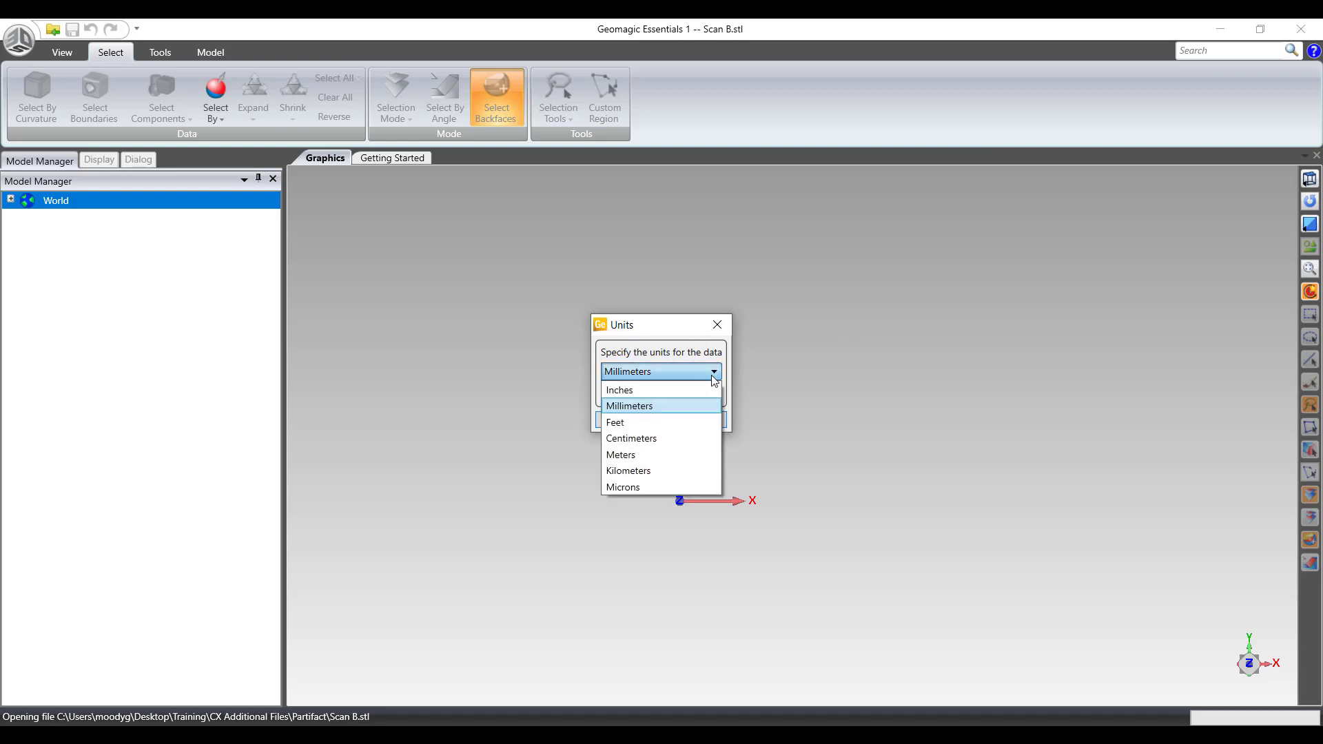
{"action": "left_click", "coordinate": [667, 407]}
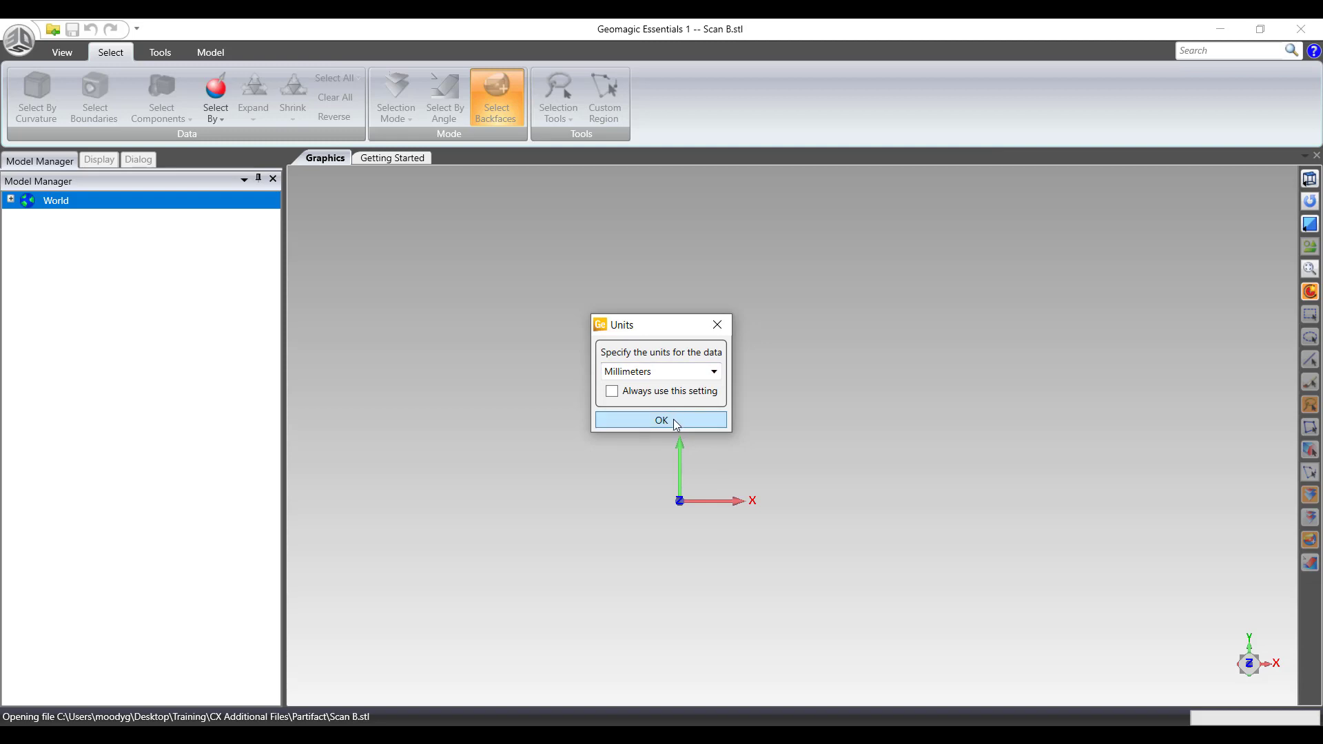
{"action": "left_click", "coordinate": [665, 422]}
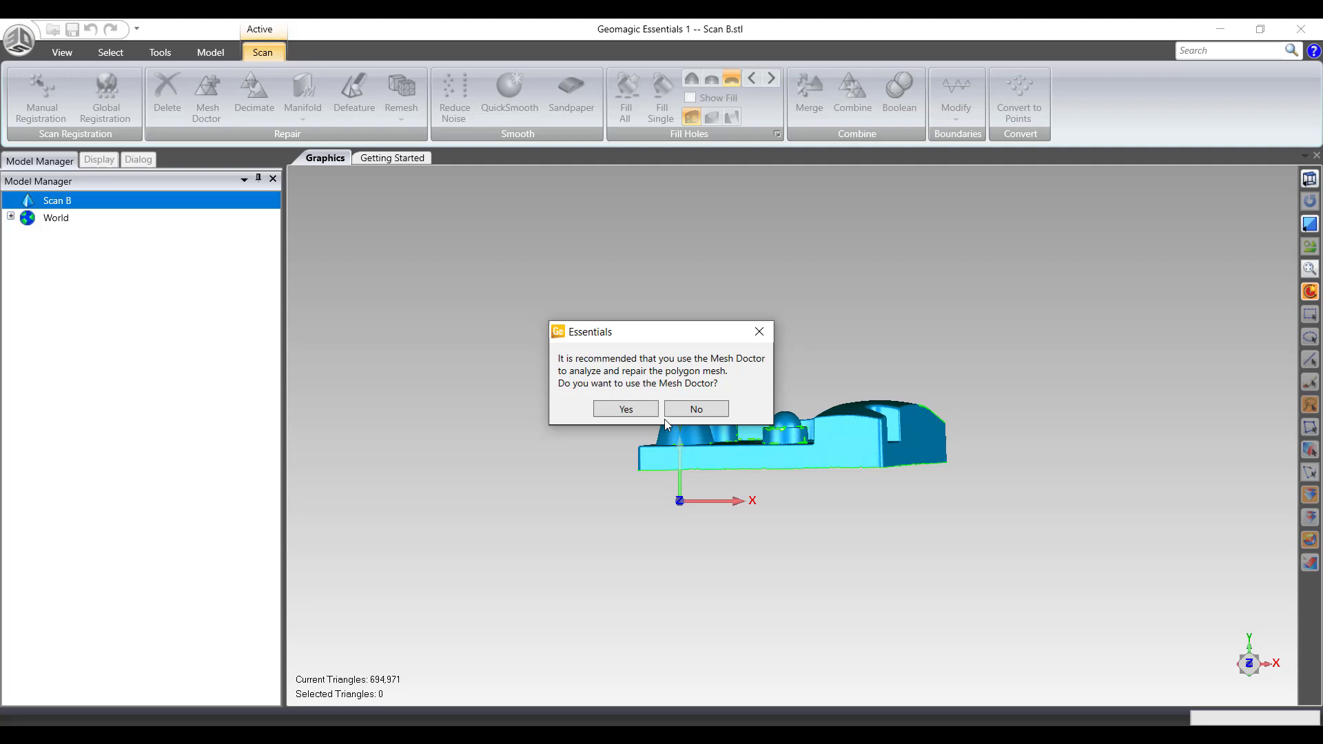
- Run Mesh Doctor on the scan, inspect the flagged areas, and apply repairs twice
{"action": "left_click", "coordinate": [637, 413]}
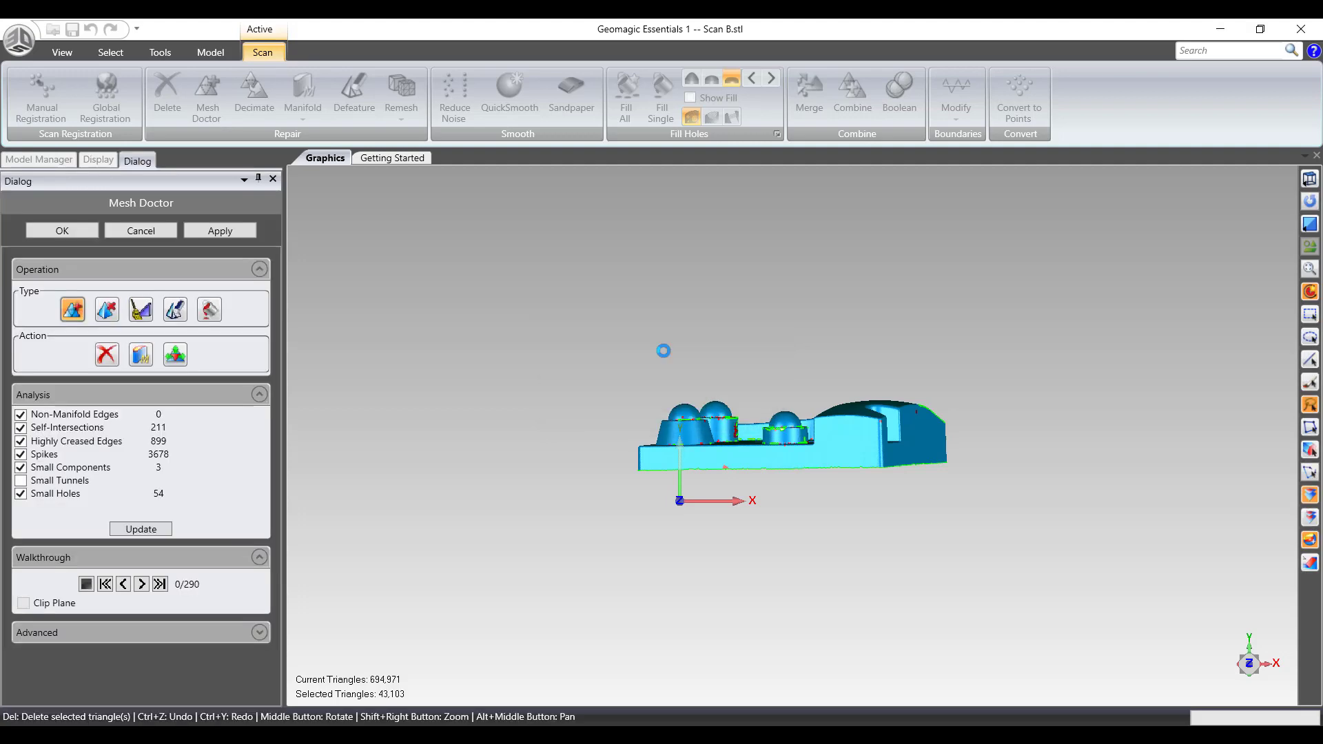
{"action": "middle_click_drag", "start_coordinate": [610, 355], "coordinate": [935, 524]}
{"action": "scroll", "coordinate": [935, 523], "scroll_direction": "up", "scroll_amount": 8}
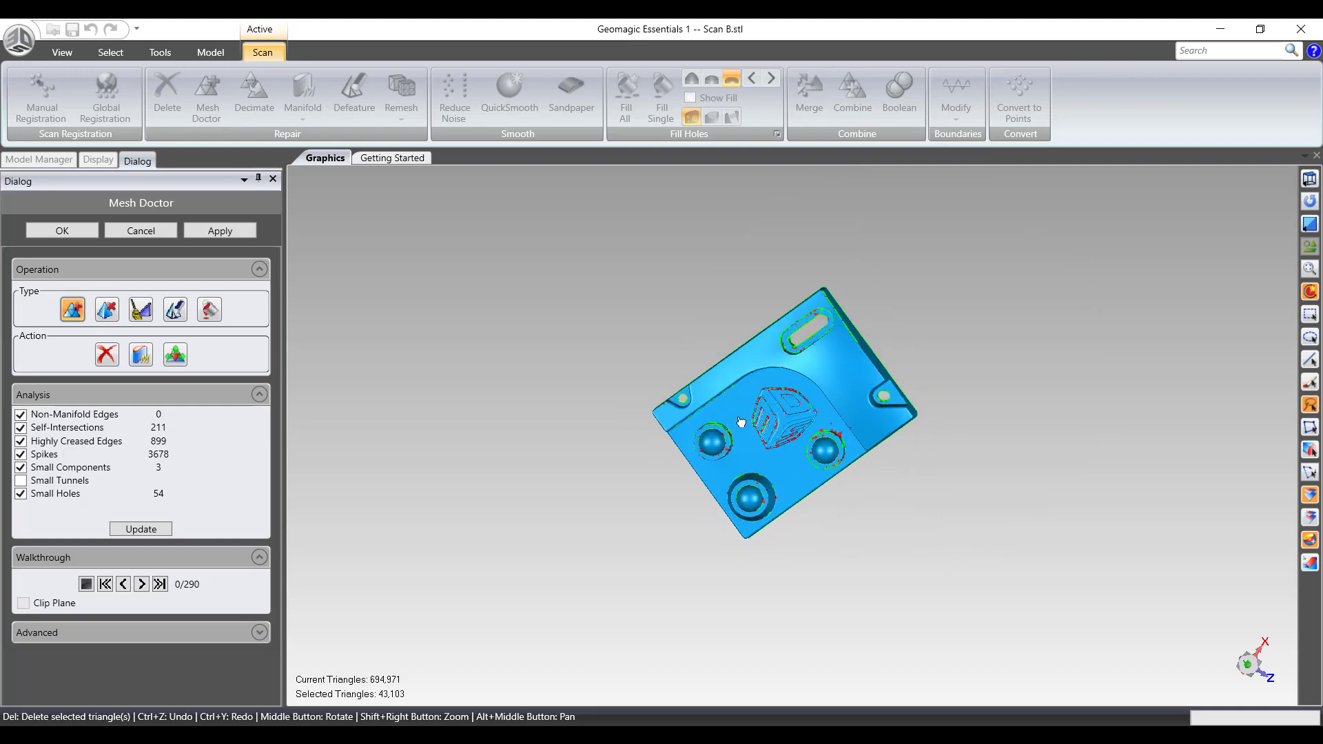
{"action": "middle_click_drag", "start_coordinate": [716, 269], "coordinate": [708, 257]}
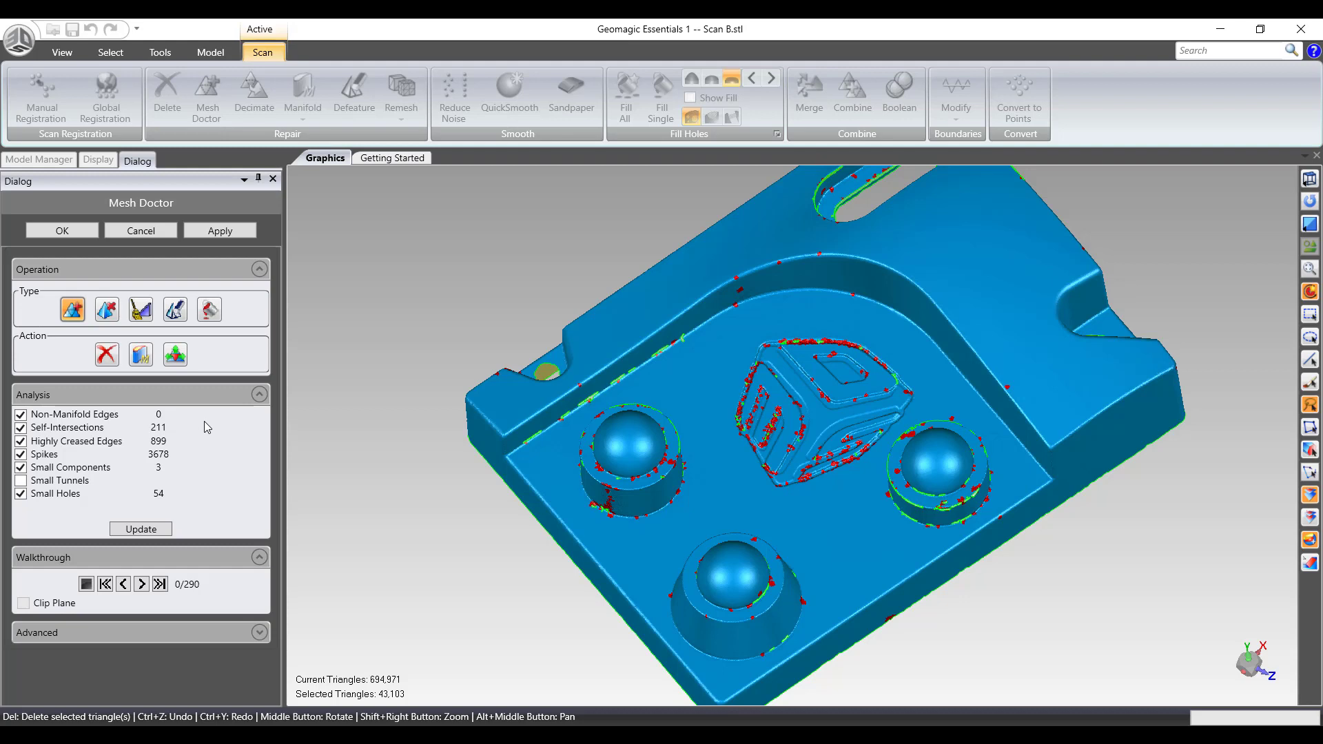
{"action": "left_click", "coordinate": [208, 230]}
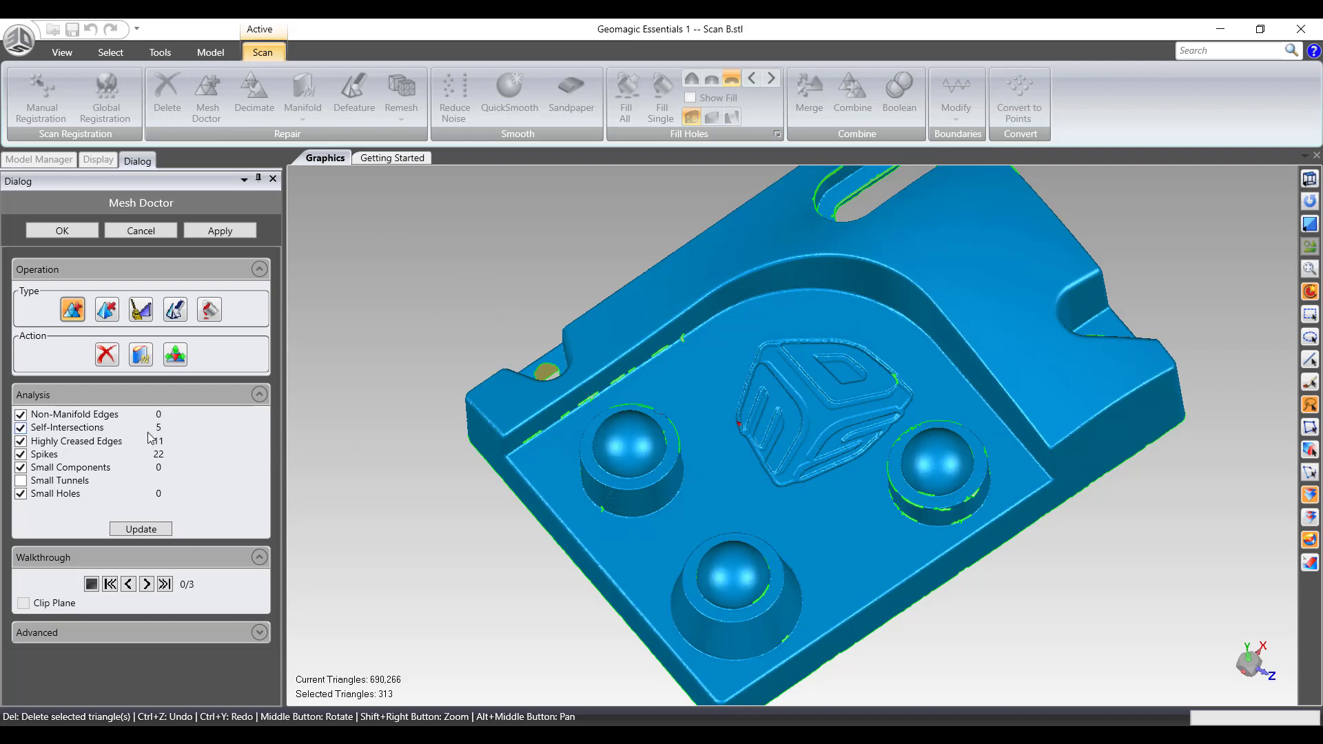
{"action": "left_click", "coordinate": [212, 231]}
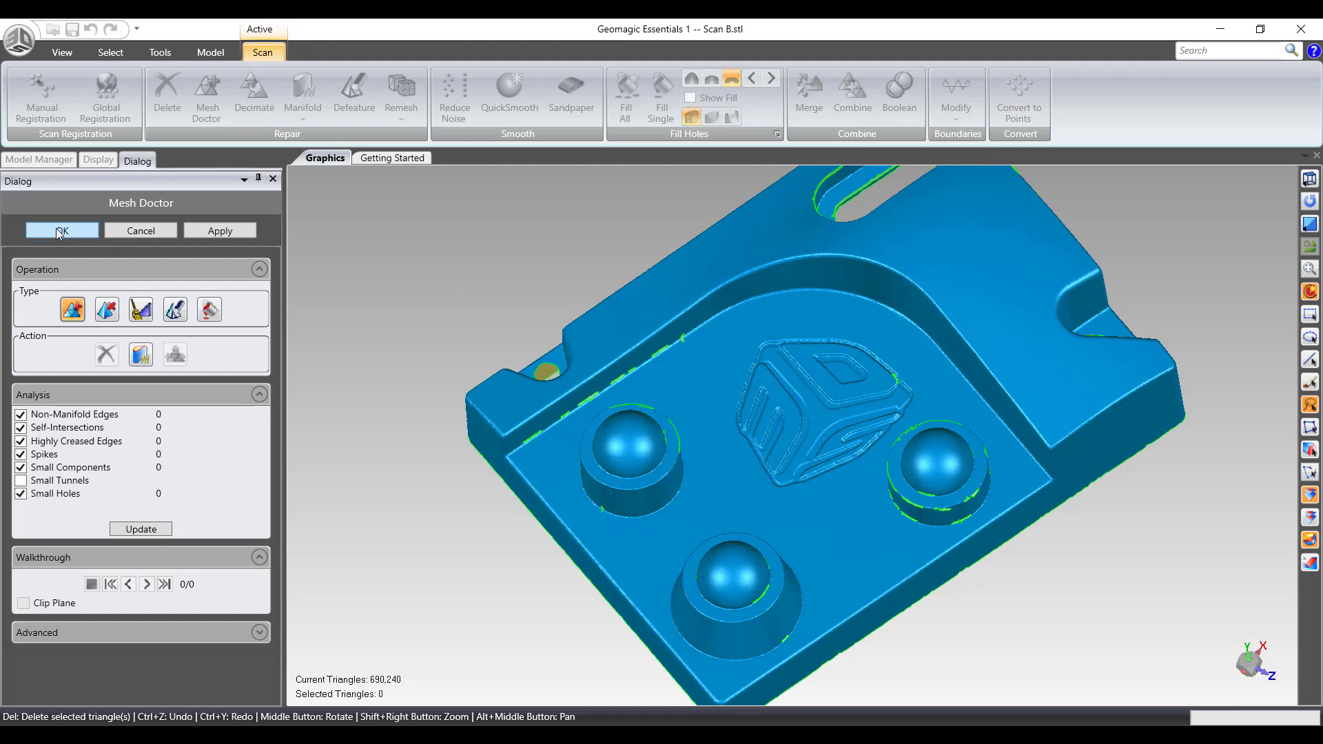
- Finish Mesh Doctor and delete the rough triangles around the small corner hole, including back-facing ones
{"action": "left_click", "coordinate": [60, 230]}
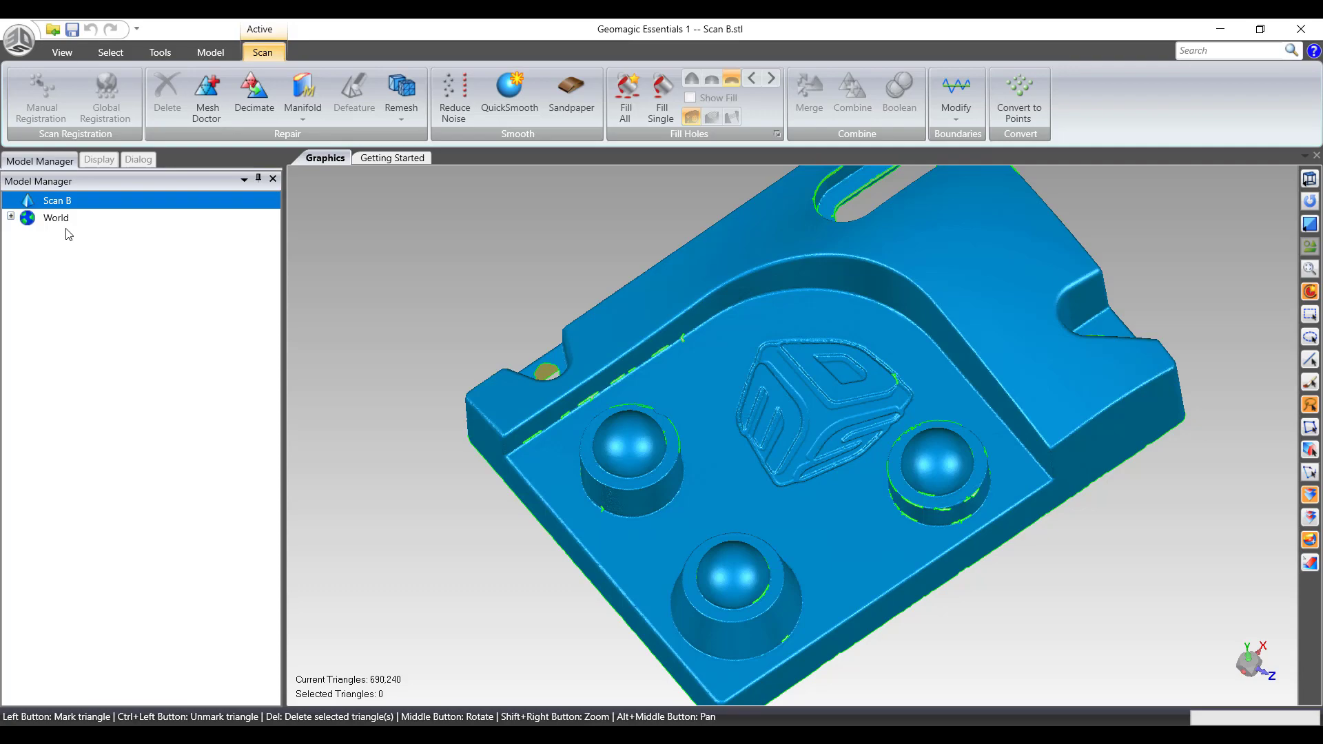
{"action": "mouse_move", "coordinate": [860, 535]}
{"action": "middle_mouse_down"}
{"action": "mouse_move", "coordinate": [968, 310]}
{"action": "mouse_move", "coordinate": [1092, 414]}
{"action": "mouse_move", "coordinate": [855, 352]}
{"action": "mouse_move", "coordinate": [833, 526]}
{"action": "mouse_move", "coordinate": [853, 540]}
{"action": "middle_mouse_up"}
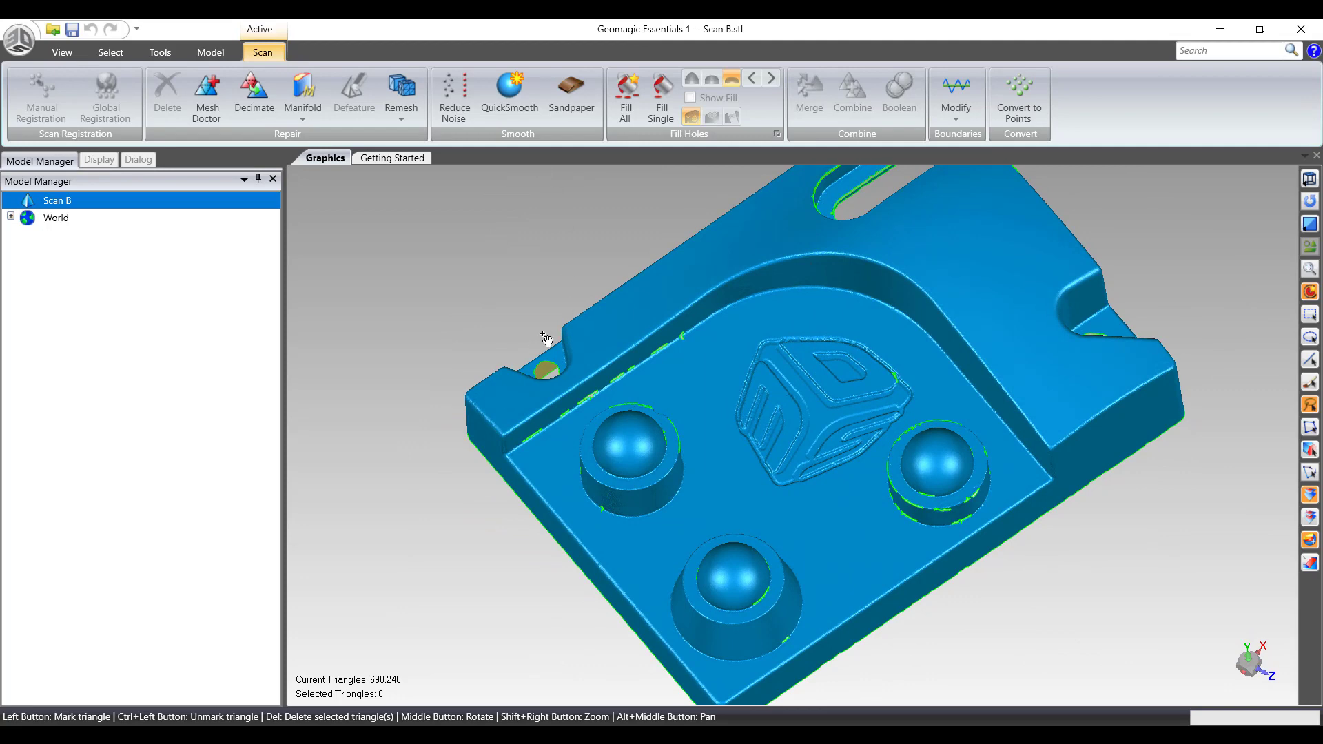
{"action": "scroll", "coordinate": [503, 353], "scroll_direction": "up", "scroll_amount": 3}
{"action": "scroll", "coordinate": [604, 398], "scroll_direction": "up", "scroll_amount": 4}
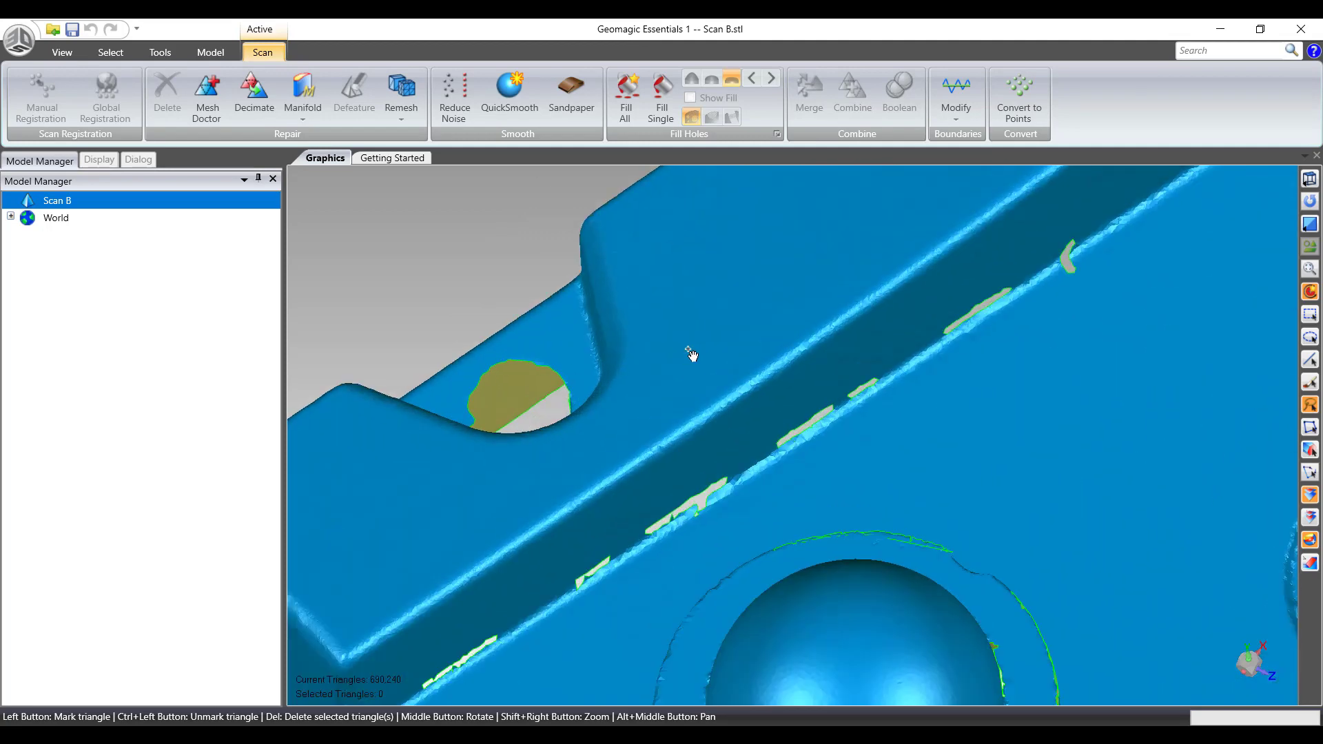
{"action": "middle_click_drag", "start_coordinate": [689, 355], "coordinate": [564, 359]}
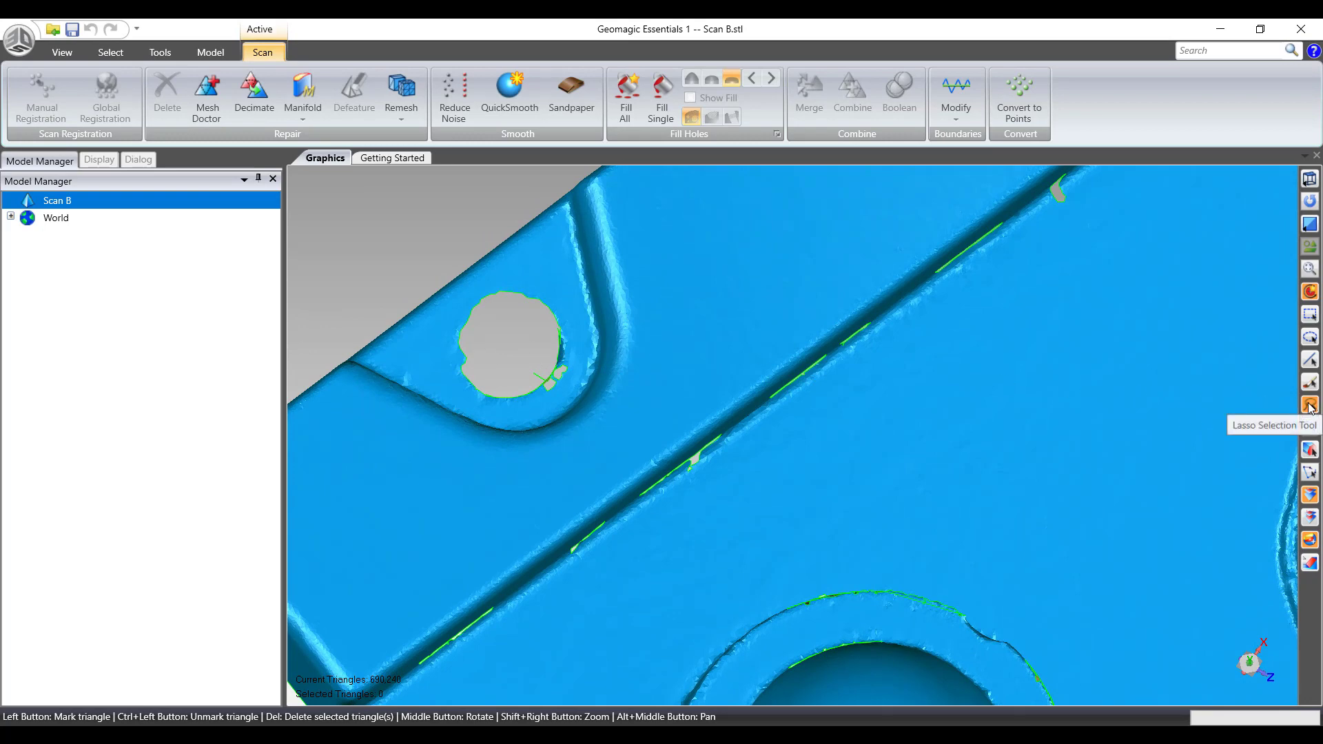
{"action": "left_click", "coordinate": [1310, 521]}
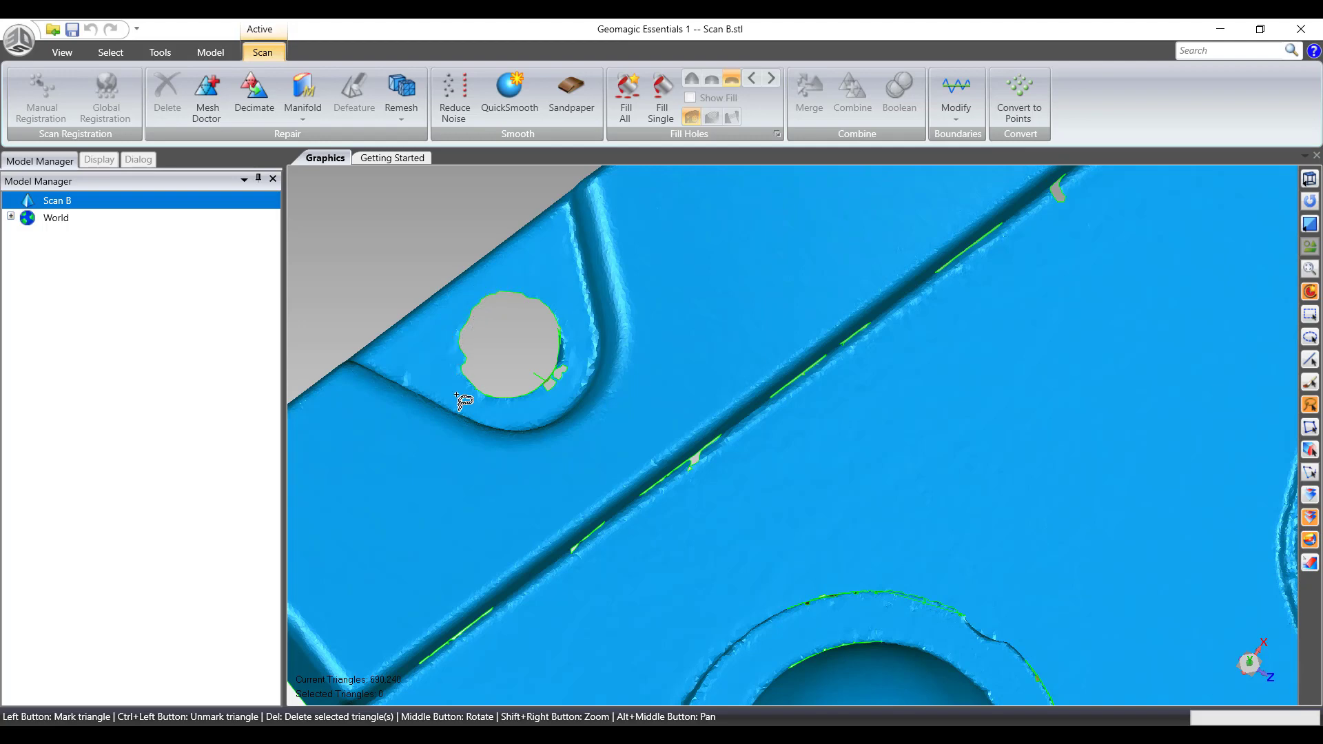
{"action": "mouse_move", "coordinate": [456, 397]}
{"action": "left_mouse_down"}
{"action": "mouse_move", "coordinate": [486, 415]}
{"action": "mouse_move", "coordinate": [557, 394]}
{"action": "mouse_move", "coordinate": [577, 367]}
{"action": "mouse_move", "coordinate": [572, 303]}
{"action": "mouse_move", "coordinate": [548, 283]}
{"action": "left_mouse_up"}
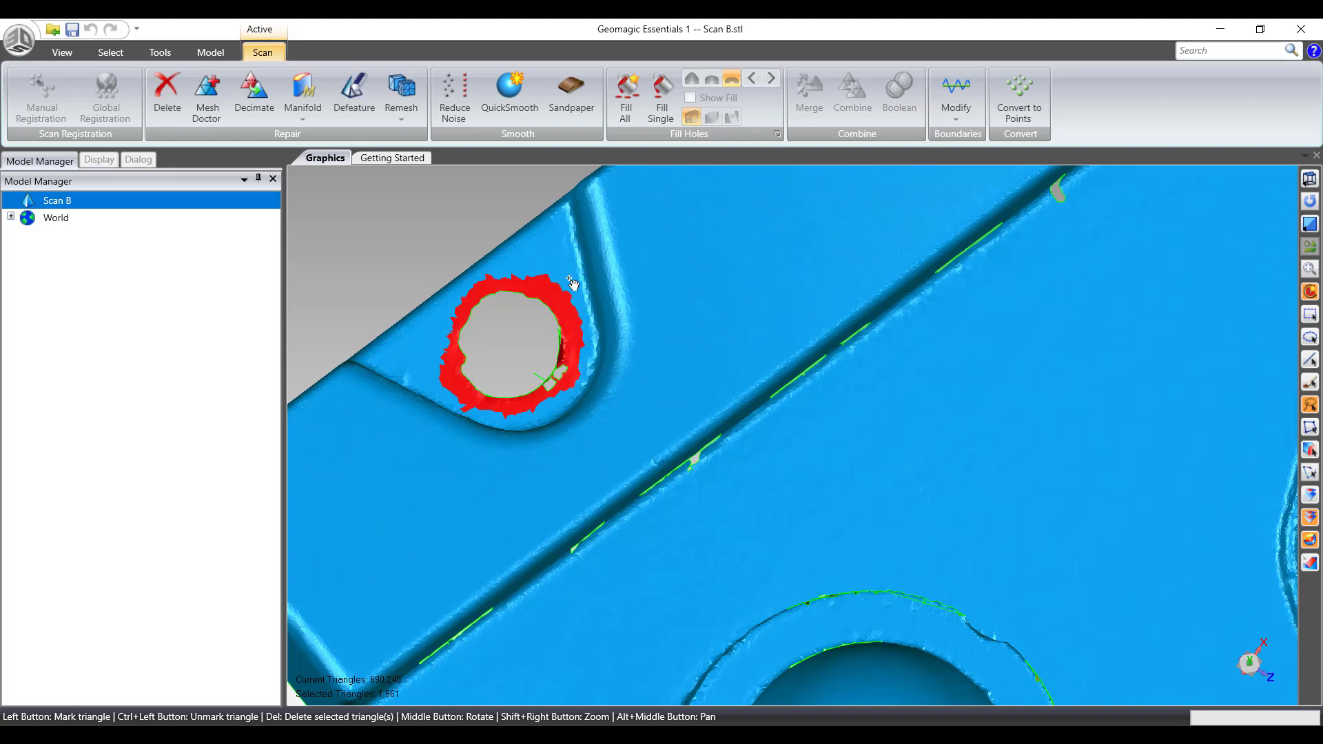
{"action": "key", "text": "Delete"}
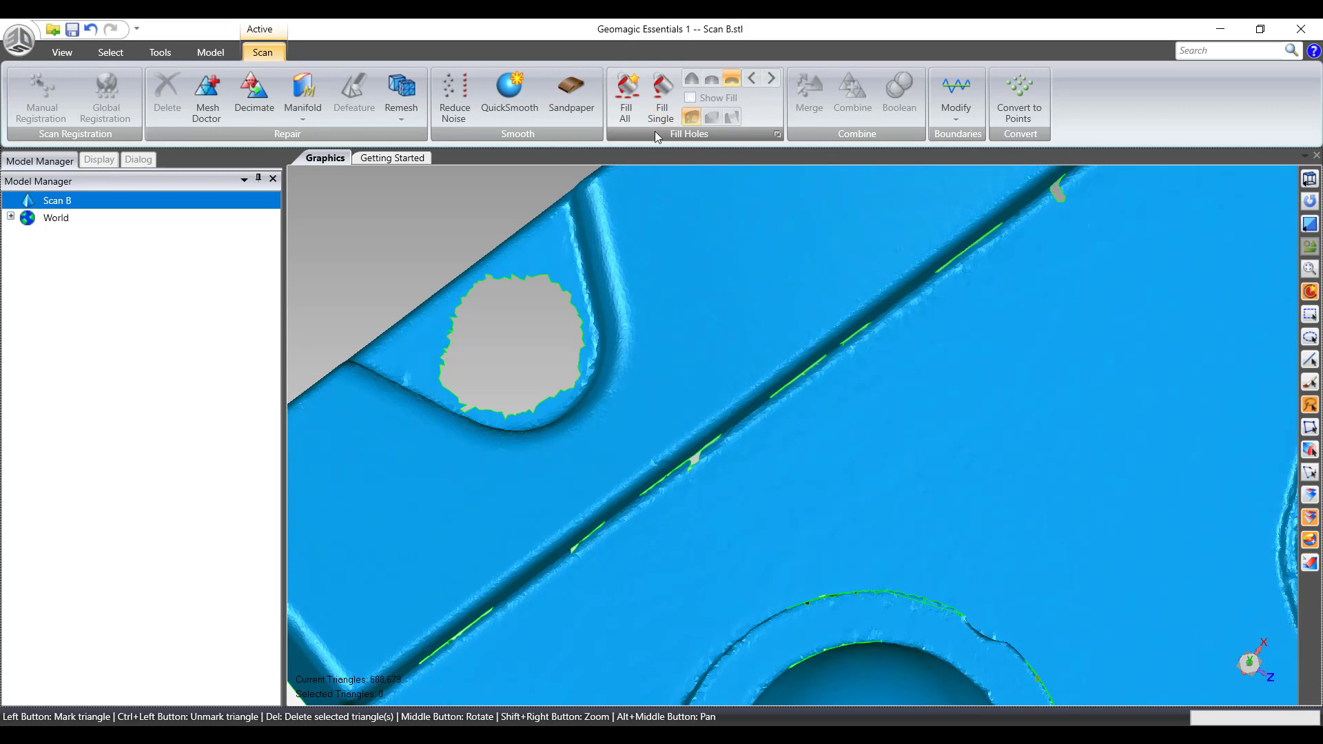
- Patch the corner hole with a flat Fill Single fill
{"action": "left_click", "coordinate": [661, 94]}
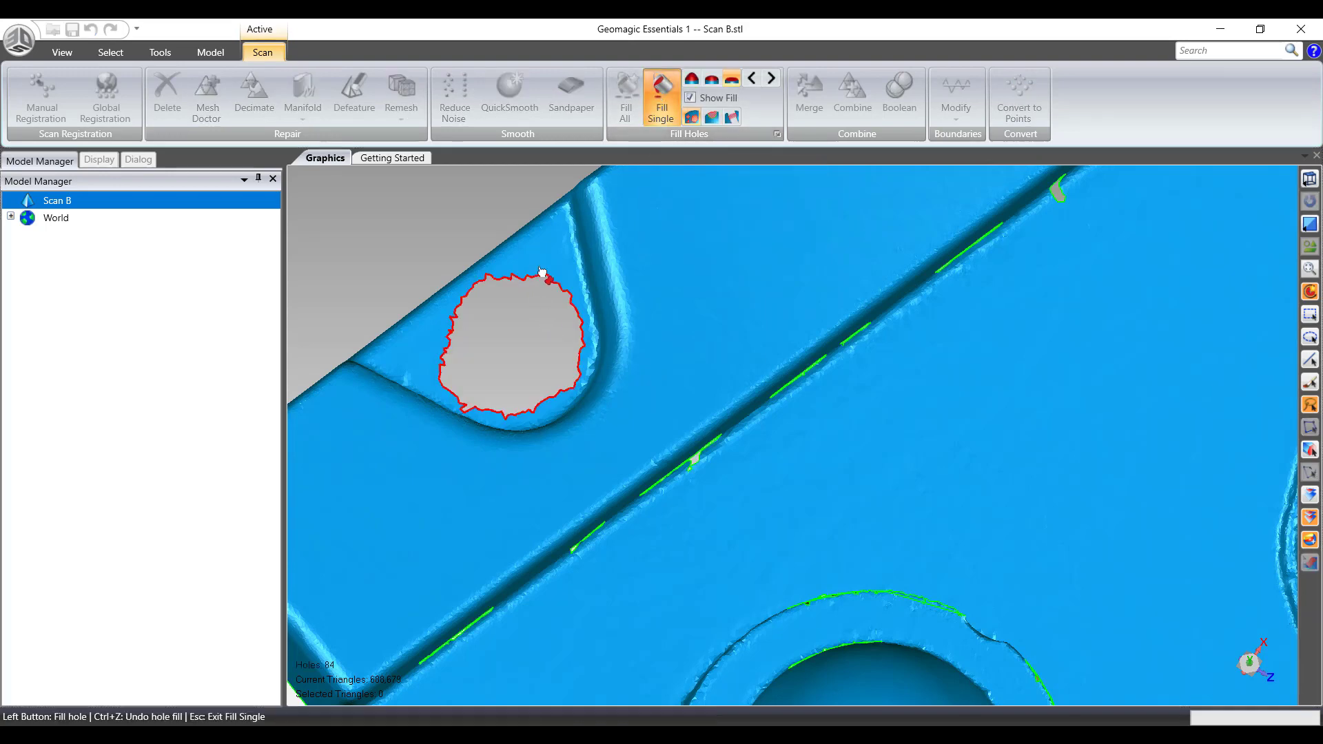
{"action": "left_click", "coordinate": [736, 82]}
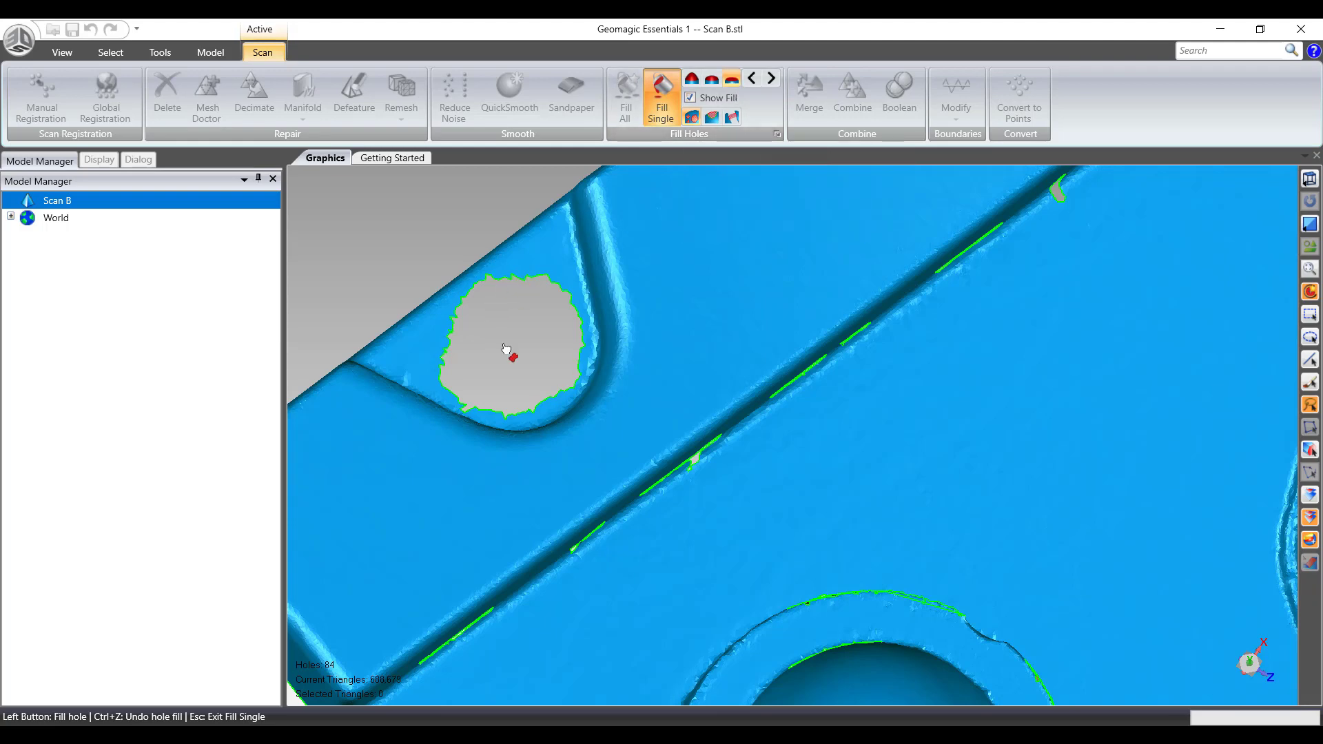
{"action": "left_click", "coordinate": [529, 283]}
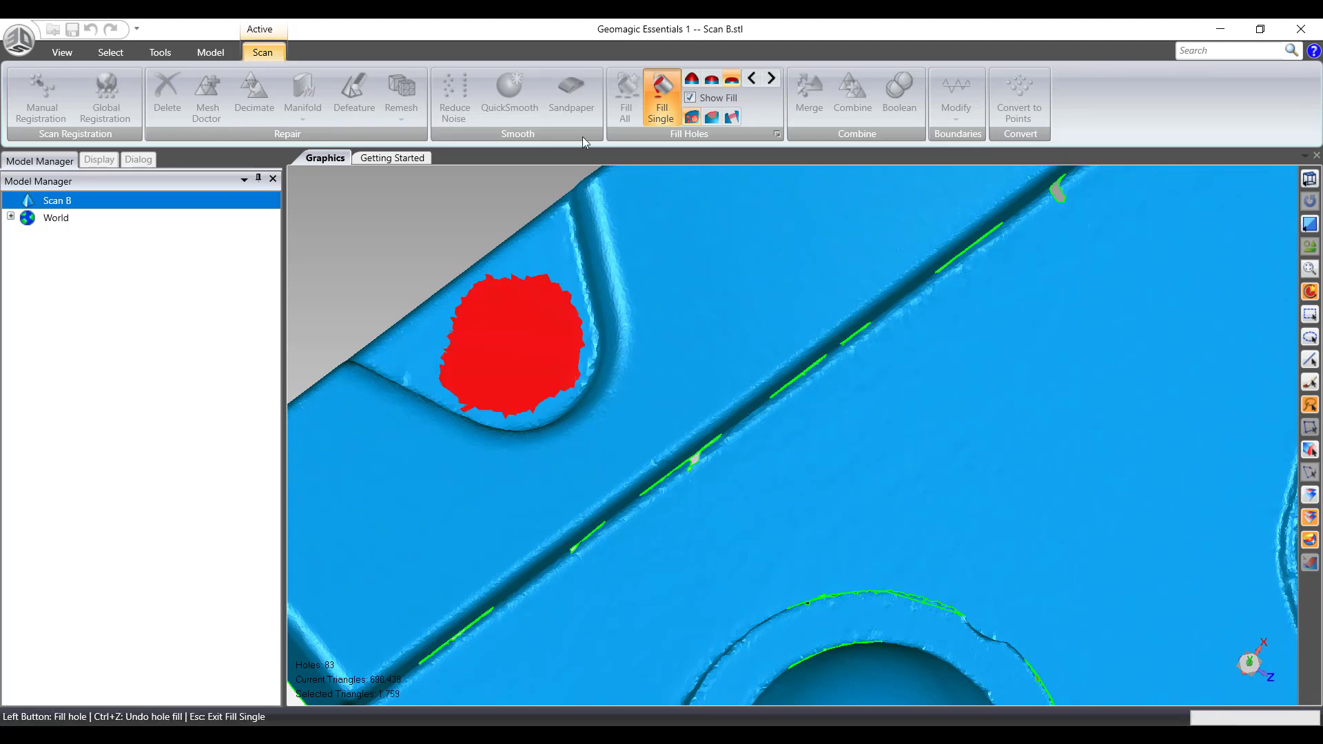
{"action": "left_click", "coordinate": [662, 100]}
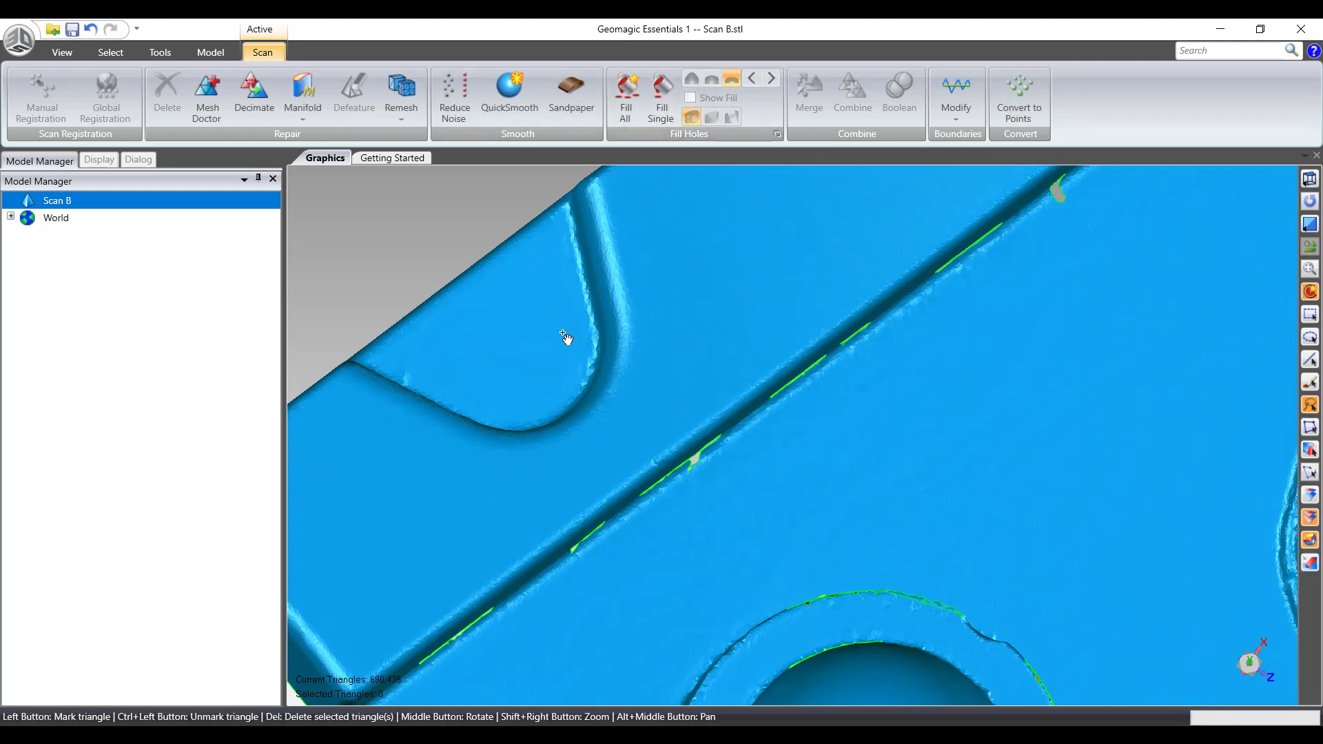
- Delete the ragged triangles lining the oval slot wall
{"action": "scroll", "coordinate": [616, 397], "scroll_direction": "down", "scroll_amount": 8}
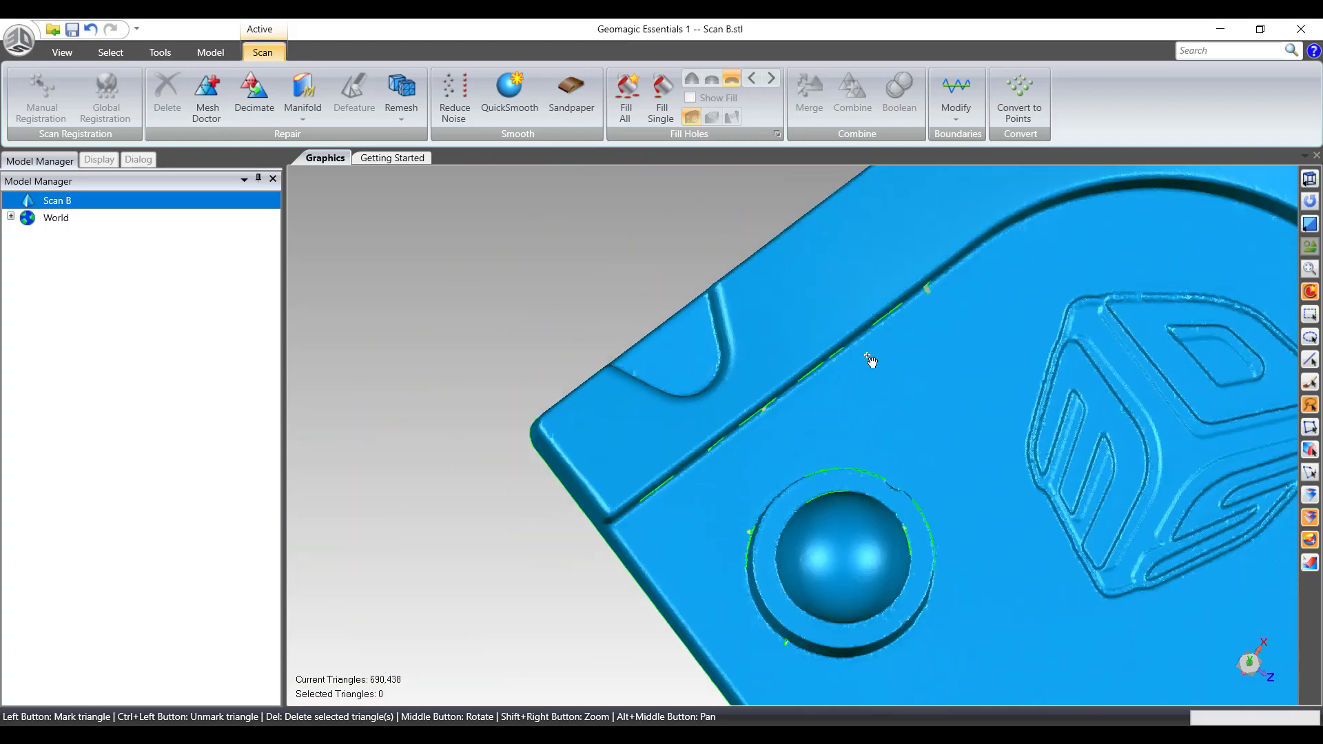
{"action": "scroll", "coordinate": [893, 325], "scroll_direction": "down", "scroll_amount": 3}
{"action": "middle_click_drag", "start_coordinate": [893, 324], "coordinate": [790, 424]}
{"action": "scroll", "coordinate": [784, 388], "scroll_direction": "up", "scroll_amount": 6}
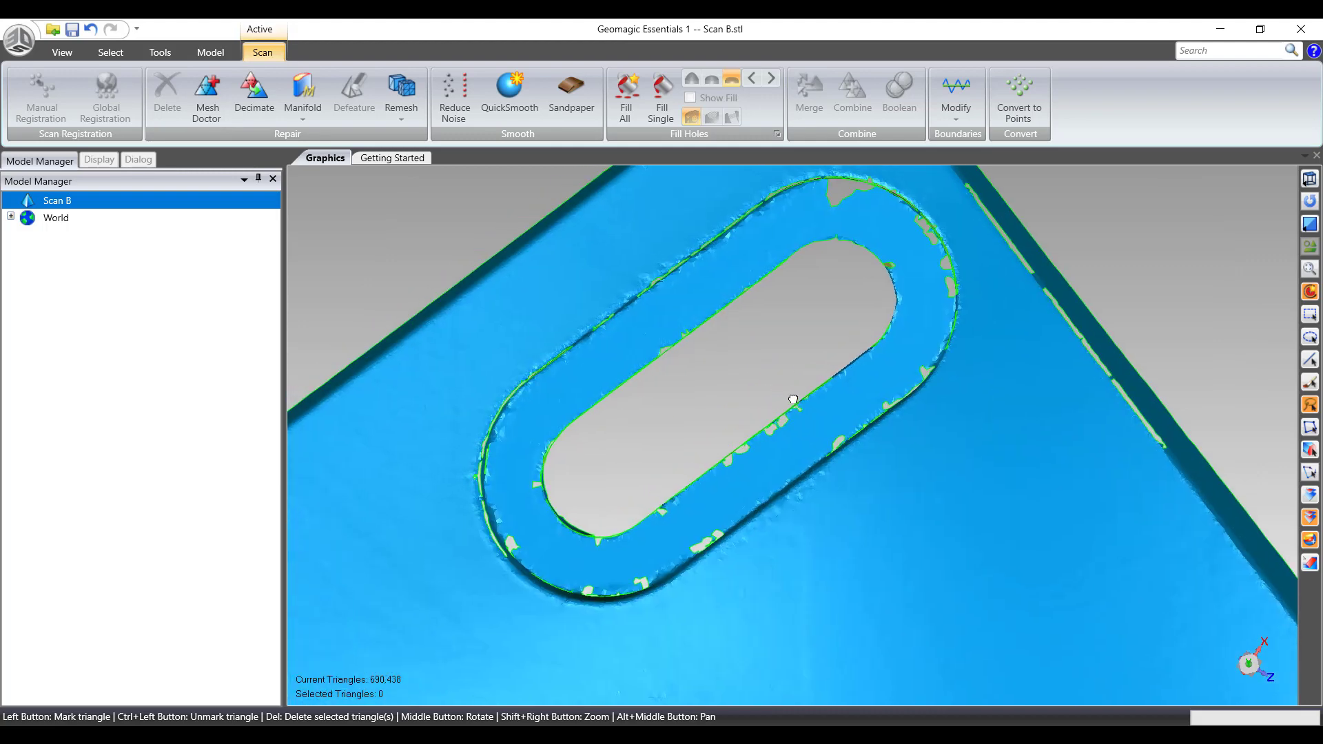
{"action": "mouse_move", "coordinate": [767, 252]}
{"action": "left_mouse_down"}
{"action": "mouse_move", "coordinate": [532, 429]}
{"action": "mouse_move", "coordinate": [518, 468]}
{"action": "mouse_move", "coordinate": [539, 553]}
{"action": "mouse_move", "coordinate": [608, 567]}
{"action": "mouse_move", "coordinate": [676, 534]}
{"action": "mouse_move", "coordinate": [868, 378]}
{"action": "mouse_move", "coordinate": [904, 331]}
{"action": "mouse_move", "coordinate": [914, 268]}
{"action": "mouse_move", "coordinate": [851, 220]}
{"action": "left_mouse_up"}
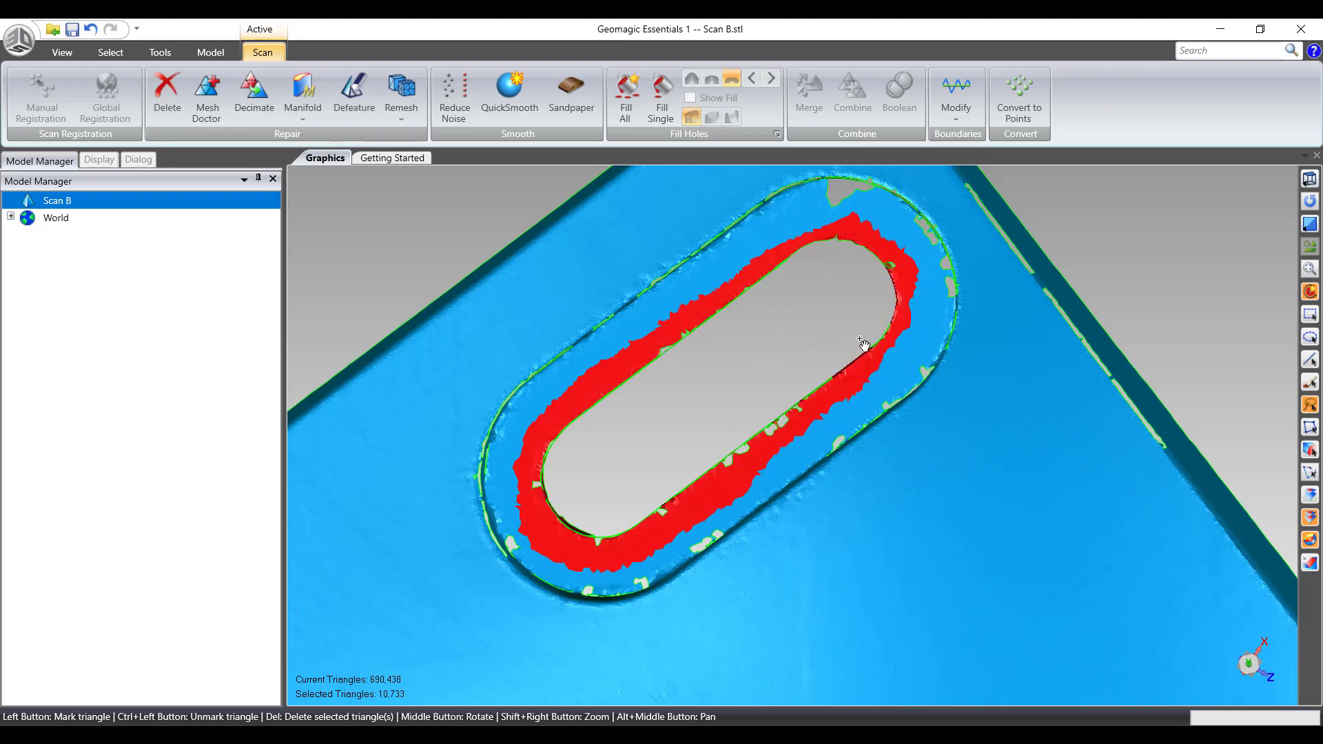
{"action": "key", "text": "Delete"}
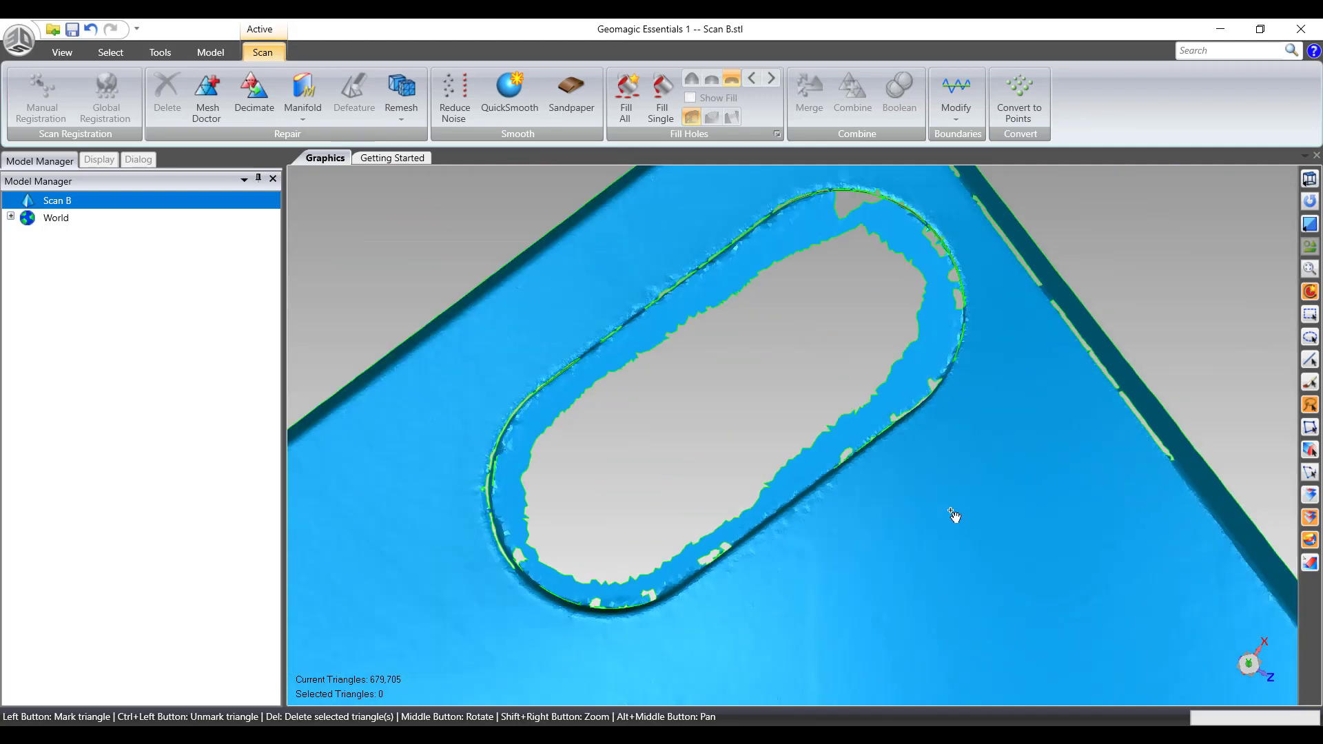
- Delete the ragged triangles around the small round corner hole, then check the surface
{"action": "middle_click_drag", "start_coordinate": [953, 515], "coordinate": [1001, 562]}
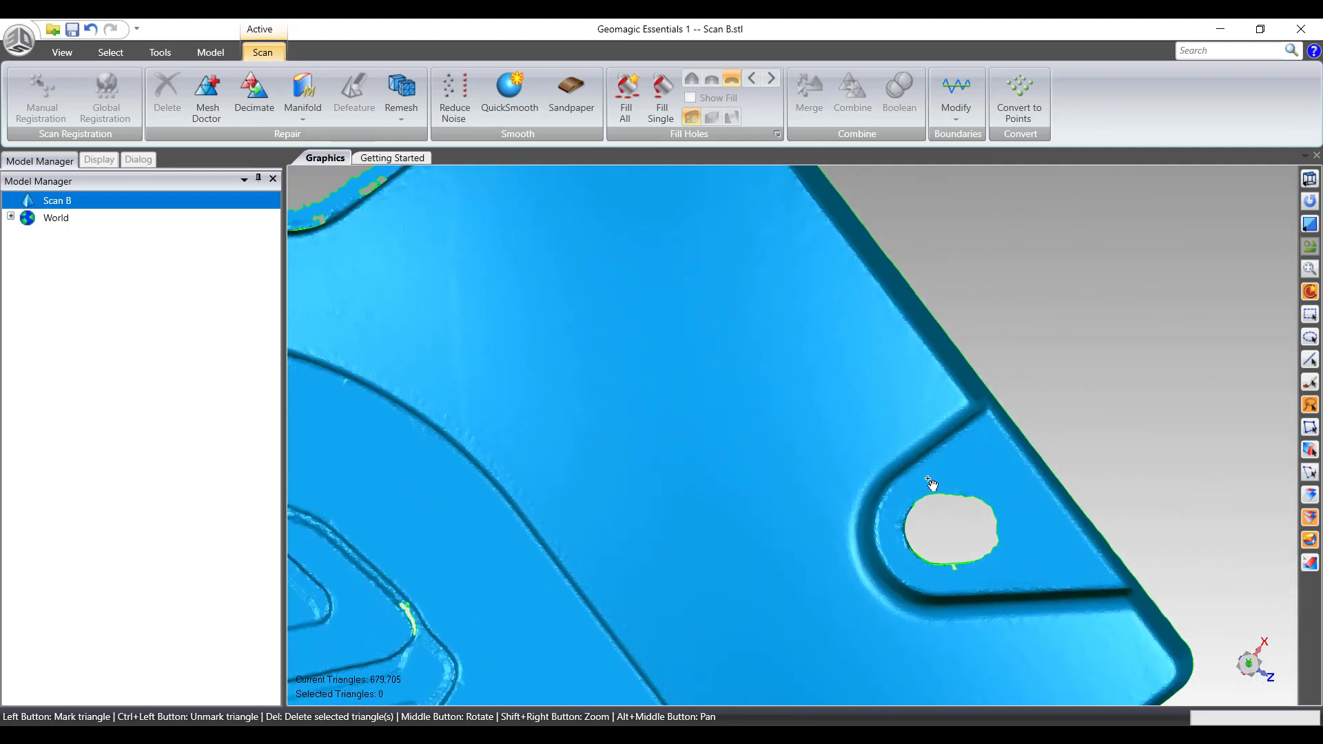
{"action": "mouse_move", "coordinate": [927, 479]}
{"action": "left_mouse_down"}
{"action": "mouse_move", "coordinate": [899, 550]}
{"action": "mouse_move", "coordinate": [943, 570]}
{"action": "mouse_move", "coordinate": [1007, 569]}
{"action": "mouse_move", "coordinate": [1018, 544]}
{"action": "mouse_move", "coordinate": [993, 483]}
{"action": "left_mouse_up"}
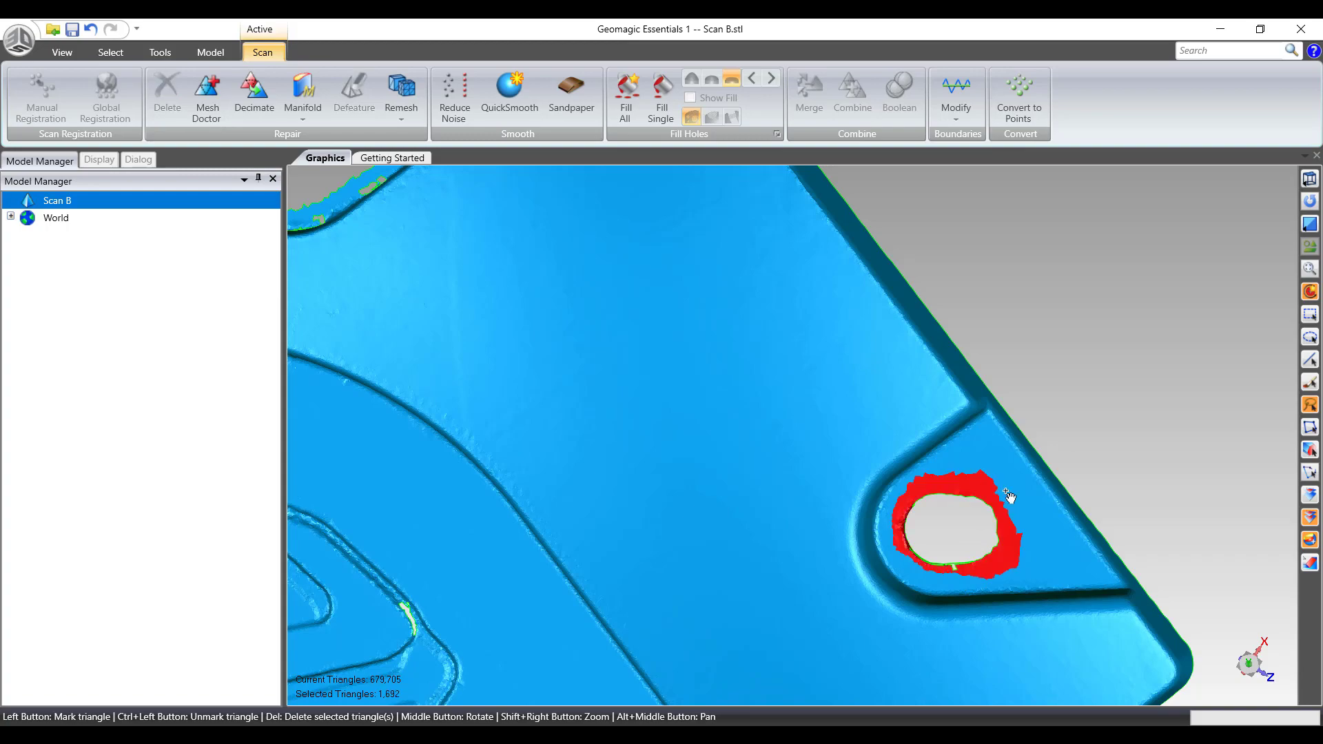
{"action": "key", "text": "Delete"}
{"action": "mouse_move", "coordinate": [1008, 496]}
{"action": "middle_mouse_down"}
{"action": "mouse_move", "coordinate": [1108, 585]}
{"action": "mouse_move", "coordinate": [1013, 499]}
{"action": "middle_mouse_up"}
{"action": "scroll", "coordinate": [581, 466], "scroll_direction": "up", "scroll_amount": 5}
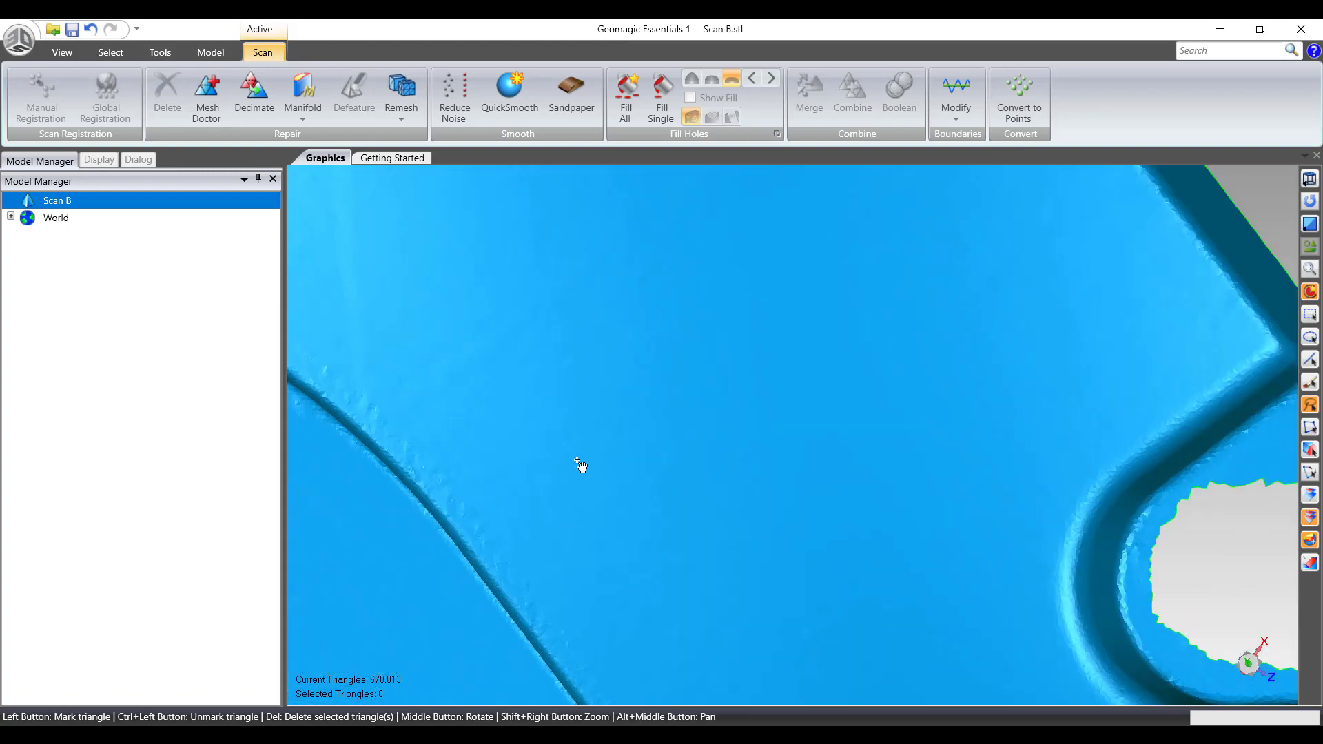
{"action": "scroll", "coordinate": [580, 466], "scroll_direction": "down", "scroll_amount": 6}
{"action": "middle_click_drag", "start_coordinate": [581, 465], "coordinate": [907, 488]}
{"action": "scroll", "coordinate": [904, 497], "scroll_direction": "up", "scroll_amount": 2}
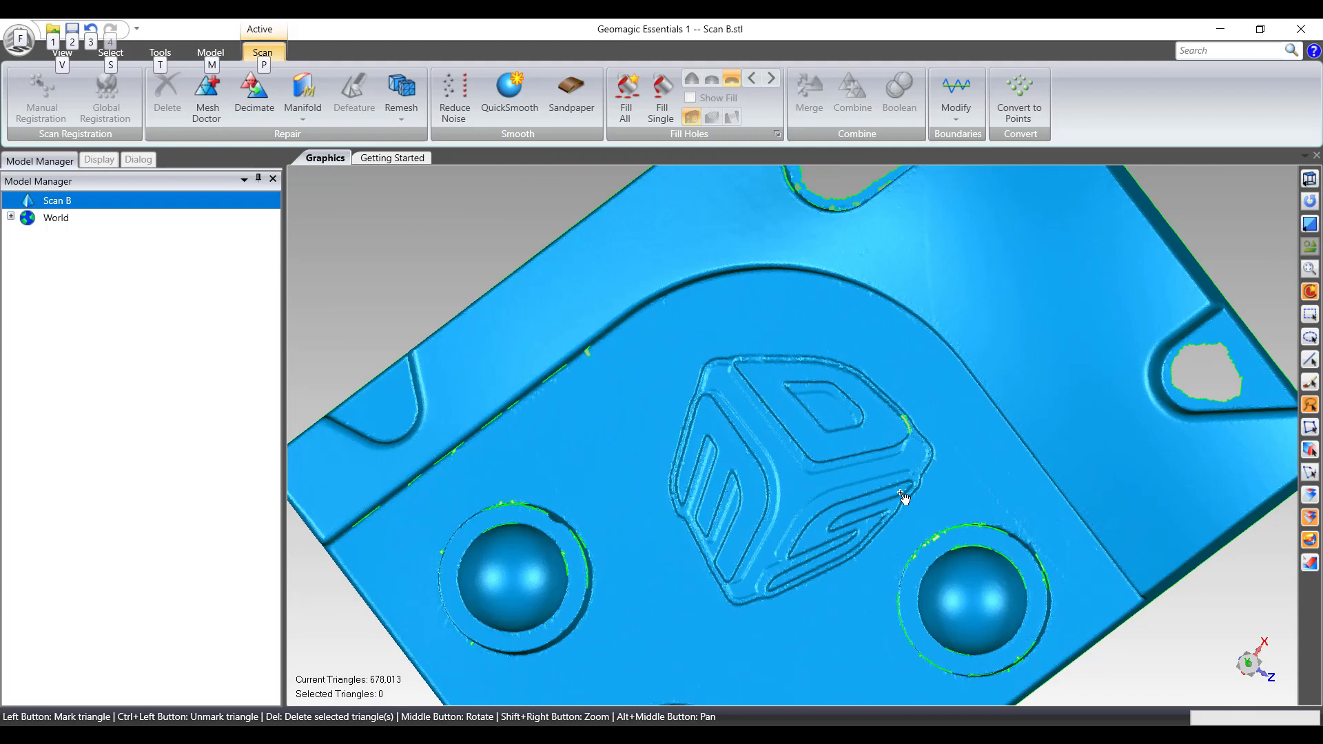
{"action": "scroll", "coordinate": [904, 497], "scroll_direction": "down", "scroll_amount": 4}
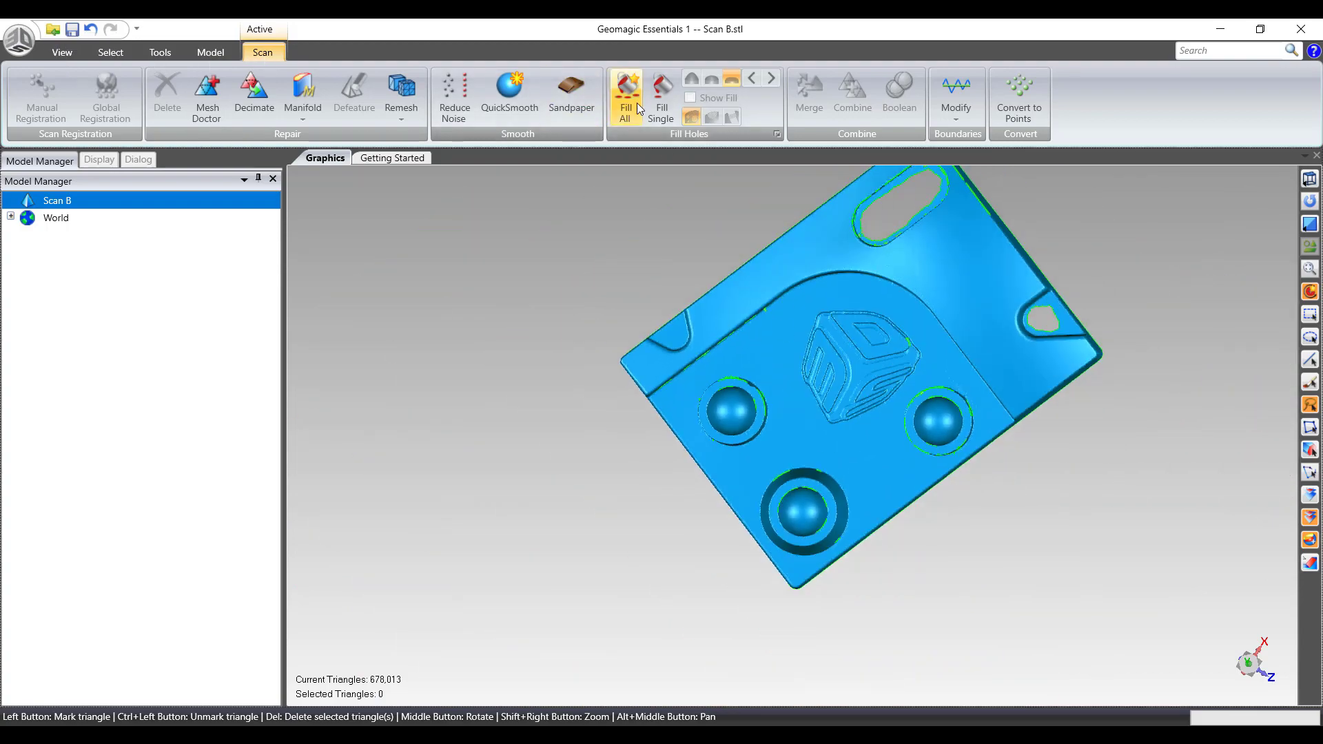
- Fill all 77 remaining holes with Fill All, leaving the largest boundary open (Deselect Largest 1)
{"action": "left_click", "coordinate": [639, 109]}
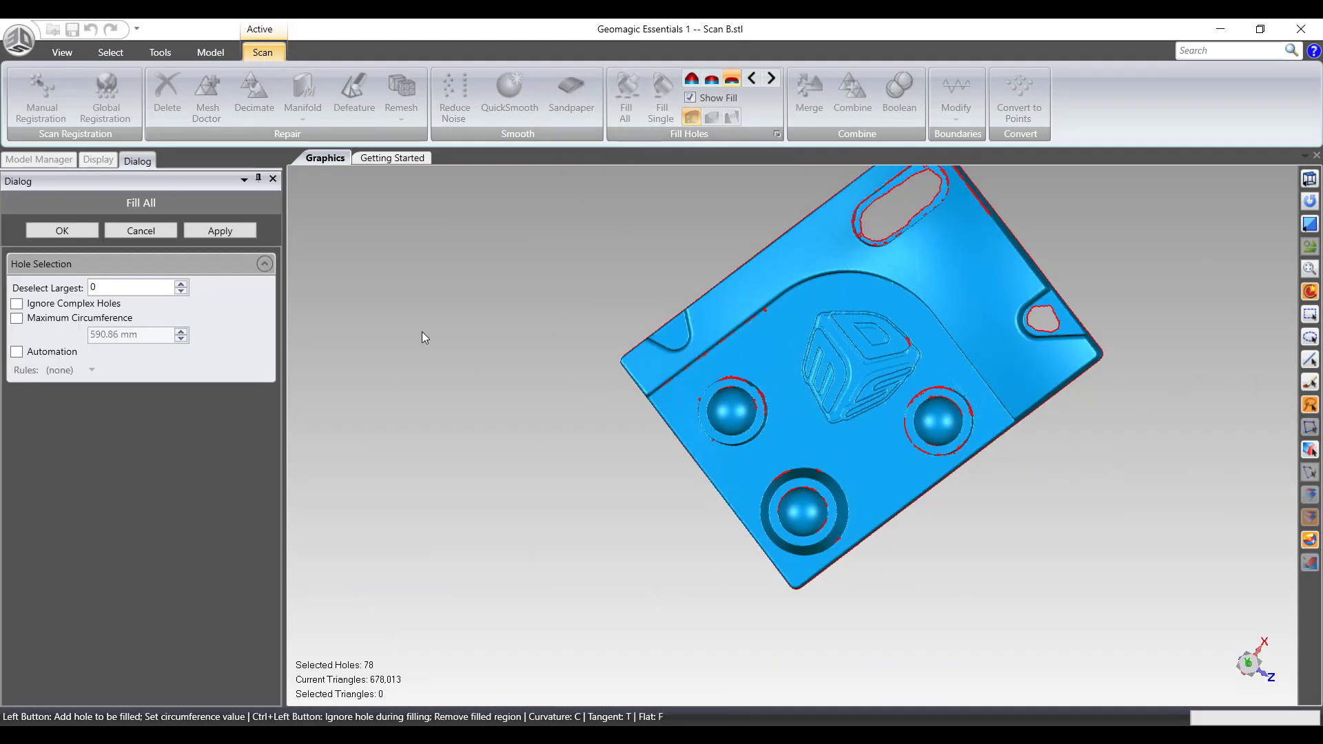
{"action": "middle_click_drag", "start_coordinate": [866, 397], "coordinate": [710, 462]}
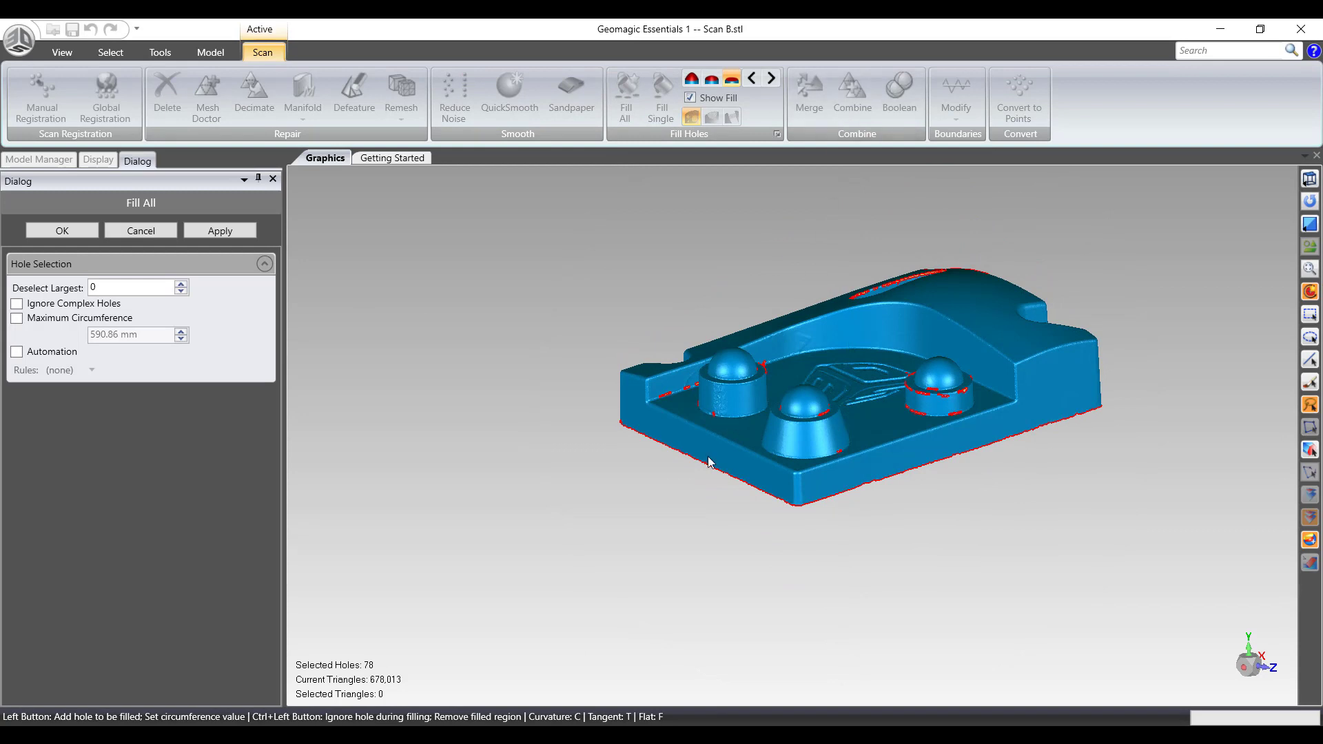
{"action": "scroll", "coordinate": [872, 475], "scroll_direction": "up", "scroll_amount": 3}
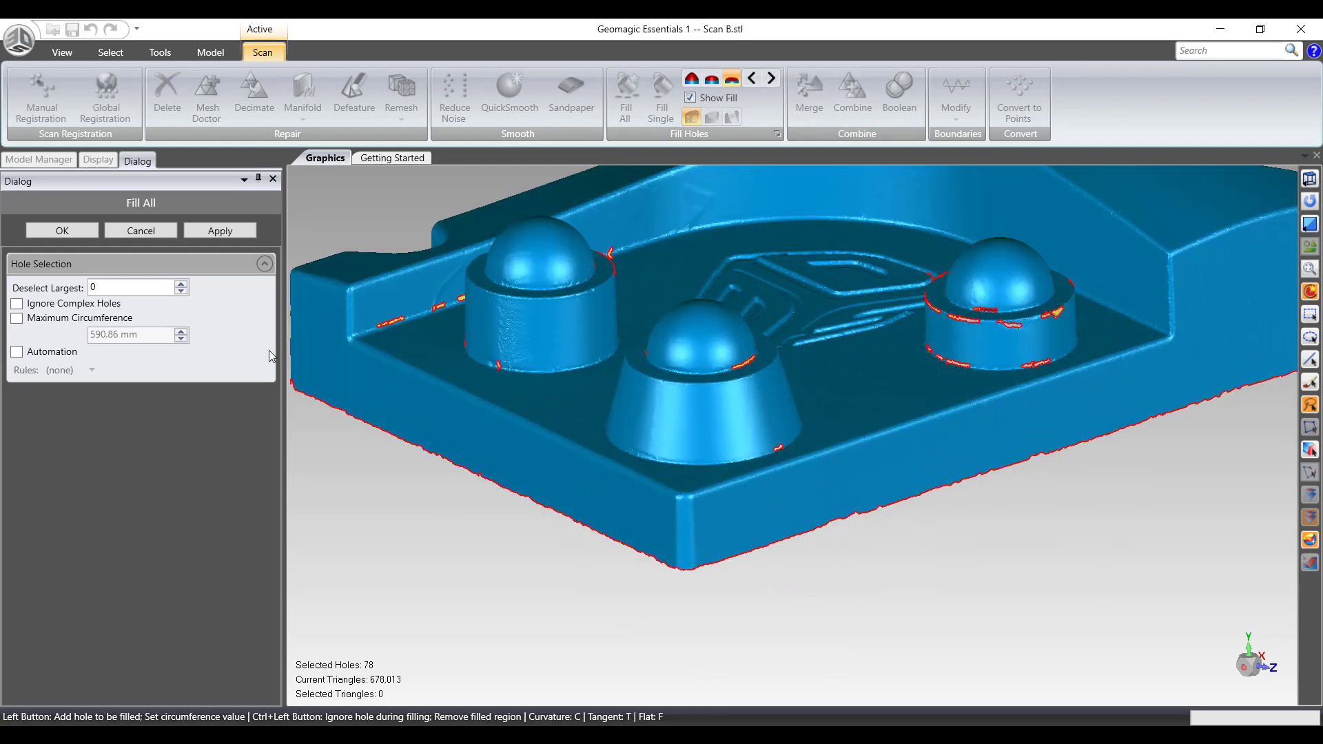
{"action": "left_click", "coordinate": [181, 285]}
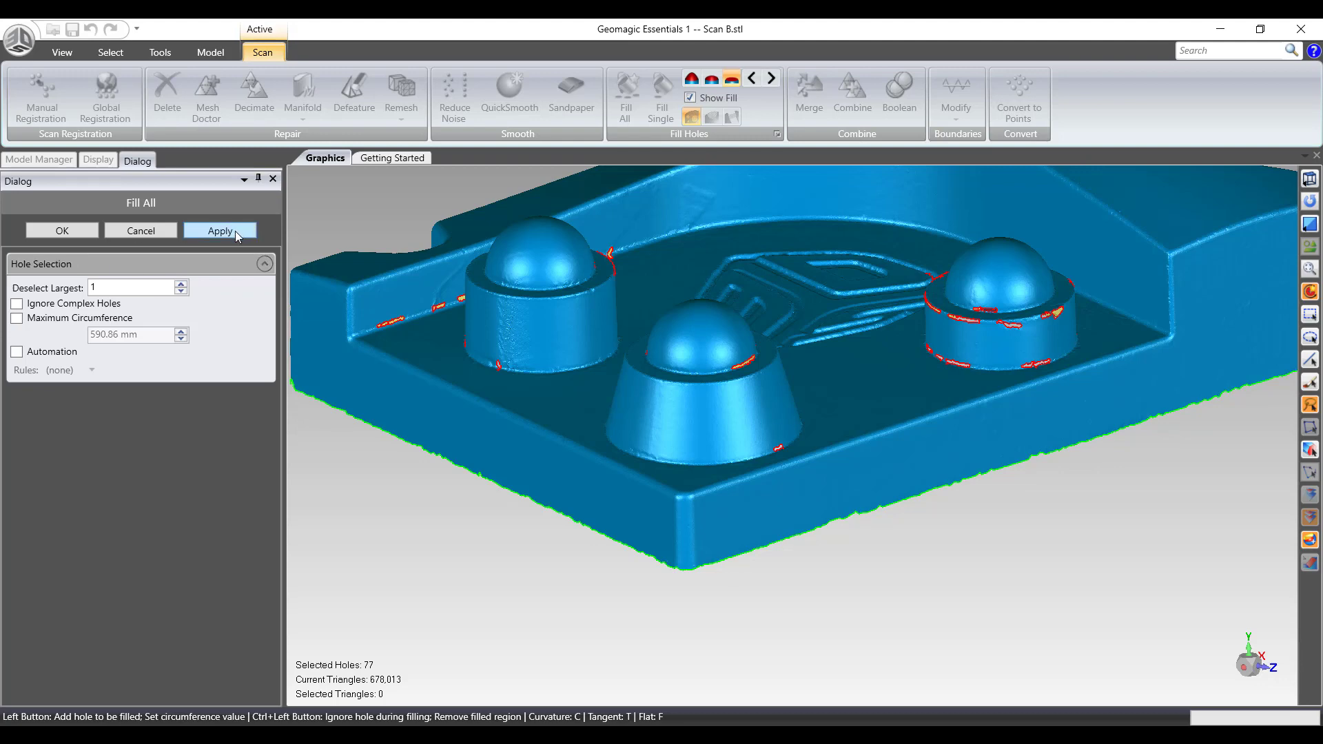
{"action": "left_click", "coordinate": [237, 235]}
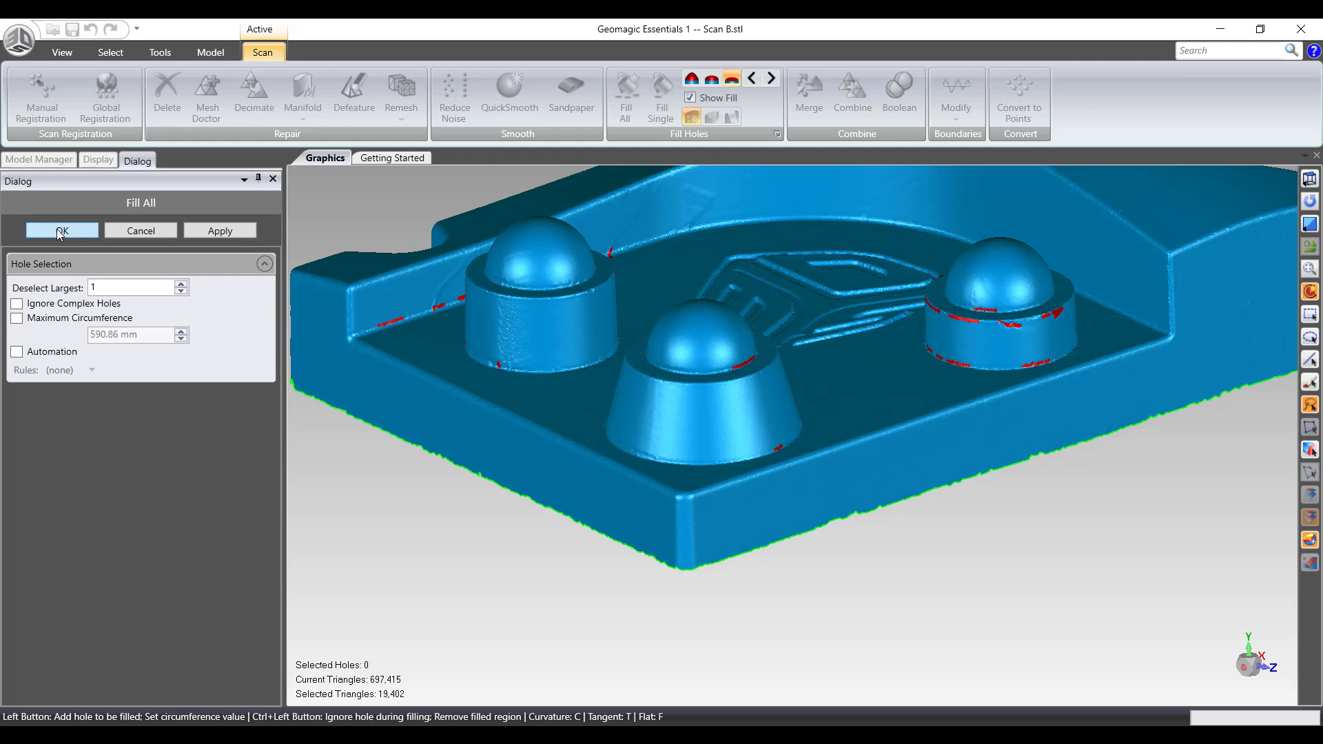
{"action": "left_click", "coordinate": [61, 231]}
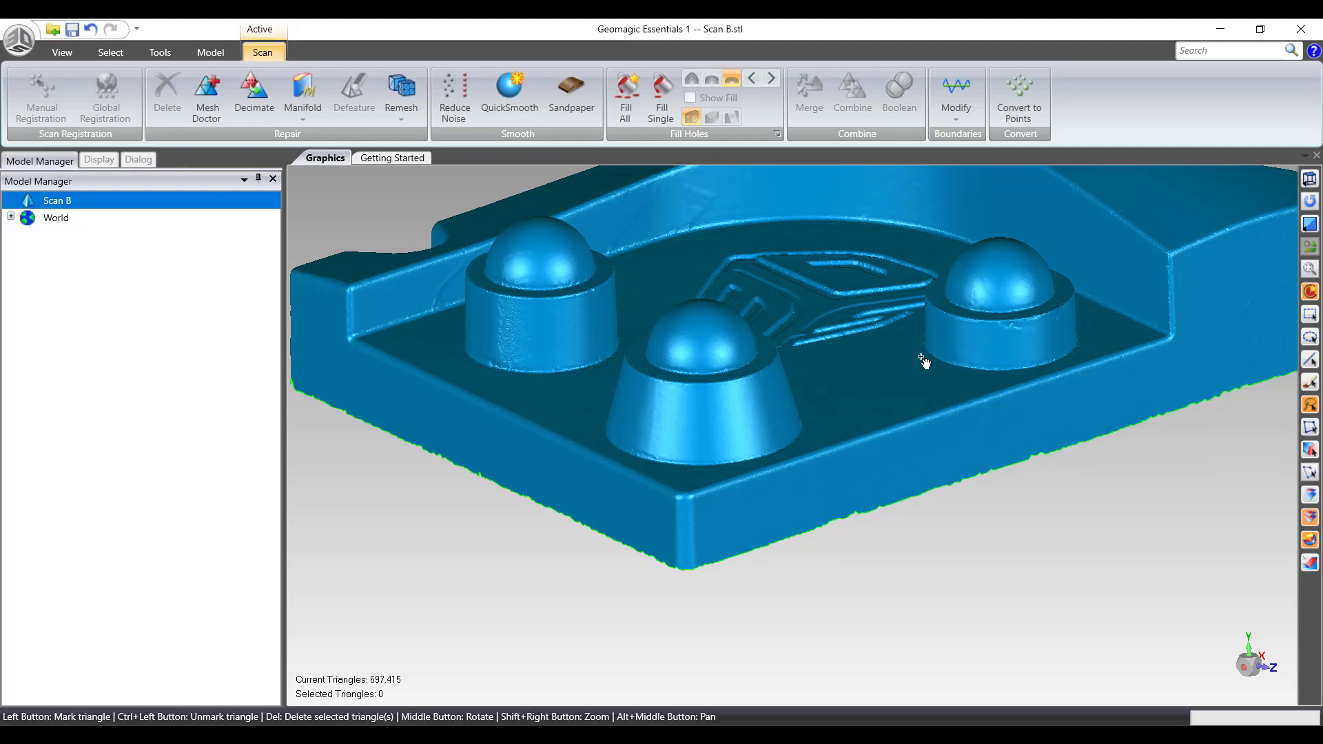
{"action": "scroll", "coordinate": [896, 393], "scroll_direction": "down", "scroll_amount": 5}
{"action": "middle_click_drag", "start_coordinate": [913, 324], "coordinate": [941, 358]}
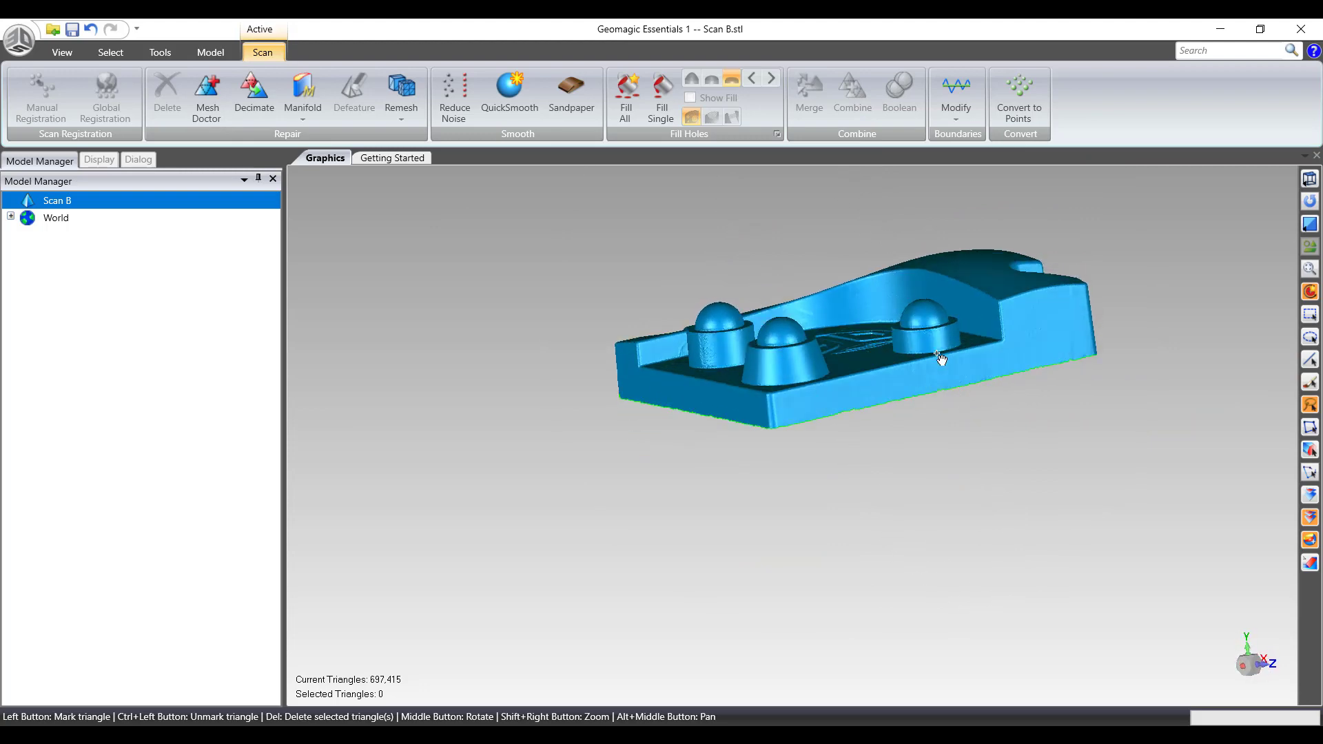
- Start Relax Boundary and pick the jagged bottom edge of the scan
{"action": "scroll", "coordinate": [818, 448], "scroll_direction": "up", "scroll_amount": 8}
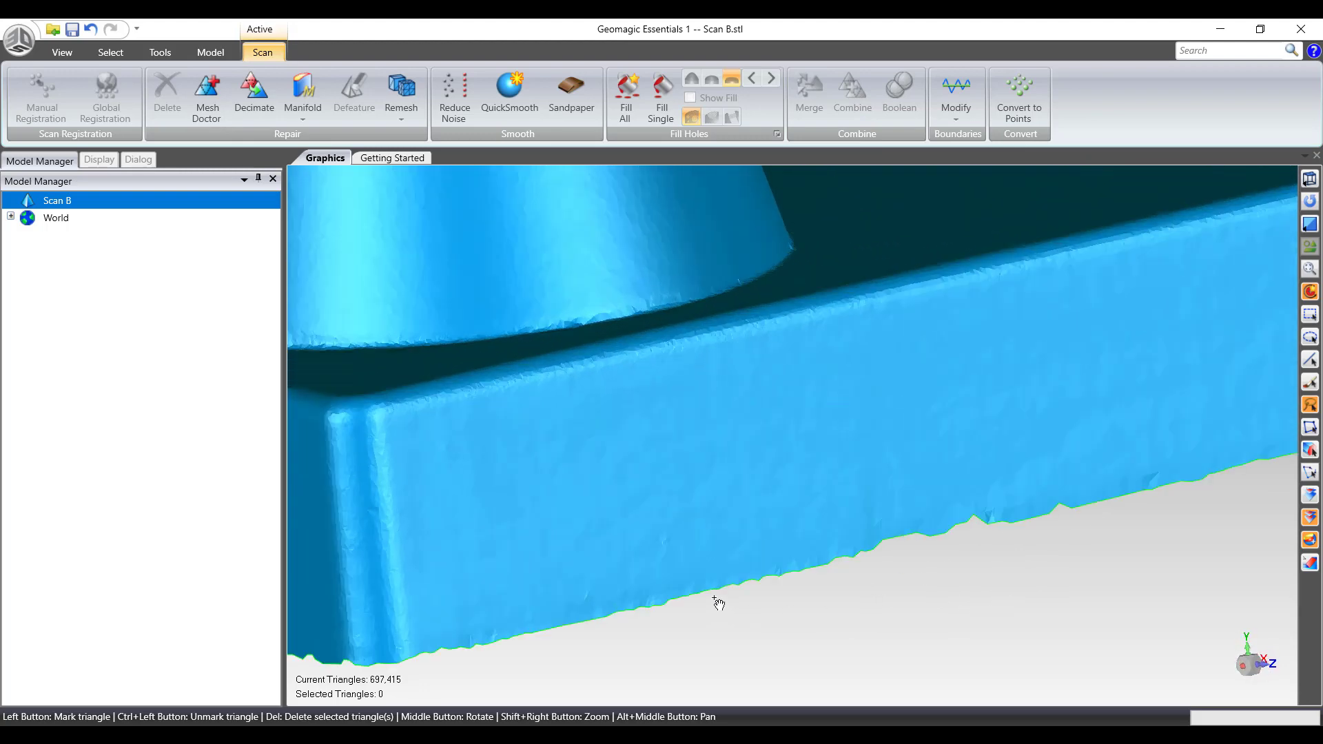
{"action": "scroll", "coordinate": [718, 603], "scroll_direction": "down", "scroll_amount": 4}
{"action": "scroll", "coordinate": [888, 358], "scroll_direction": "up", "scroll_amount": 3}
{"action": "scroll", "coordinate": [779, 438], "scroll_direction": "down", "scroll_amount": 2}
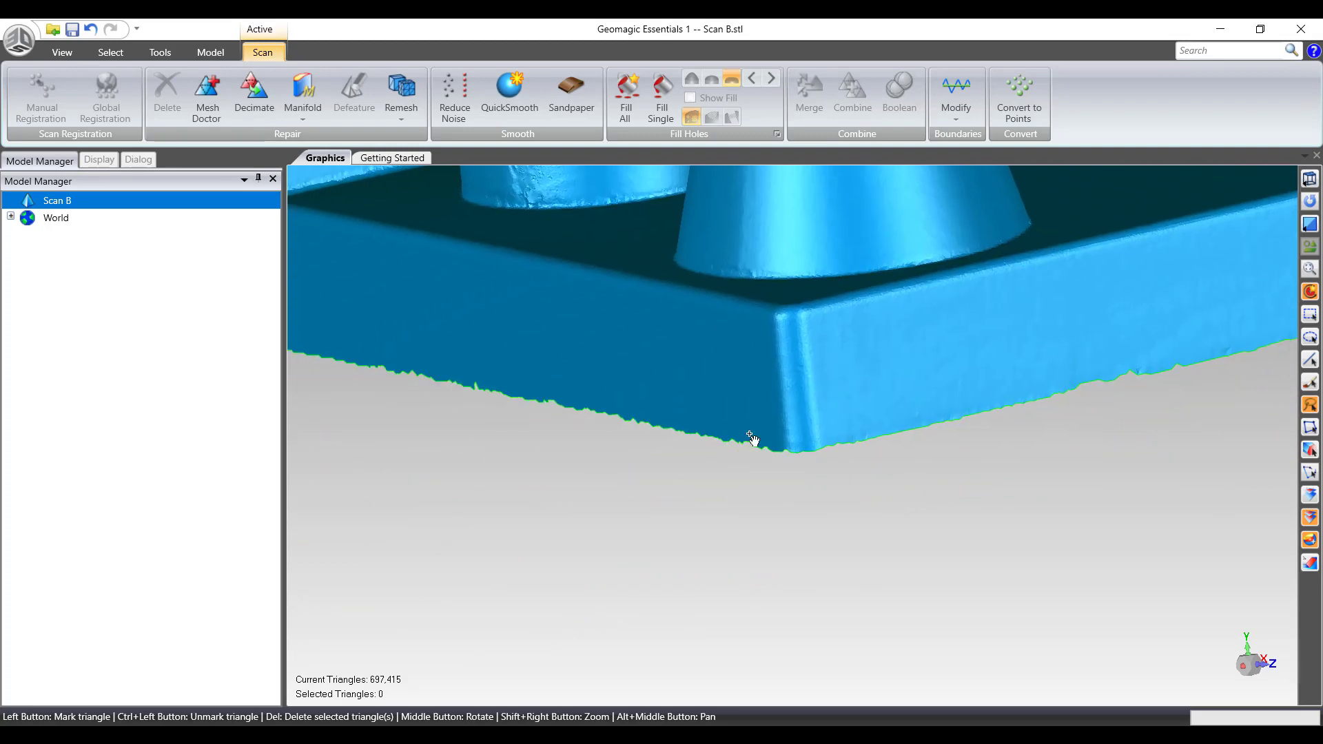
{"action": "scroll", "coordinate": [786, 447], "scroll_direction": "up", "scroll_amount": 4}
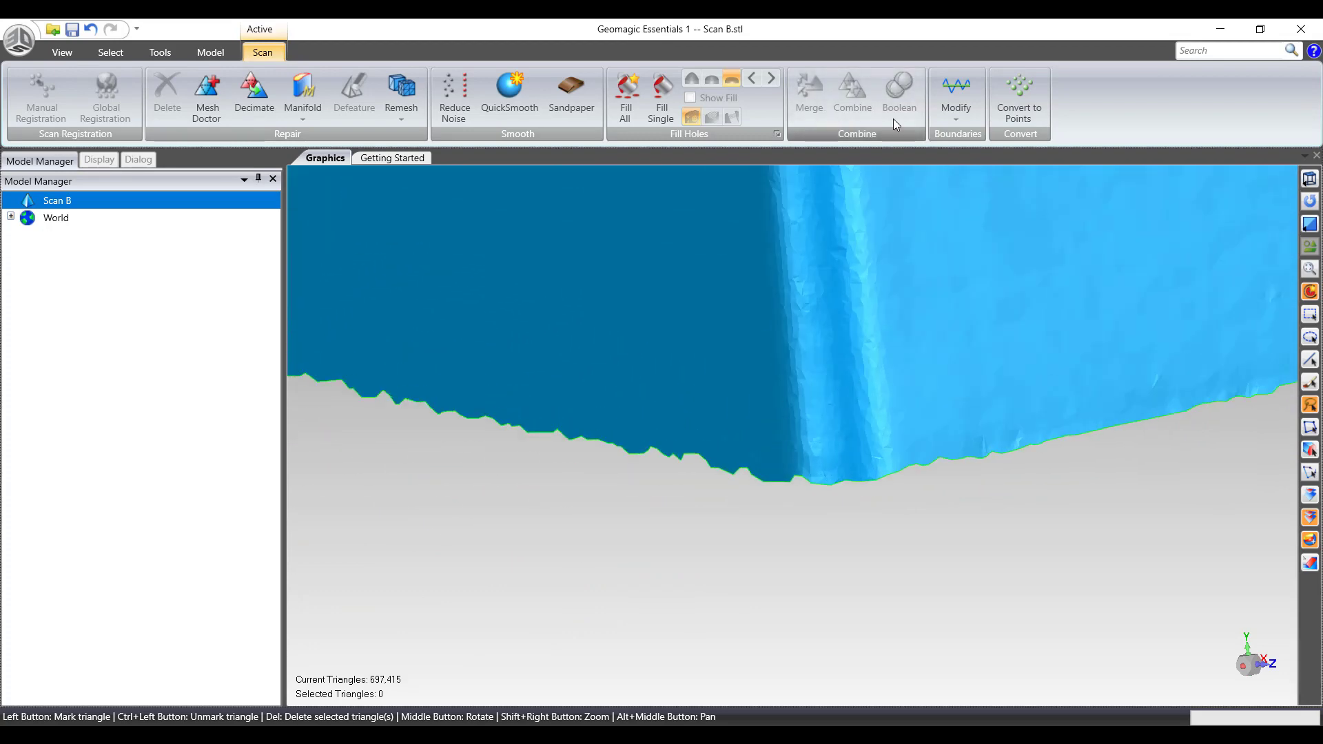
{"action": "left_click", "coordinate": [962, 122]}
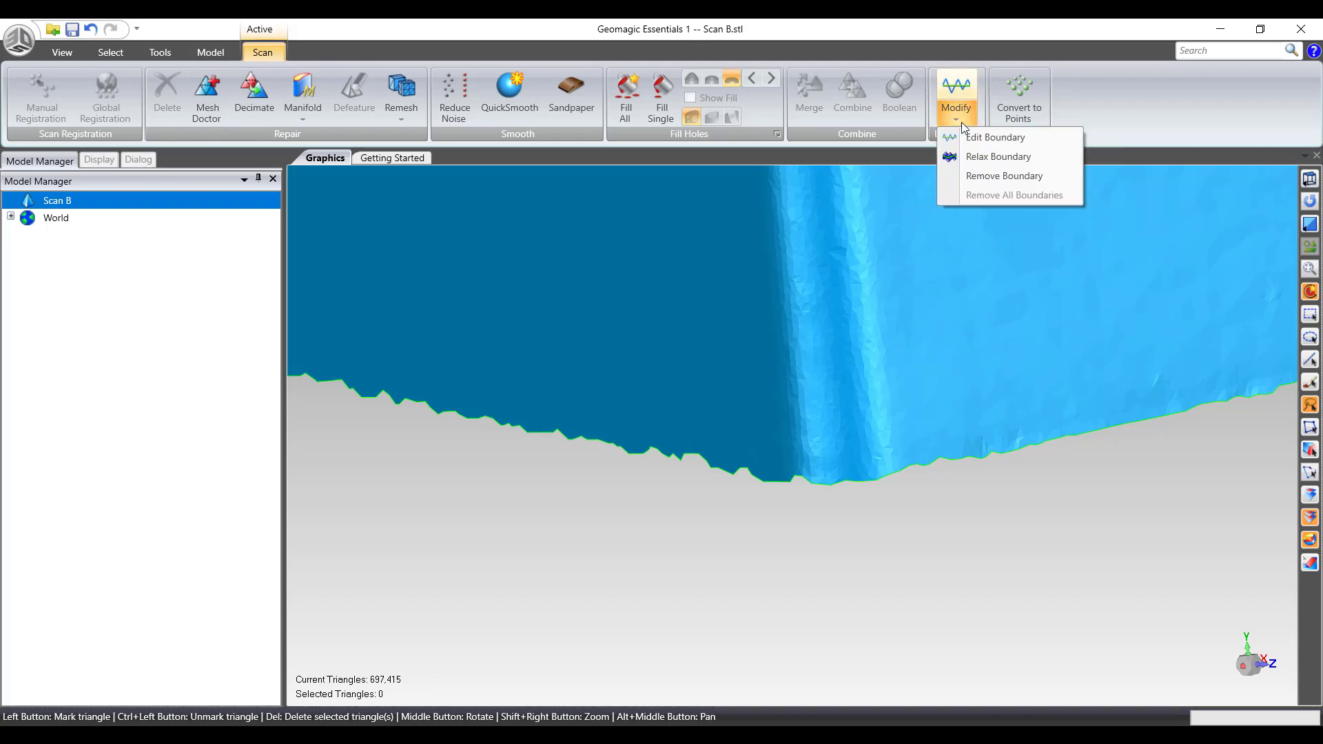
{"action": "left_click", "coordinate": [985, 159]}
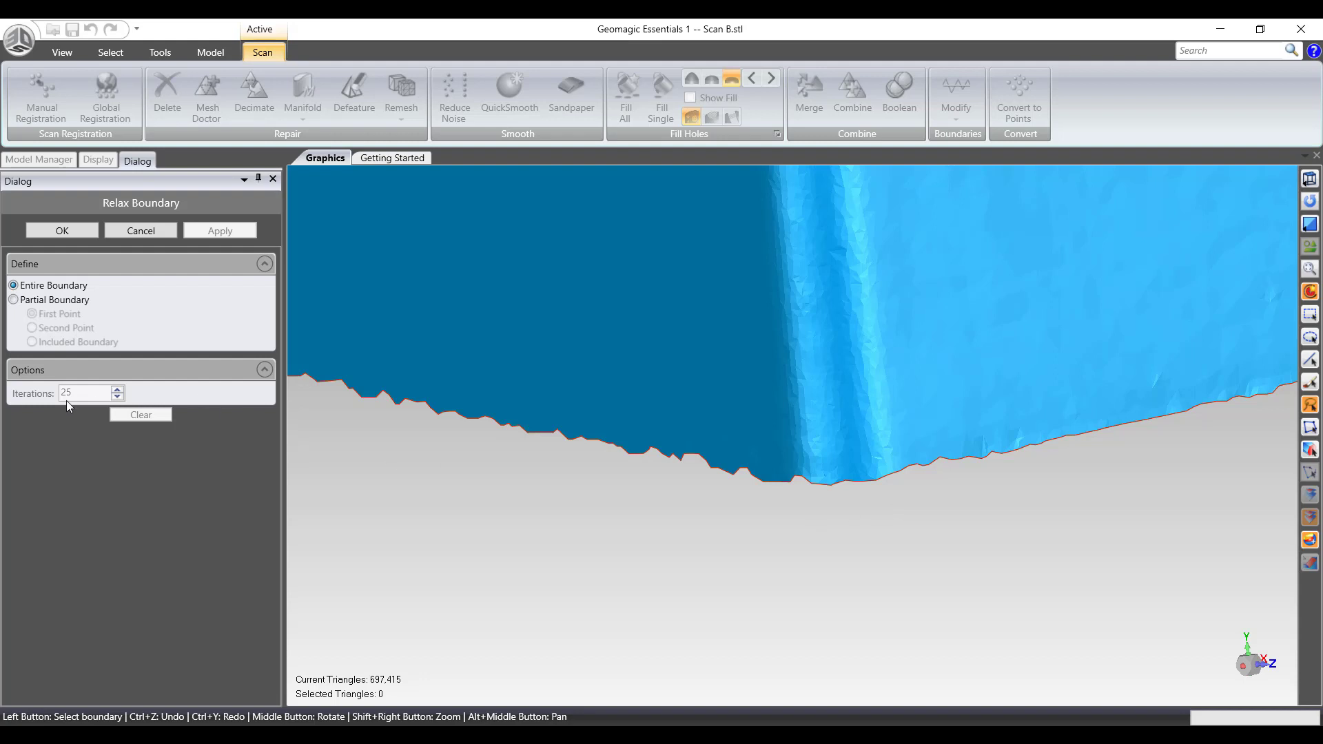
{"action": "left_click", "coordinate": [725, 471]}
- Relax the bottom boundary with 100 iterations and confirm
{"action": "scroll", "coordinate": [768, 483], "scroll_direction": "up", "scroll_amount": 3}
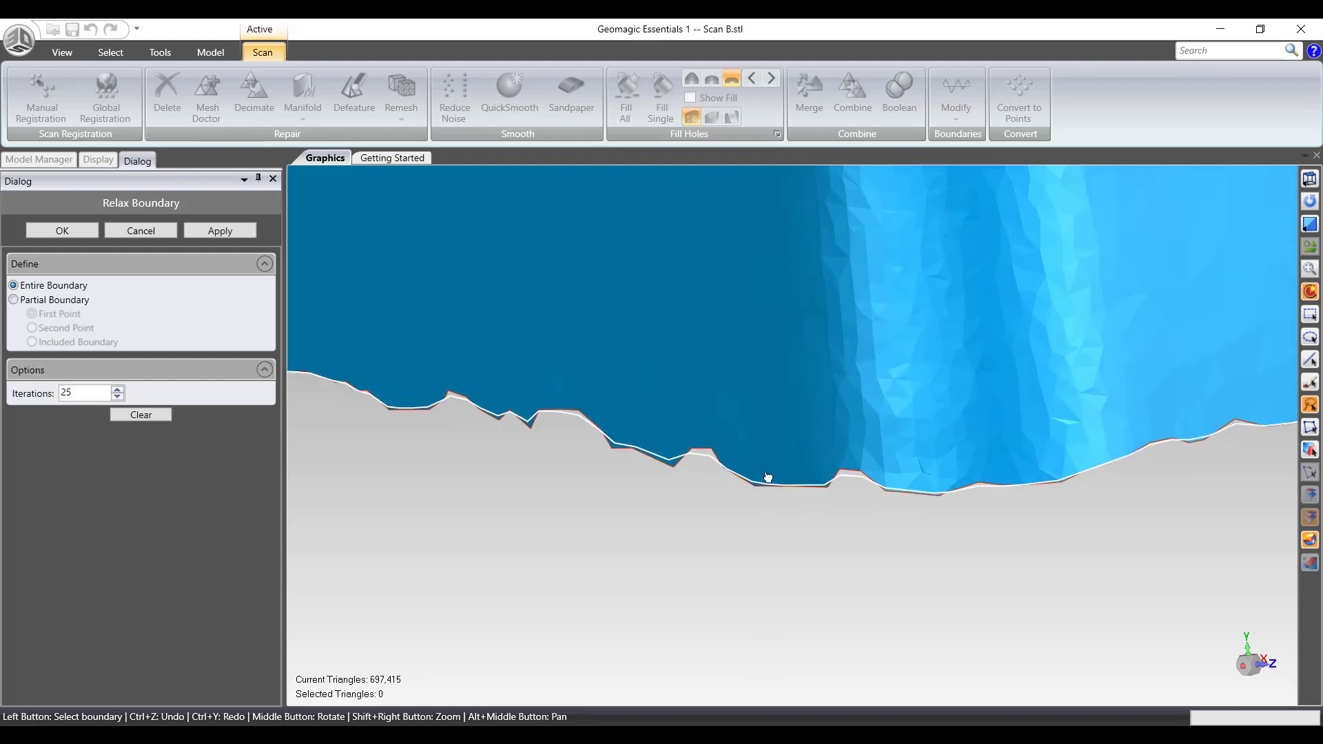
{"action": "scroll", "coordinate": [752, 477], "scroll_direction": "up", "scroll_amount": 1}
{"action": "left_click_drag", "start_coordinate": [72, 394], "coordinate": [3, 395]}
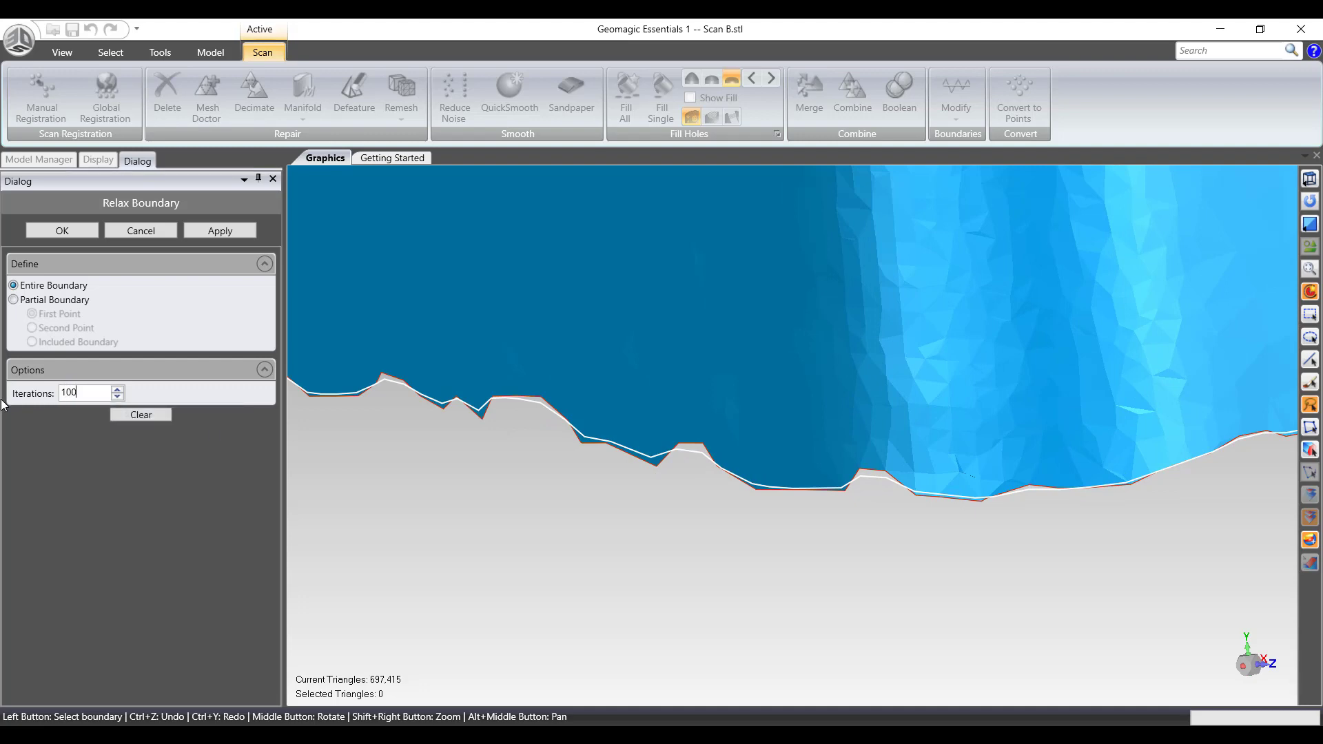
{"action": "type", "text": "100"}
{"action": "key", "text": "Return"}
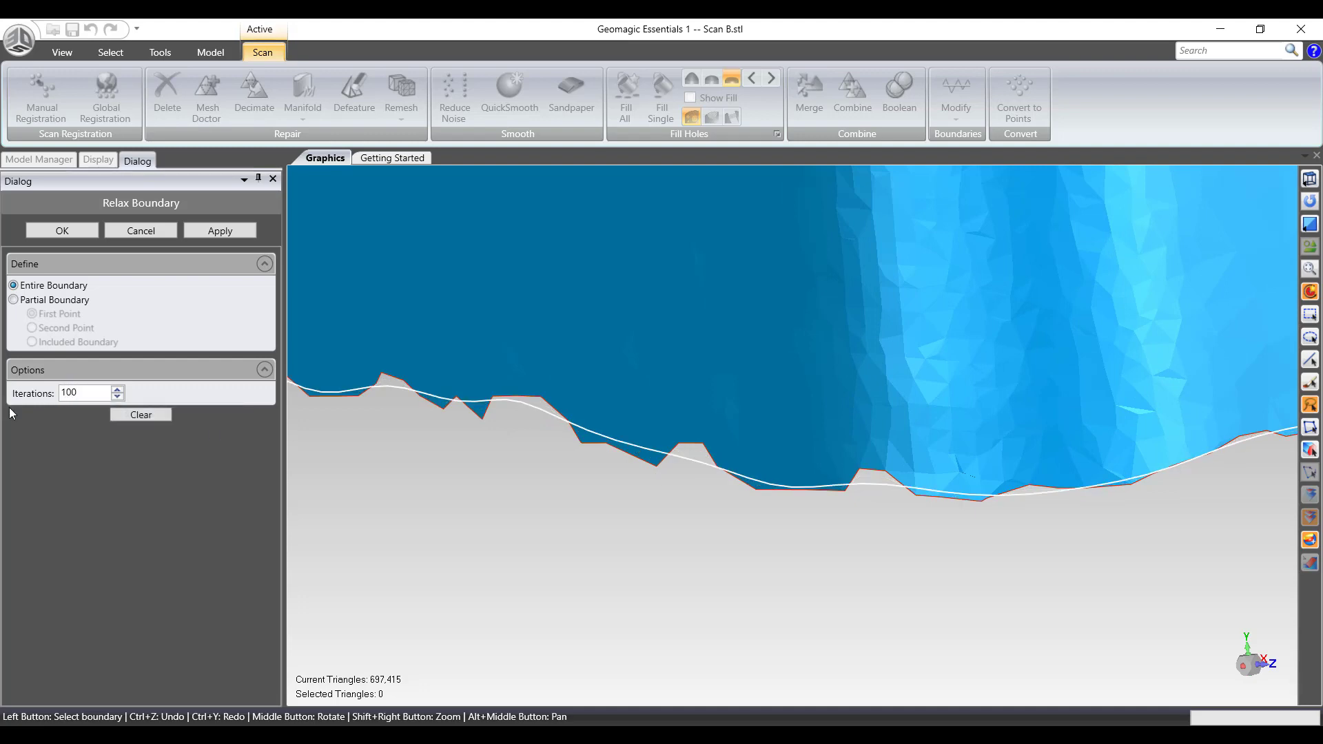
{"action": "left_click", "coordinate": [221, 231]}
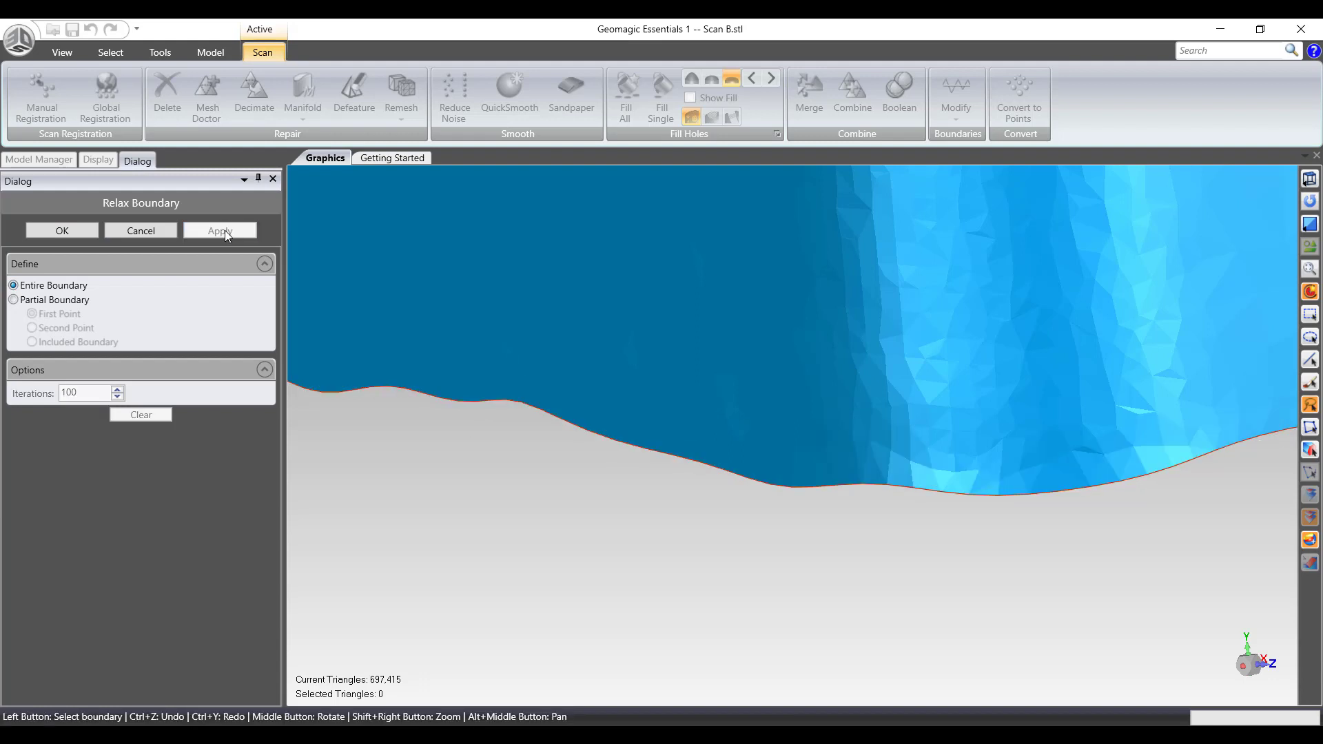
{"action": "left_click", "coordinate": [557, 419]}
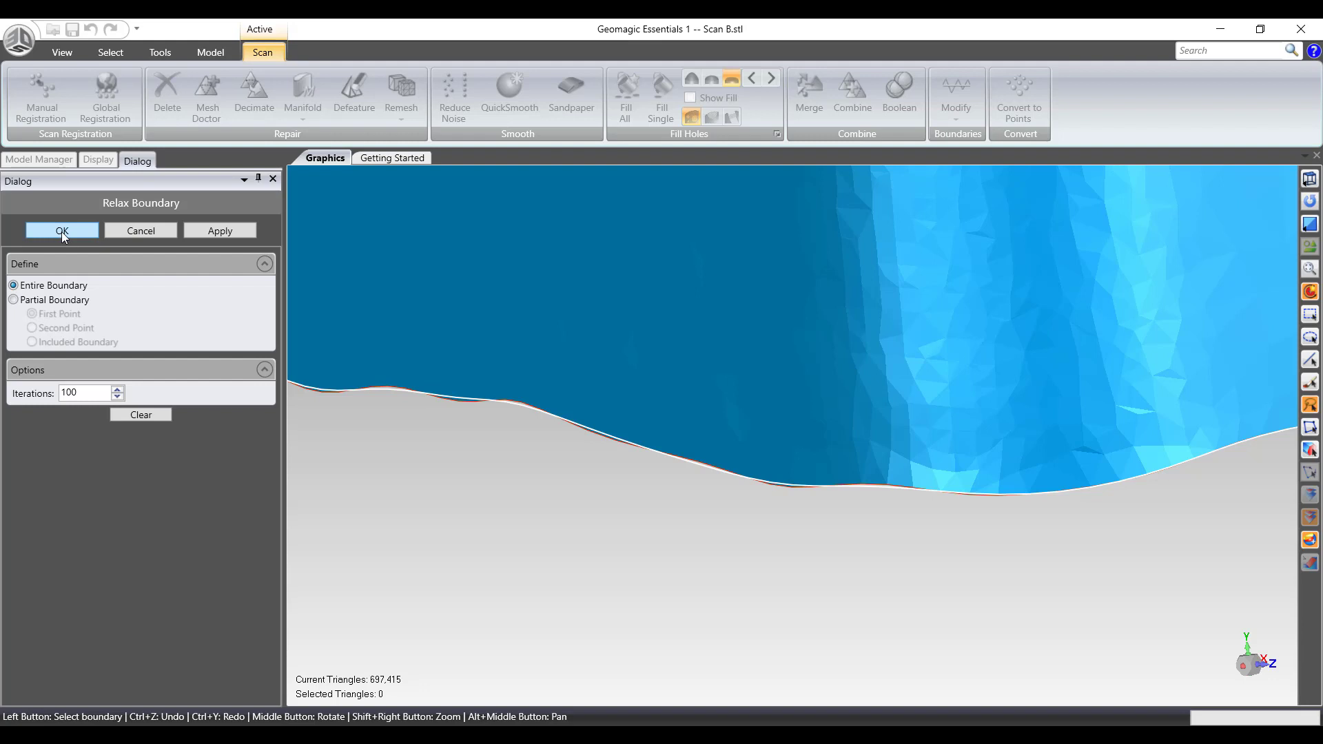
{"action": "left_click", "coordinate": [61, 232]}
{"action": "middle_click_drag", "start_coordinate": [901, 514], "coordinate": [898, 490]}
{"action": "scroll", "coordinate": [896, 475], "scroll_direction": "down", "scroll_amount": 5}
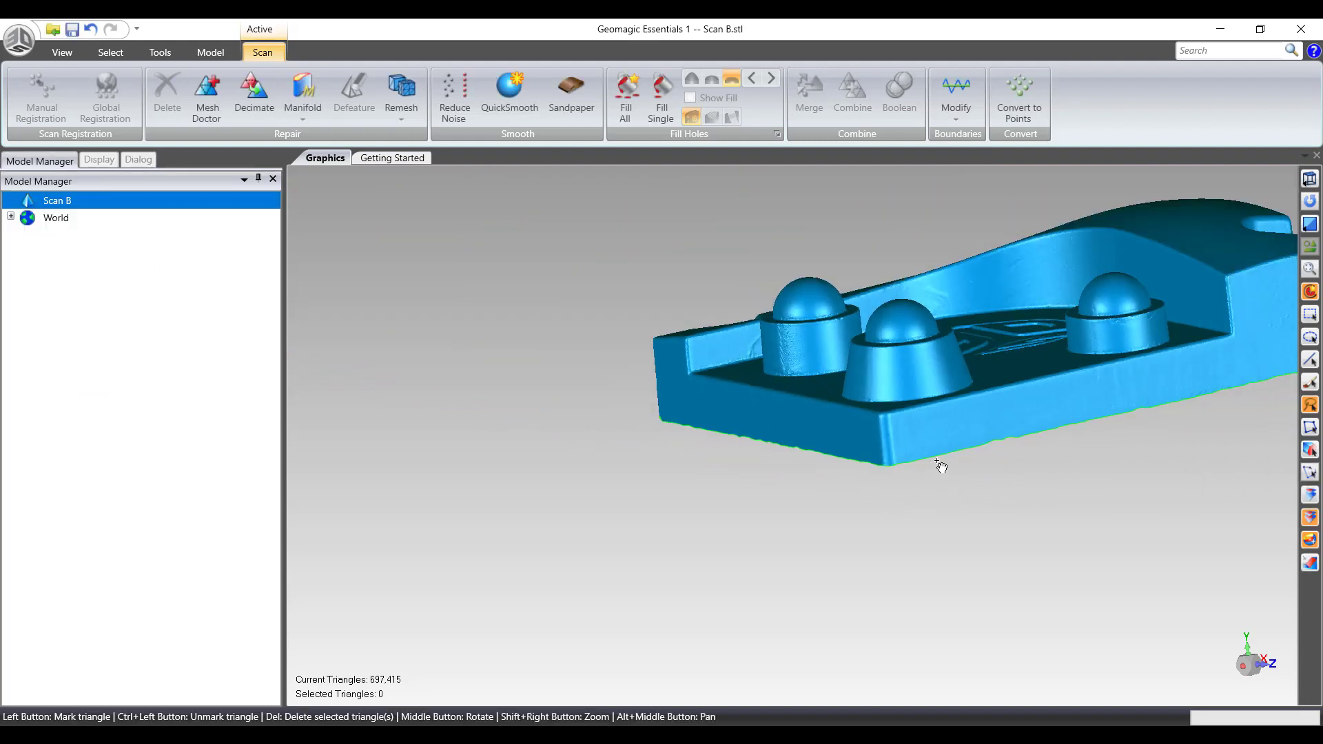
- Cap the open bottom boundary with a single-hole fill and rotate to check the underside
{"action": "middle_click_drag", "start_coordinate": [1058, 375], "coordinate": [842, 486], "text": "alt"}
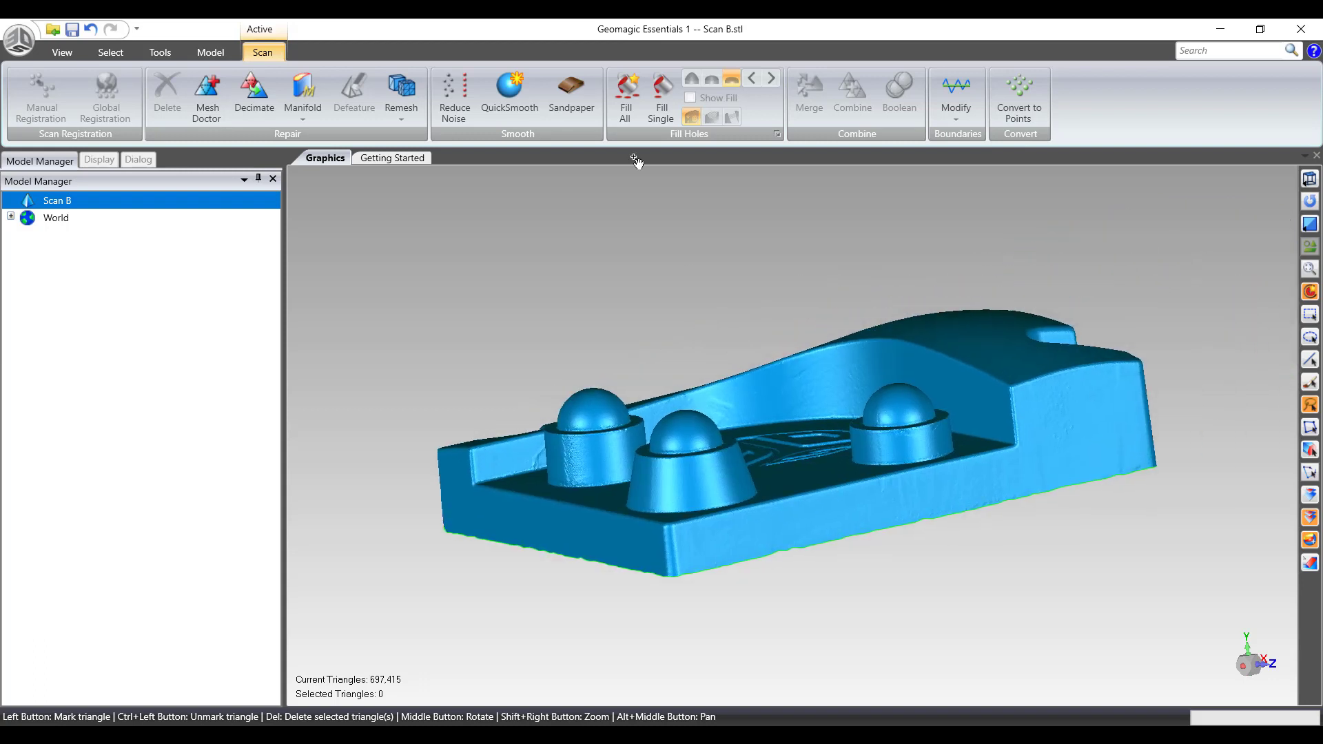
{"action": "left_click", "coordinate": [662, 110]}
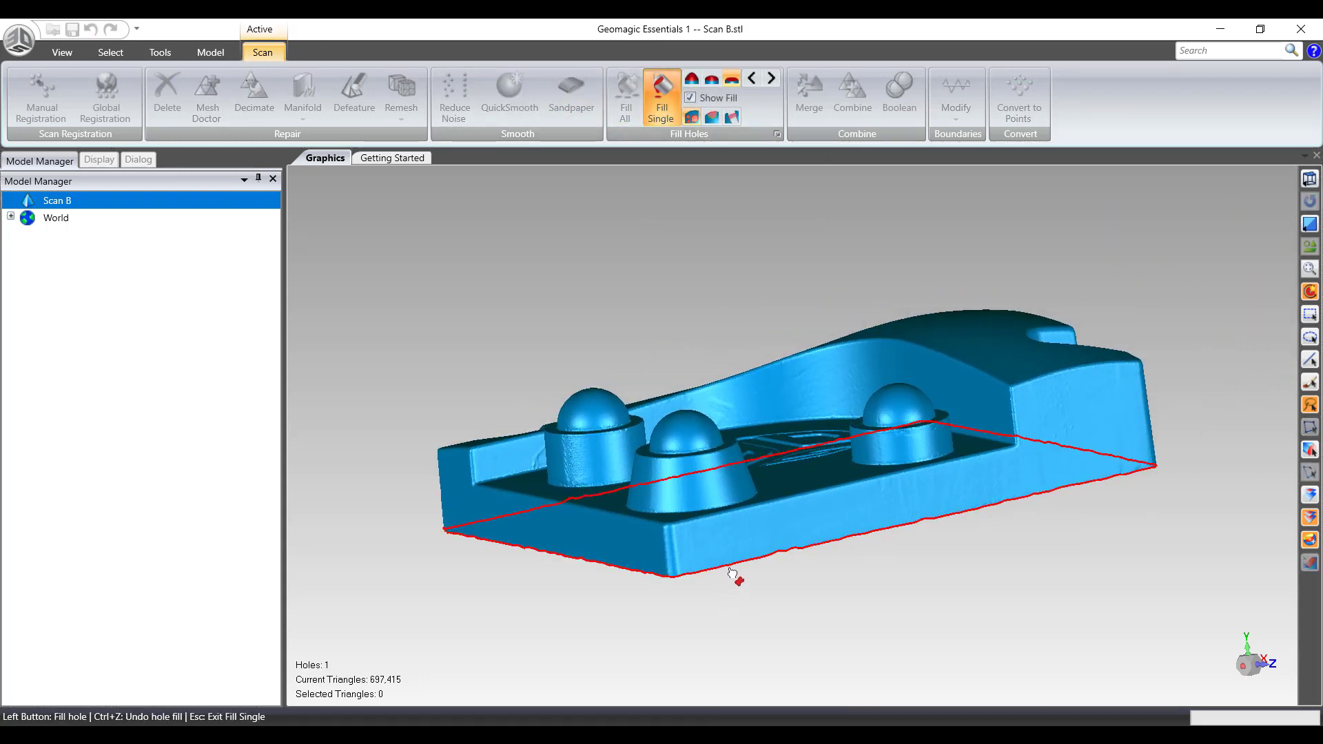
{"action": "left_click", "coordinate": [783, 569]}
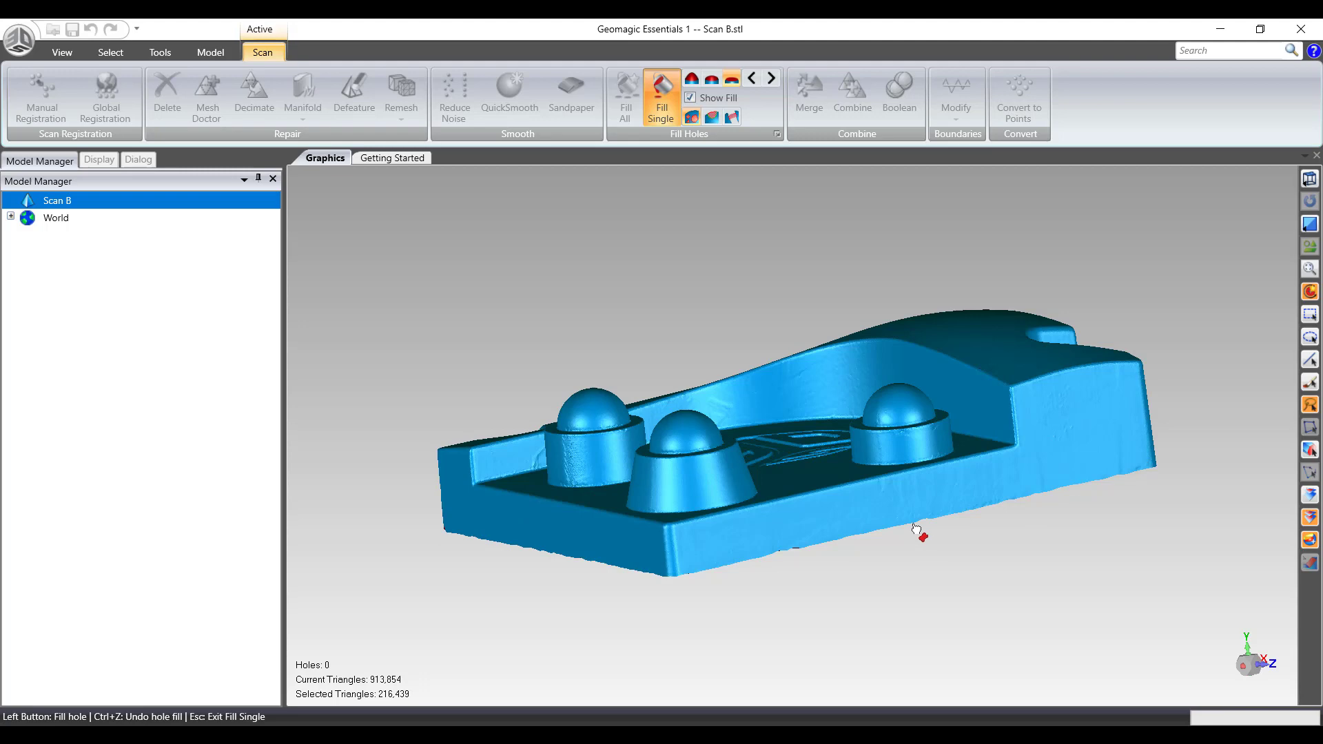
{"action": "middle_click_drag", "start_coordinate": [934, 546], "coordinate": [891, 284]}
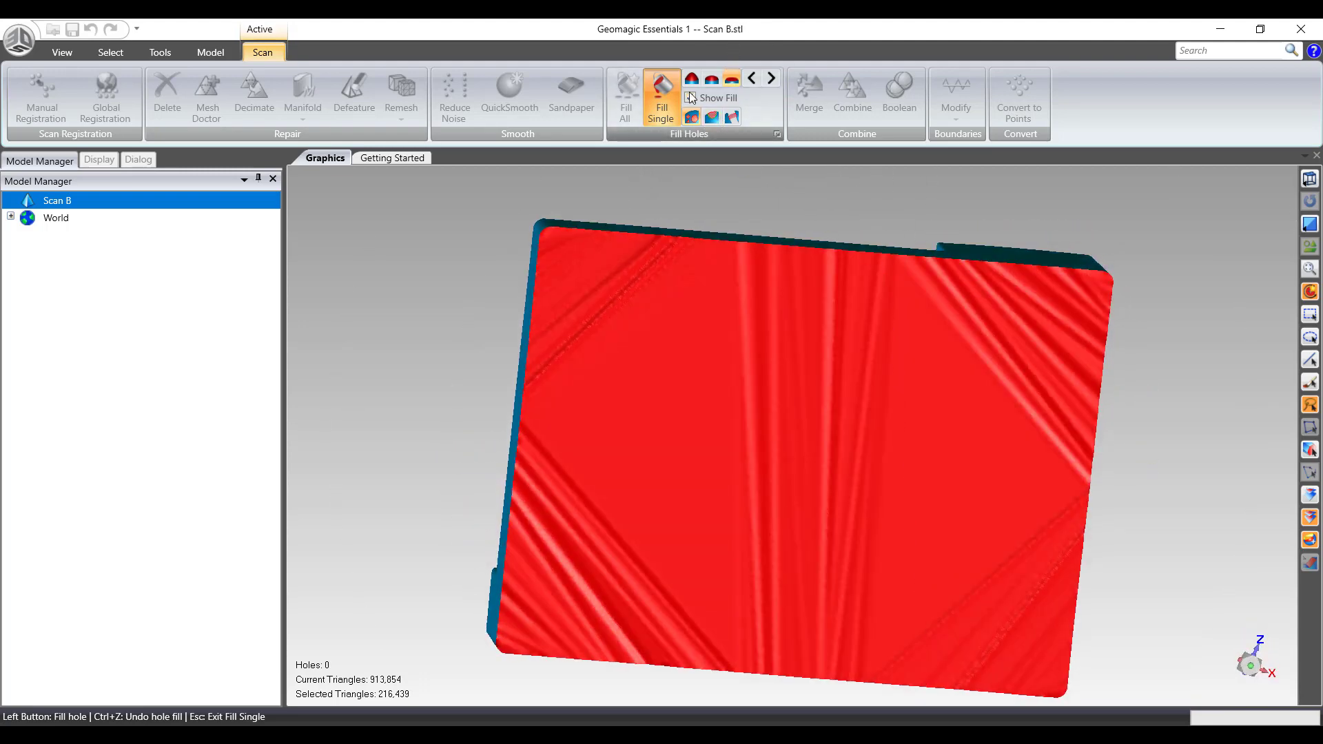
{"action": "left_click", "coordinate": [661, 96]}
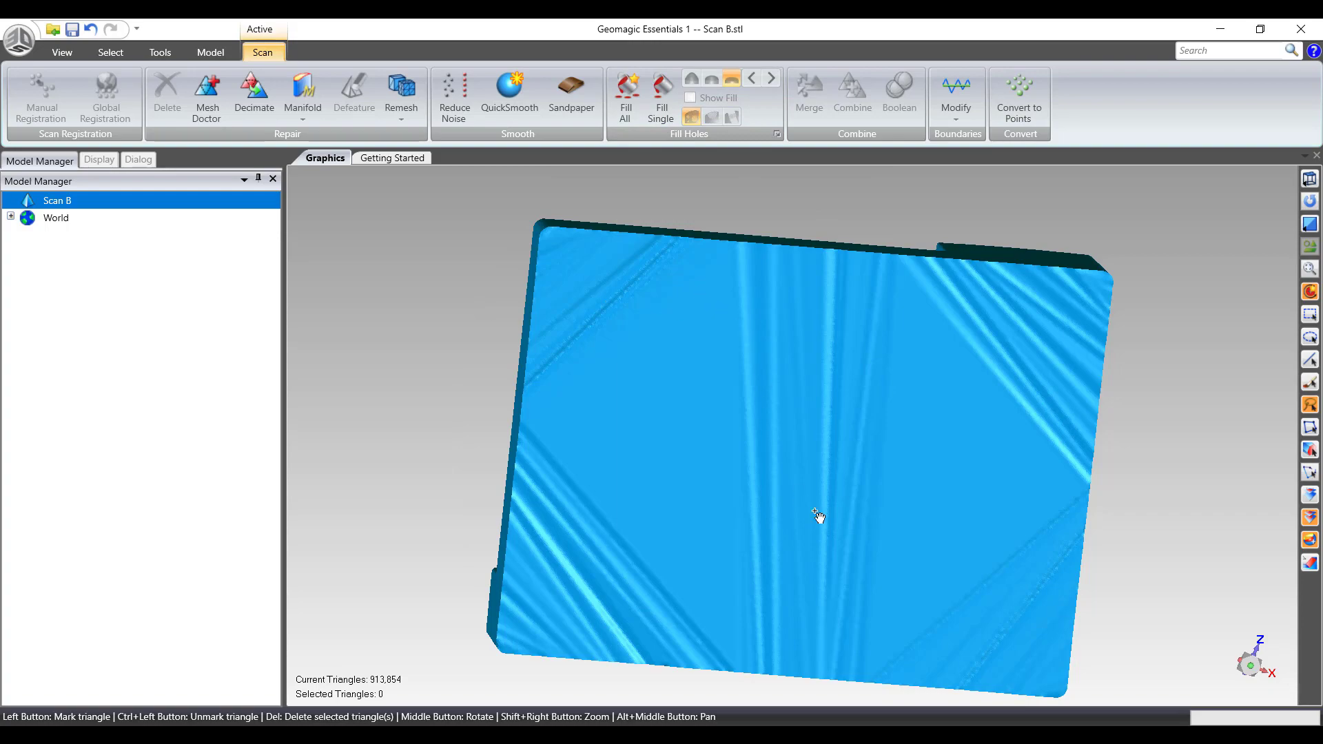
{"action": "middle_click_drag", "start_coordinate": [832, 462], "coordinate": [786, 325]}
{"action": "middle_click_drag", "start_coordinate": [826, 467], "coordinate": [813, 439]}
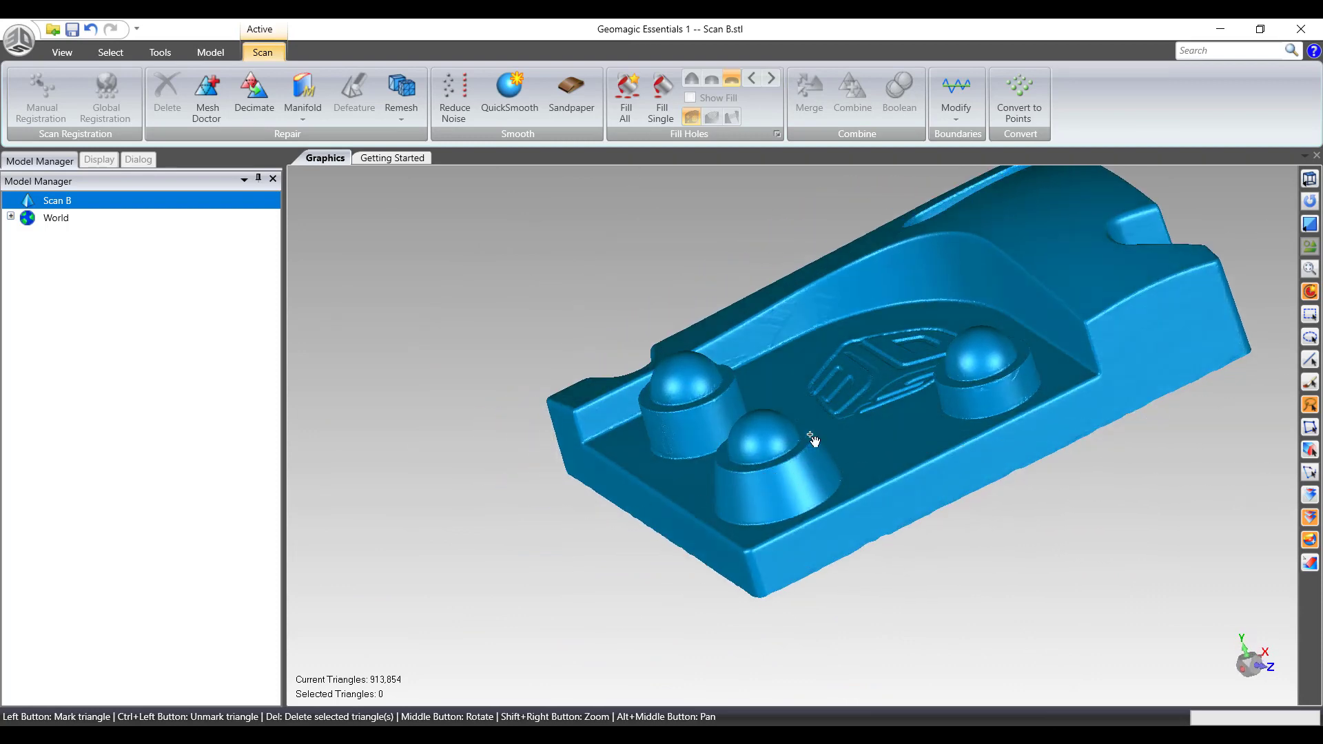
{"action": "middle_click_drag", "start_coordinate": [967, 418], "coordinate": [837, 502], "text": "alt"}
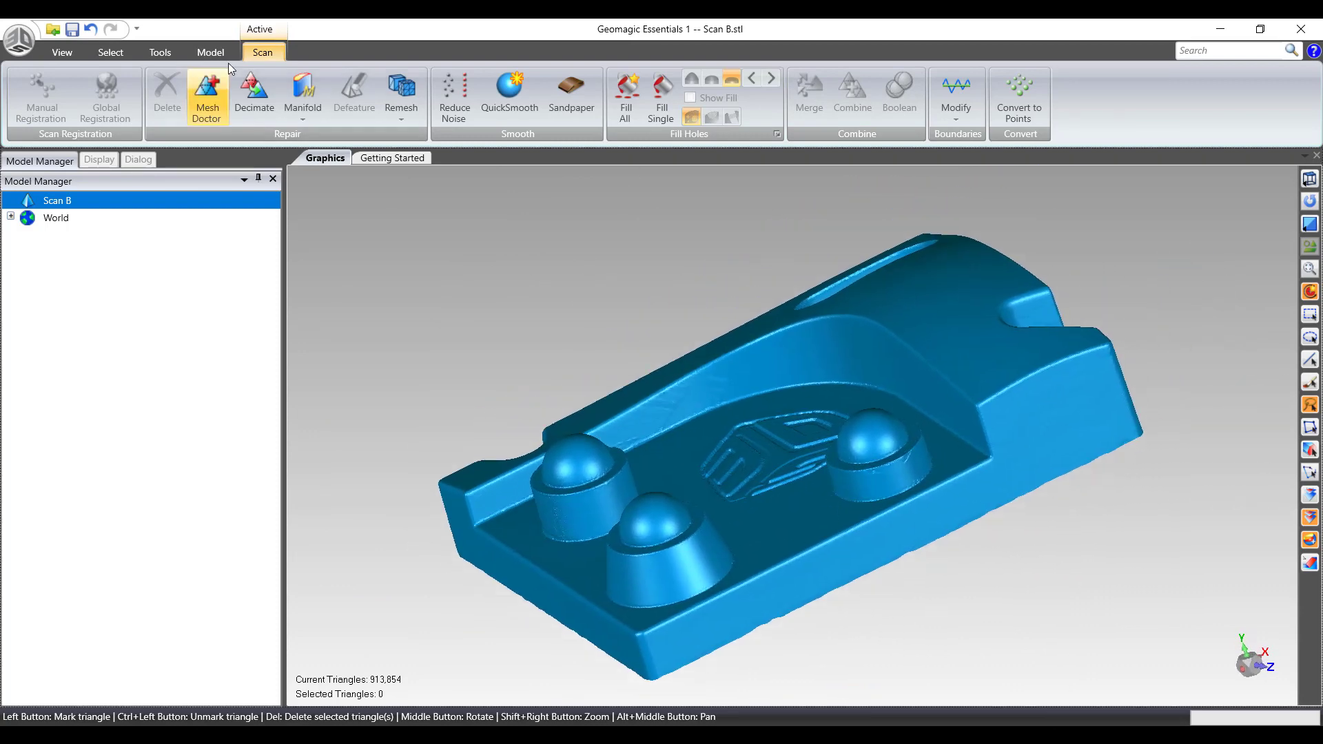
- Apply Make Manifold (Open), then repeat Mesh Doctor repairs until all defect counts read 0
{"action": "left_click", "coordinate": [312, 113]}
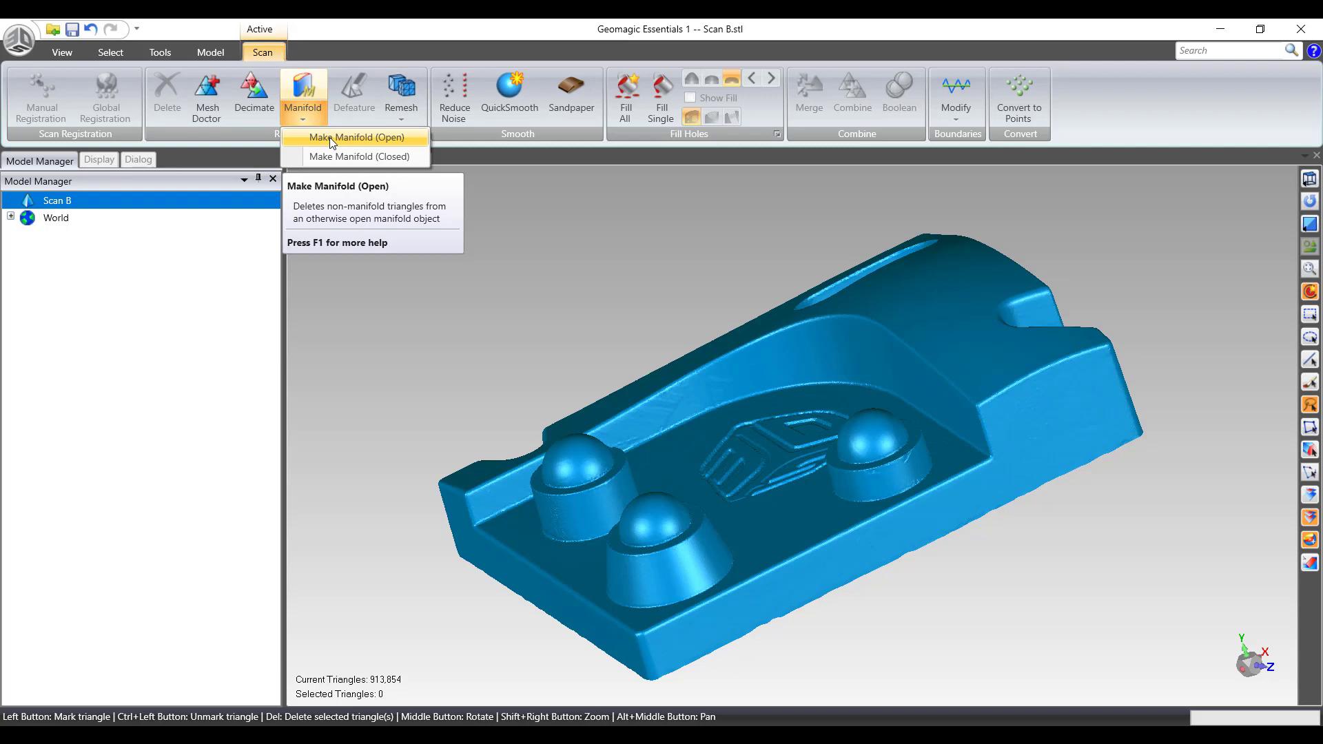
{"action": "left_click", "coordinate": [329, 138]}
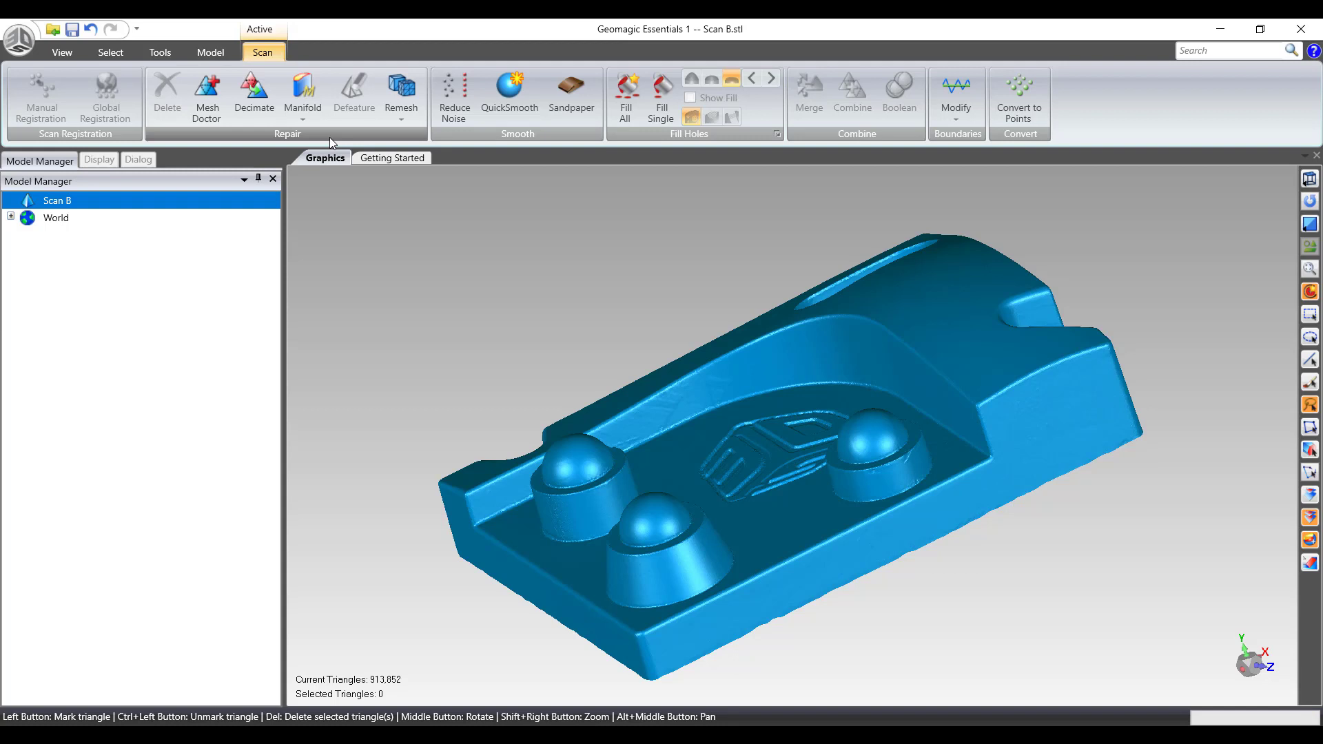
{"action": "left_click", "coordinate": [214, 102]}
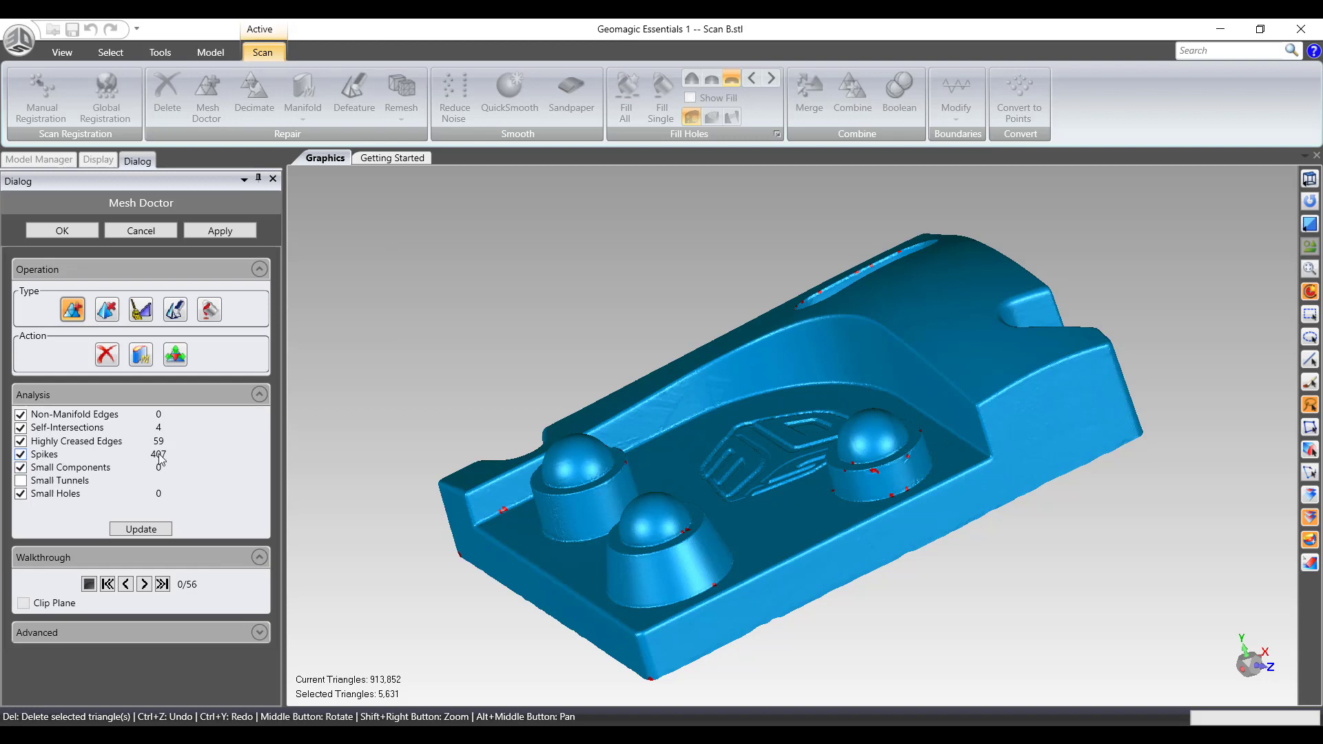
{"action": "left_click", "coordinate": [243, 231]}
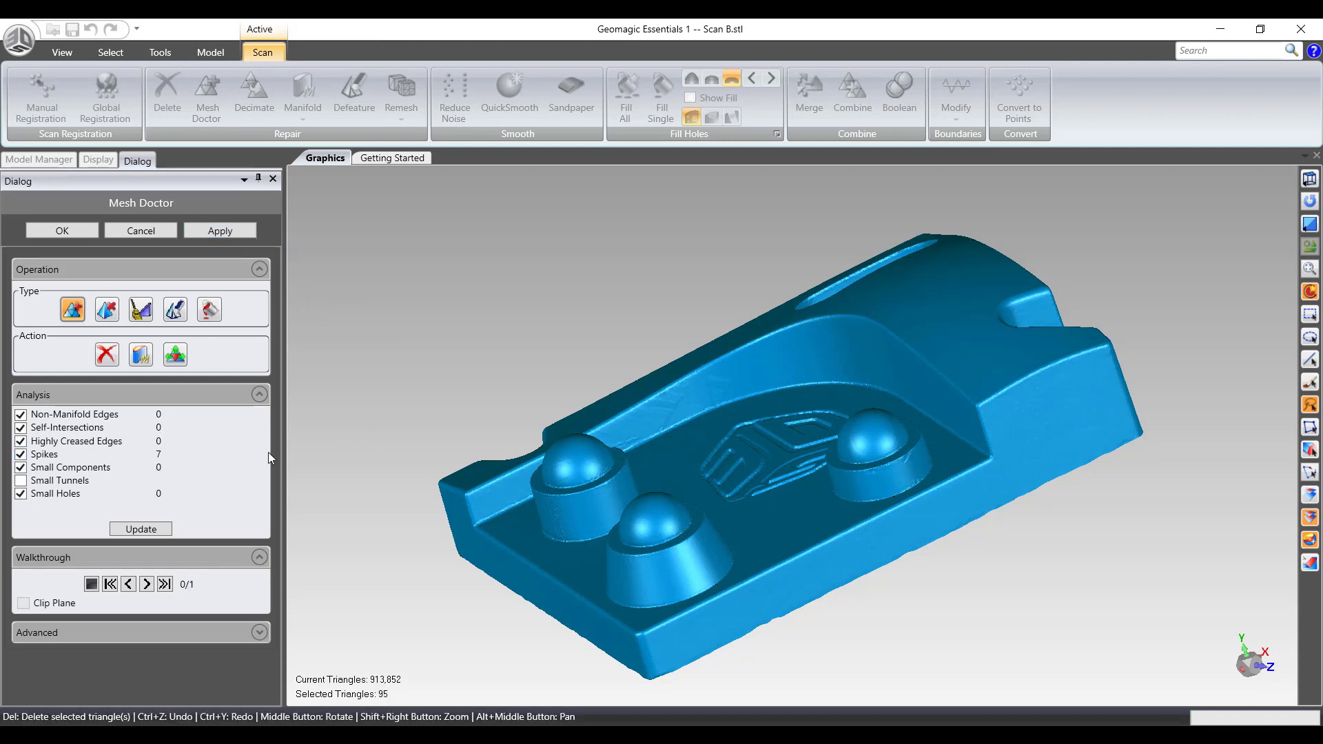
{"action": "left_click", "coordinate": [224, 237]}
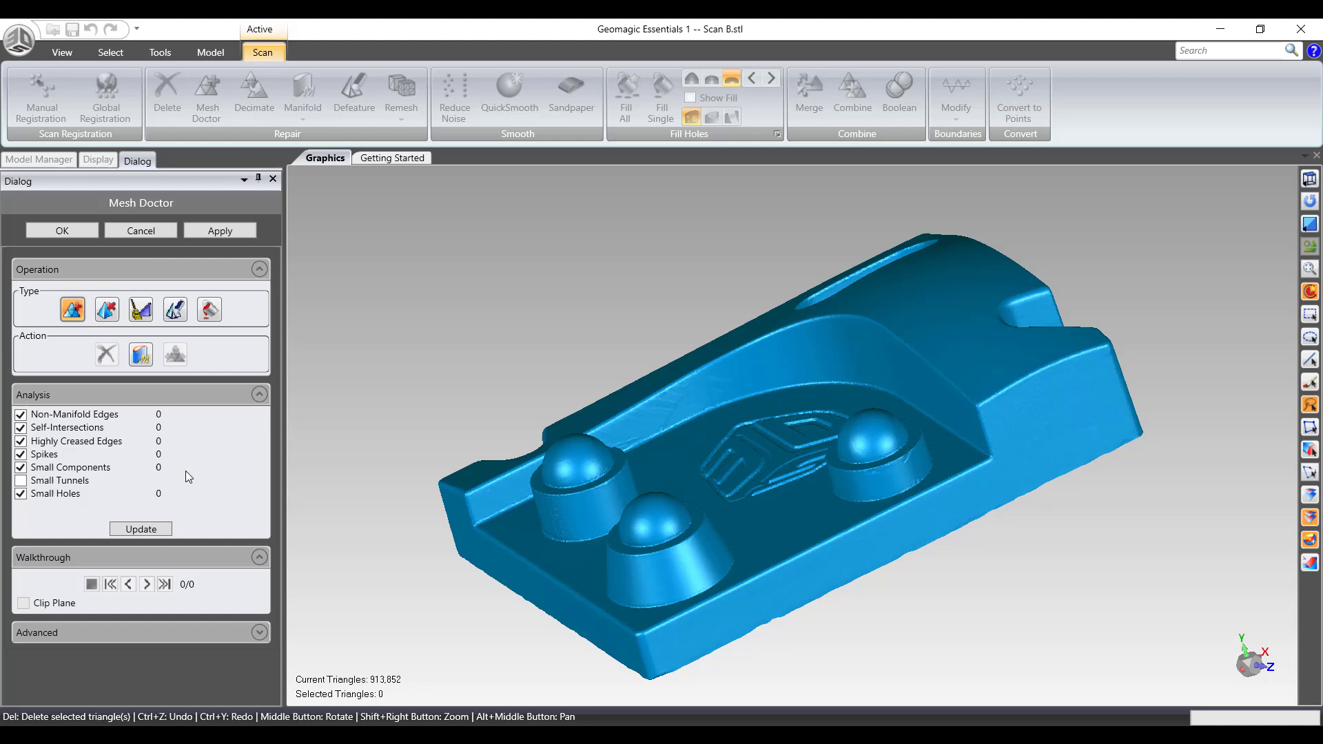
{"action": "left_click", "coordinate": [62, 231]}
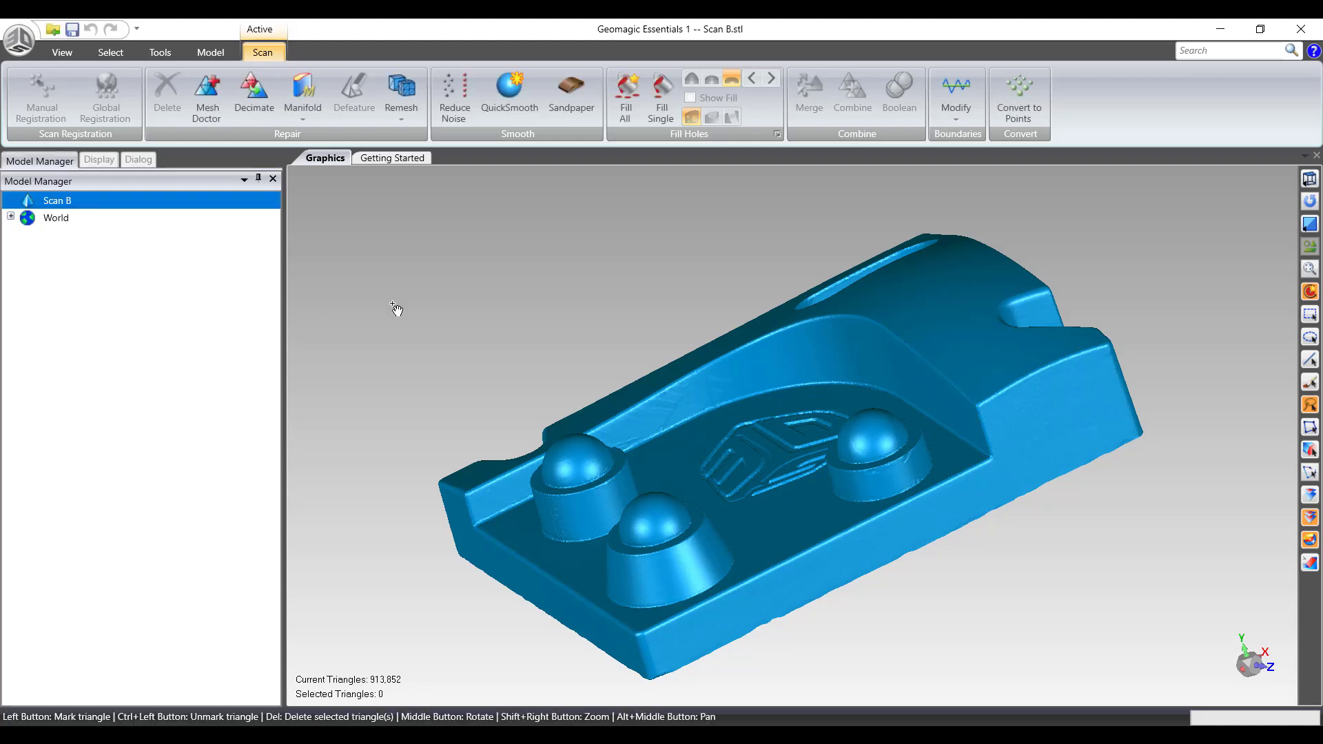
- Zoom onto a cylinder boss and turn on Edges display to reveal the mesh triangles
{"action": "middle_click_drag", "start_coordinate": [617, 325], "coordinate": [834, 300]}
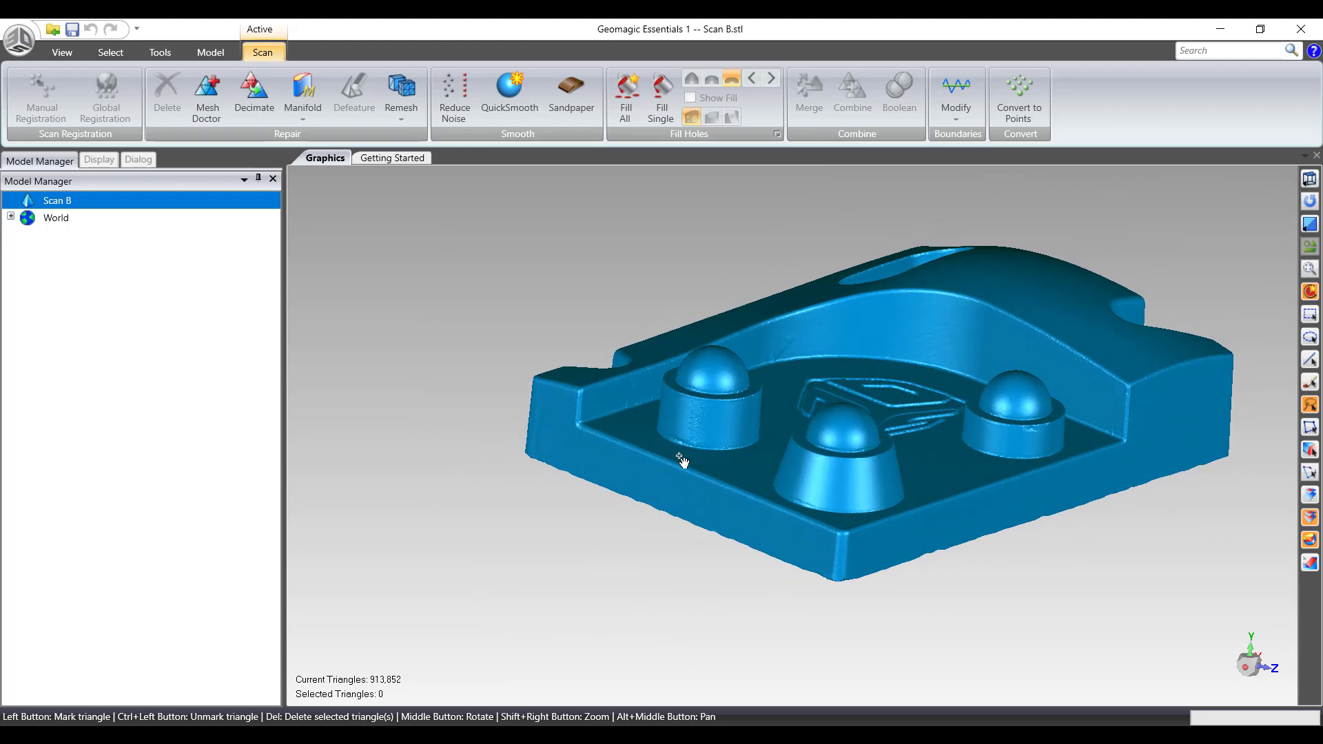
{"action": "scroll", "coordinate": [655, 431], "scroll_direction": "up", "scroll_amount": 4}
{"action": "scroll", "coordinate": [629, 418], "scroll_direction": "up", "scroll_amount": 3}
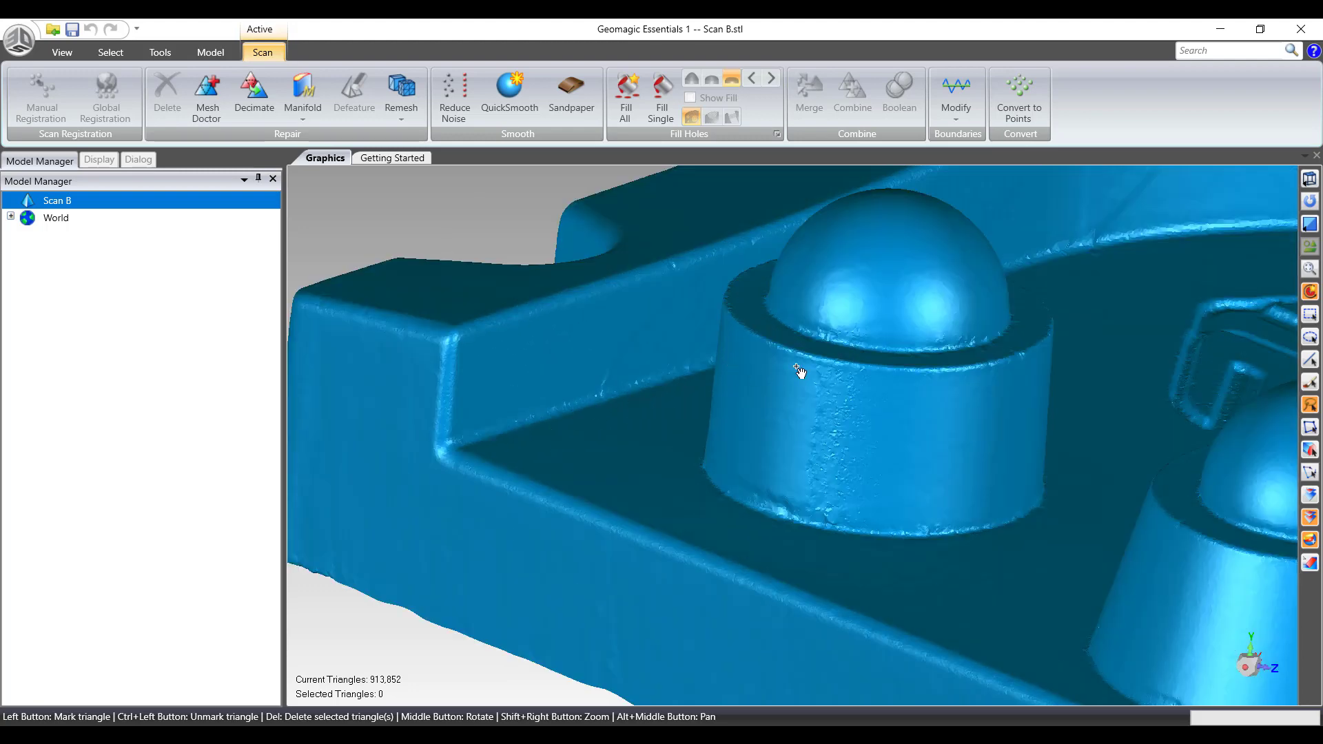
{"action": "middle_click_drag", "start_coordinate": [800, 375], "coordinate": [827, 413]}
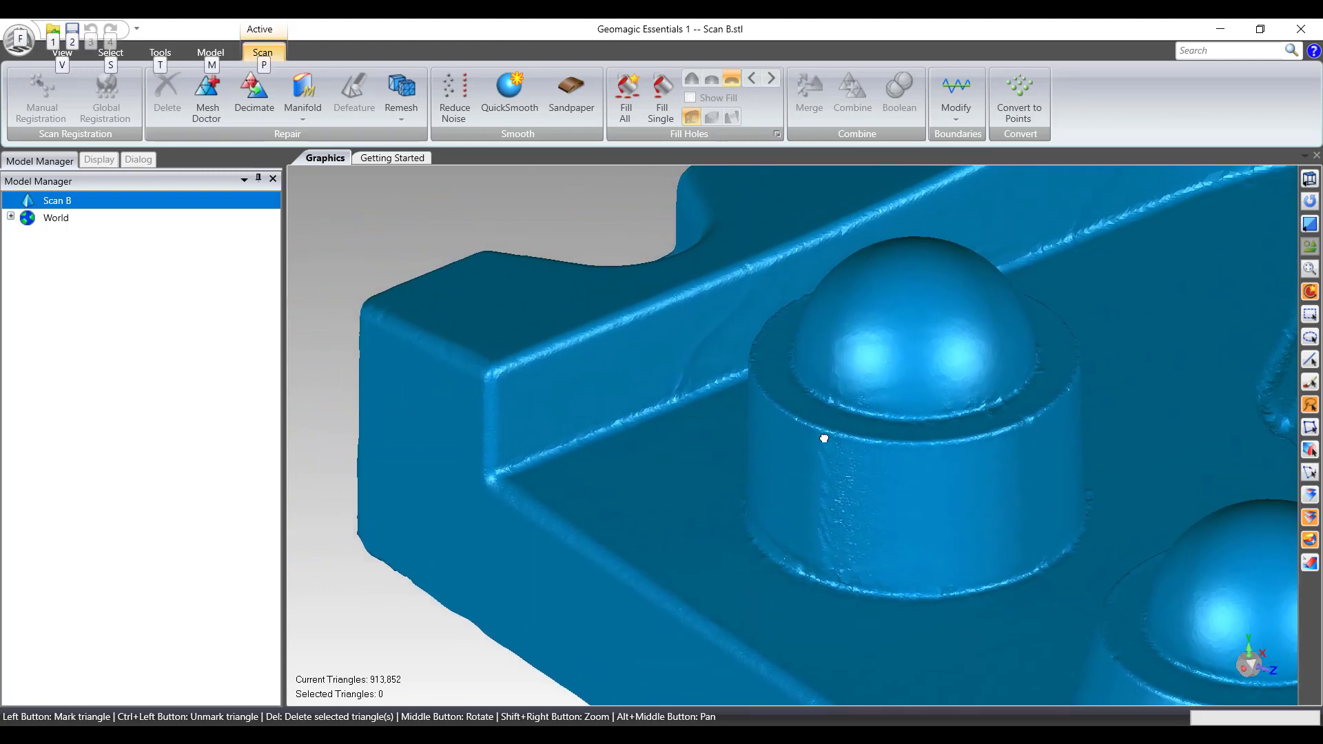
{"action": "scroll", "coordinate": [738, 499], "scroll_direction": "up", "scroll_amount": 5}
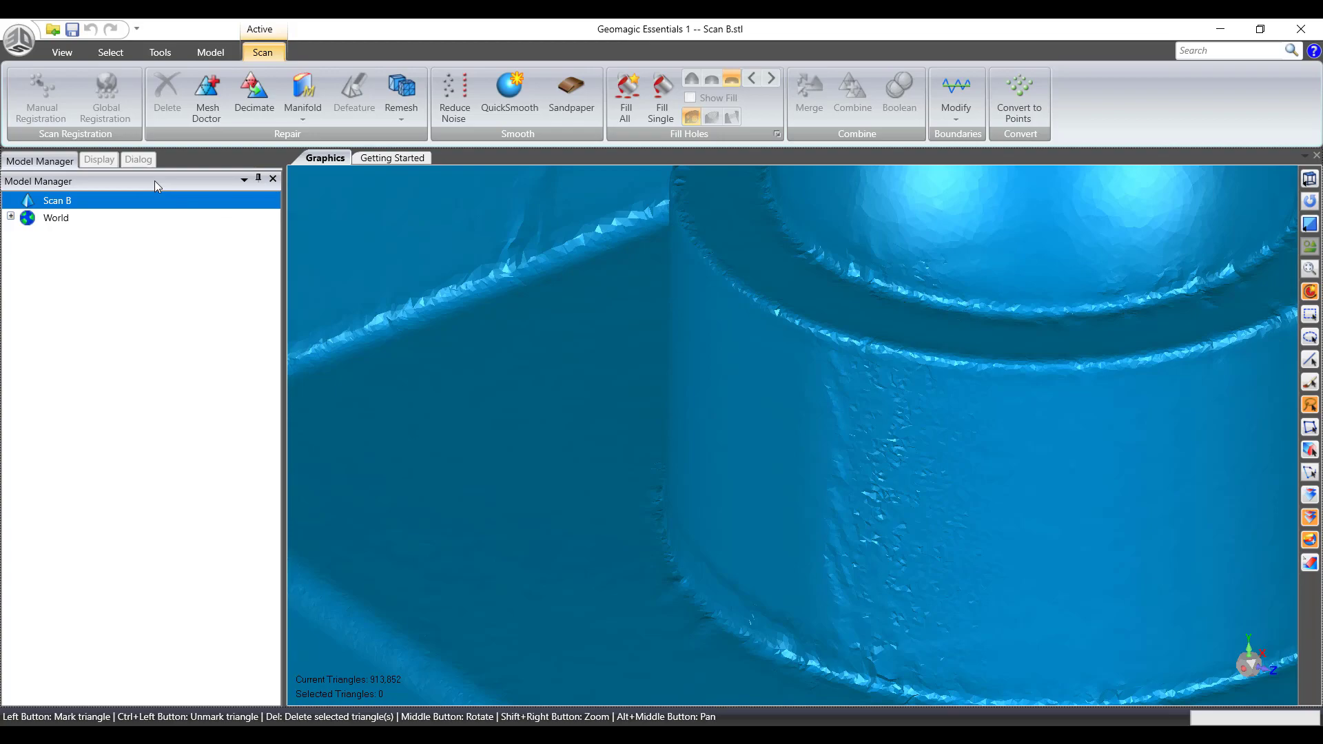
{"action": "left_click", "coordinate": [98, 159]}
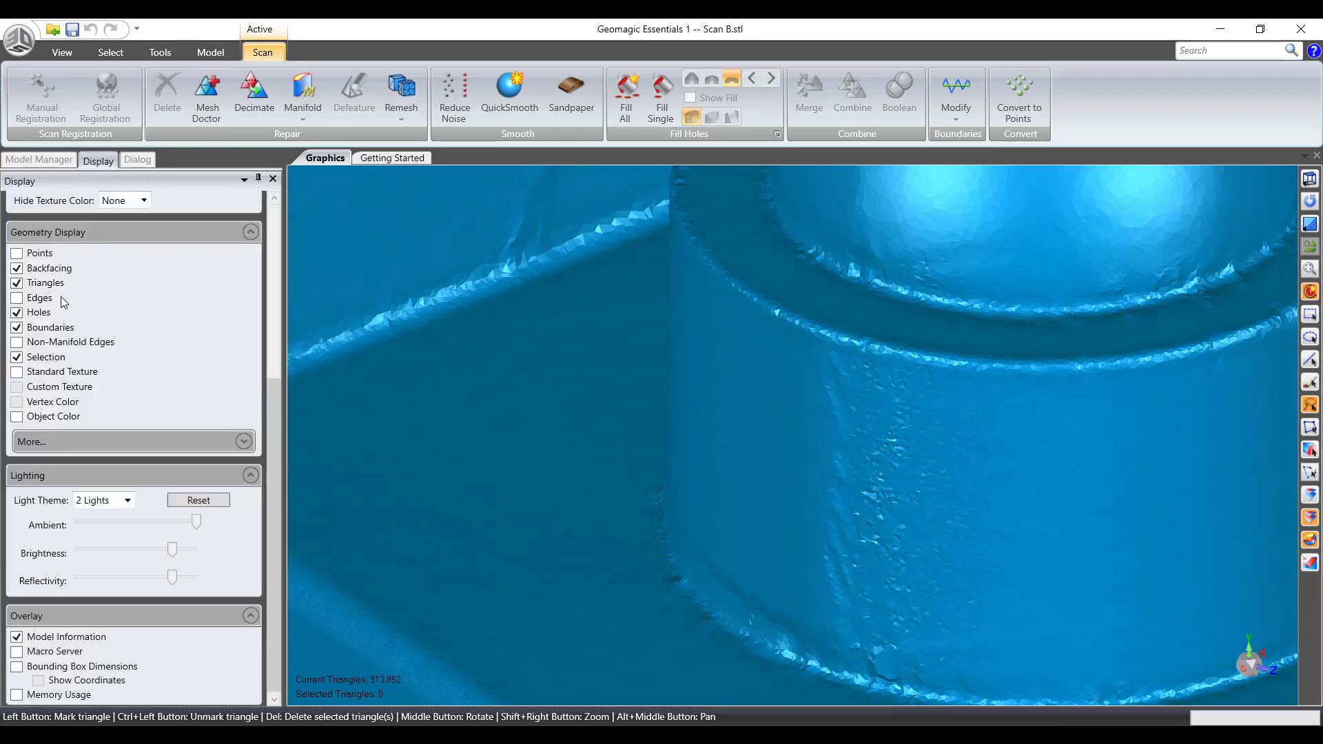
{"action": "left_click", "coordinate": [38, 301]}
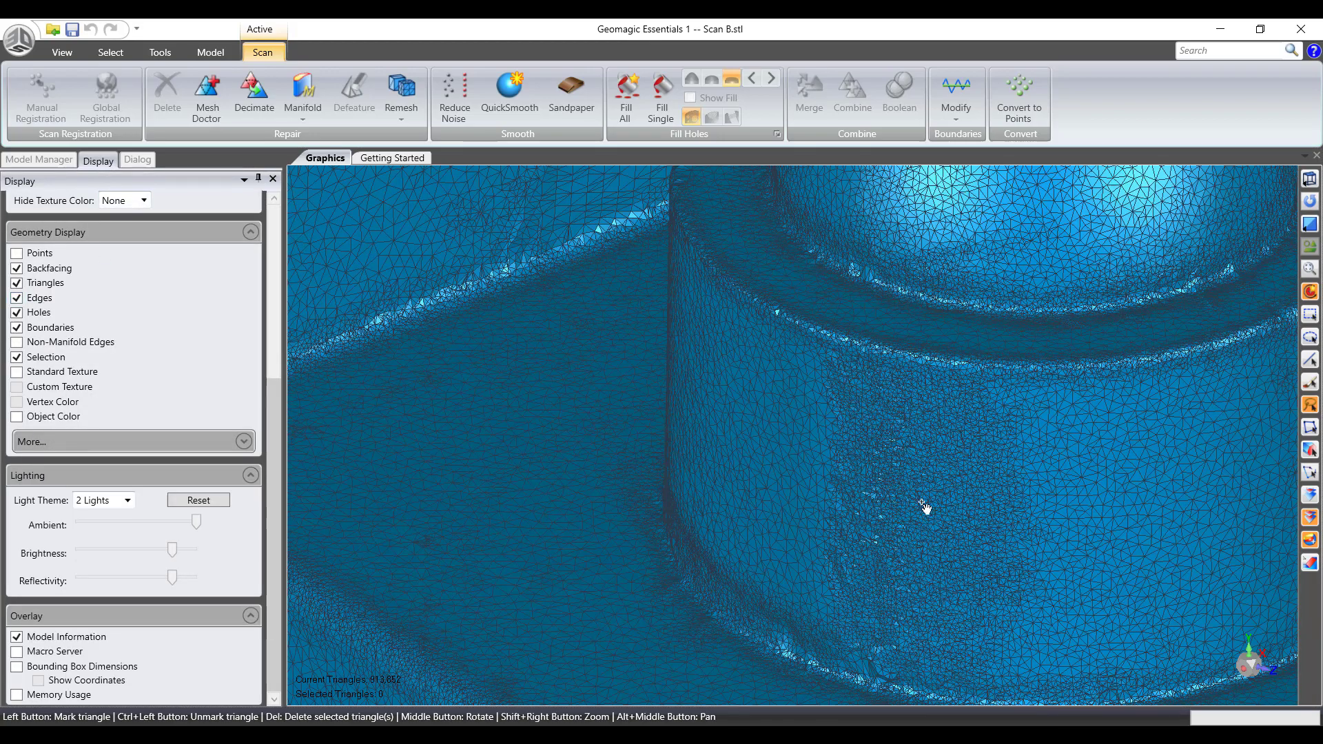
{"action": "scroll", "coordinate": [1082, 527], "scroll_direction": "up", "scroll_amount": 2}
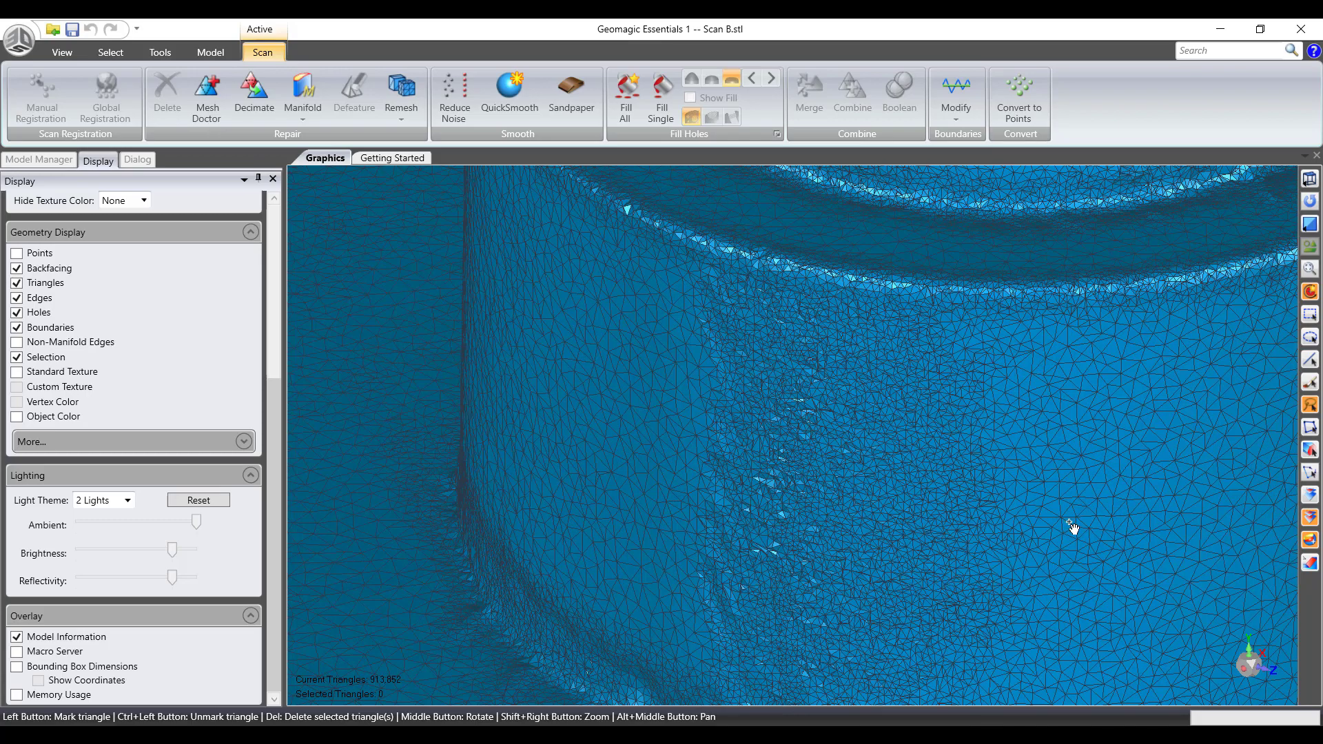
{"action": "scroll", "coordinate": [901, 531], "scroll_direction": "down", "scroll_amount": 2}
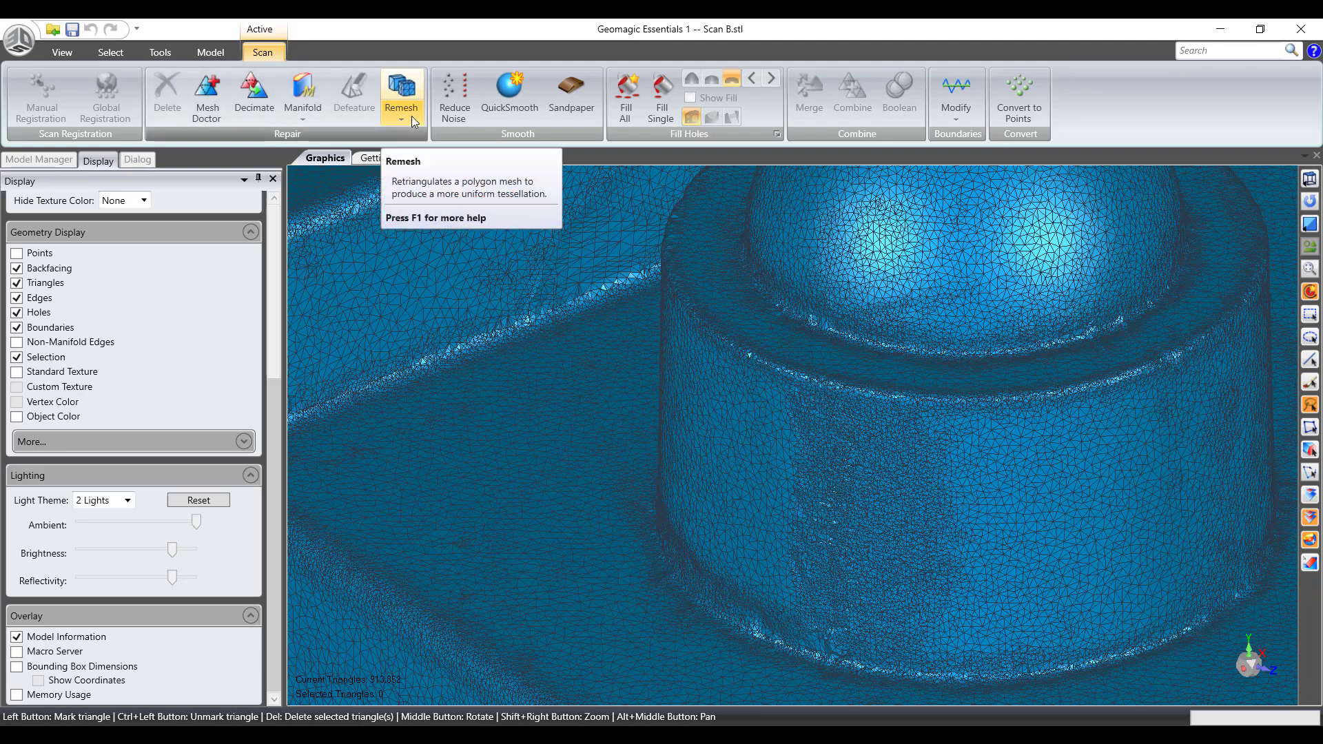
- Remesh Scan B with a 0.3 mm target edge length and accept the result
{"action": "left_click", "coordinate": [435, 94]}
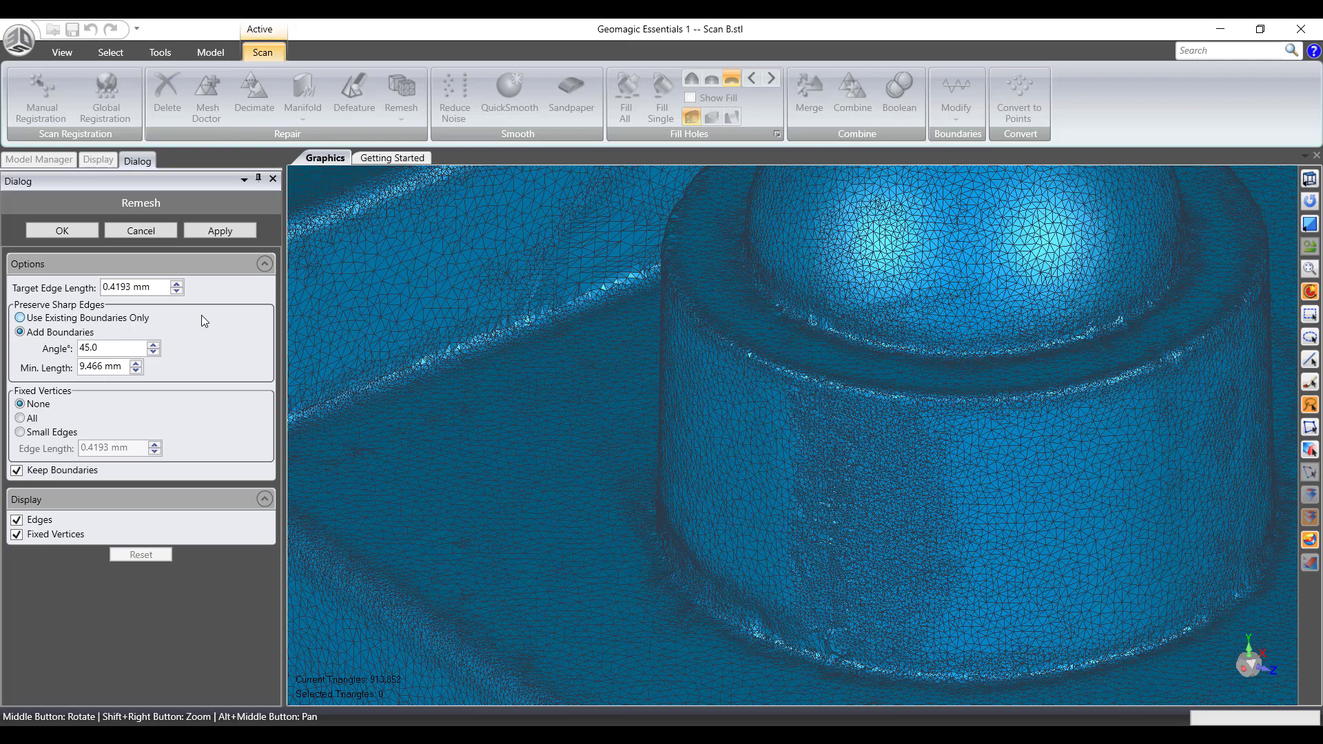
{"action": "left_click_drag", "start_coordinate": [153, 287], "coordinate": [77, 286]}
{"action": "type", "text": ".3"}
{"action": "key", "text": "Return"}
{"action": "left_click", "coordinate": [229, 232]}
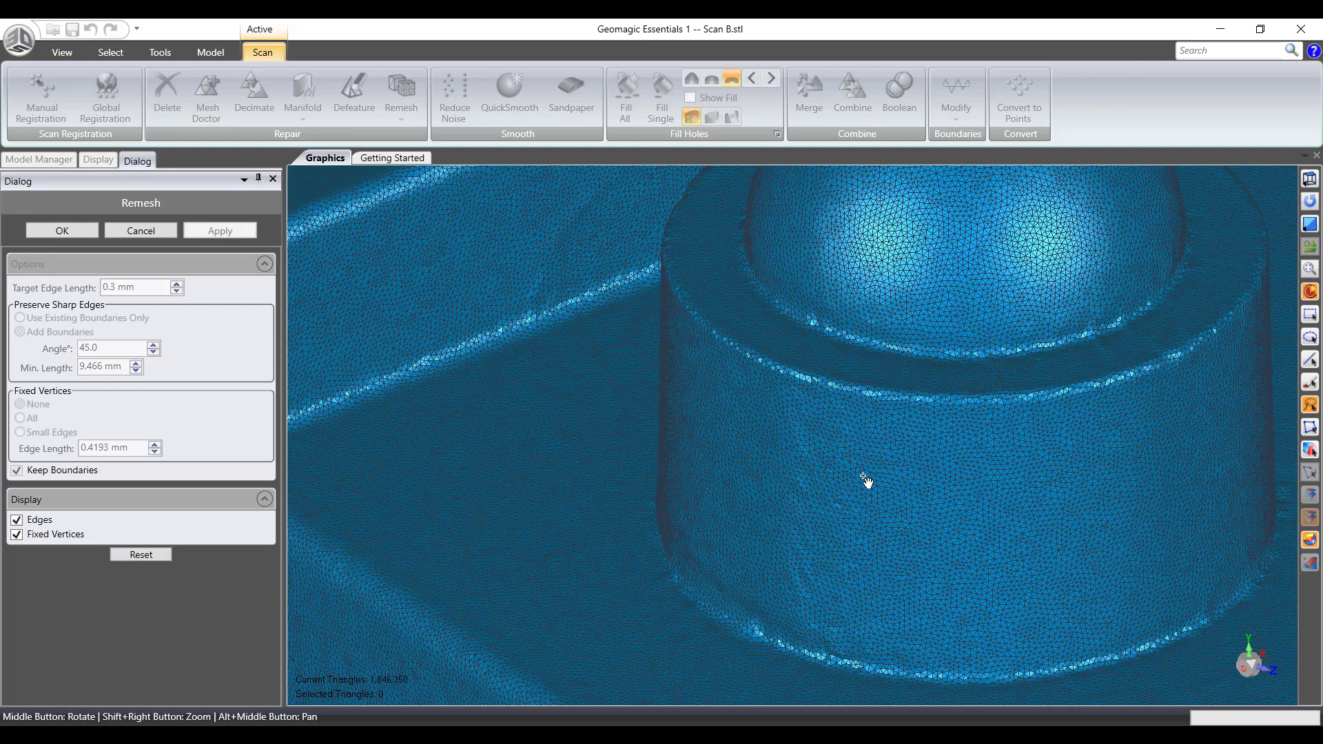
{"action": "scroll", "coordinate": [887, 511], "scroll_direction": "down", "scroll_amount": 2}
{"action": "scroll", "coordinate": [866, 502], "scroll_direction": "up", "scroll_amount": 4}
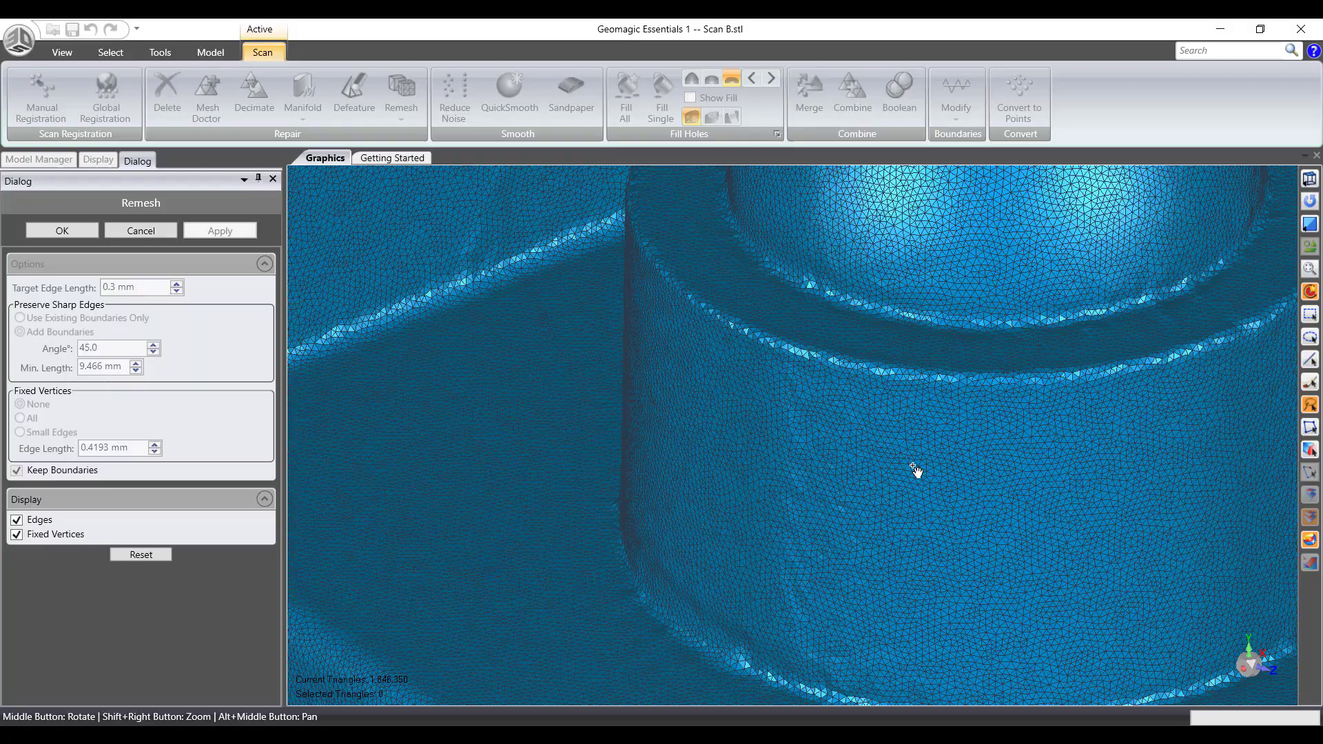
{"action": "middle_click_drag", "start_coordinate": [915, 467], "coordinate": [829, 466]}
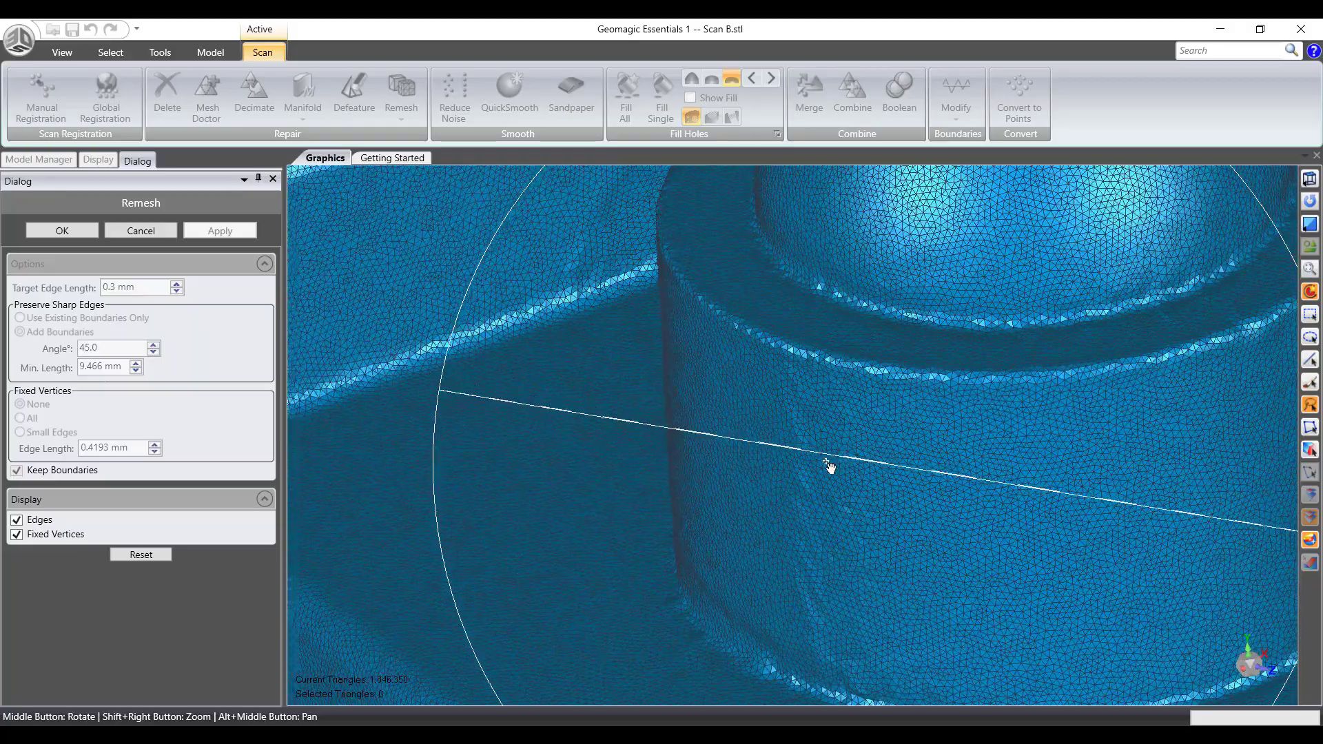
{"action": "scroll", "coordinate": [785, 496], "scroll_direction": "down", "scroll_amount": 5}
{"action": "scroll", "coordinate": [993, 509], "scroll_direction": "up", "scroll_amount": 2}
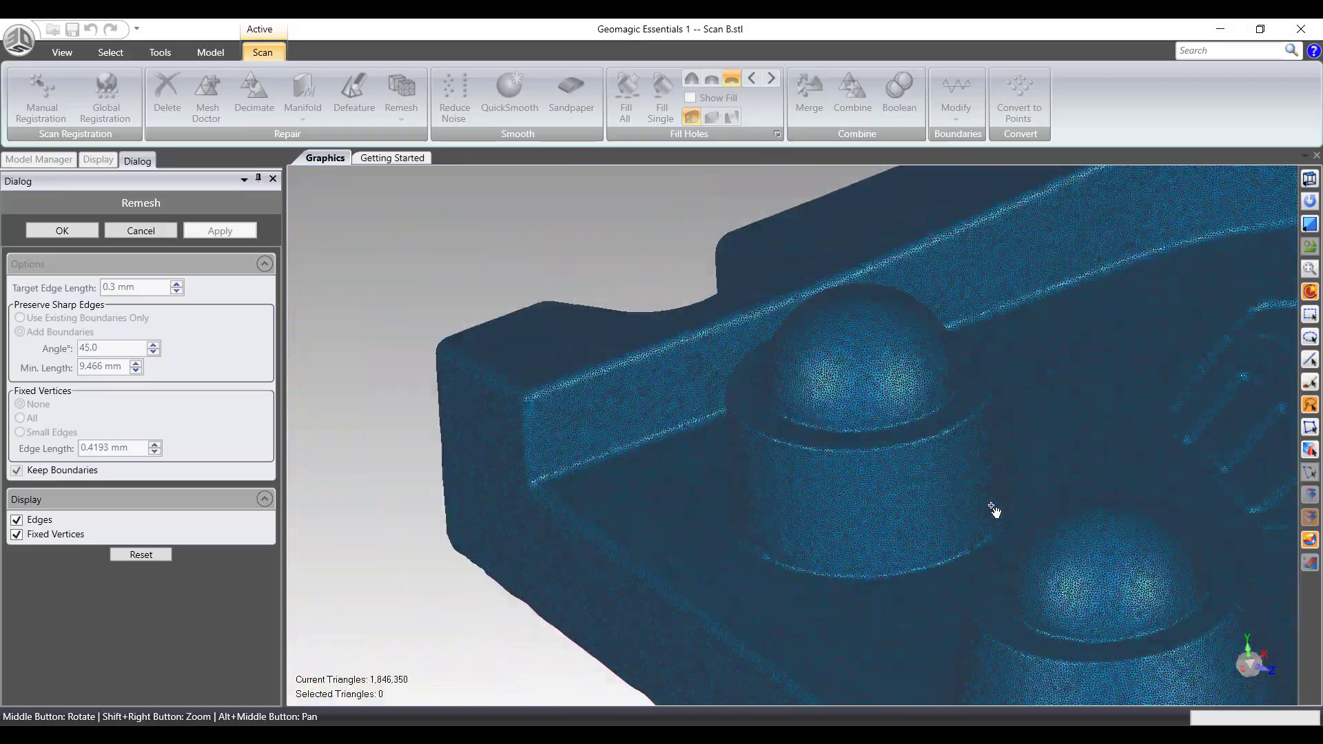
{"action": "left_click", "coordinate": [89, 231]}
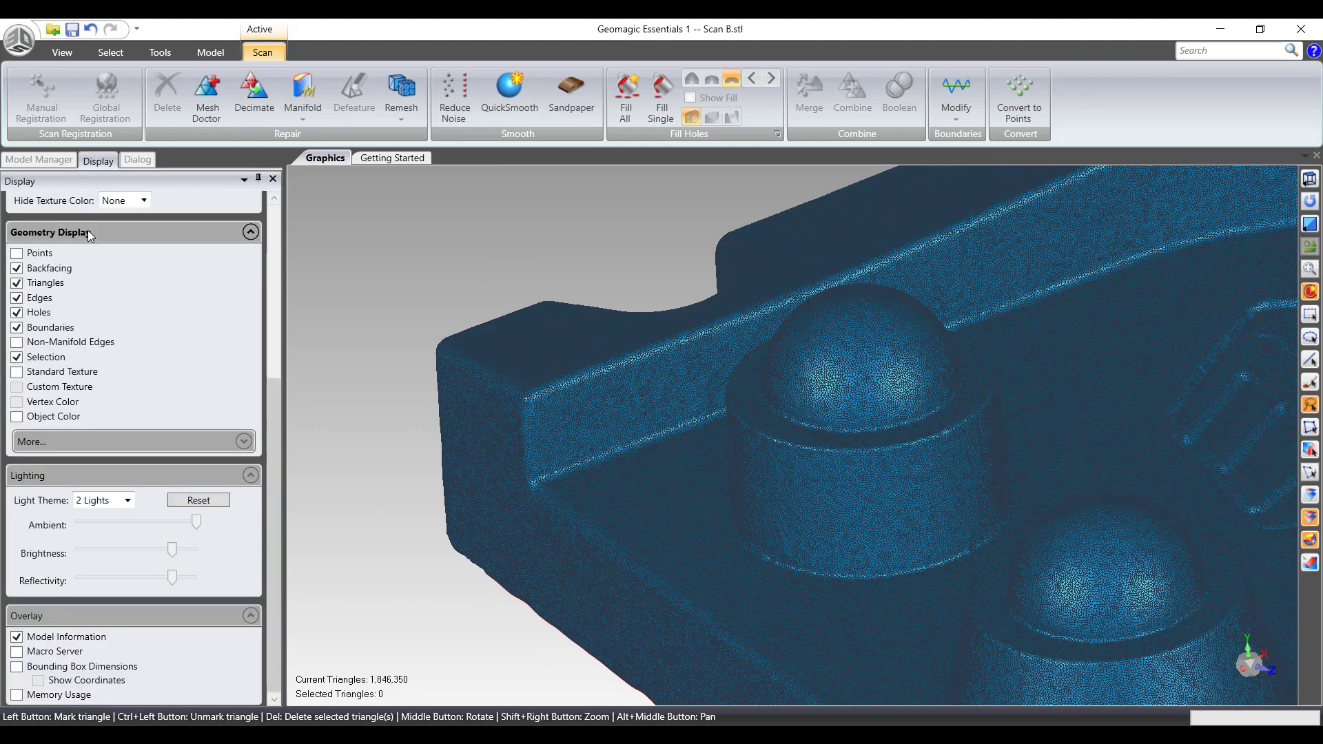
- Hide the triangle edges so Scan B shows smoothly shaded, then bring up the Model tools
{"action": "left_click", "coordinate": [31, 299]}
{"action": "left_click", "coordinate": [65, 161]}
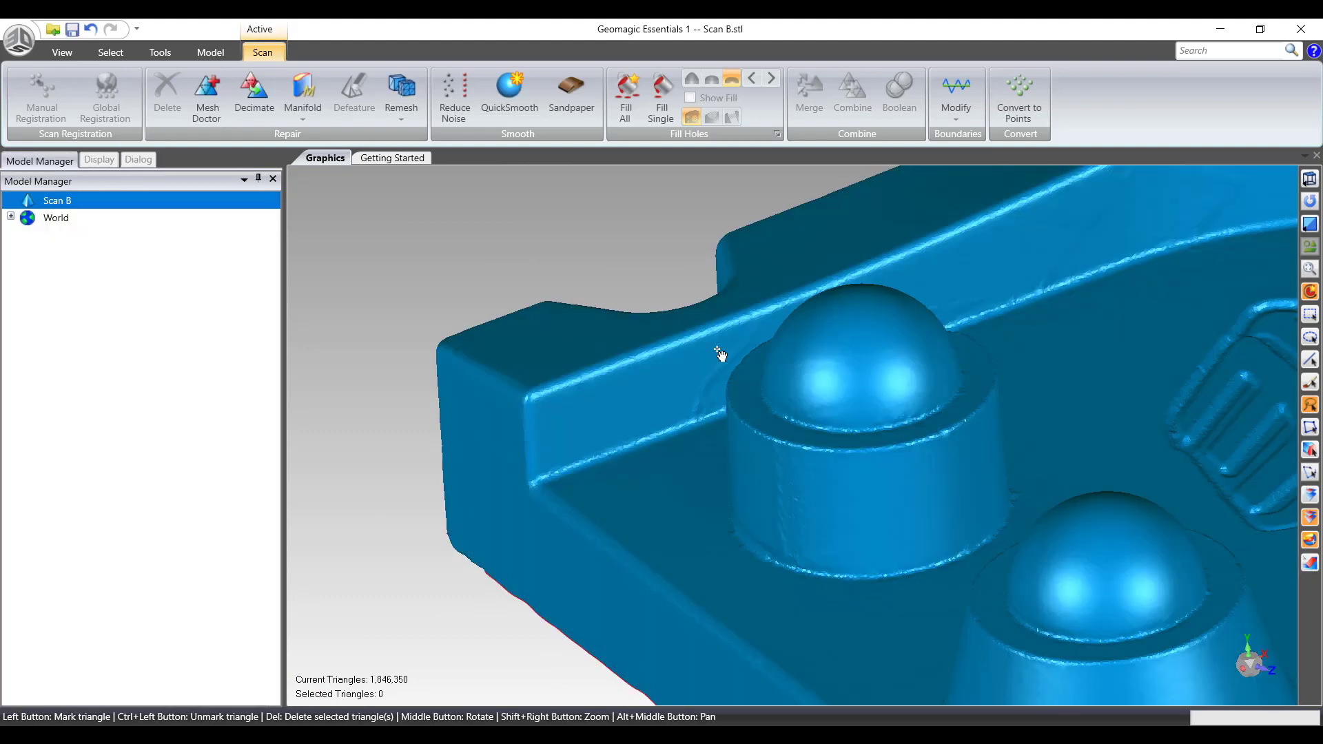
{"action": "mouse_move", "coordinate": [935, 503]}
{"action": "middle_mouse_down"}
{"action": "mouse_move", "coordinate": [1101, 531]}
{"action": "mouse_move", "coordinate": [718, 540]}
{"action": "mouse_move", "coordinate": [758, 444]}
{"action": "middle_mouse_up"}
{"action": "scroll", "coordinate": [1101, 530], "scroll_direction": "down", "scroll_amount": 5}
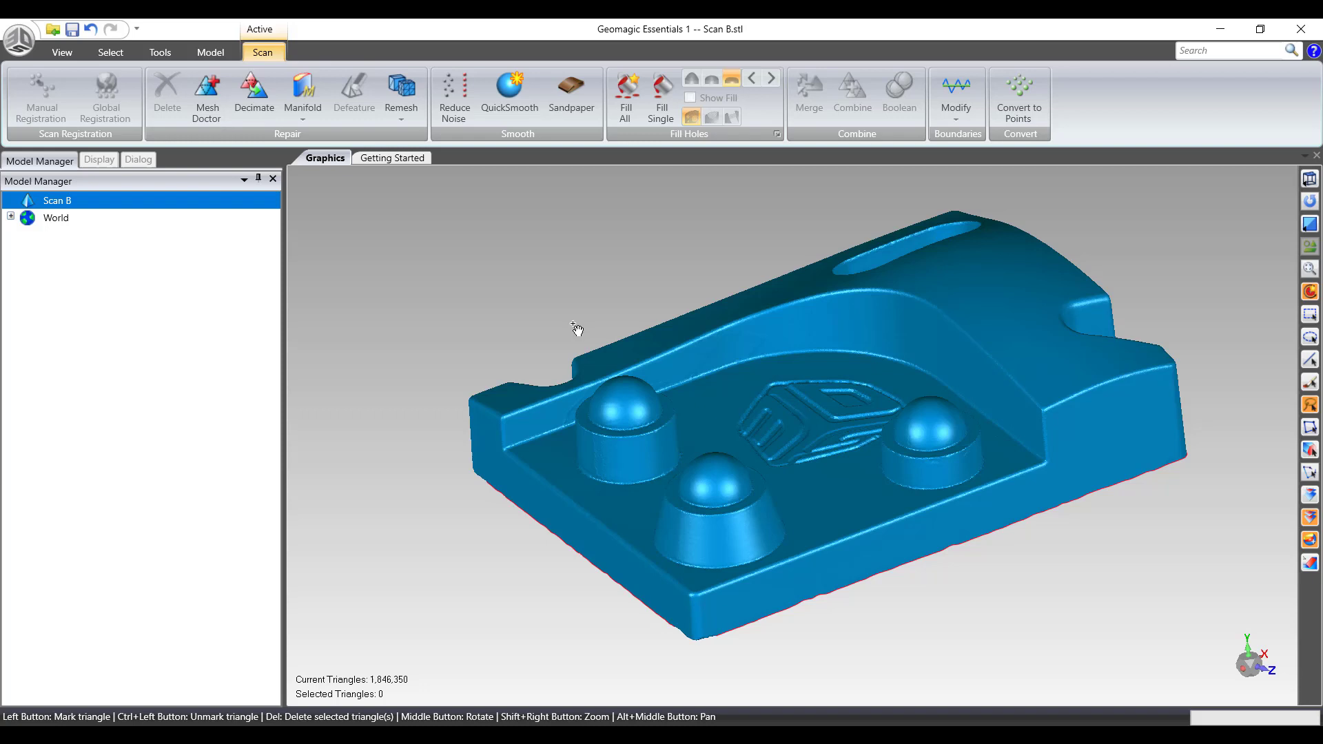
{"action": "left_click", "coordinate": [217, 46]}
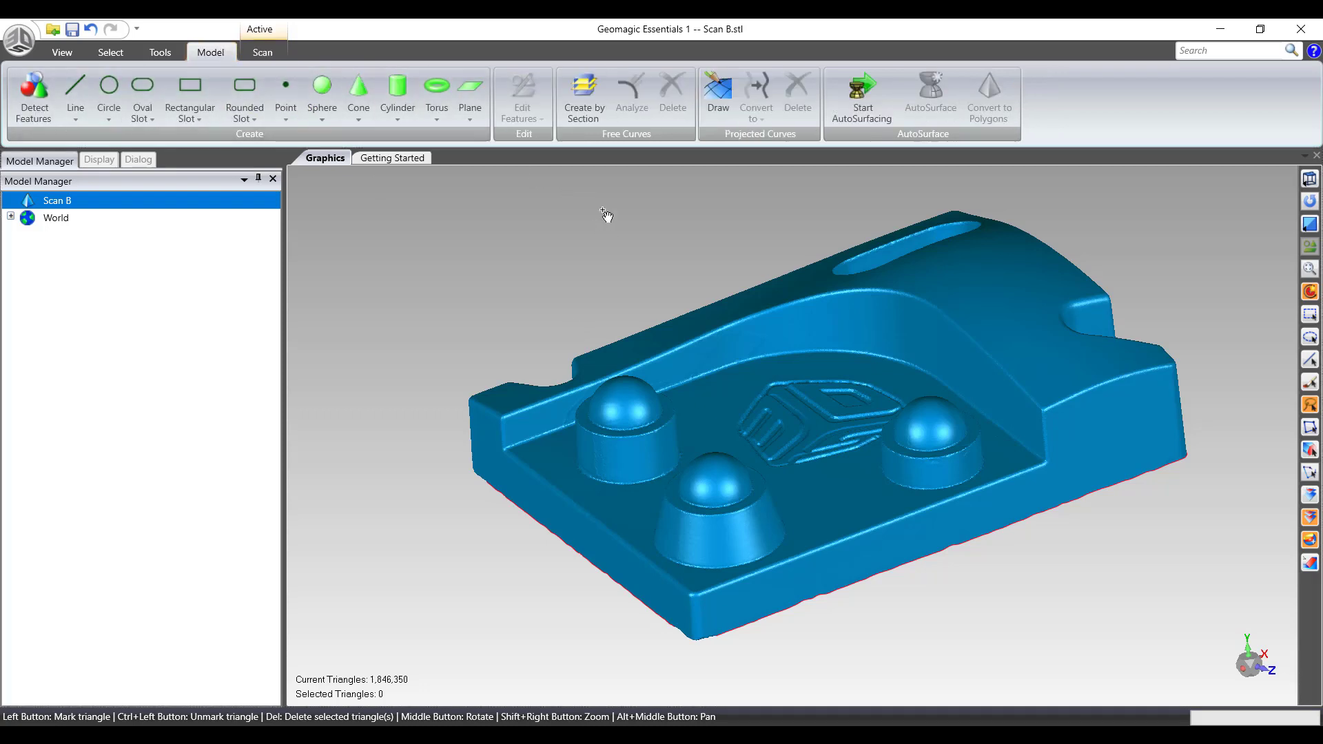
- Start Create by Section and try Three Points and Line plane definitions across the part
{"action": "left_click", "coordinate": [584, 97]}
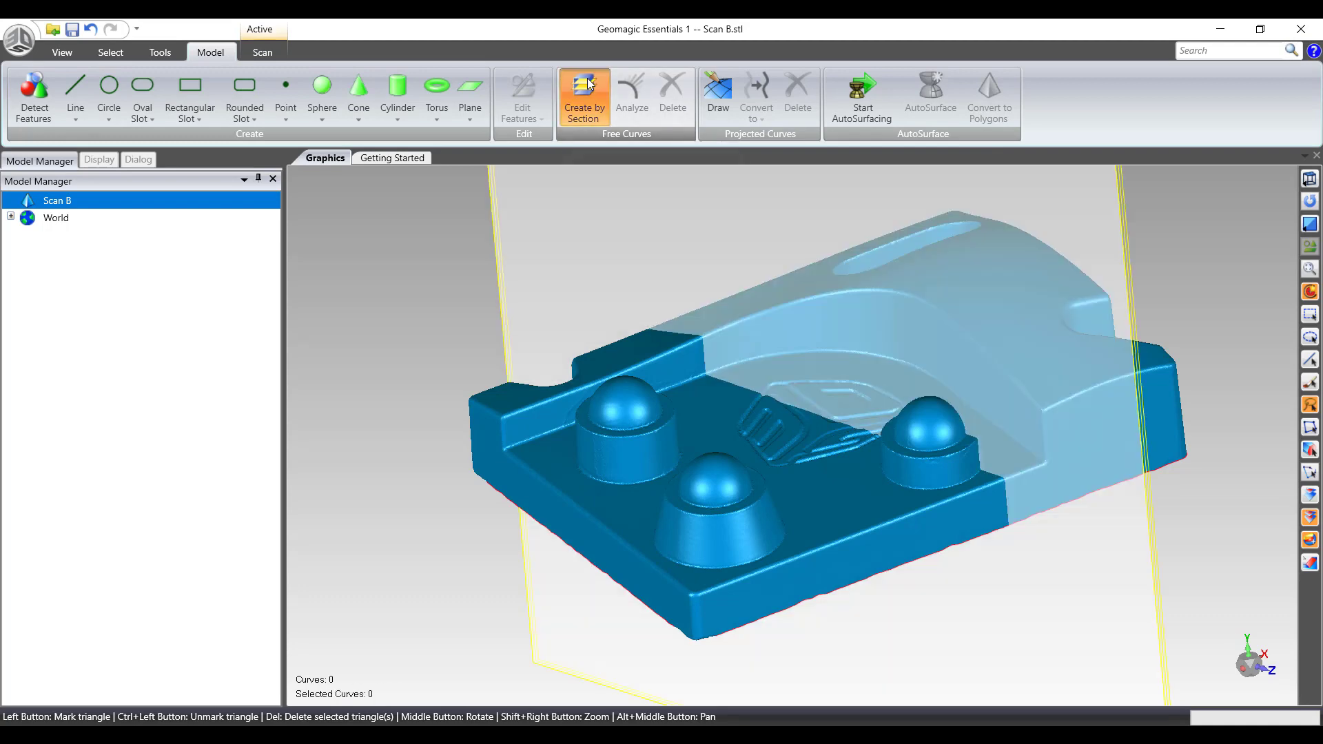
{"action": "middle_click_drag", "start_coordinate": [1219, 309], "coordinate": [977, 362]}
{"action": "left_click", "coordinate": [151, 369]}
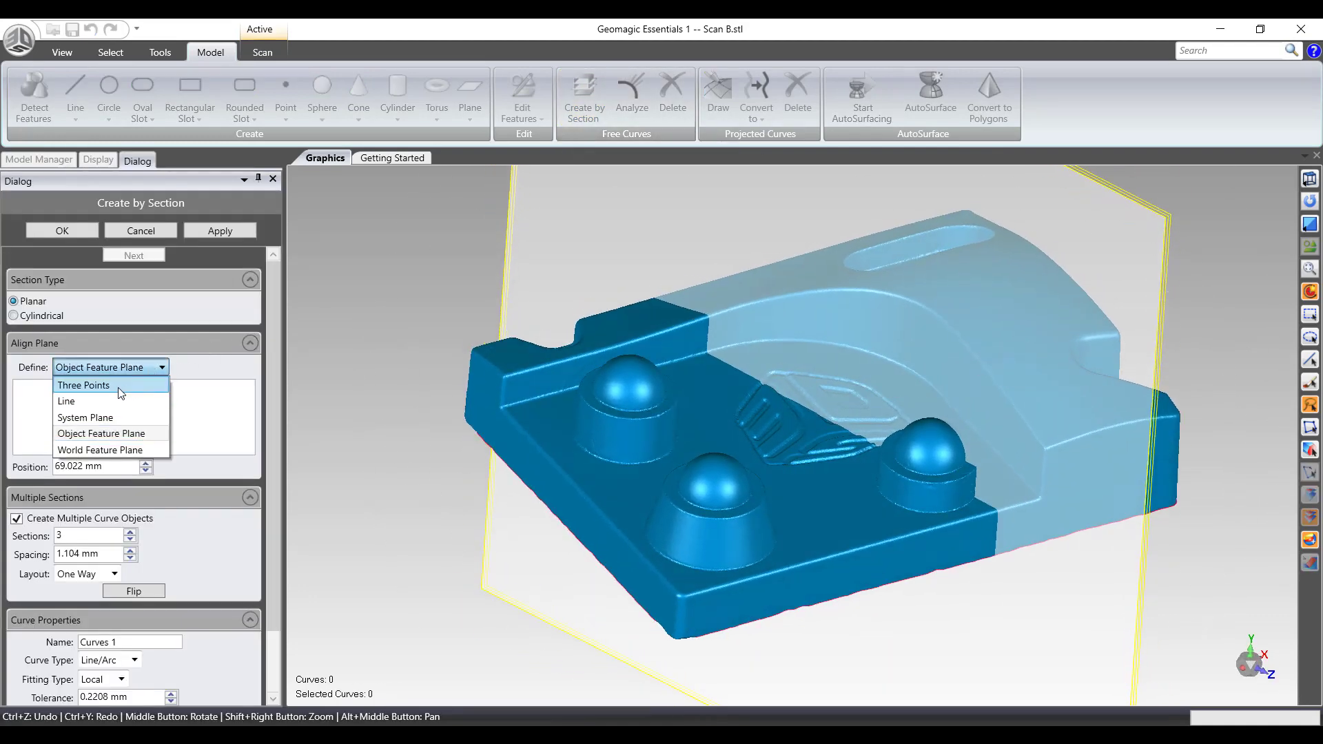
{"action": "left_click", "coordinate": [120, 386]}
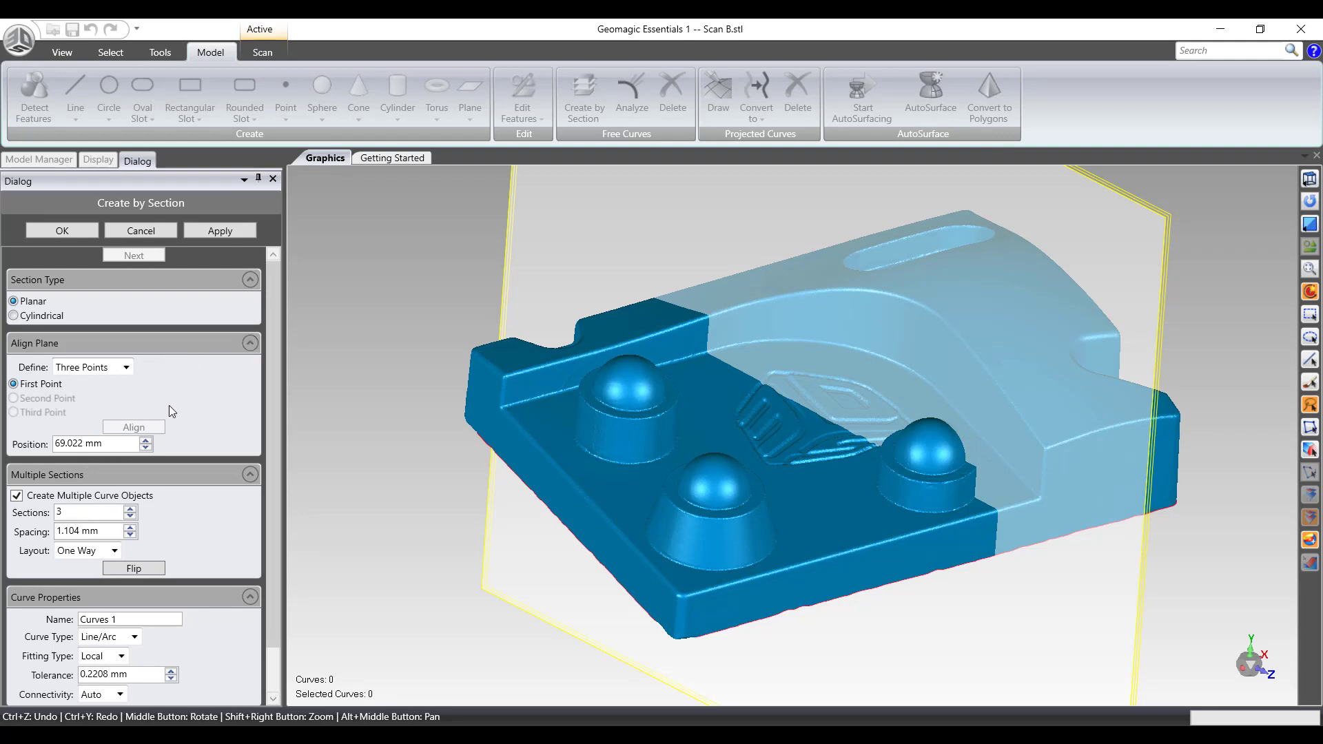
{"action": "left_click", "coordinate": [126, 369]}
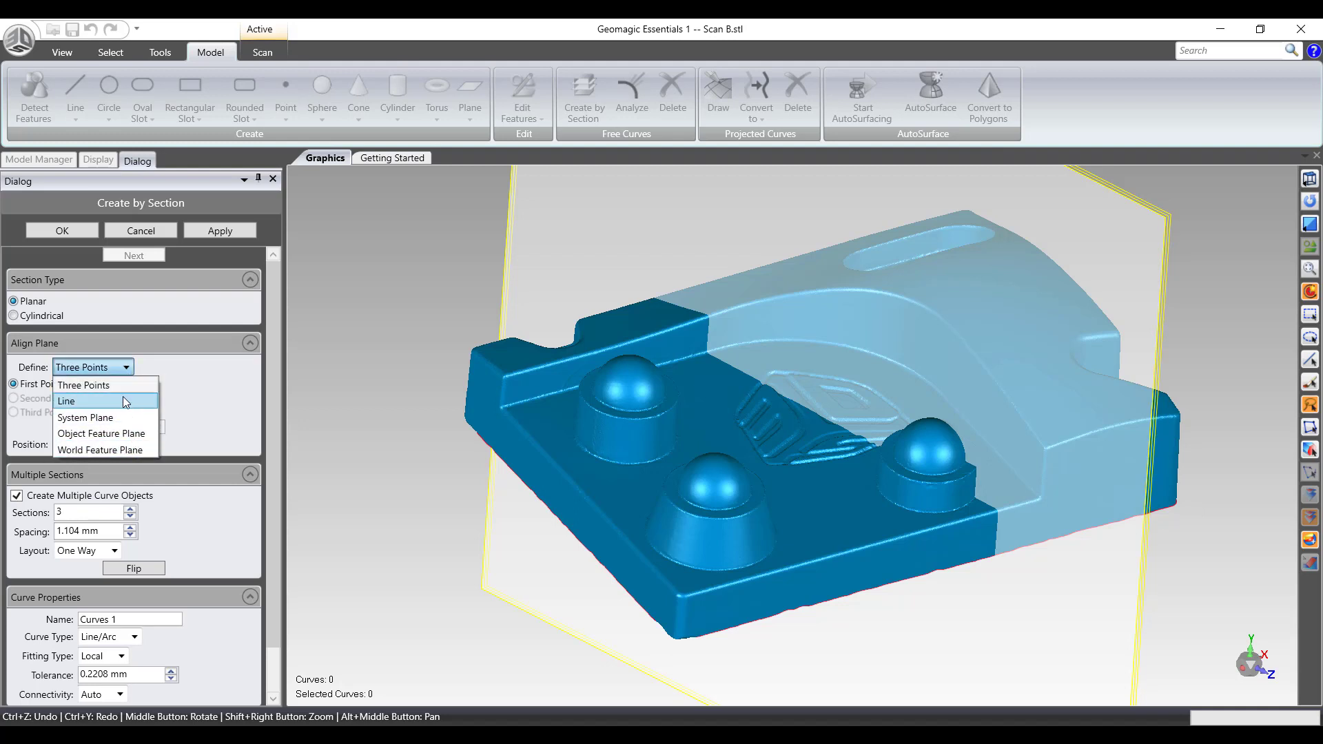
{"action": "left_click", "coordinate": [124, 398]}
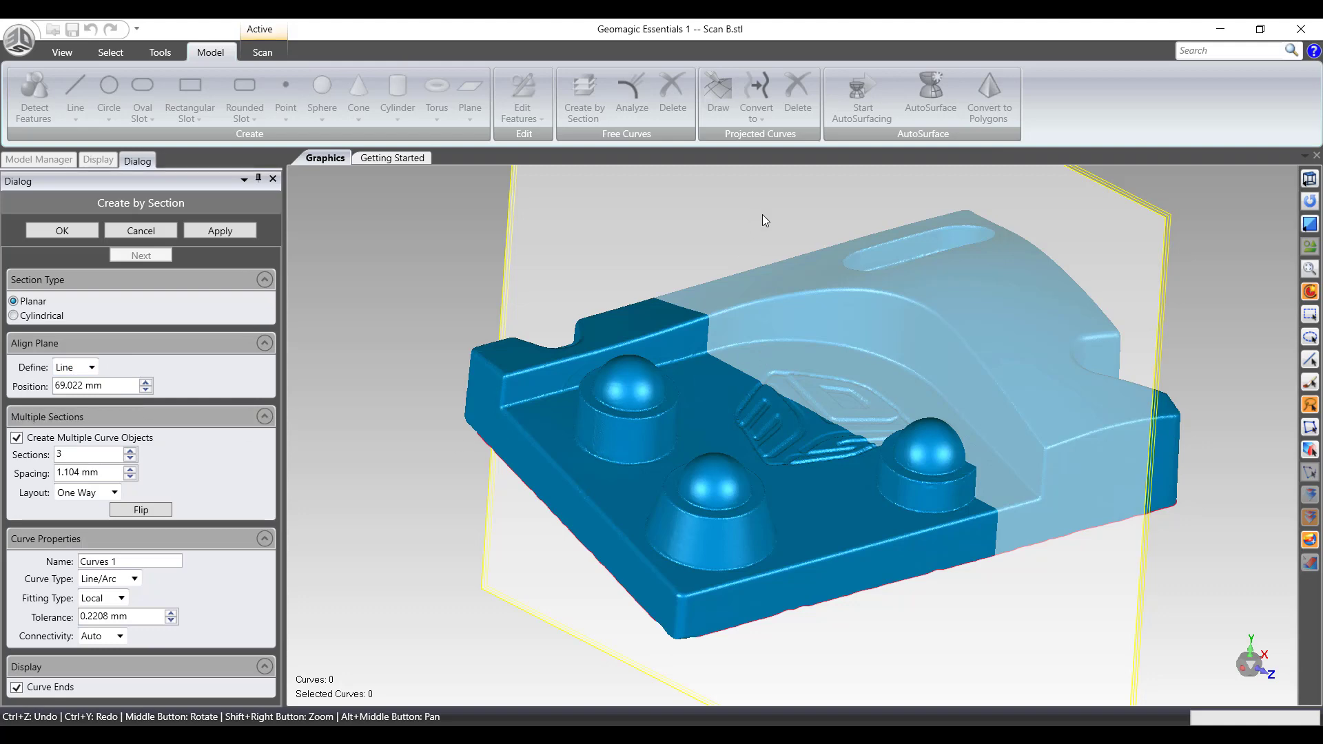
{"action": "left_click_drag", "start_coordinate": [783, 197], "coordinate": [838, 699]}
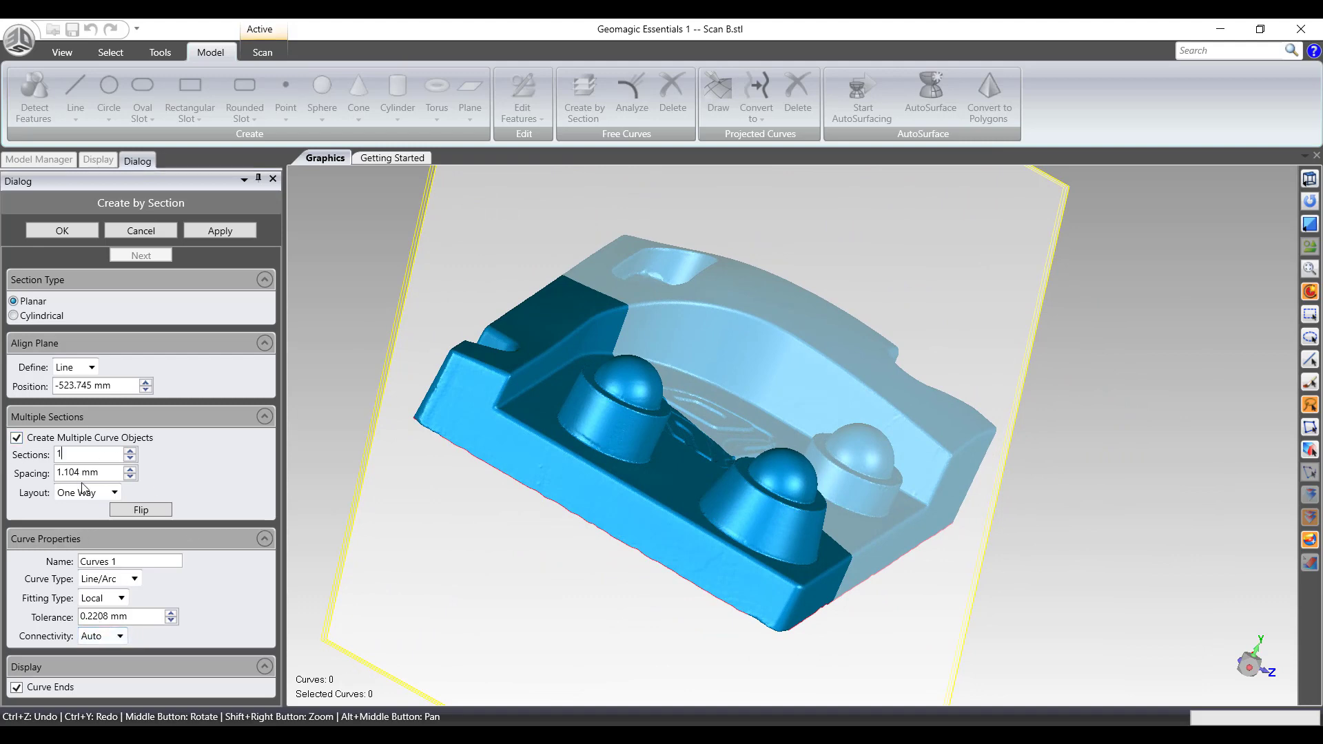
{"action": "middle_click_drag", "start_coordinate": [448, 482], "coordinate": [758, 434]}
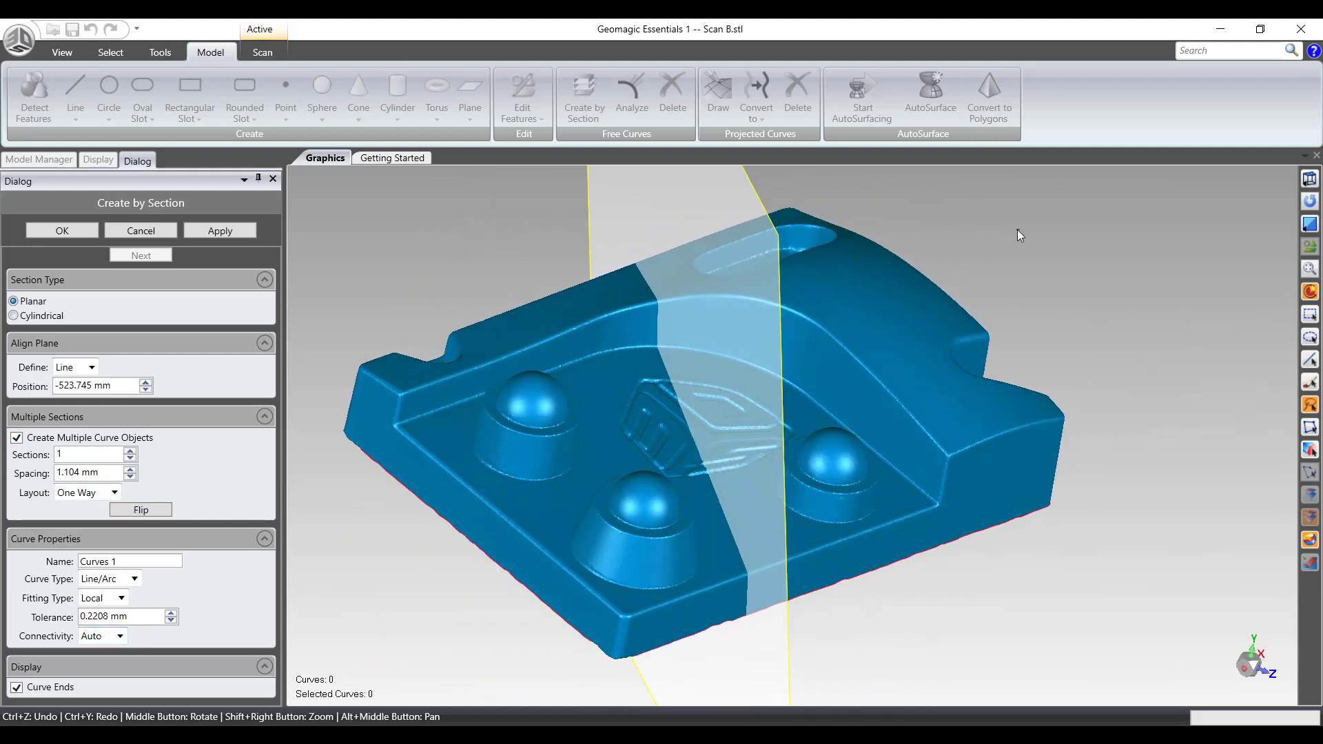
{"action": "mouse_move", "coordinate": [1068, 311]}
{"action": "left_mouse_down"}
{"action": "mouse_move", "coordinate": [1051, 337]}
{"action": "mouse_move", "coordinate": [1003, 328]}
{"action": "mouse_move", "coordinate": [480, 607]}
{"action": "left_mouse_up"}
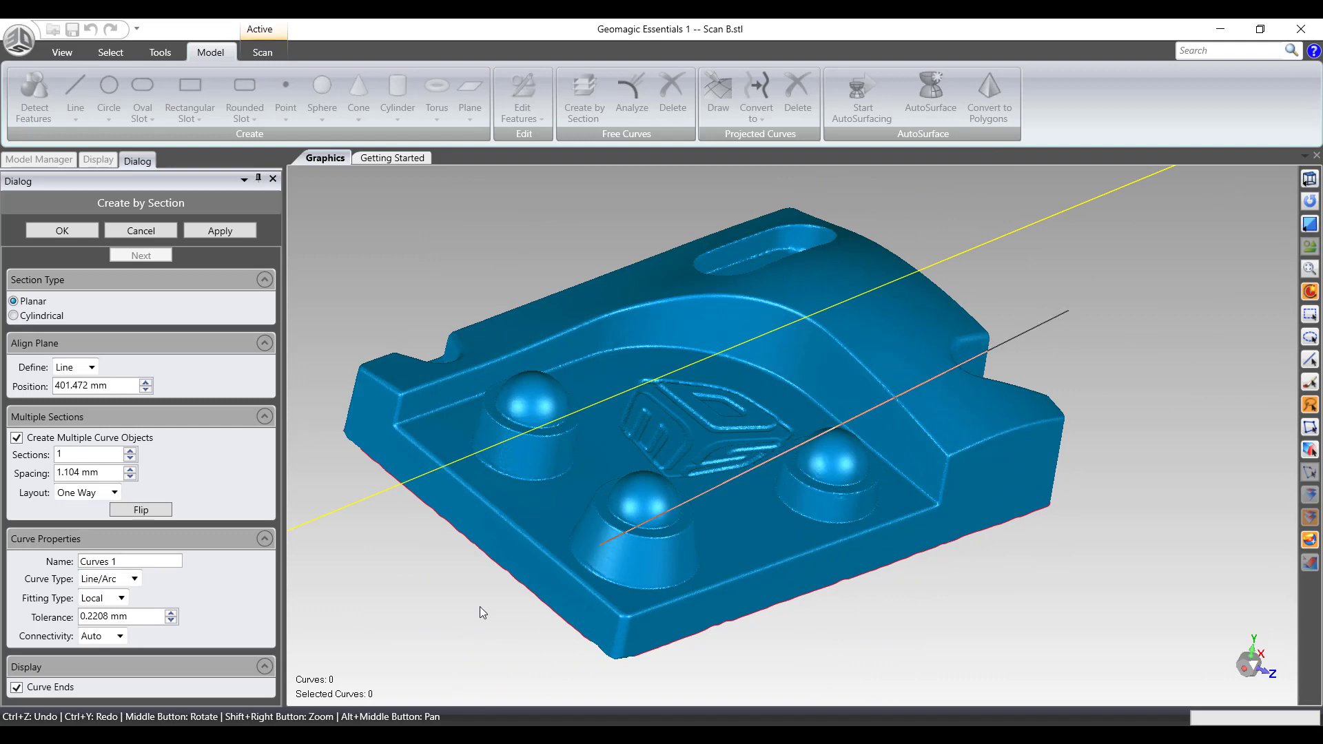
{"action": "middle_click_drag", "start_coordinate": [689, 441], "coordinate": [799, 481]}
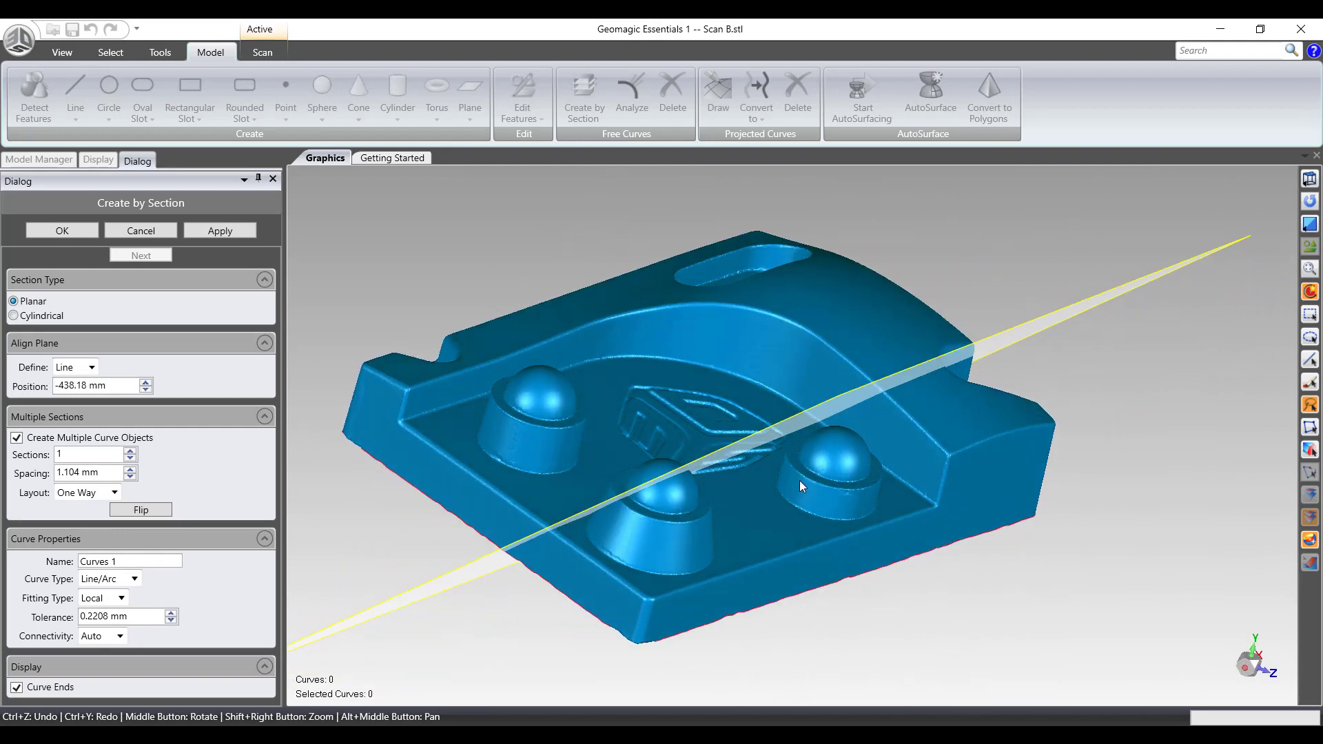
- Align the section plane through three points picked along the part's side edge
{"action": "left_click", "coordinate": [92, 368]}
{"action": "left_click", "coordinate": [76, 381]}
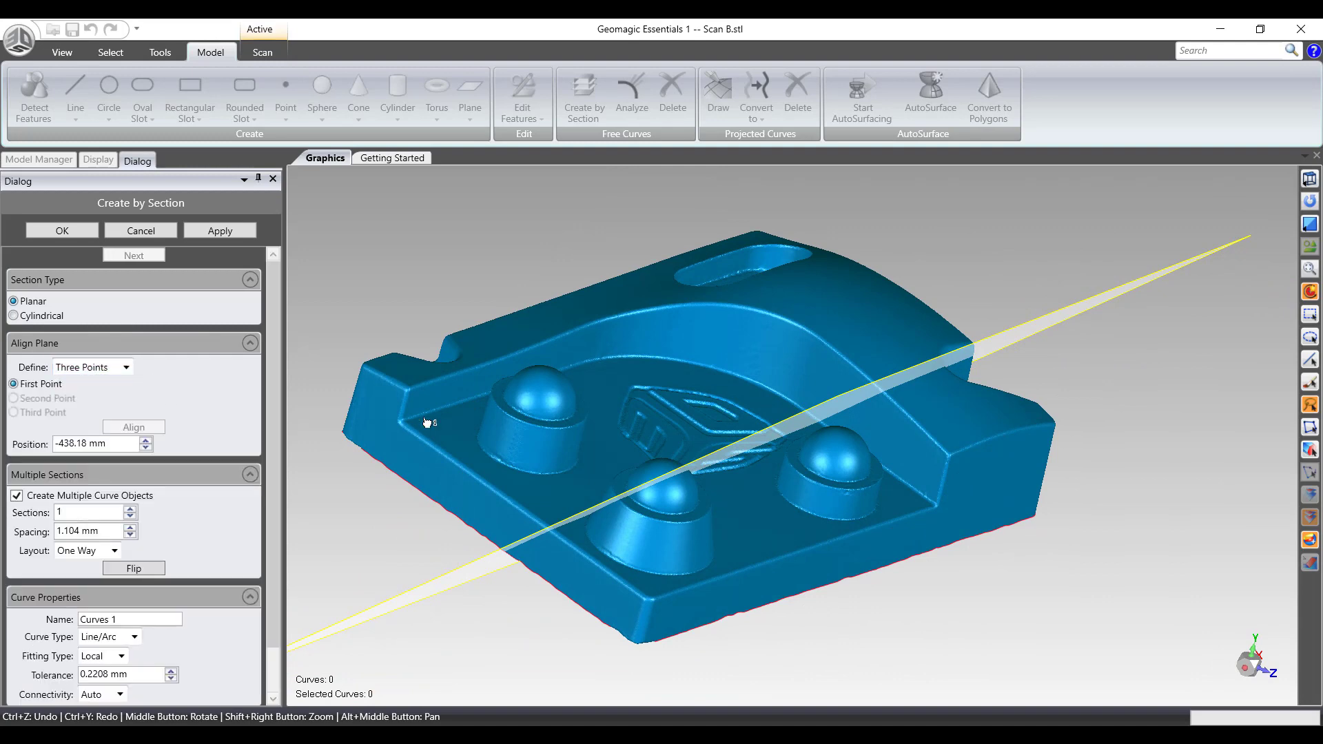
{"action": "left_click", "coordinate": [379, 393]}
{"action": "left_click", "coordinate": [458, 502]}
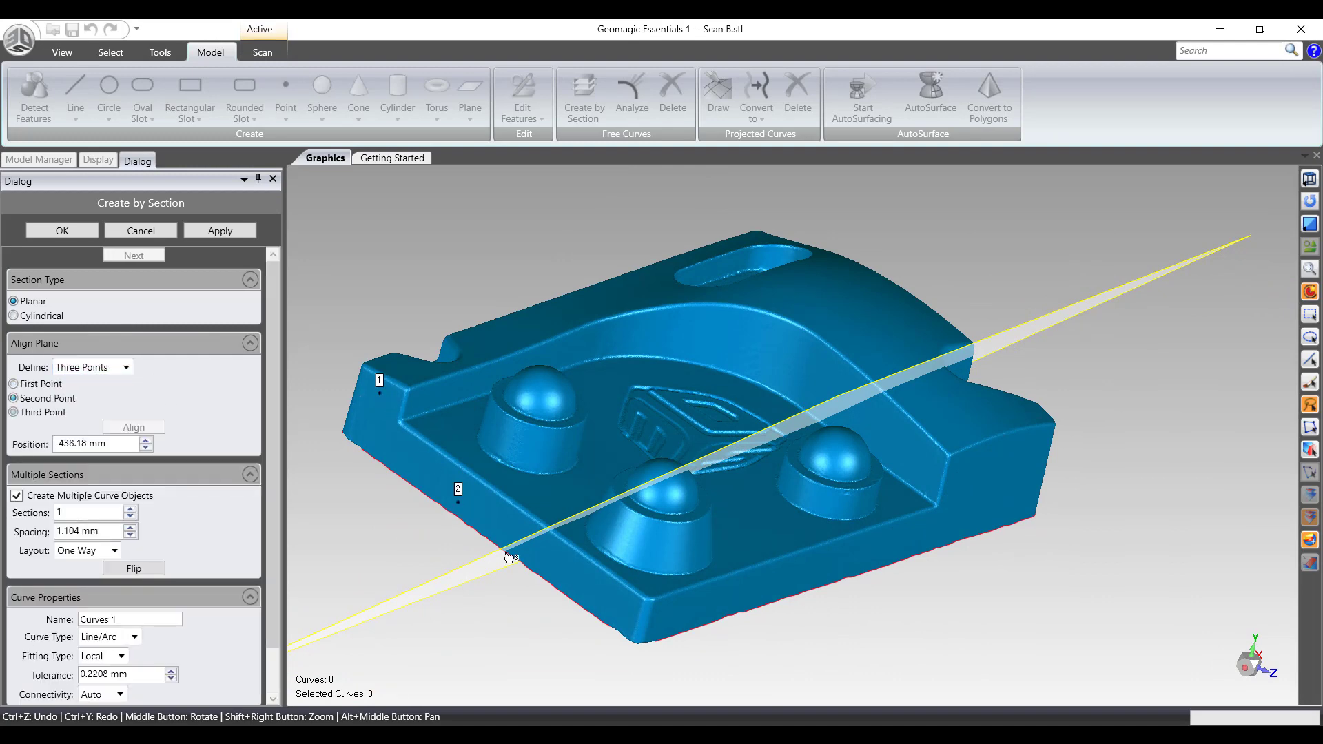
{"action": "left_click", "coordinate": [624, 609]}
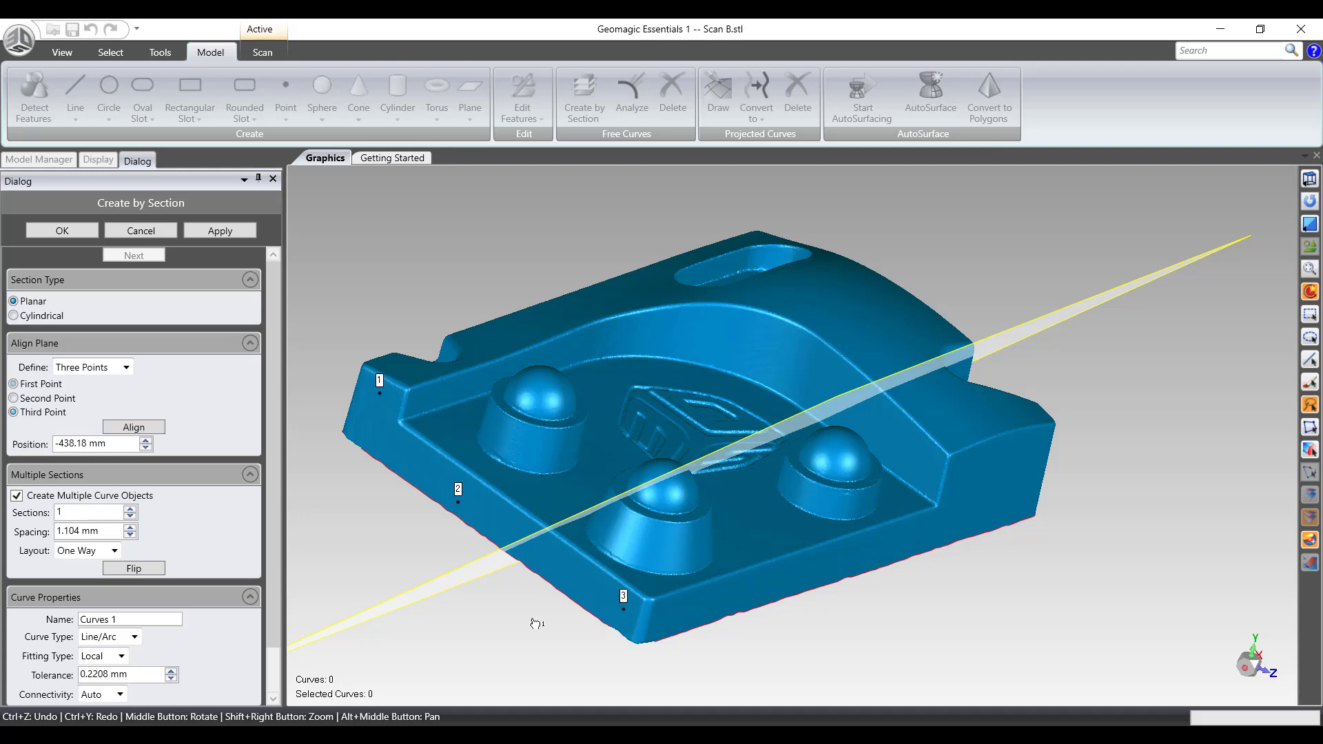
{"action": "left_click", "coordinate": [155, 430]}
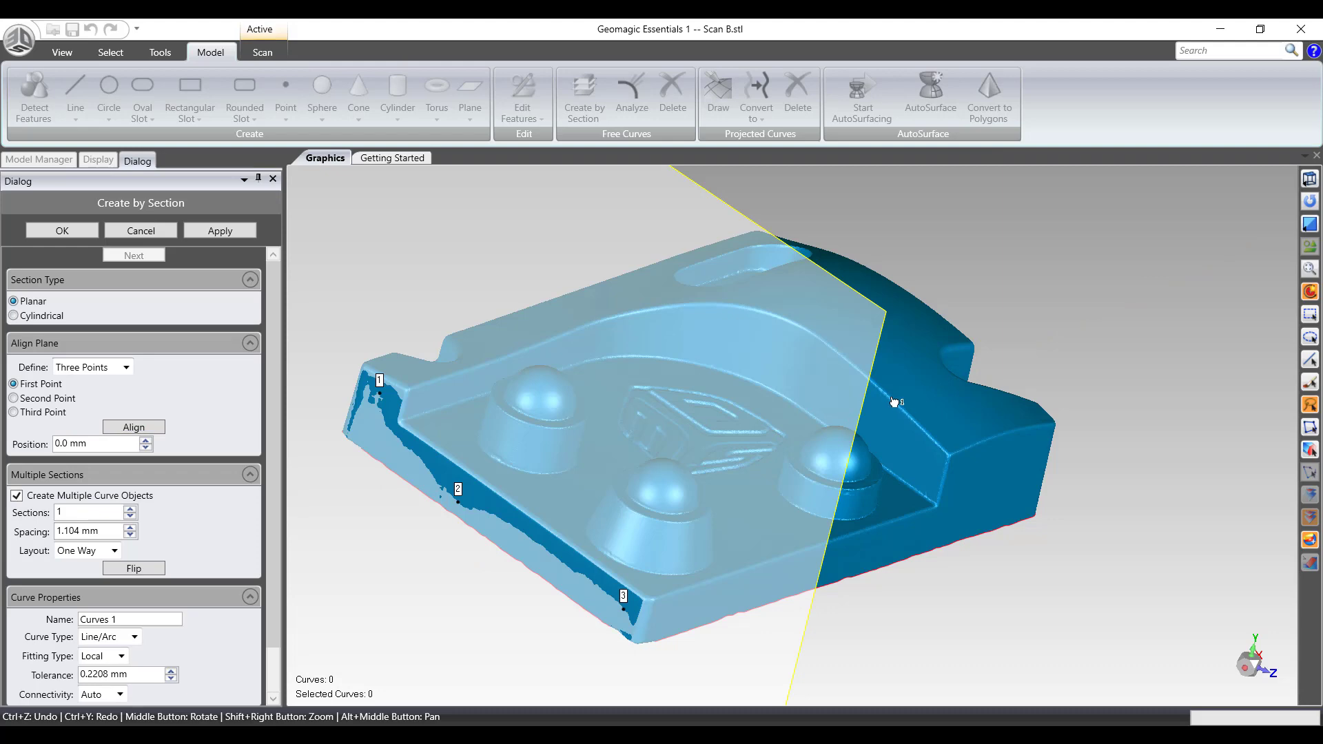
{"action": "middle_click_drag", "start_coordinate": [894, 402], "coordinate": [827, 386]}
- Define the section plane as the System Plane YZ-Plane
{"action": "left_click", "coordinate": [131, 371]}
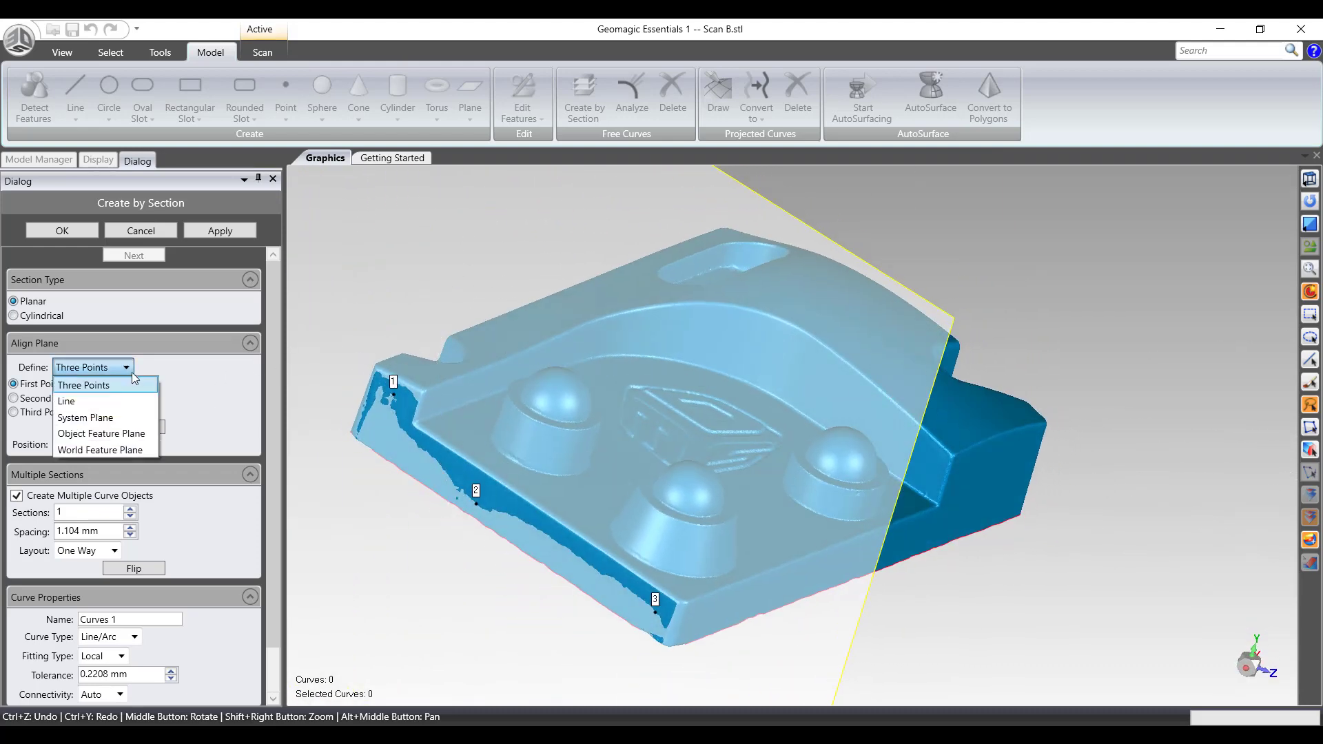
{"action": "left_click", "coordinate": [118, 417]}
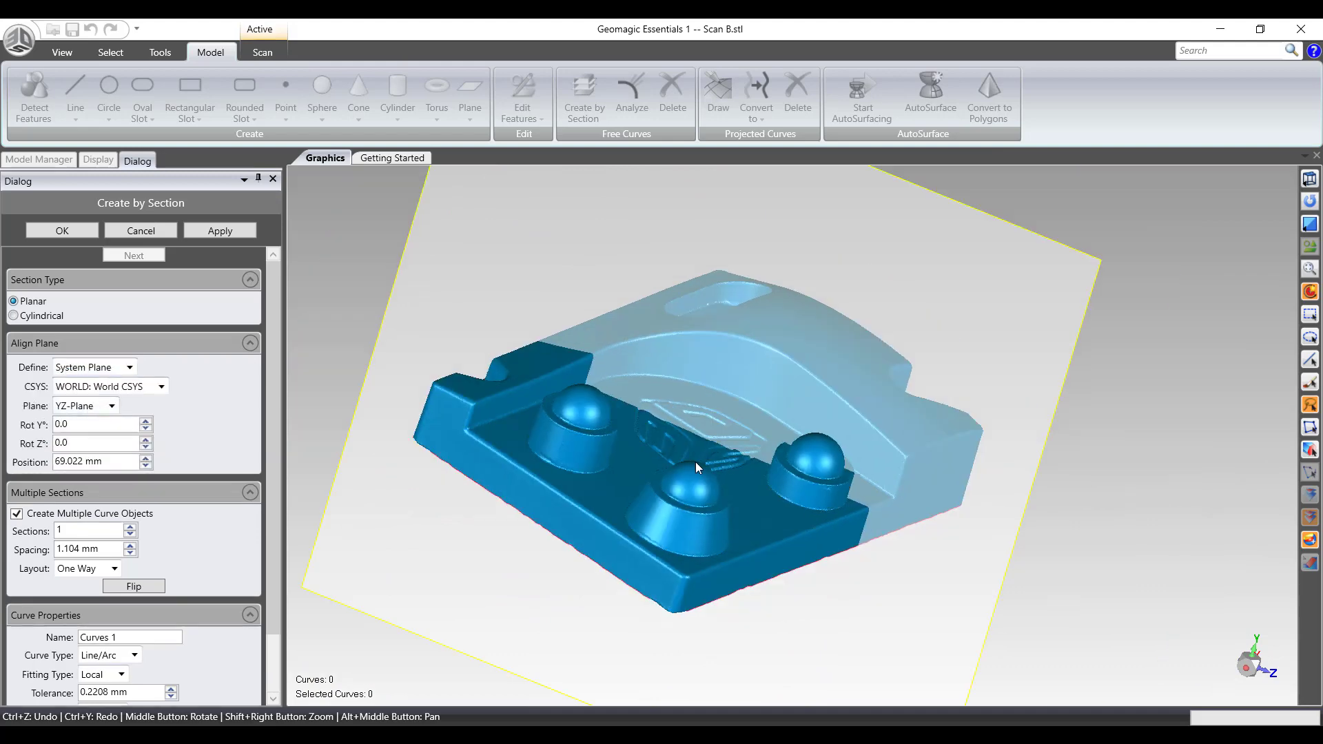
{"action": "scroll", "coordinate": [696, 462], "scroll_direction": "down", "scroll_amount": 3}
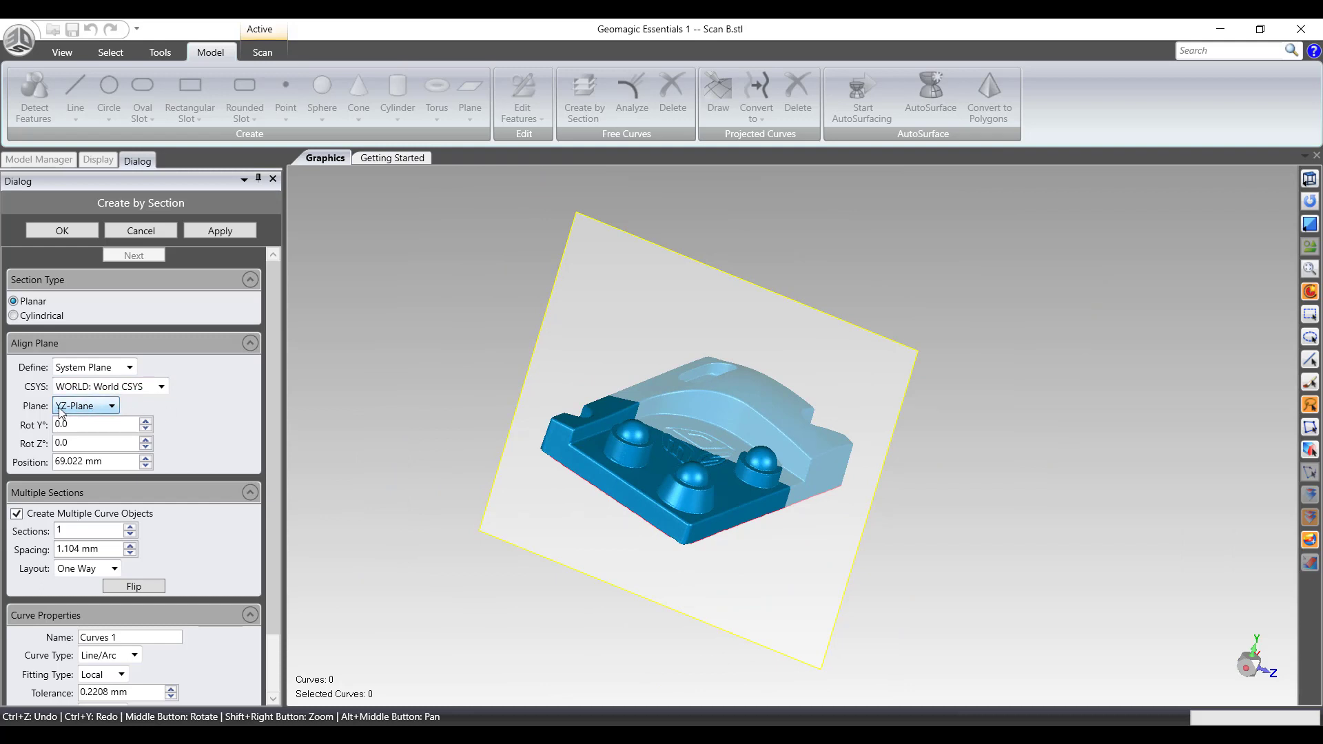
{"action": "left_click", "coordinate": [106, 409]}
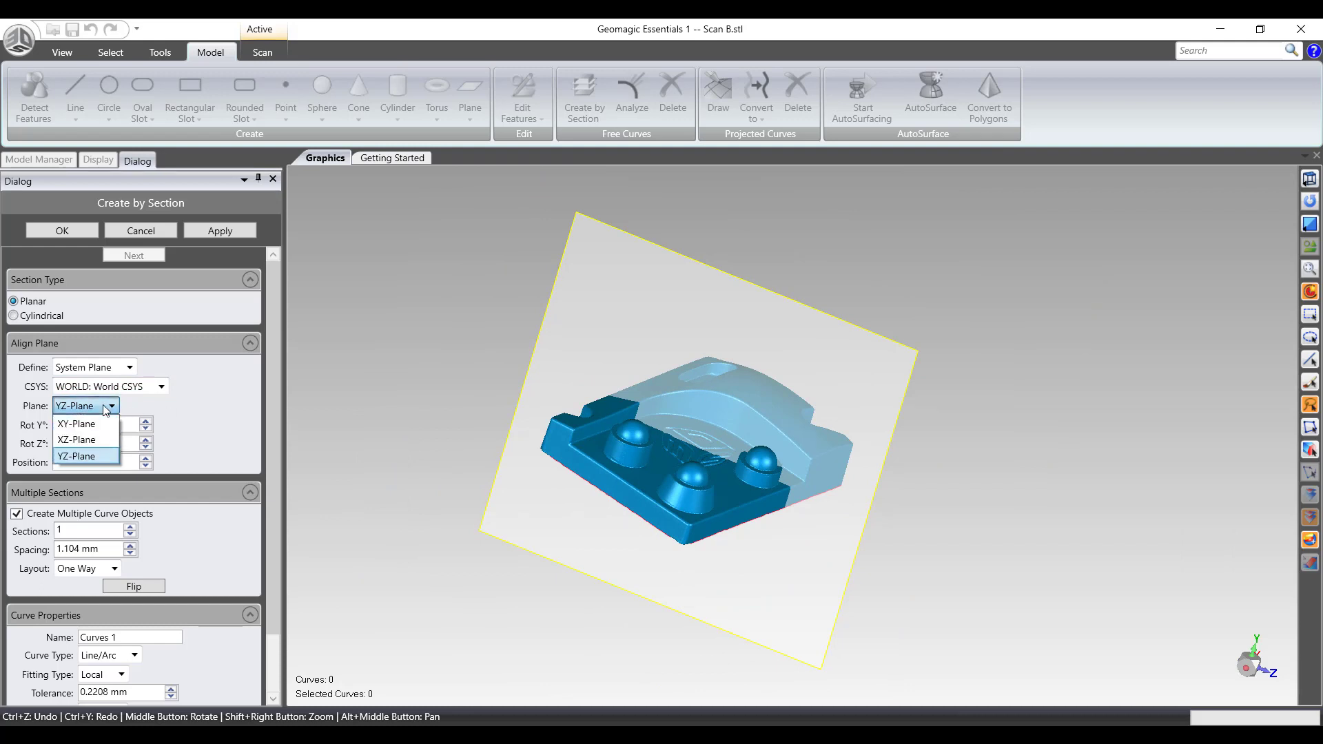
{"action": "left_click", "coordinate": [202, 411]}
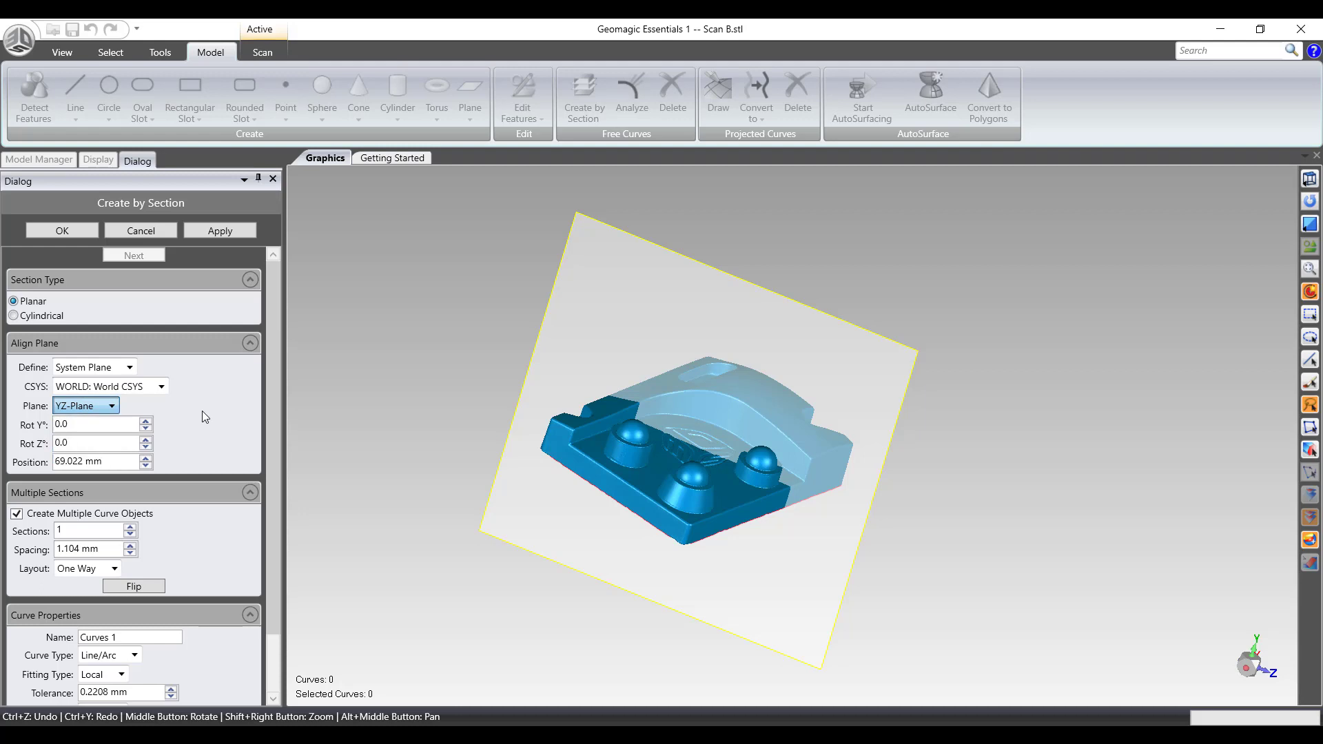
- Try the Rot Y and Rot Z spinners, return both to 0.0, keeping World coordinates
{"action": "left_click", "coordinate": [145, 421]}
{"action": "left_click", "coordinate": [146, 422]}
{"action": "left_click", "coordinate": [149, 429]}
{"action": "left_click", "coordinate": [149, 429]}
{"action": "left_click", "coordinate": [149, 441]}
{"action": "left_click", "coordinate": [148, 441]}
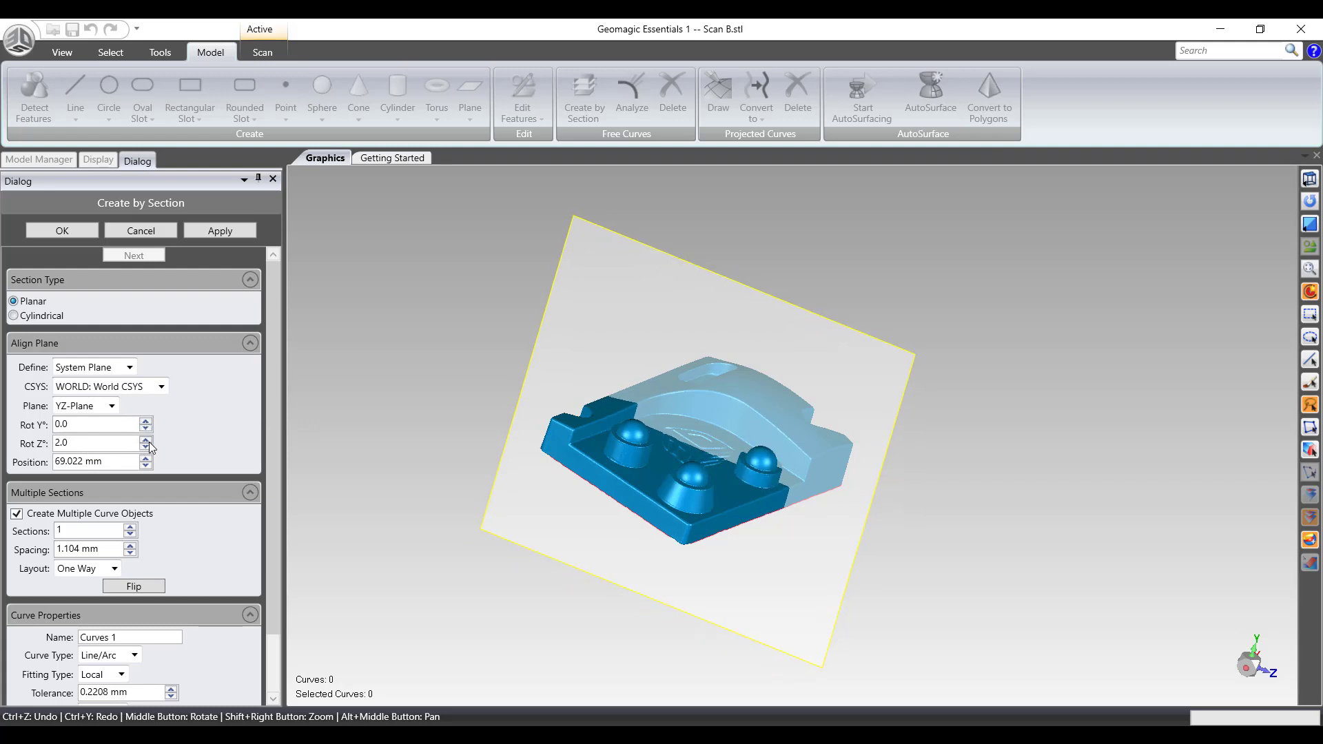
{"action": "left_click", "coordinate": [146, 448]}
{"action": "left_click", "coordinate": [146, 448]}
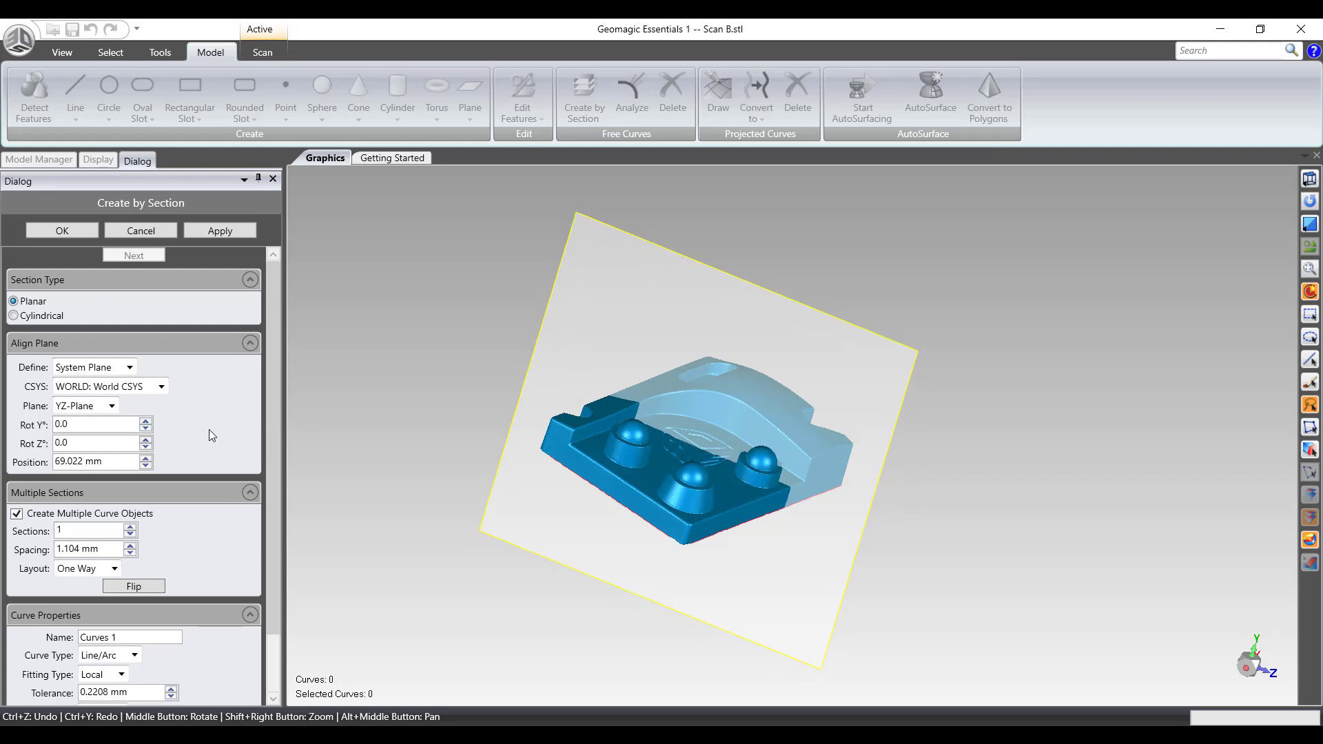
{"action": "left_click", "coordinate": [150, 388]}
{"action": "left_click", "coordinate": [101, 404]}
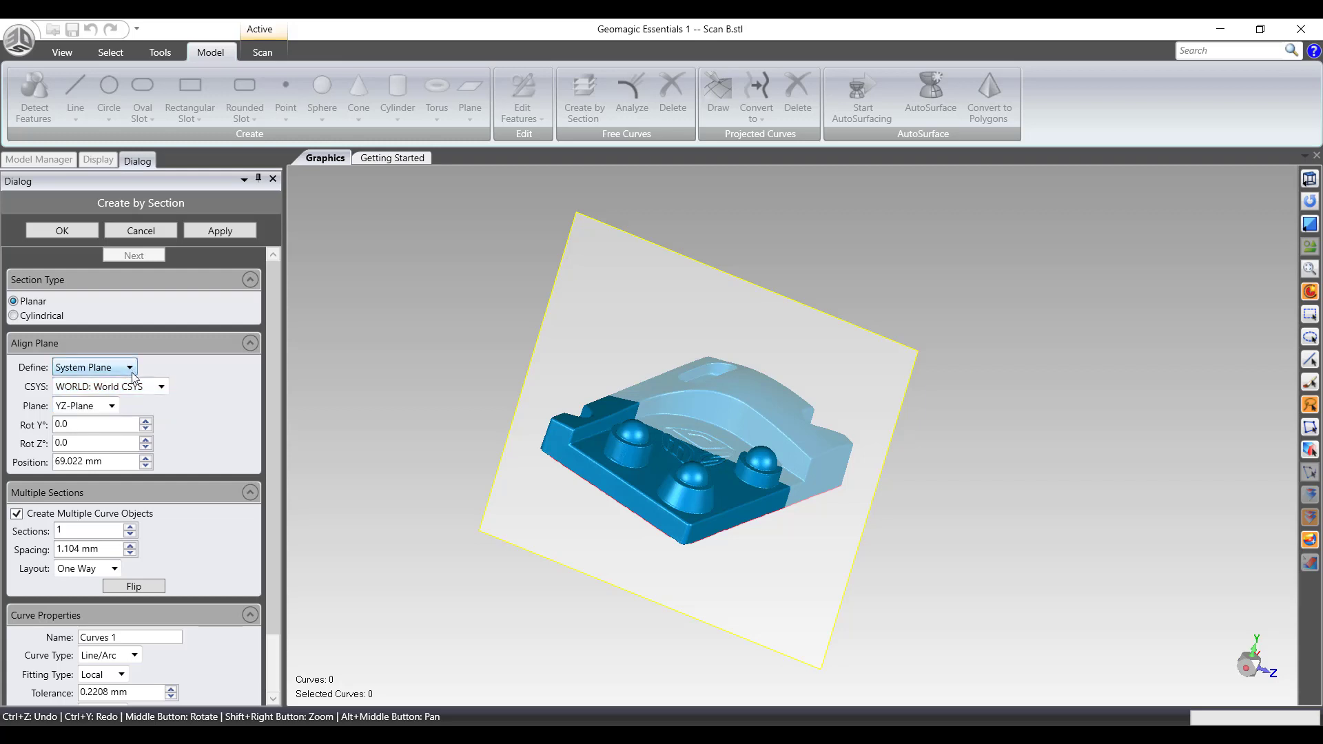
{"action": "left_click", "coordinate": [94, 368]}
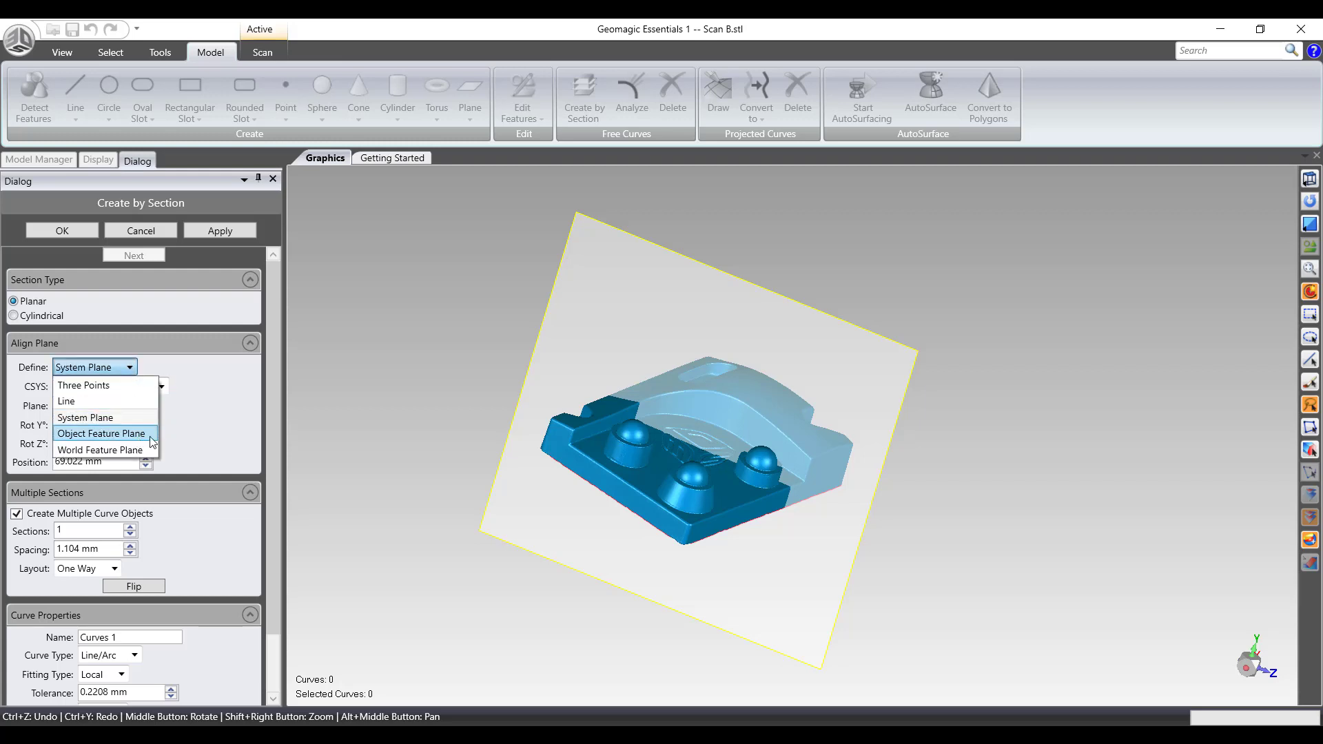
{"action": "left_click", "coordinate": [173, 294]}
- Cancel the section, then select the flat end face by crease angle for a best-fit plane
{"action": "left_click", "coordinate": [141, 236]}
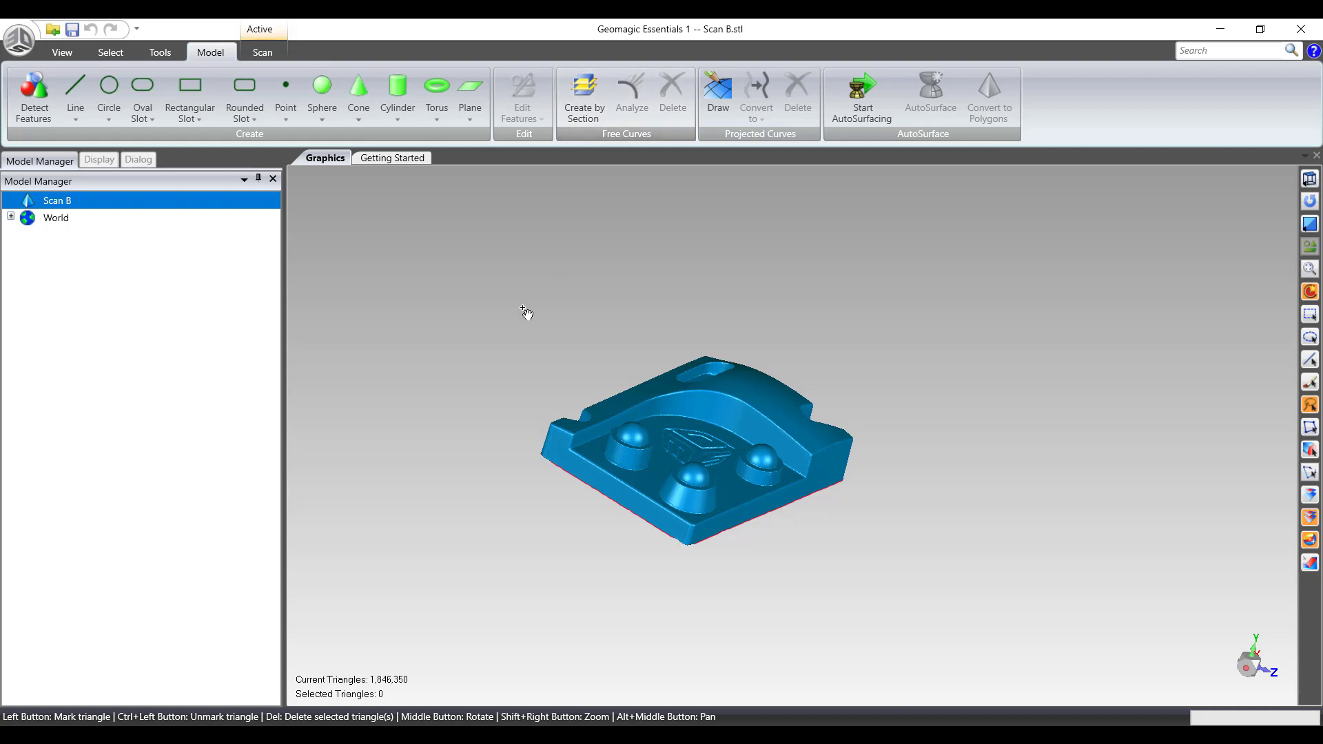
{"action": "left_click", "coordinate": [477, 118]}
{"action": "left_click", "coordinate": [496, 139]}
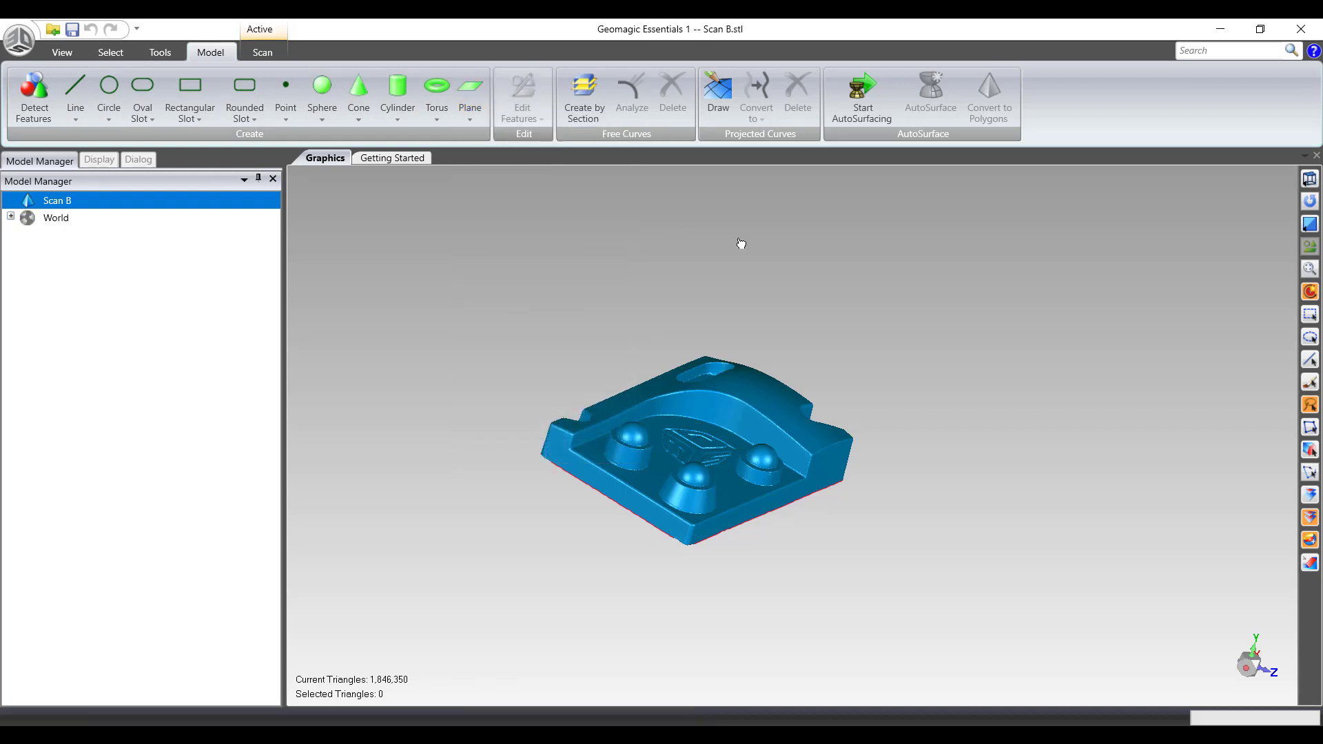
{"action": "middle_click_drag", "start_coordinate": [967, 379], "coordinate": [705, 448]}
{"action": "left_click", "coordinate": [825, 378]}
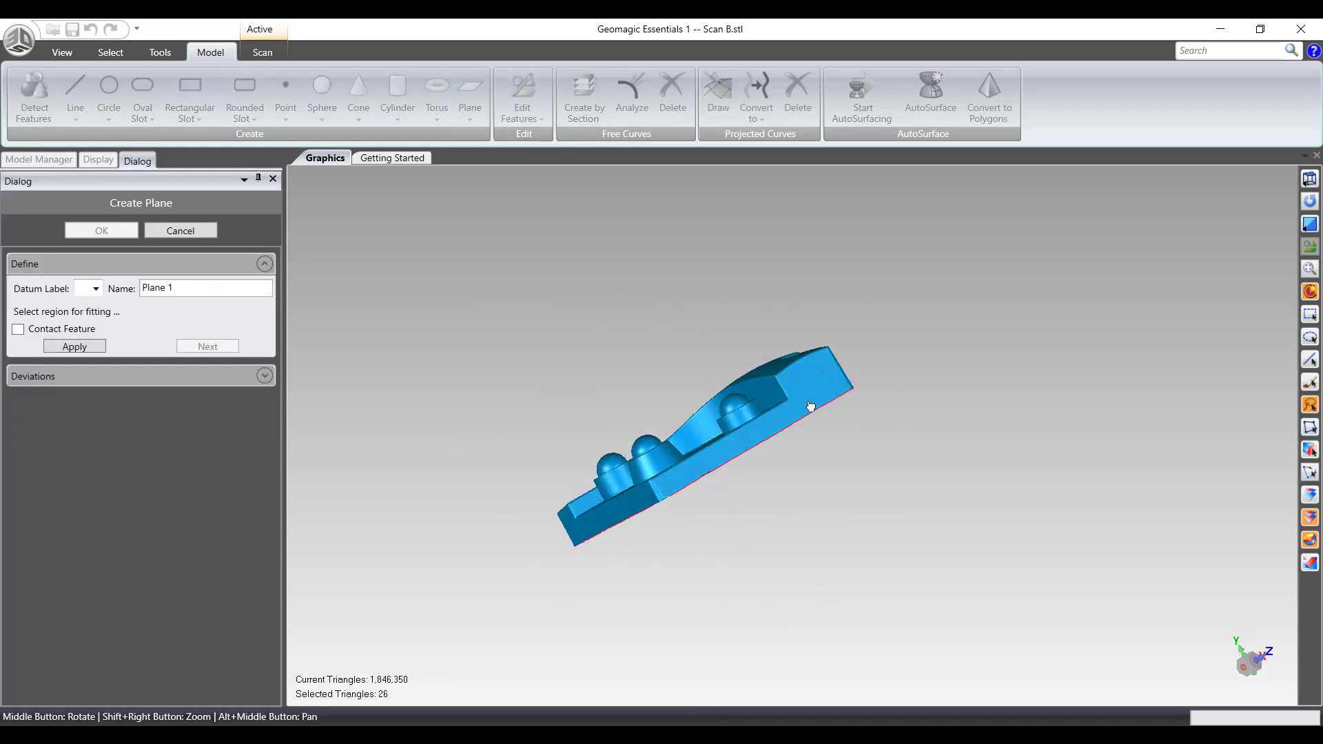
{"action": "left_click", "coordinate": [1310, 451]}
{"action": "left_click", "coordinate": [816, 378]}
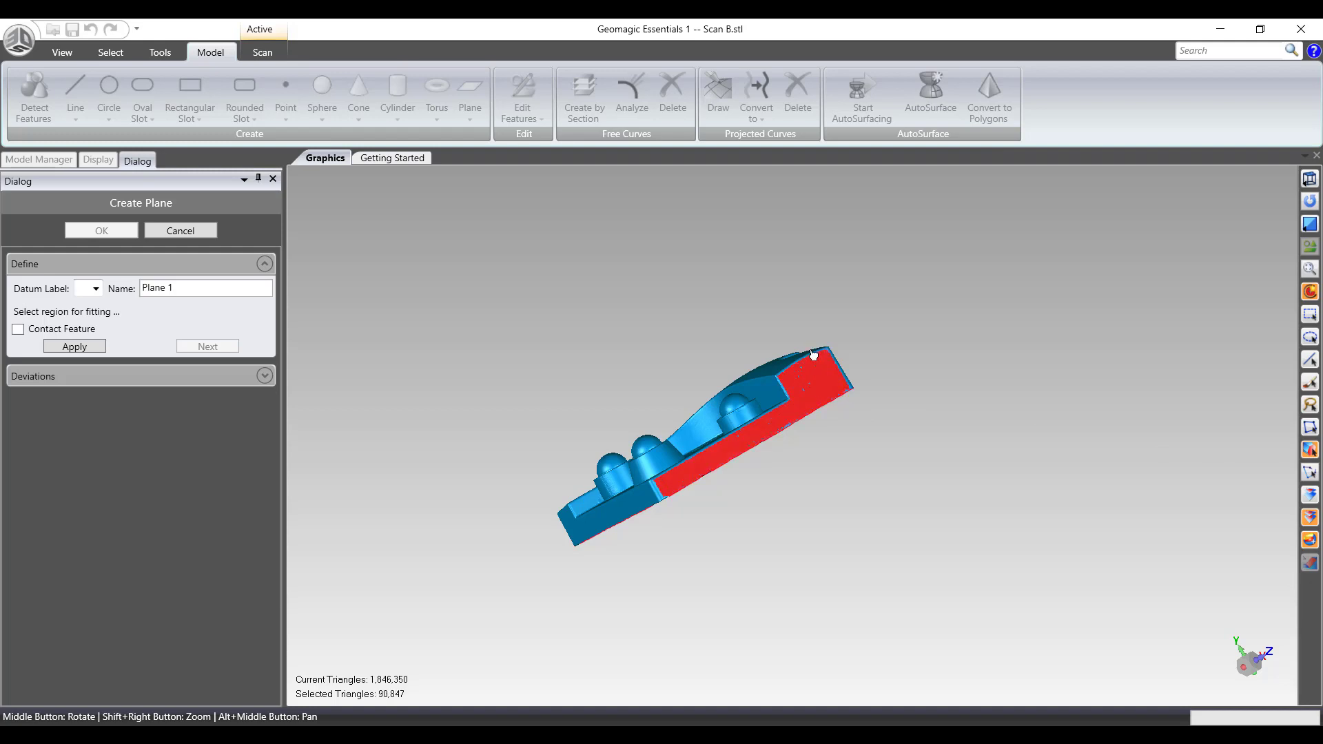
- Fit Plane 1 to the selected end face and accept it
{"action": "left_click", "coordinate": [86, 347]}
{"action": "middle_click_drag", "start_coordinate": [794, 316], "coordinate": [755, 390]}
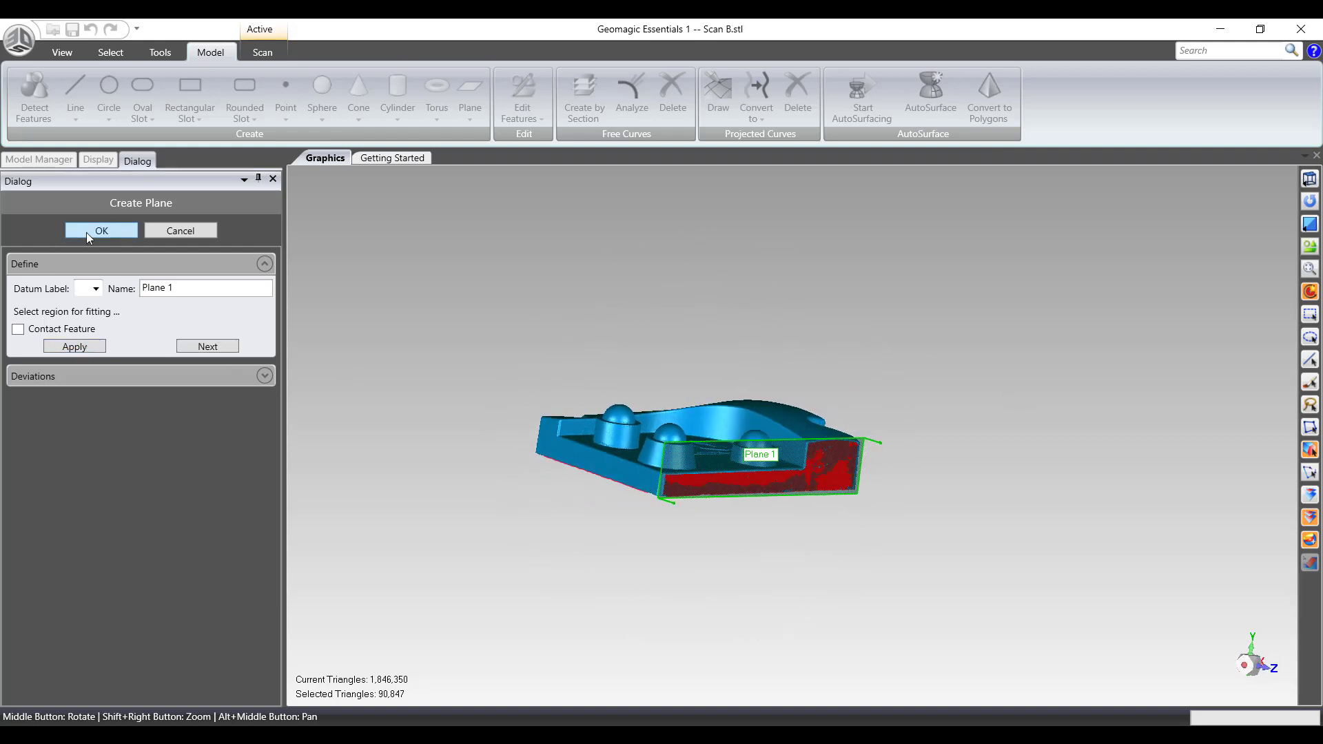
{"action": "left_click", "coordinate": [86, 233]}
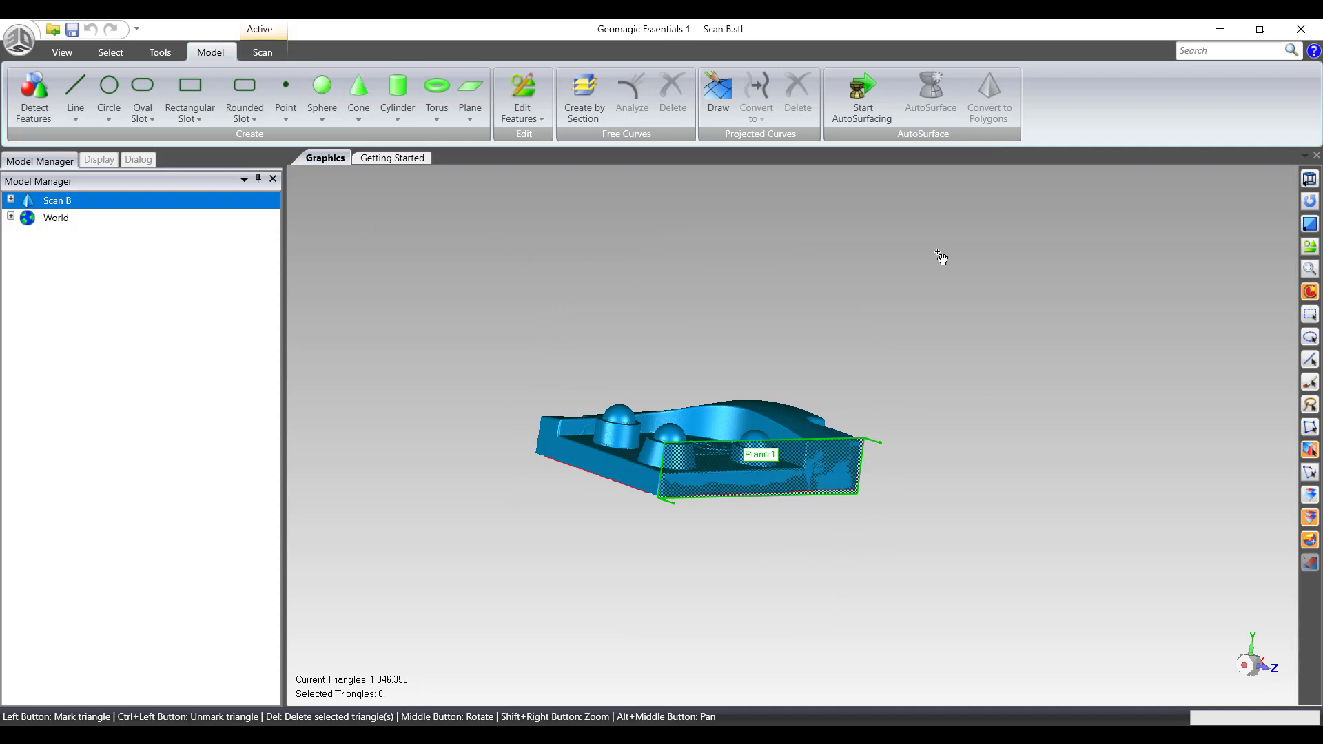
{"action": "middle_click_drag", "start_coordinate": [942, 257], "coordinate": [842, 251]}
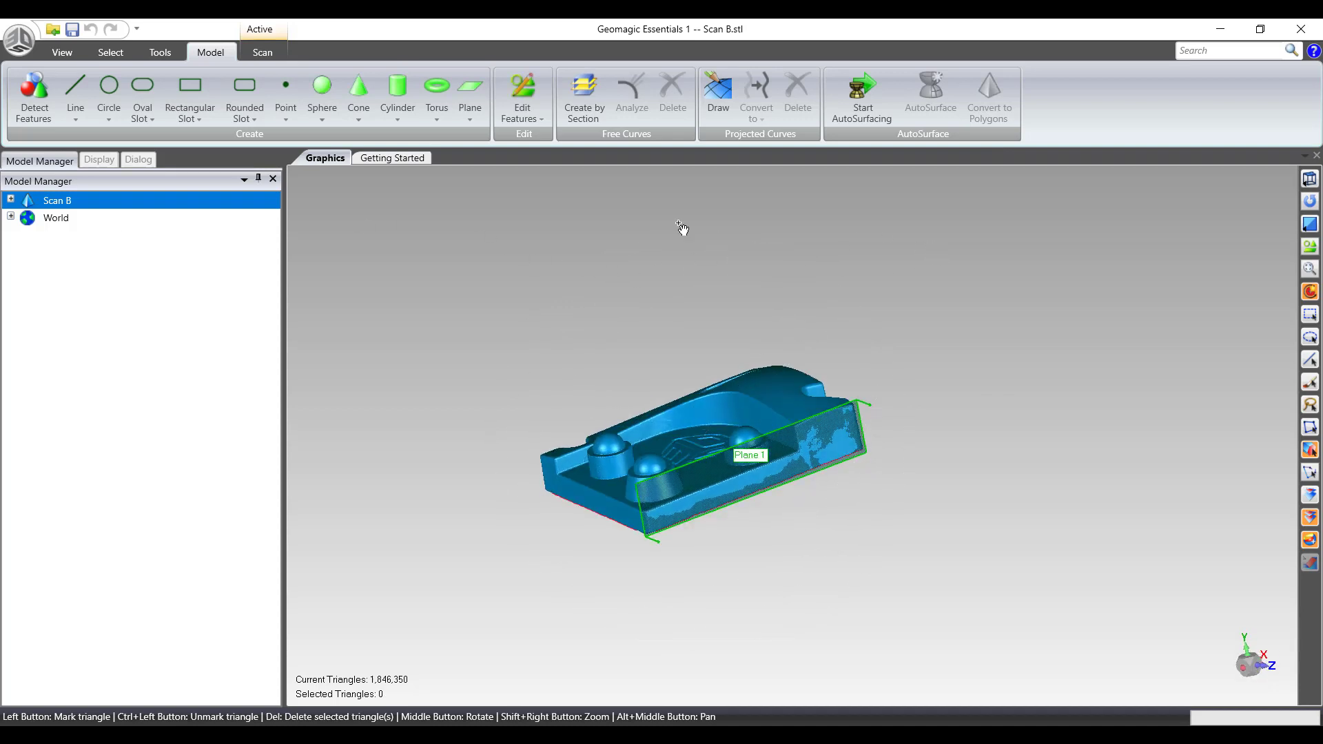
- Align a new section to Plane 1 as Object Feature Plane, then switch to World Feature Plane
{"action": "left_click", "coordinate": [585, 94]}
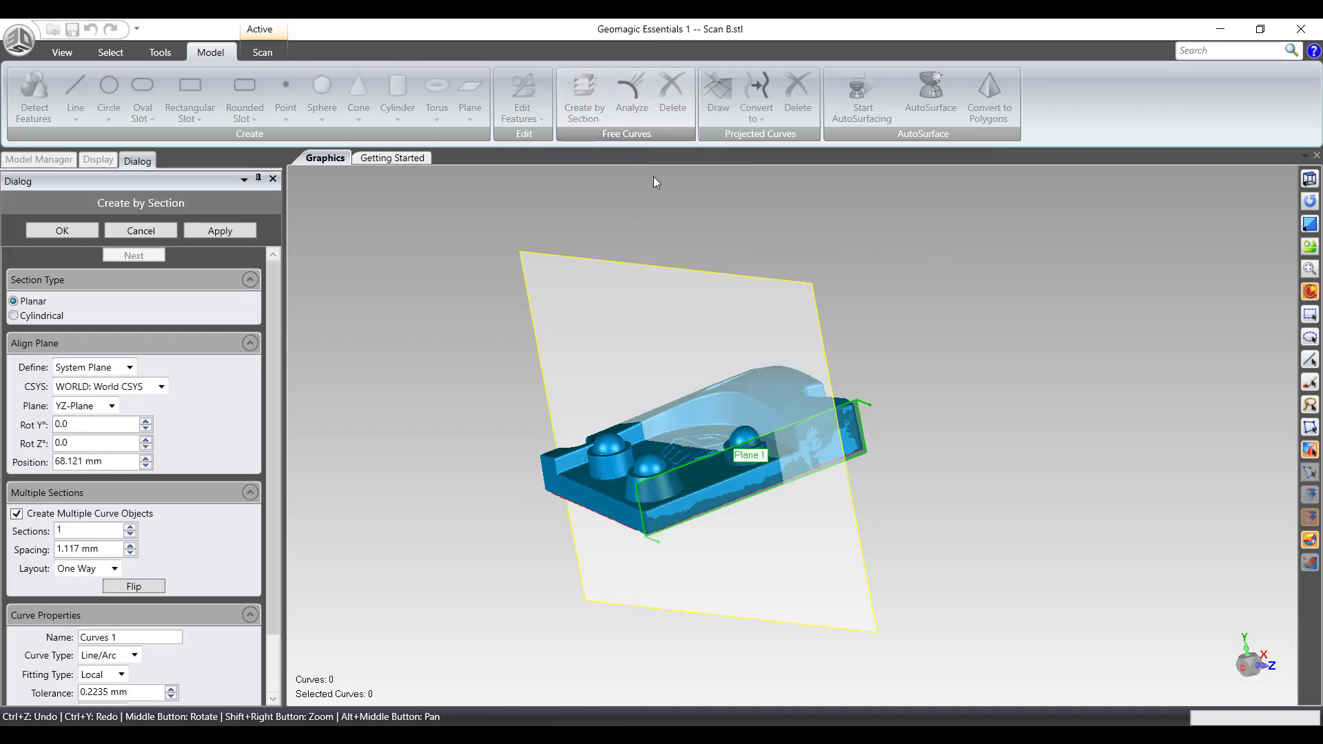
{"action": "left_click", "coordinate": [130, 369]}
{"action": "left_click", "coordinate": [103, 434]}
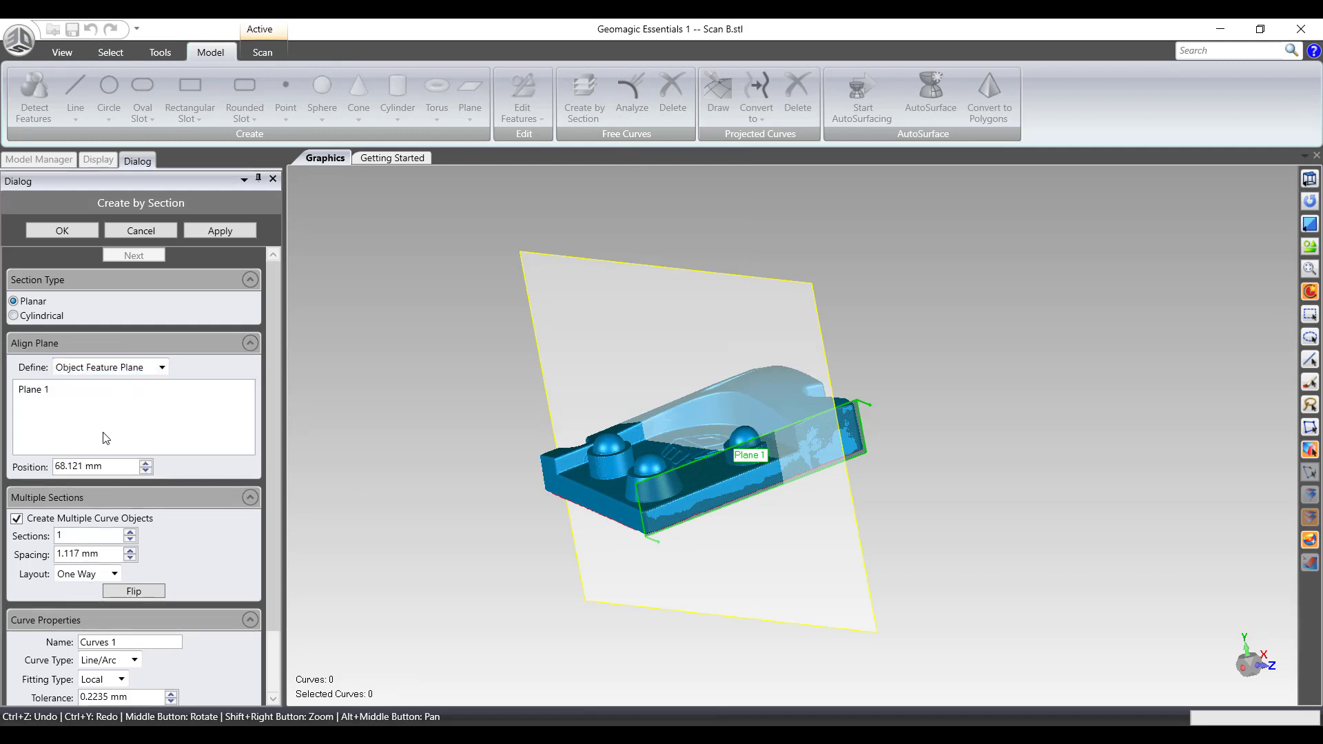
{"action": "left_click", "coordinate": [664, 488]}
{"action": "middle_click_drag", "start_coordinate": [520, 395], "coordinate": [570, 395]}
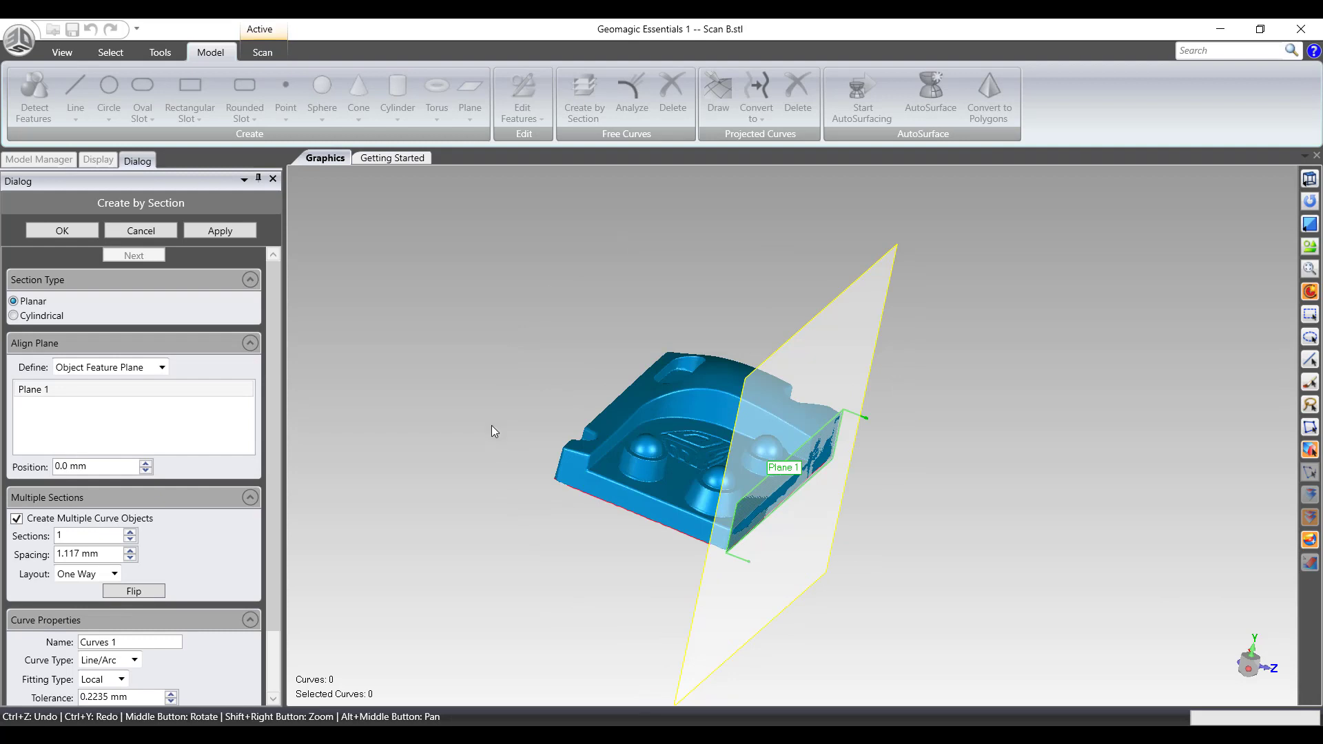
{"action": "left_click", "coordinate": [162, 368]}
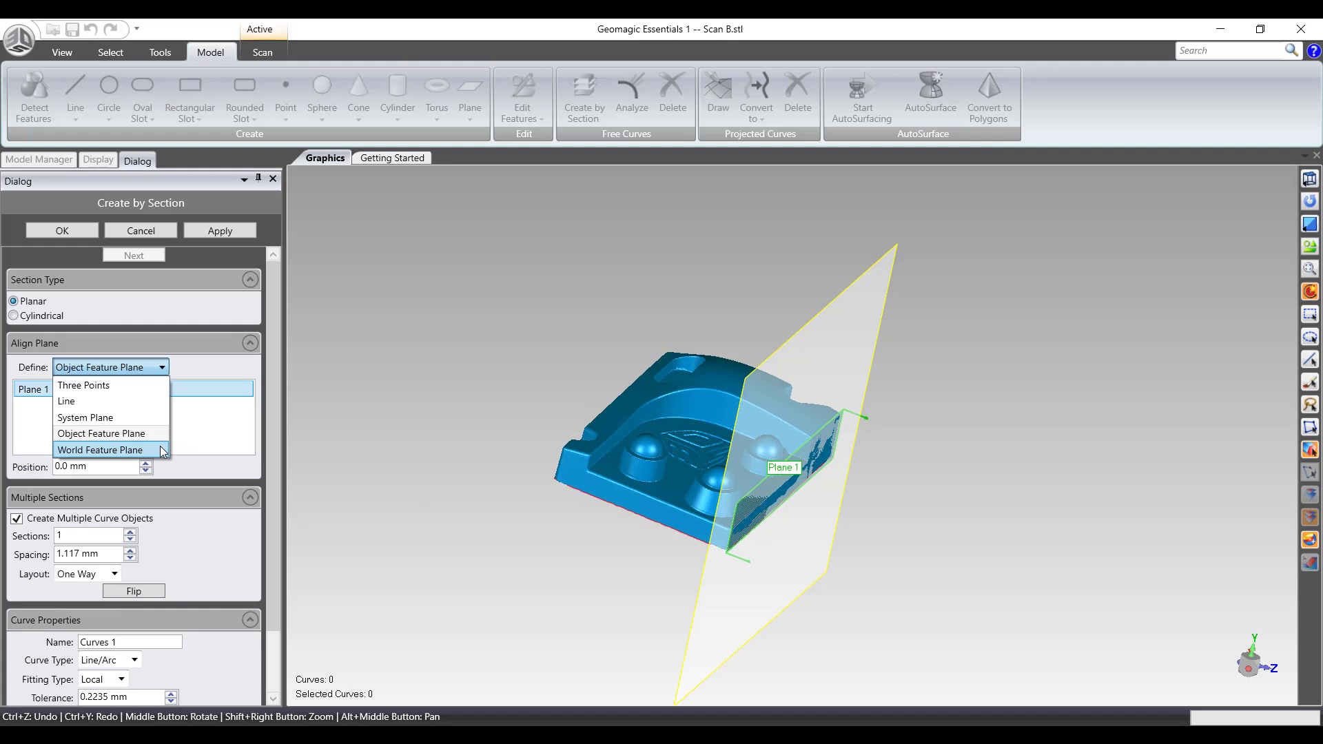
{"action": "left_click", "coordinate": [163, 450]}
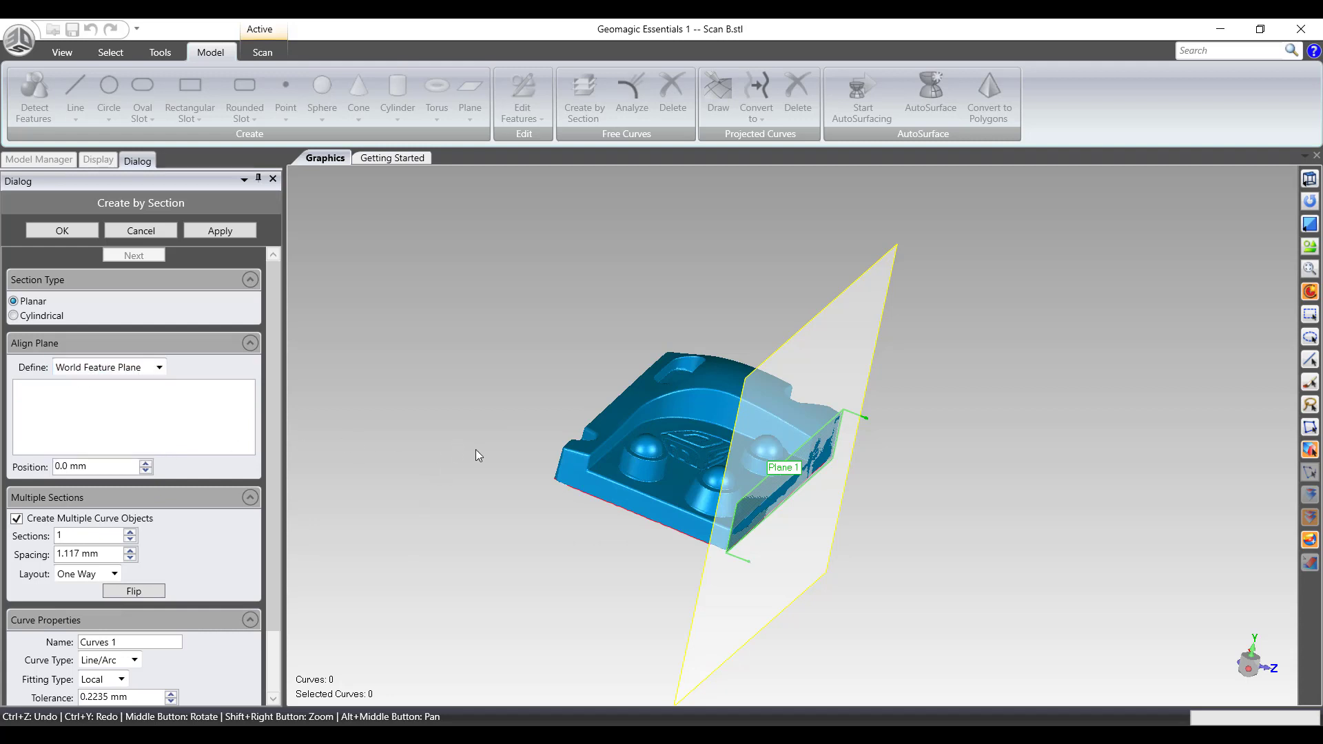
{"action": "left_click", "coordinate": [147, 367]}
{"action": "left_click", "coordinate": [395, 421]}
- Set the section plane position to -2.0 mm
{"action": "middle_click_drag", "start_coordinate": [367, 547], "coordinate": [539, 393]}
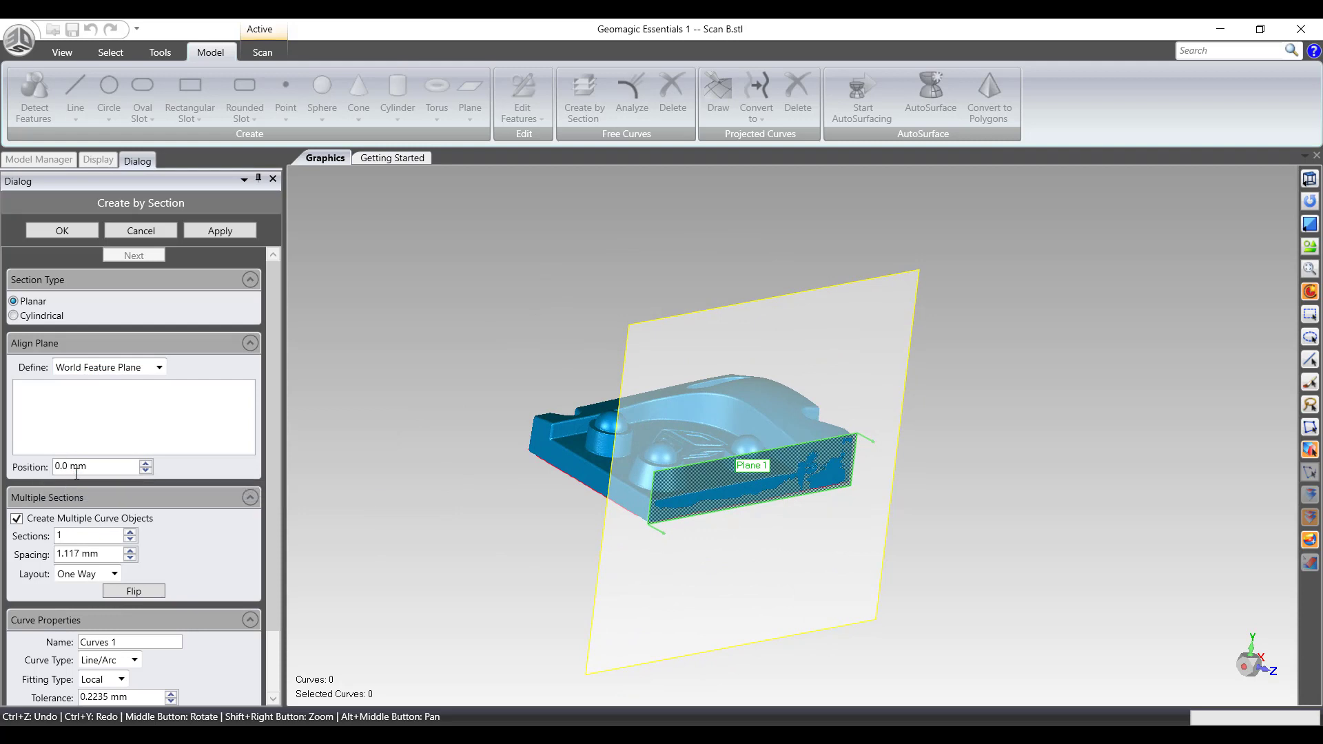
{"action": "left_click_drag", "start_coordinate": [110, 467], "coordinate": [31, 469]}
{"action": "type", "text": "2"}
{"action": "key", "text": "Return"}
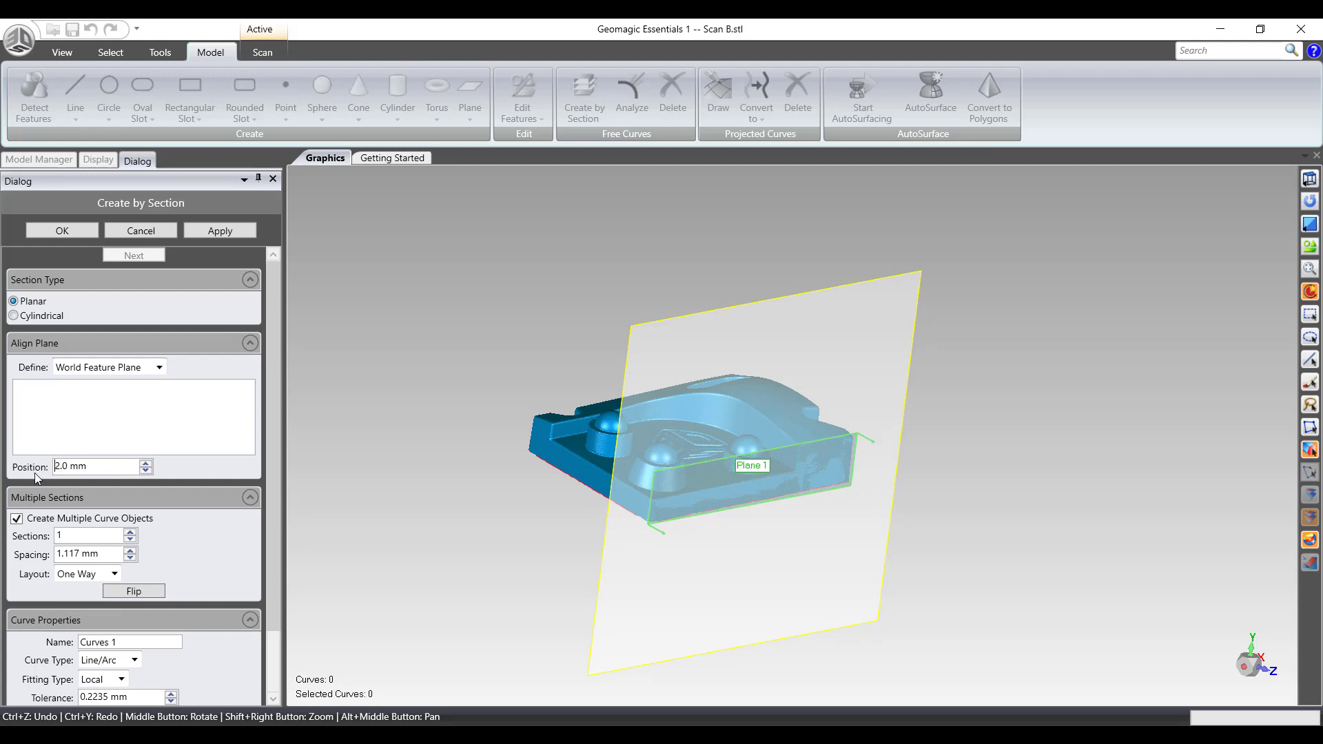
{"action": "left_click_drag", "start_coordinate": [103, 467], "coordinate": [38, 464]}
{"action": "type", "text": "-"}
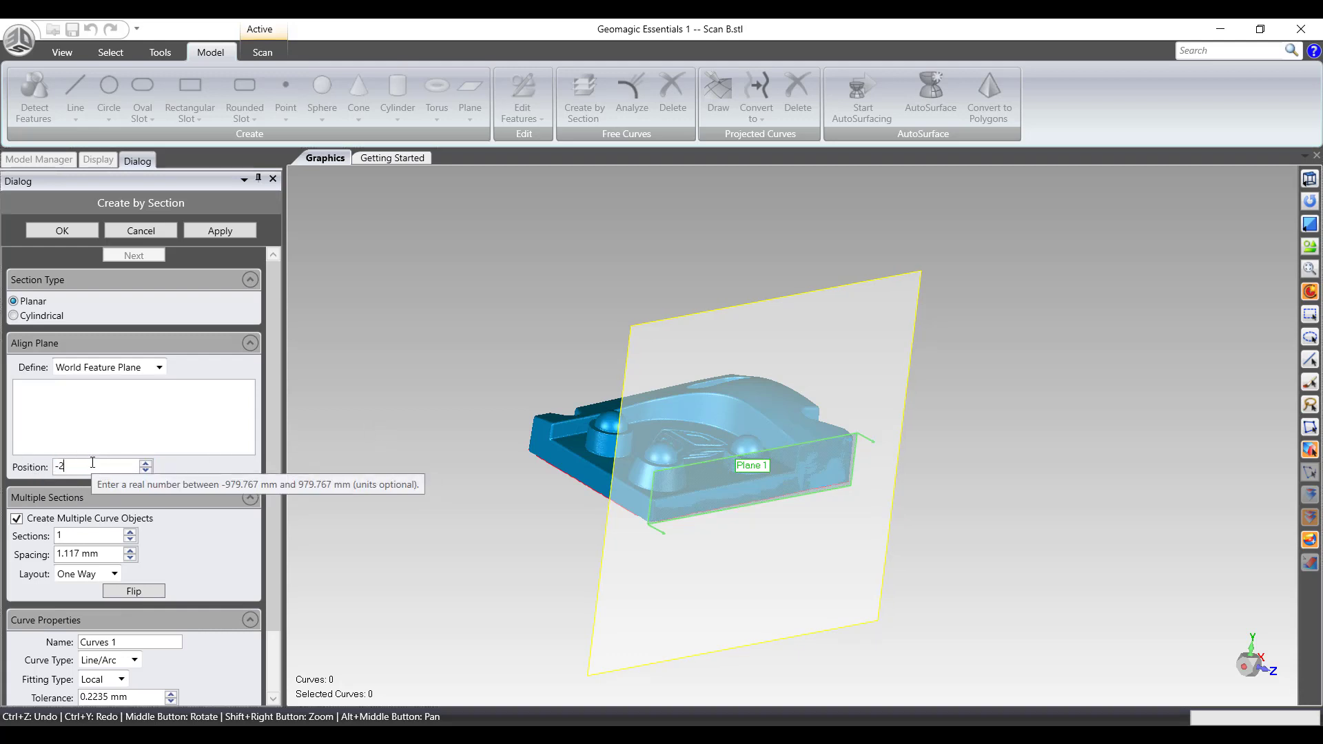
{"action": "type", "text": "2"}
{"action": "key", "text": "Return"}
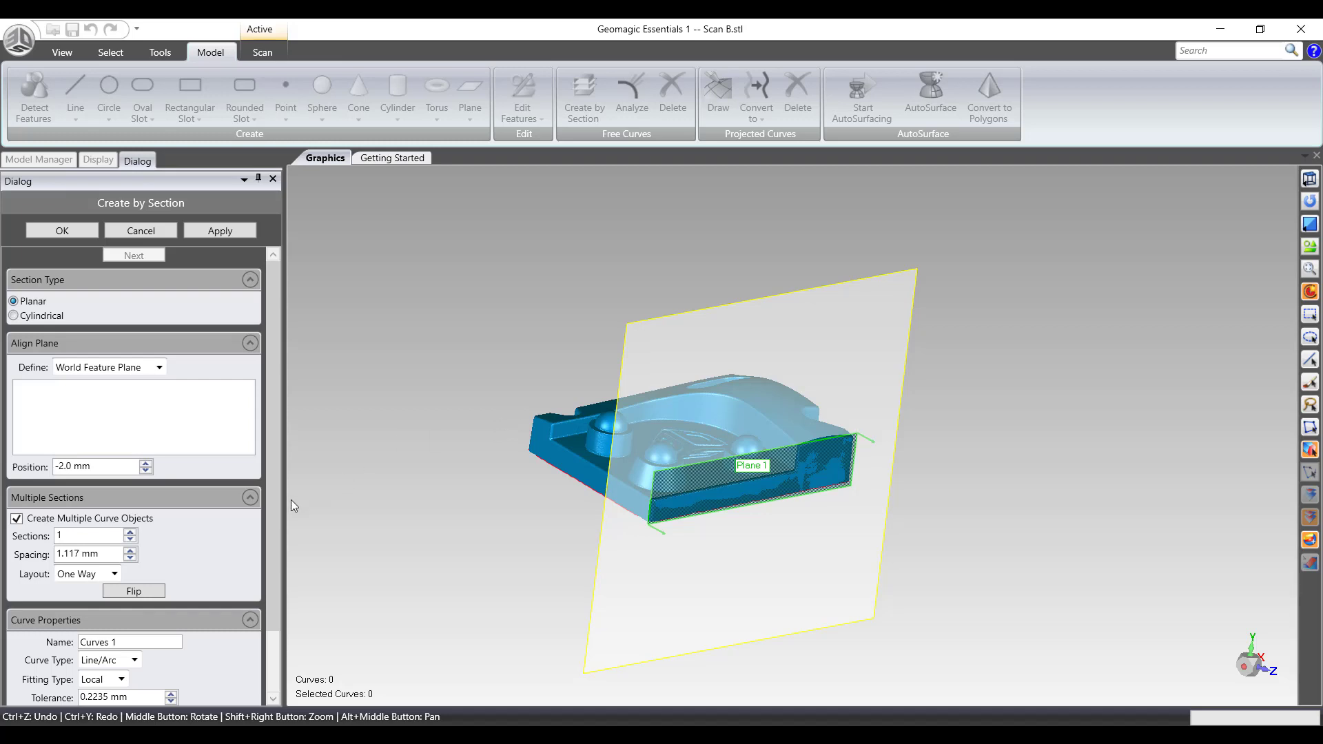
{"action": "scroll", "coordinate": [271, 464], "scroll_direction": "down", "scroll_amount": 2}
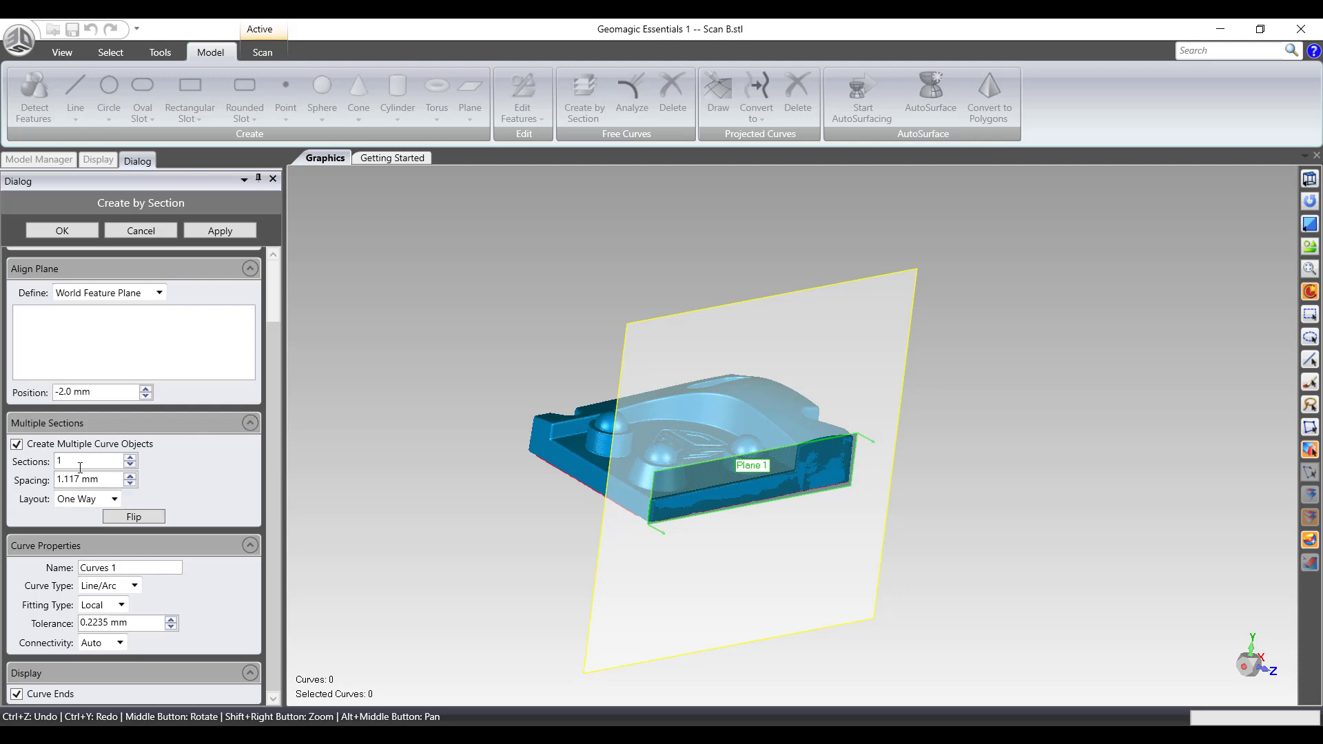
- Set 10 sections with 10 mm spacing between them
{"action": "left_click", "coordinate": [33, 459]}
{"action": "type", "text": "10"}
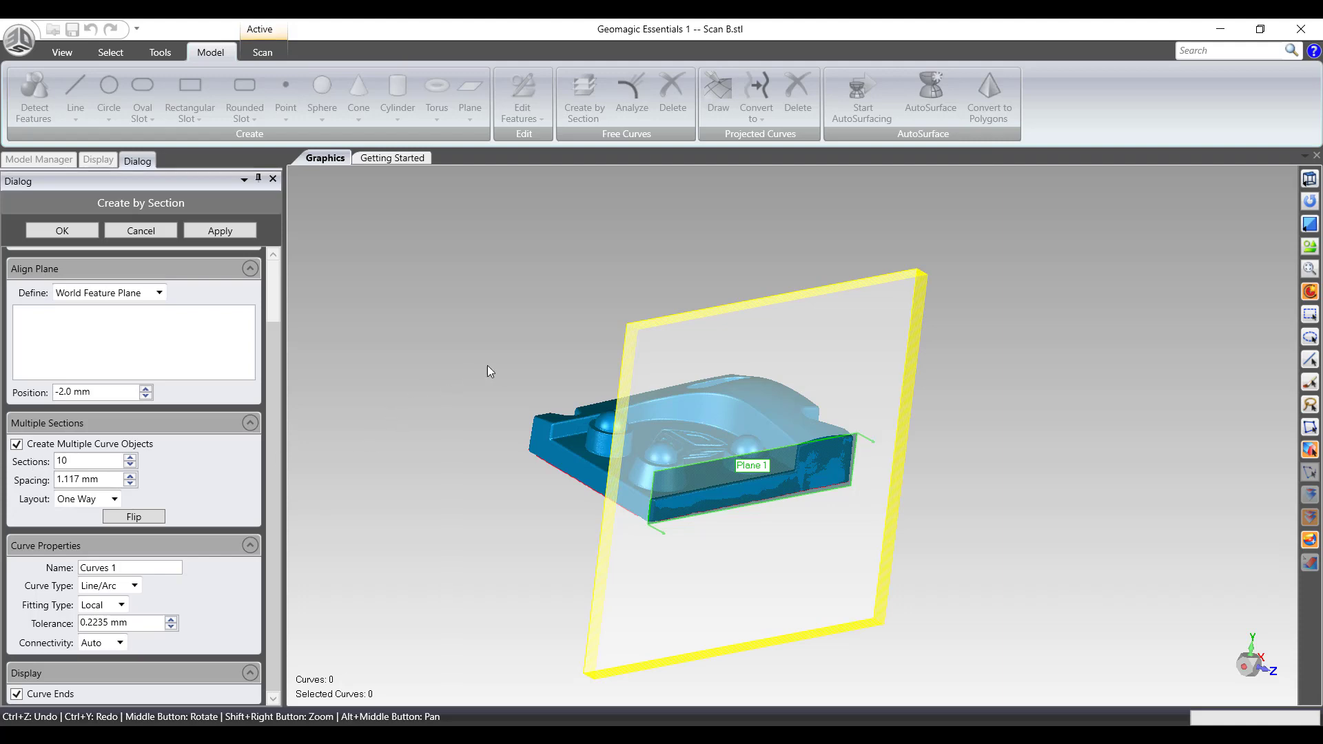
{"action": "mouse_move", "coordinate": [487, 365]}
{"action": "middle_mouse_down"}
{"action": "mouse_move", "coordinate": [535, 449]}
{"action": "mouse_move", "coordinate": [502, 419]}
{"action": "mouse_move", "coordinate": [490, 375]}
{"action": "middle_mouse_up"}
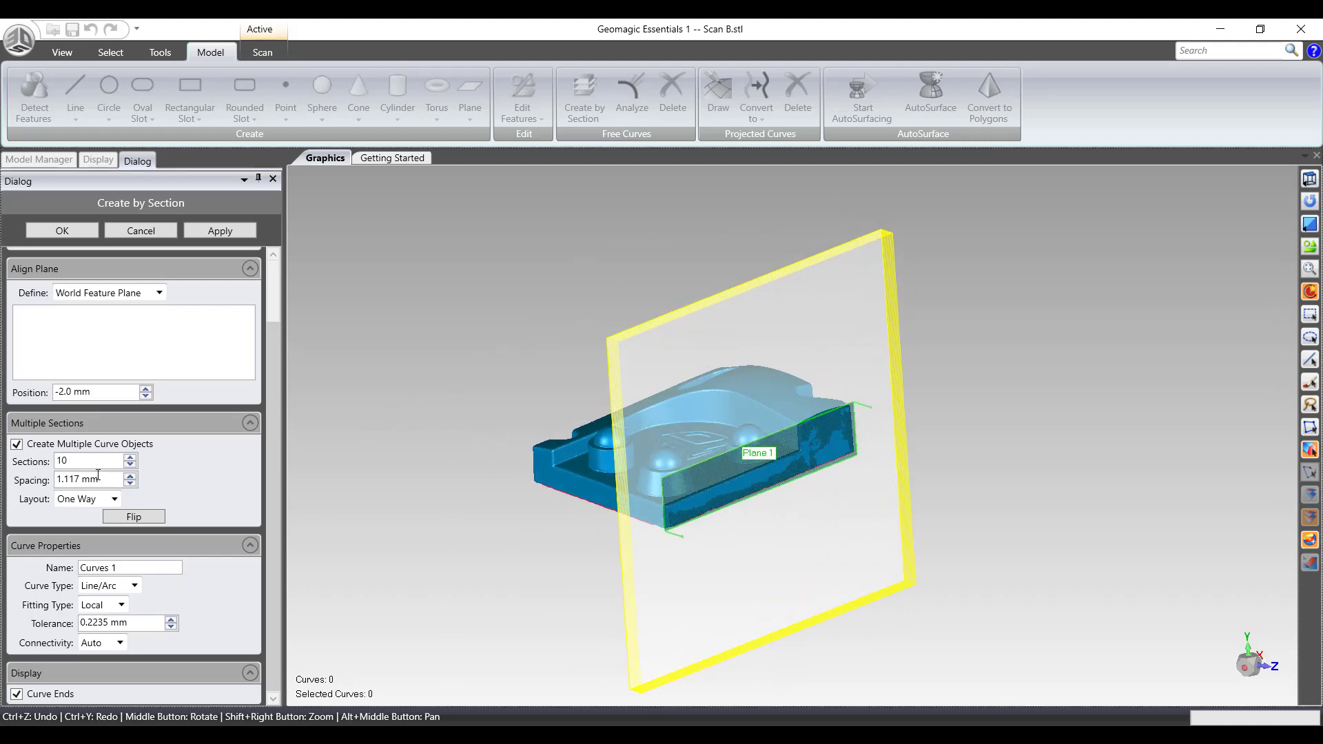
{"action": "left_click_drag", "start_coordinate": [97, 474], "coordinate": [33, 480]}
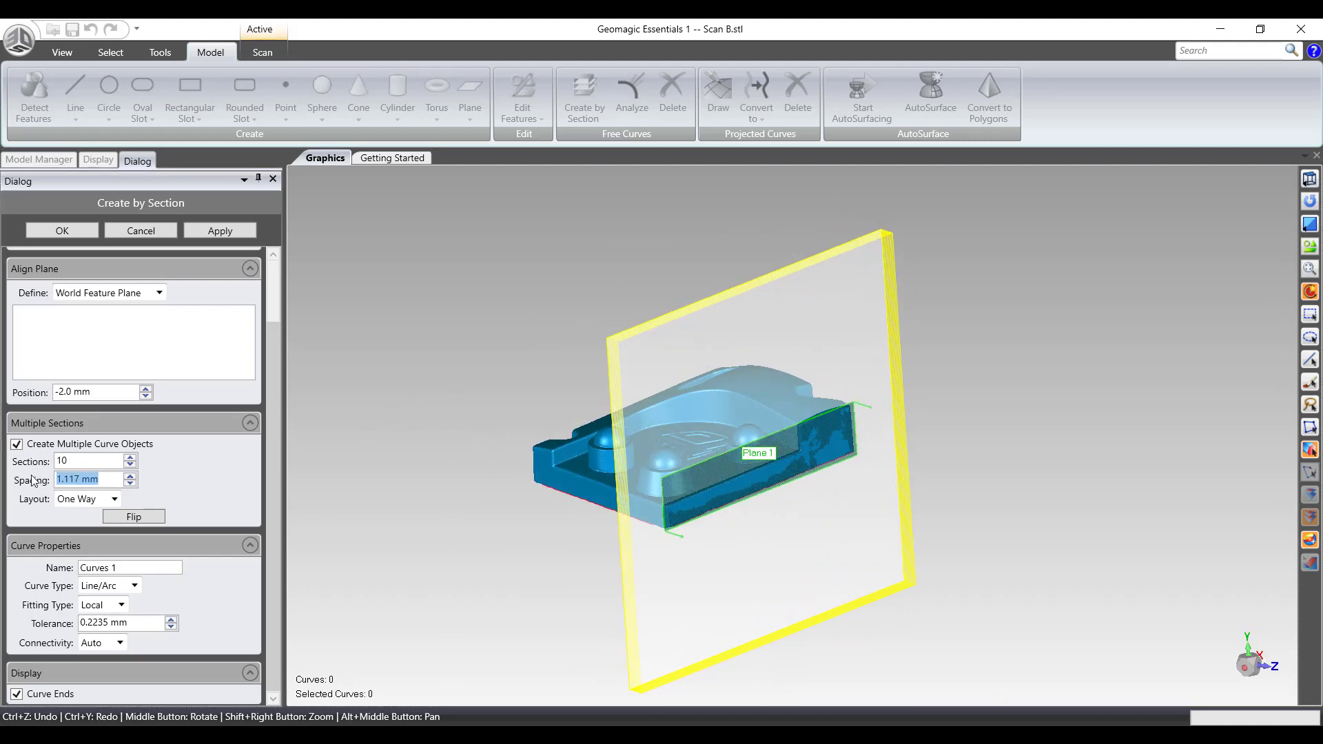
{"action": "type", "text": "10"}
{"action": "key", "text": "Return"}
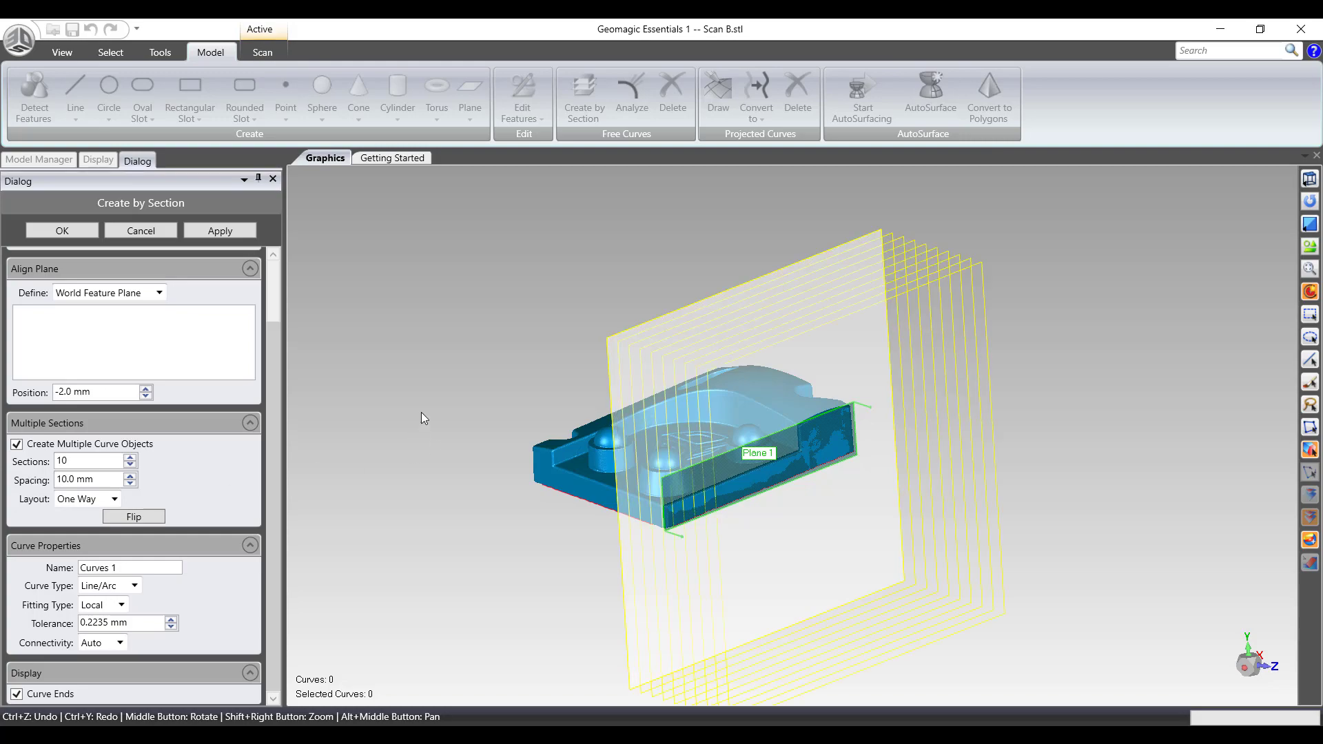
{"action": "middle_click_drag", "start_coordinate": [422, 418], "coordinate": [724, 498]}
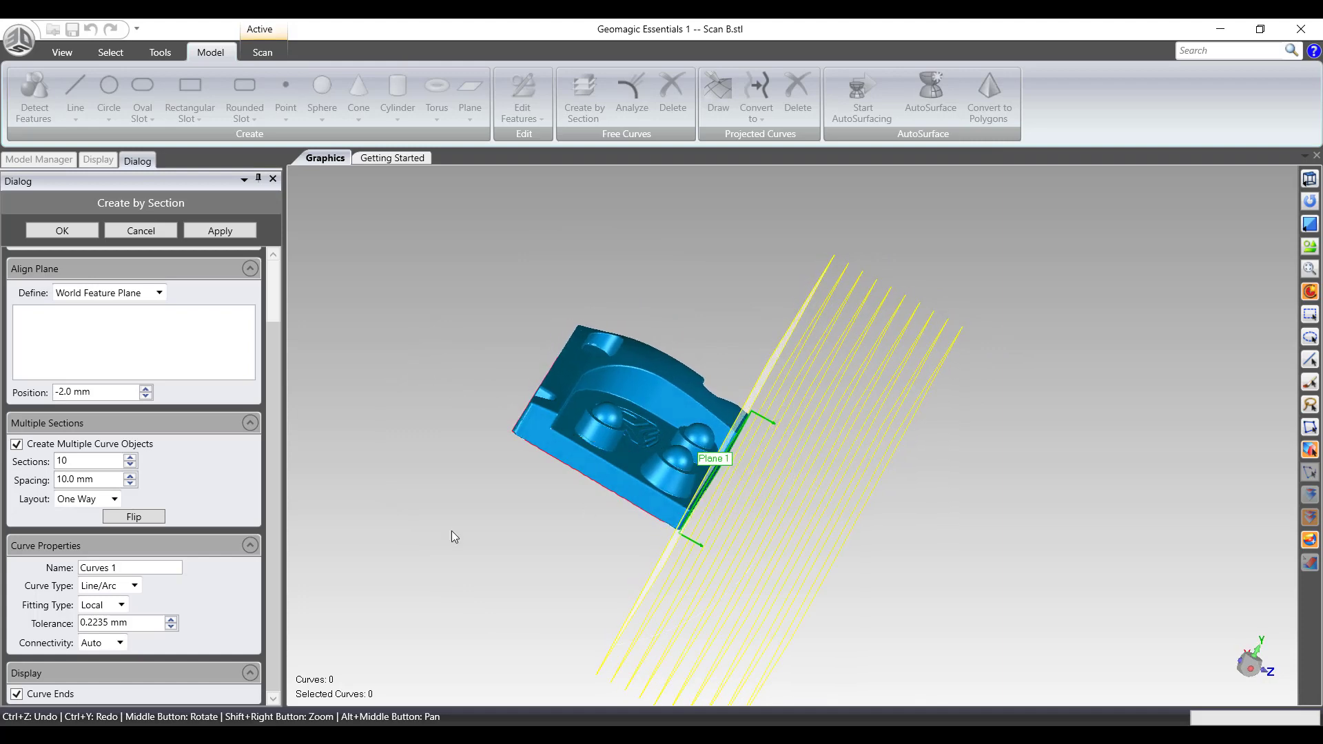
- Flip the section planes, keep the One Way layout, and raise Sections to 12
{"action": "left_click", "coordinate": [131, 518]}
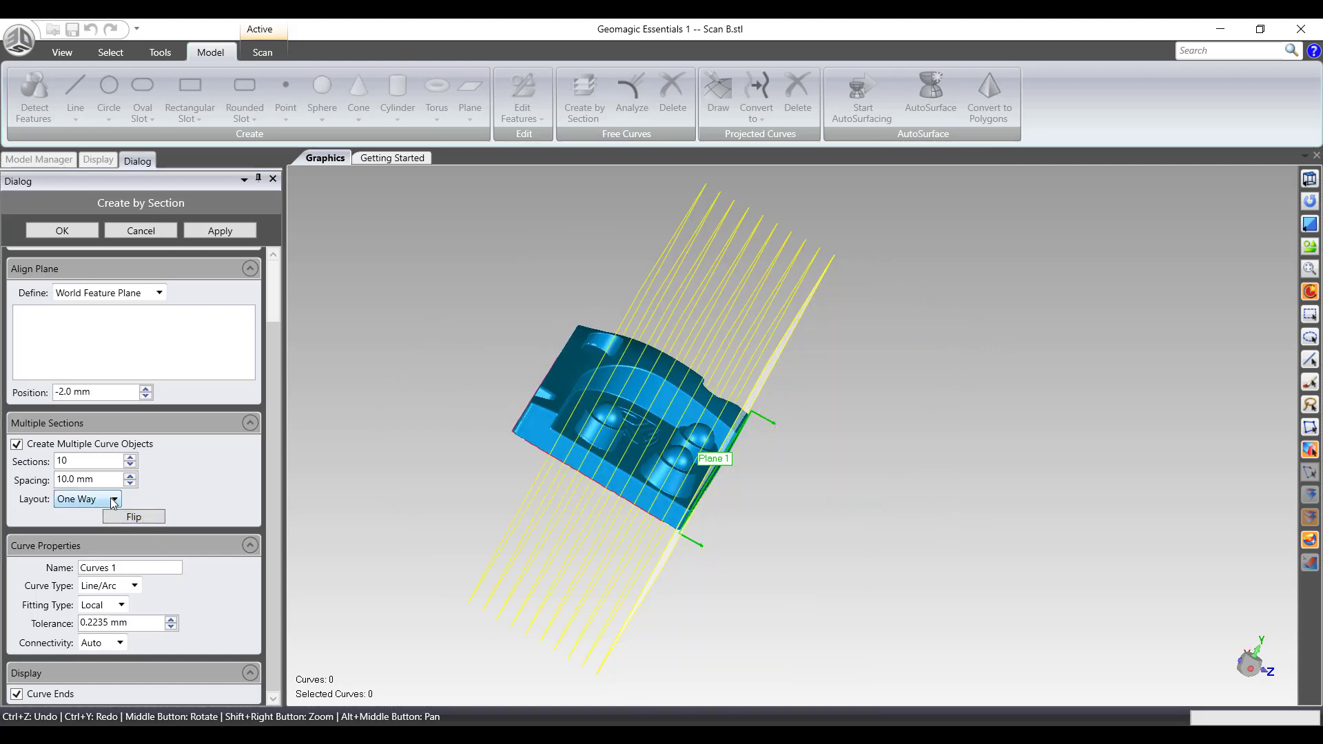
{"action": "left_click", "coordinate": [114, 500]}
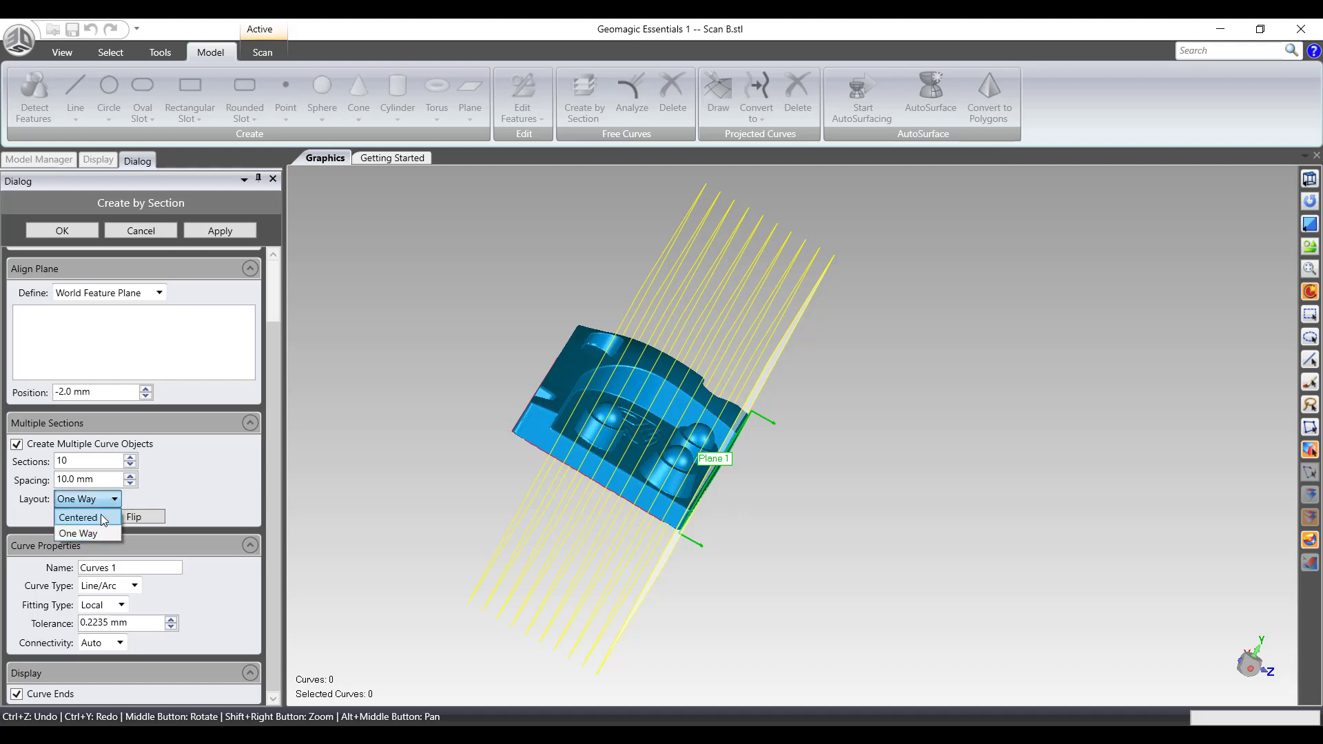
{"action": "left_click", "coordinate": [102, 519]}
{"action": "middle_click_drag", "start_coordinate": [689, 414], "coordinate": [414, 455]}
{"action": "left_click", "coordinate": [110, 497]}
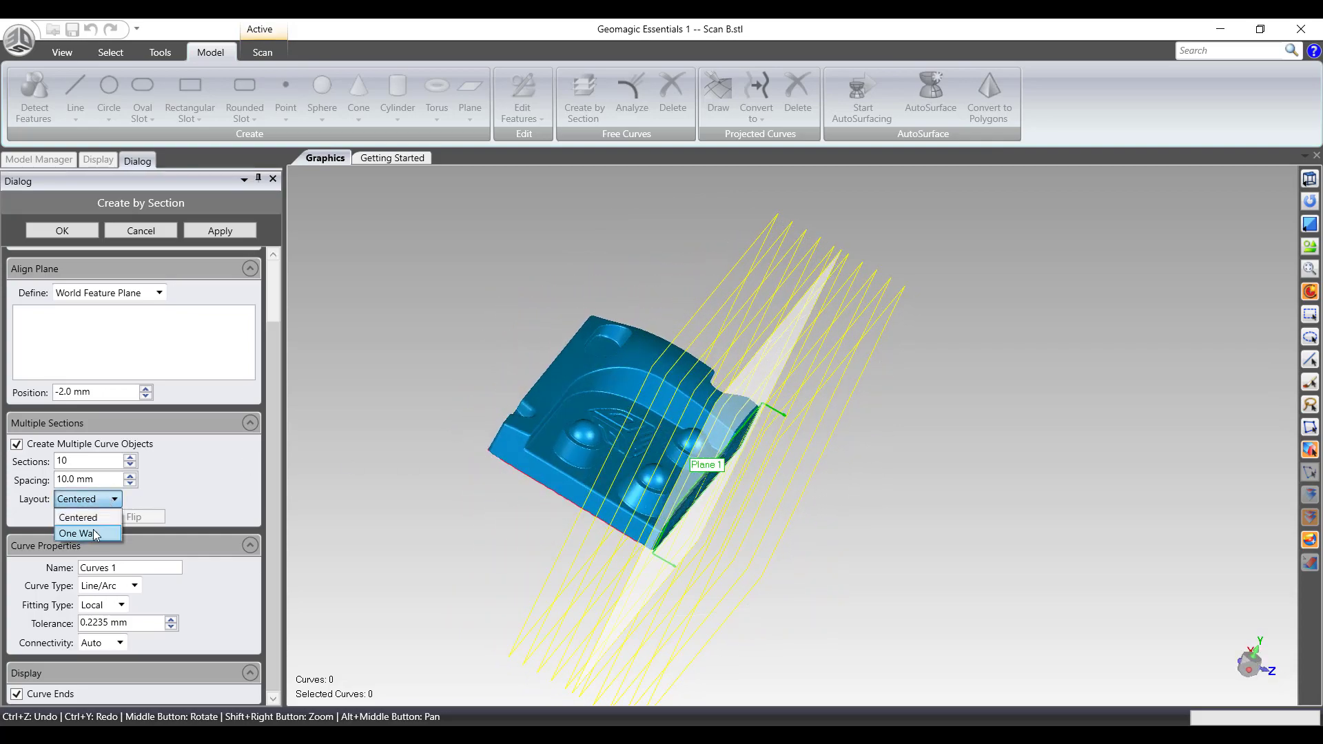
{"action": "left_click", "coordinate": [82, 532]}
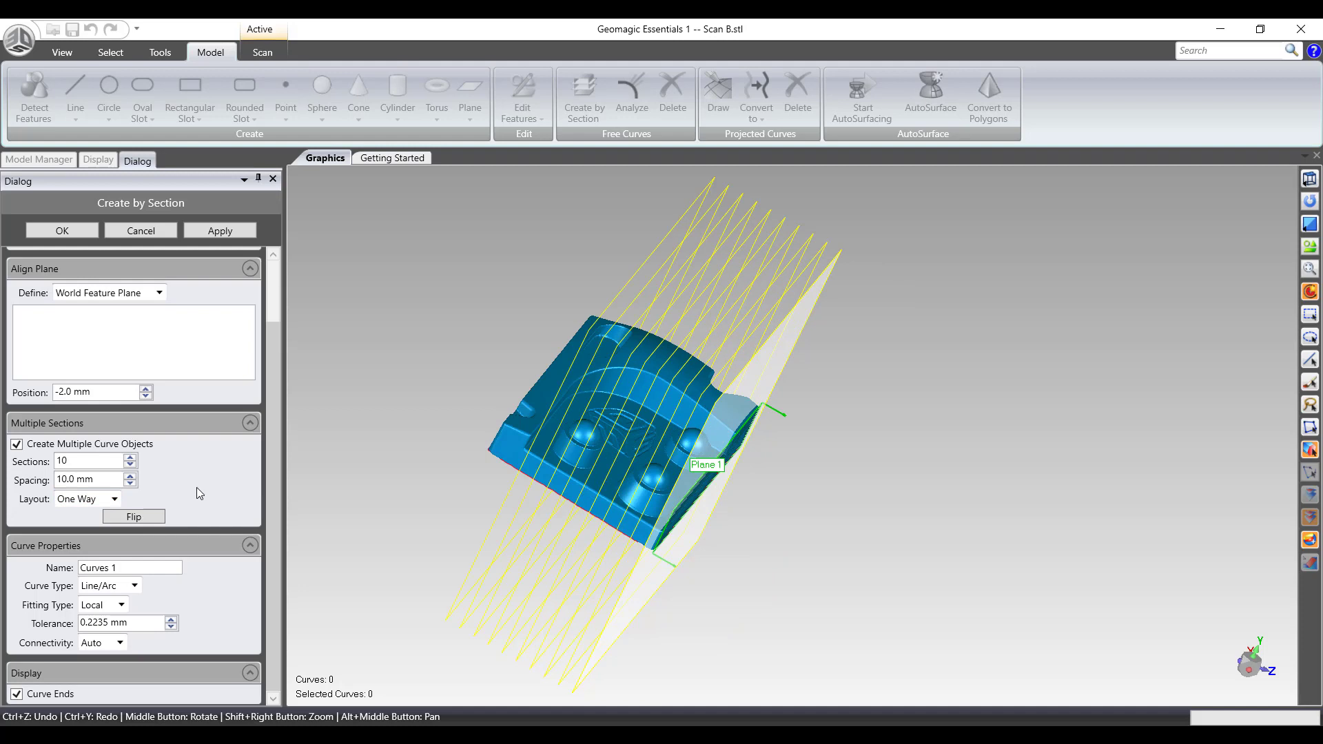
{"action": "left_click", "coordinate": [81, 463]}
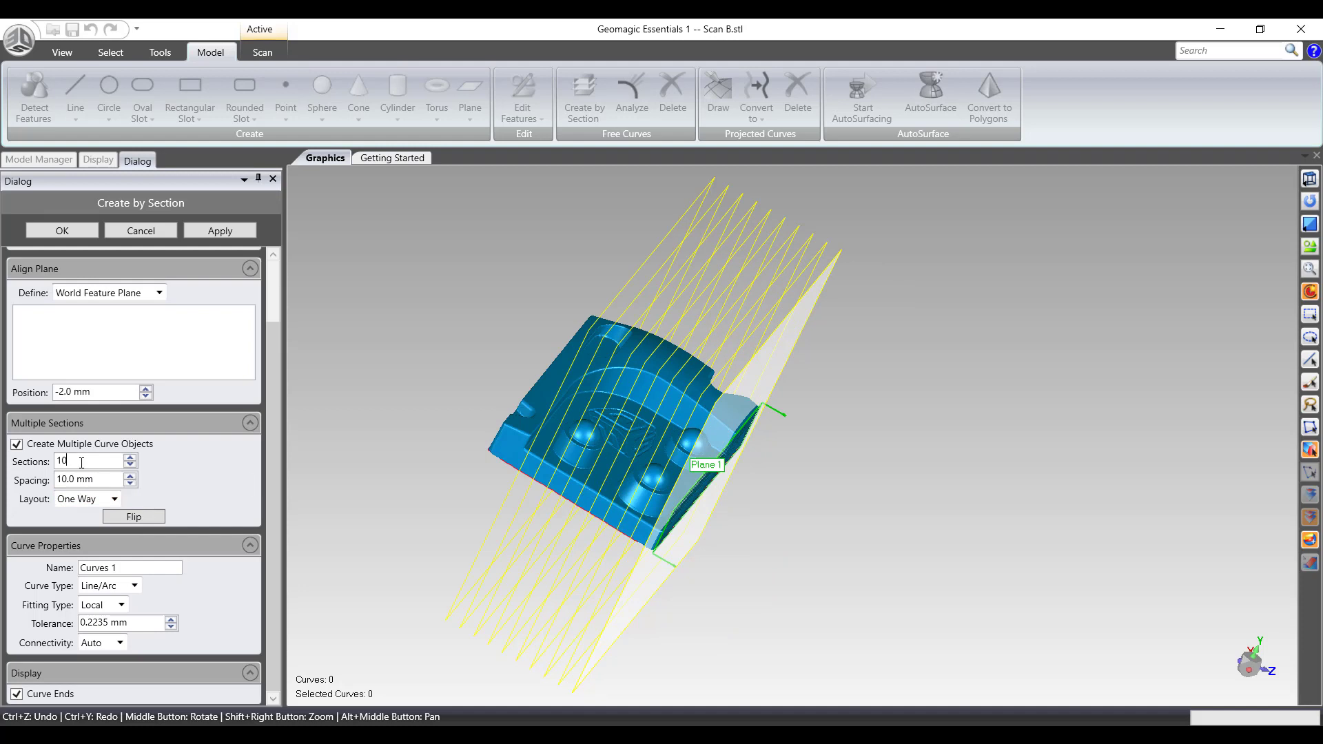
{"action": "left_click", "coordinate": [131, 458]}
{"action": "left_click", "coordinate": [130, 458]}
- Rename the section curves to 'Test'
{"action": "left_click_drag", "start_coordinate": [124, 571], "coordinate": [23, 572]}
{"action": "type", "text": "Test"}
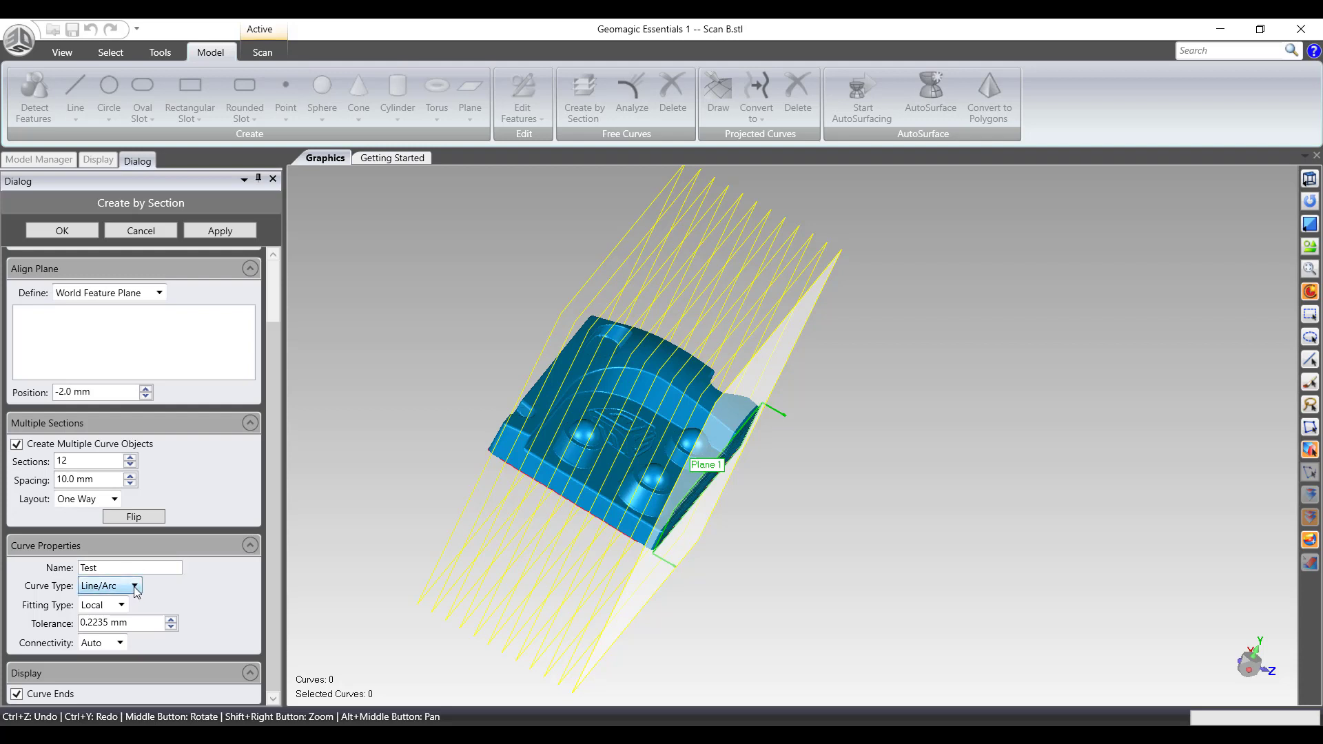
{"action": "left_click", "coordinate": [135, 588]}
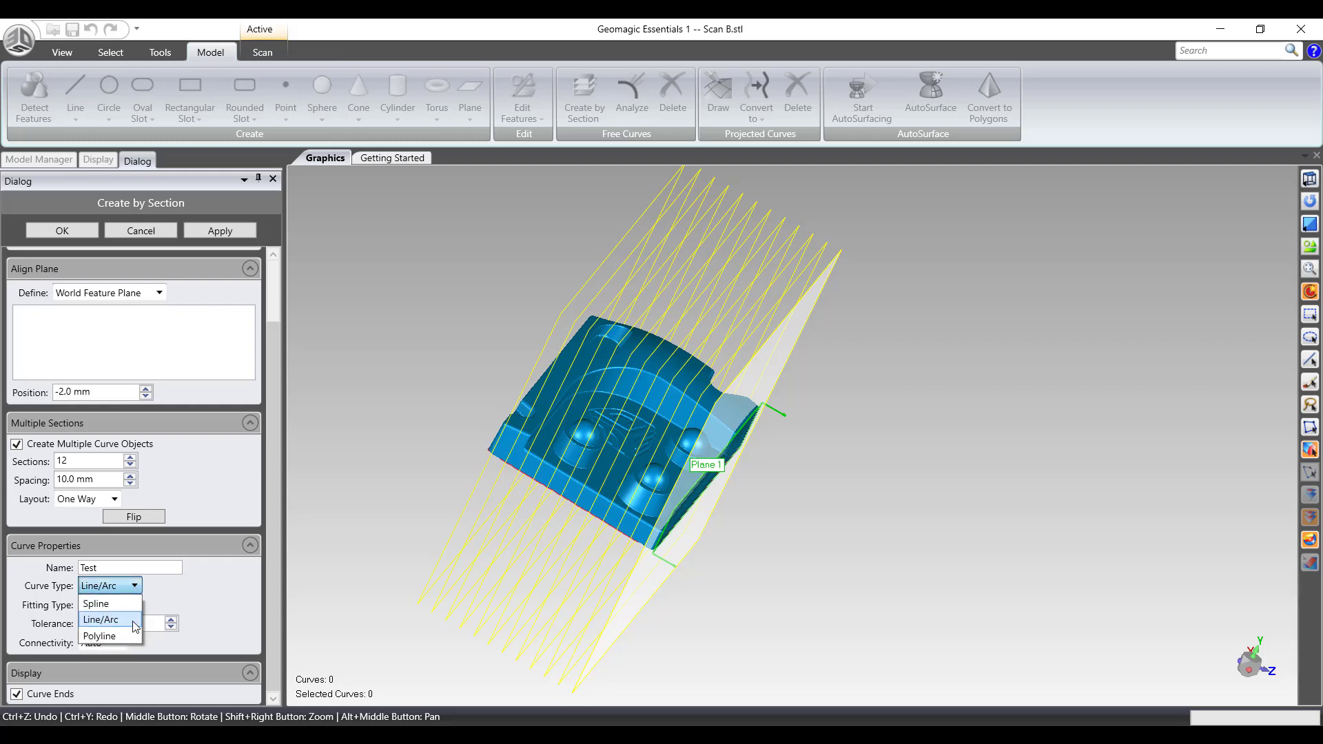
{"action": "left_click", "coordinate": [134, 620]}
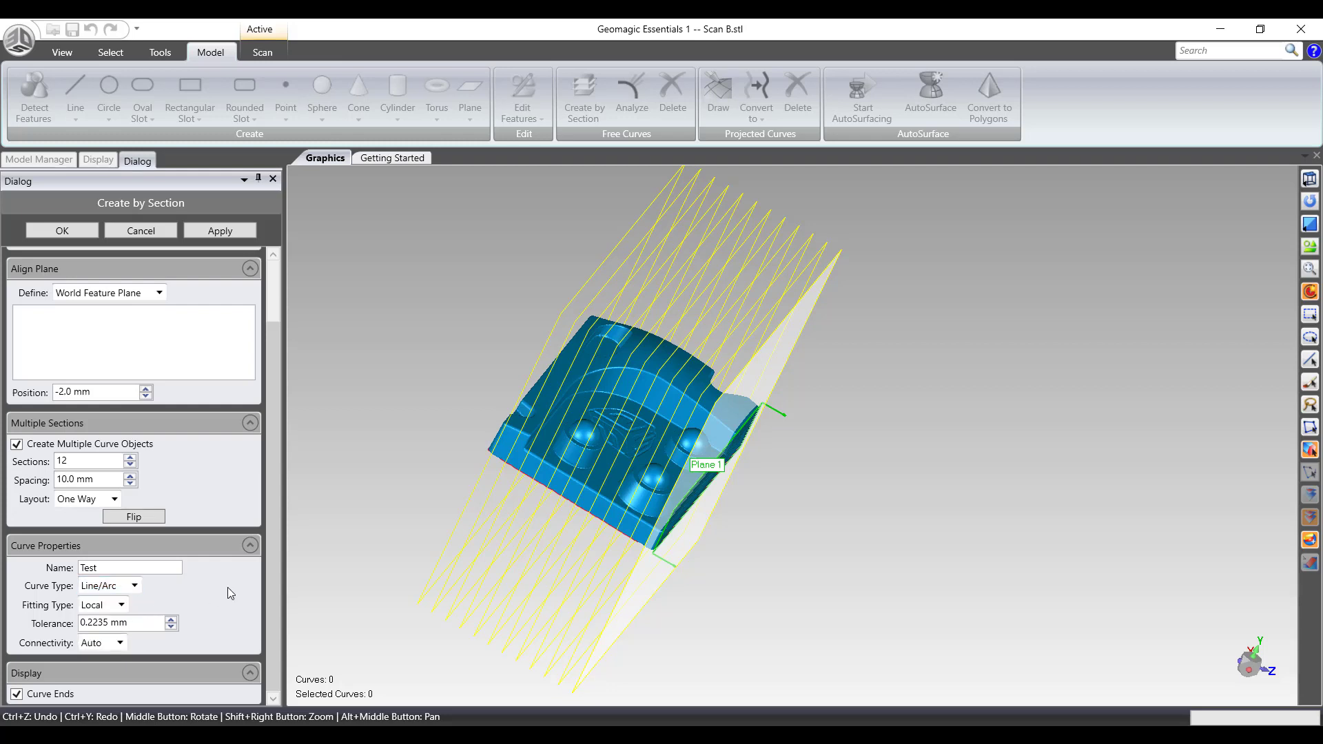
{"action": "left_click", "coordinate": [123, 606]}
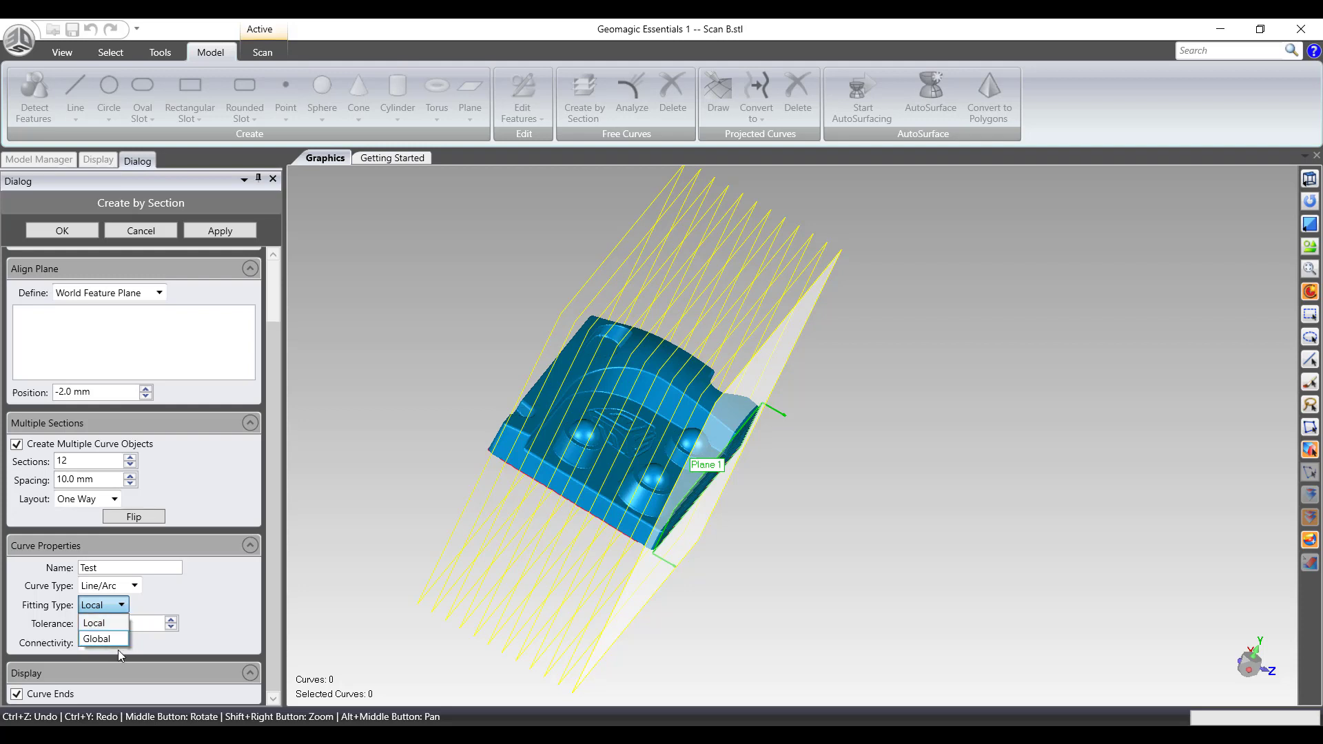
{"action": "left_click", "coordinate": [132, 622]}
- Make the curves splines fitted with a Constant 40 control points
{"action": "left_click", "coordinate": [134, 586]}
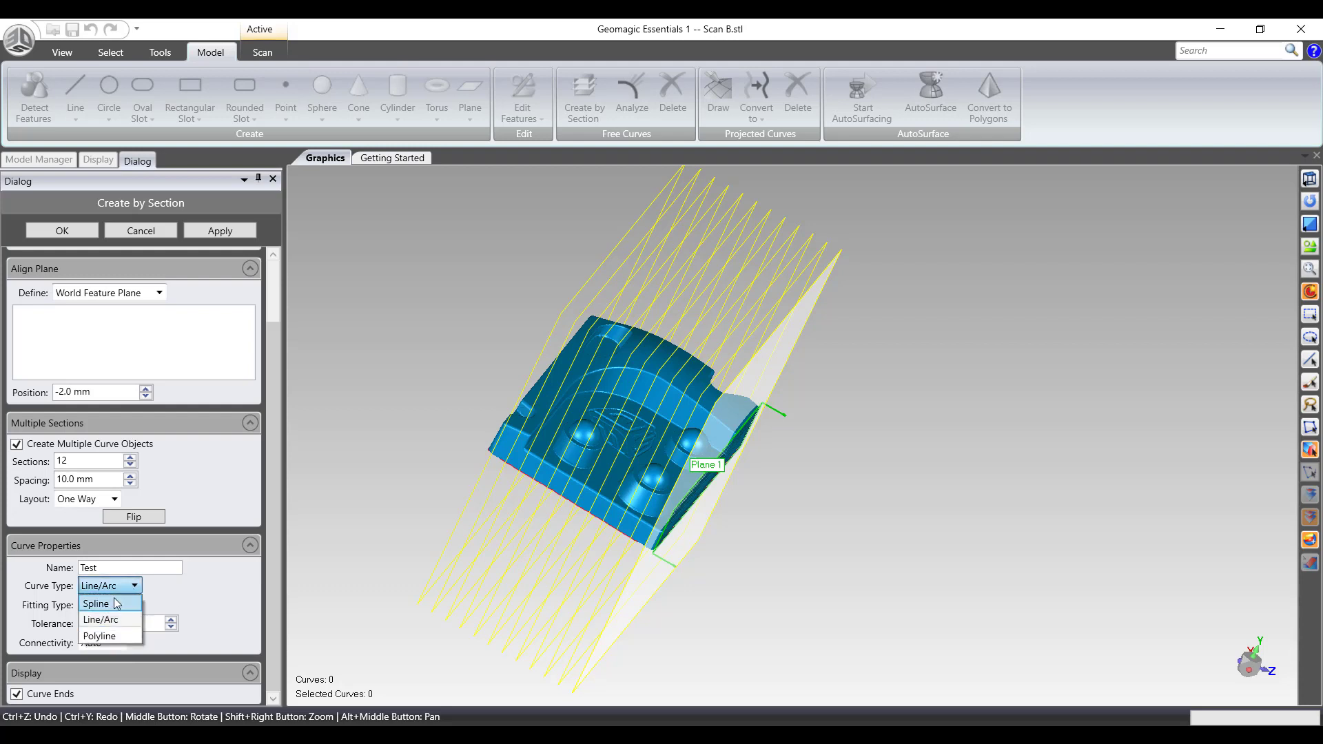
{"action": "left_click", "coordinate": [99, 616]}
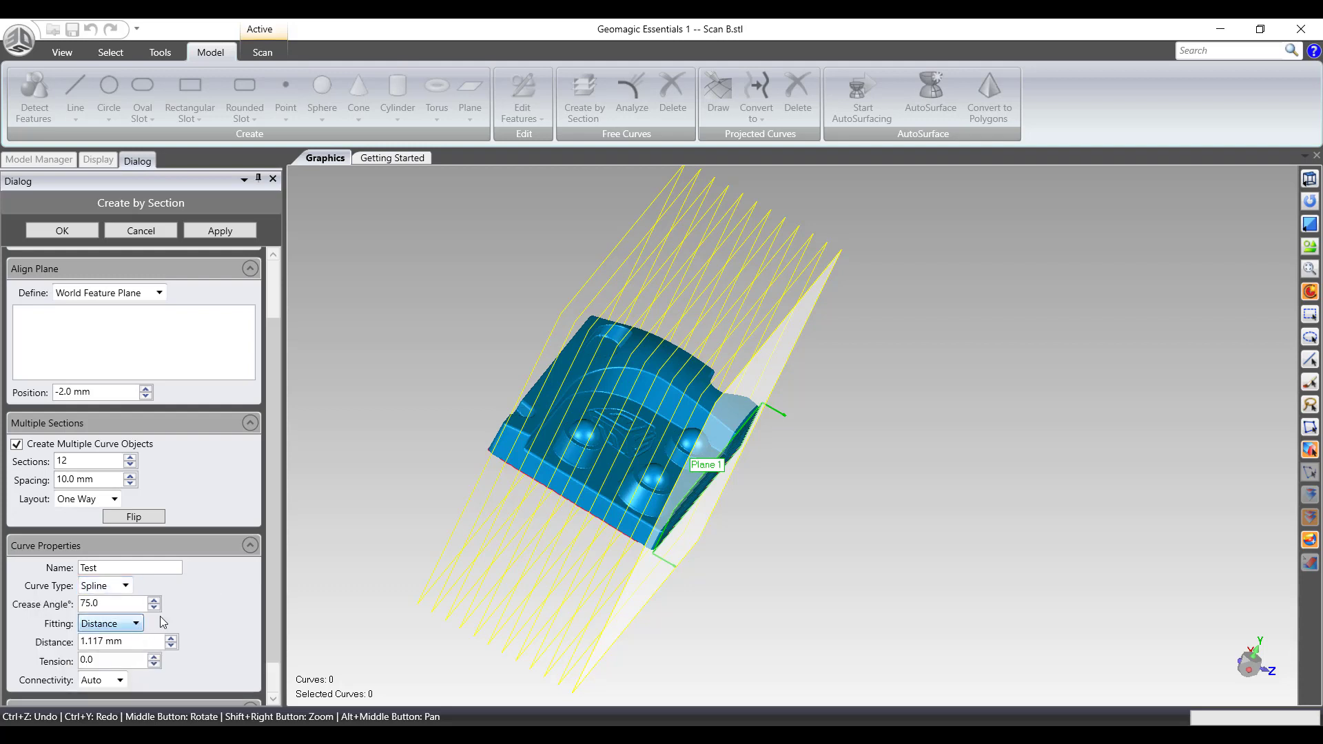
{"action": "scroll", "coordinate": [273, 598], "scroll_direction": "down", "scroll_amount": 1}
{"action": "scroll", "coordinate": [274, 605], "scroll_direction": "down", "scroll_amount": 1}
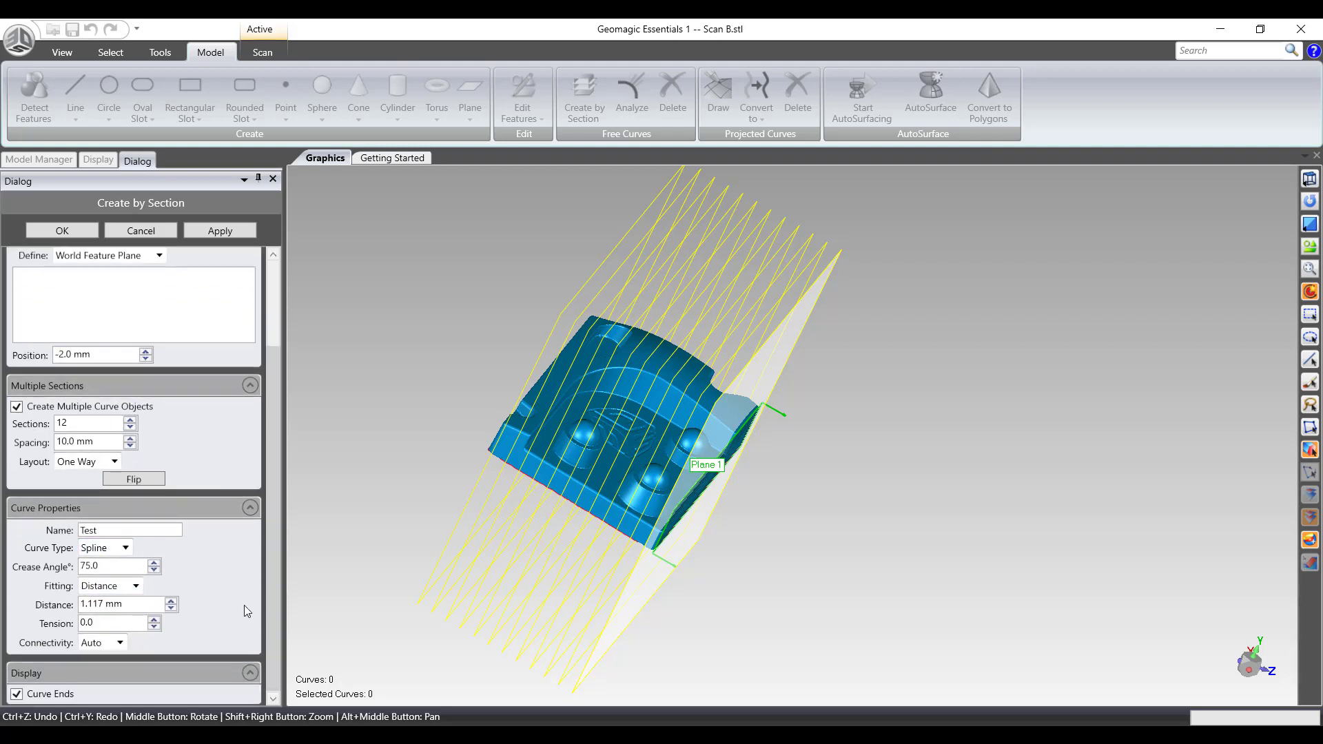
{"action": "left_click", "coordinate": [140, 581]}
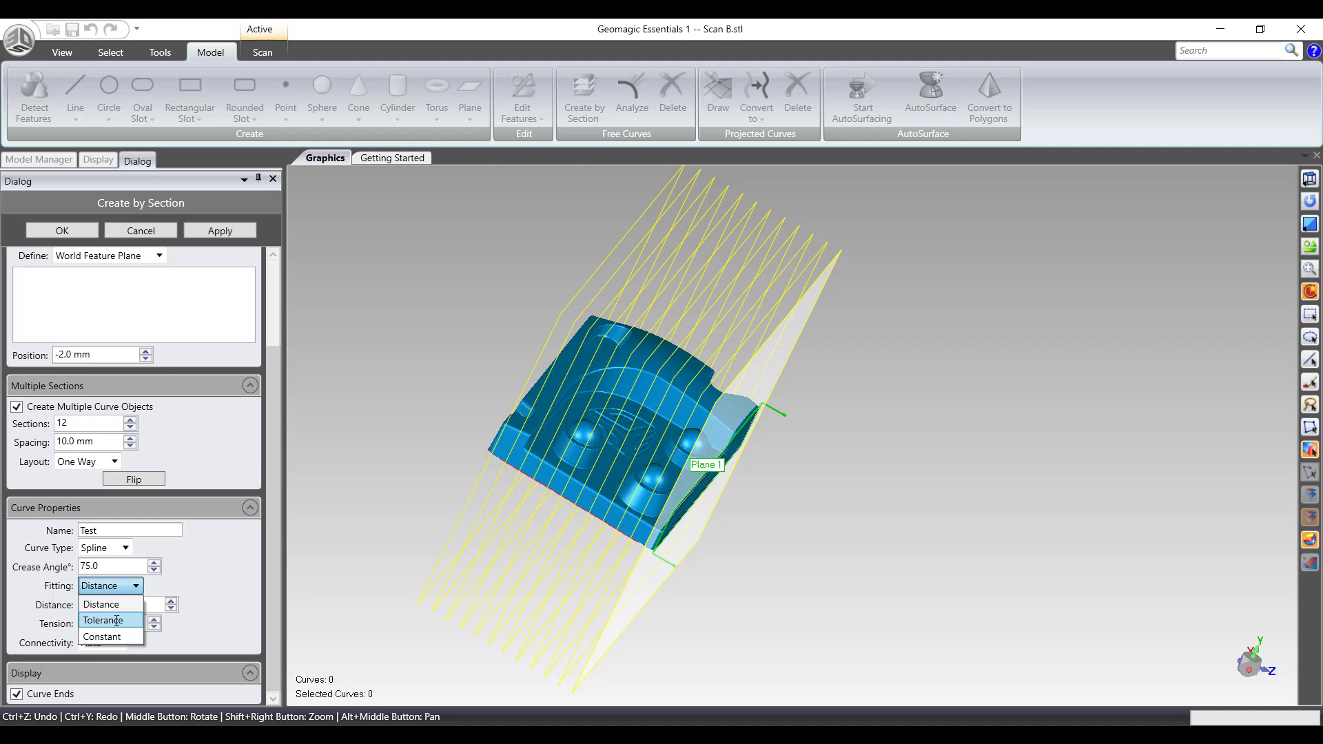
{"action": "left_click", "coordinate": [117, 621]}
{"action": "left_click", "coordinate": [131, 604]}
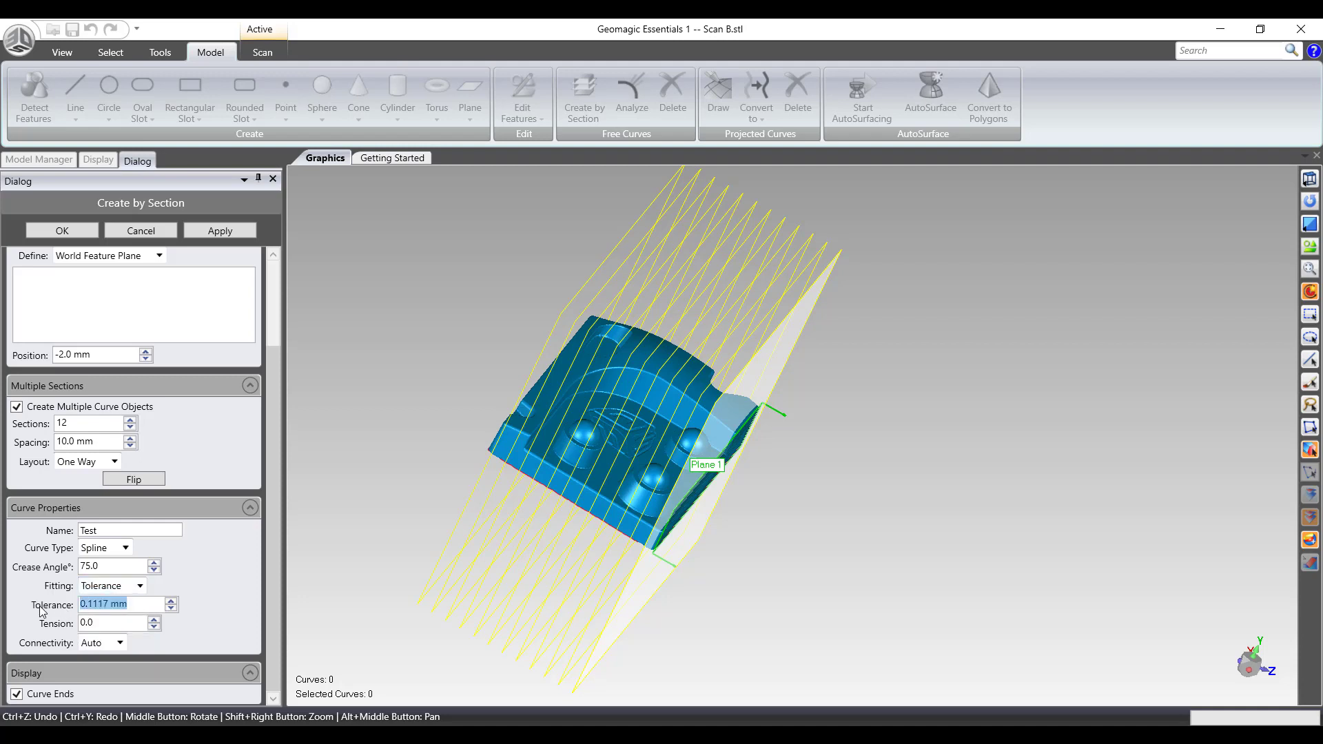
{"action": "left_click", "coordinate": [138, 586]}
{"action": "left_click", "coordinate": [103, 636]}
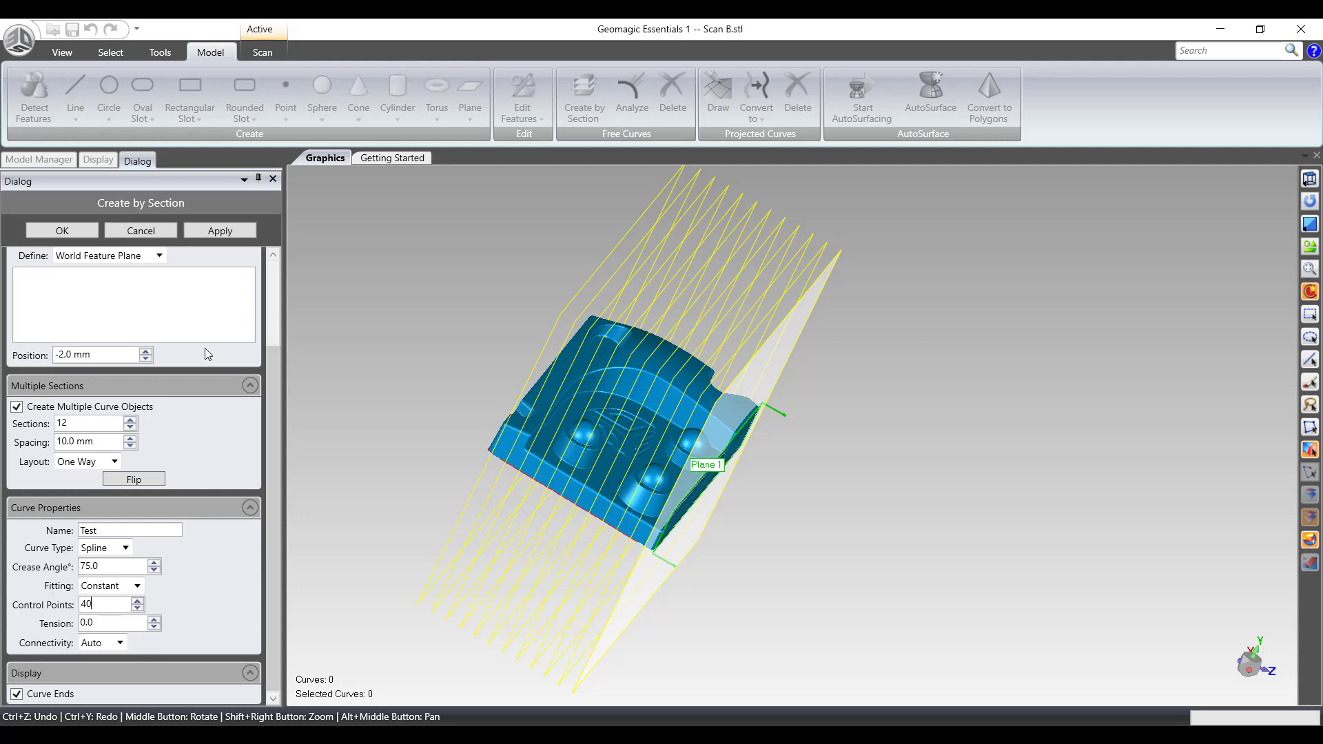
- Apply and accept the sections, then expand the Test group showing Test-1 to Test-12
{"action": "left_click", "coordinate": [222, 232]}
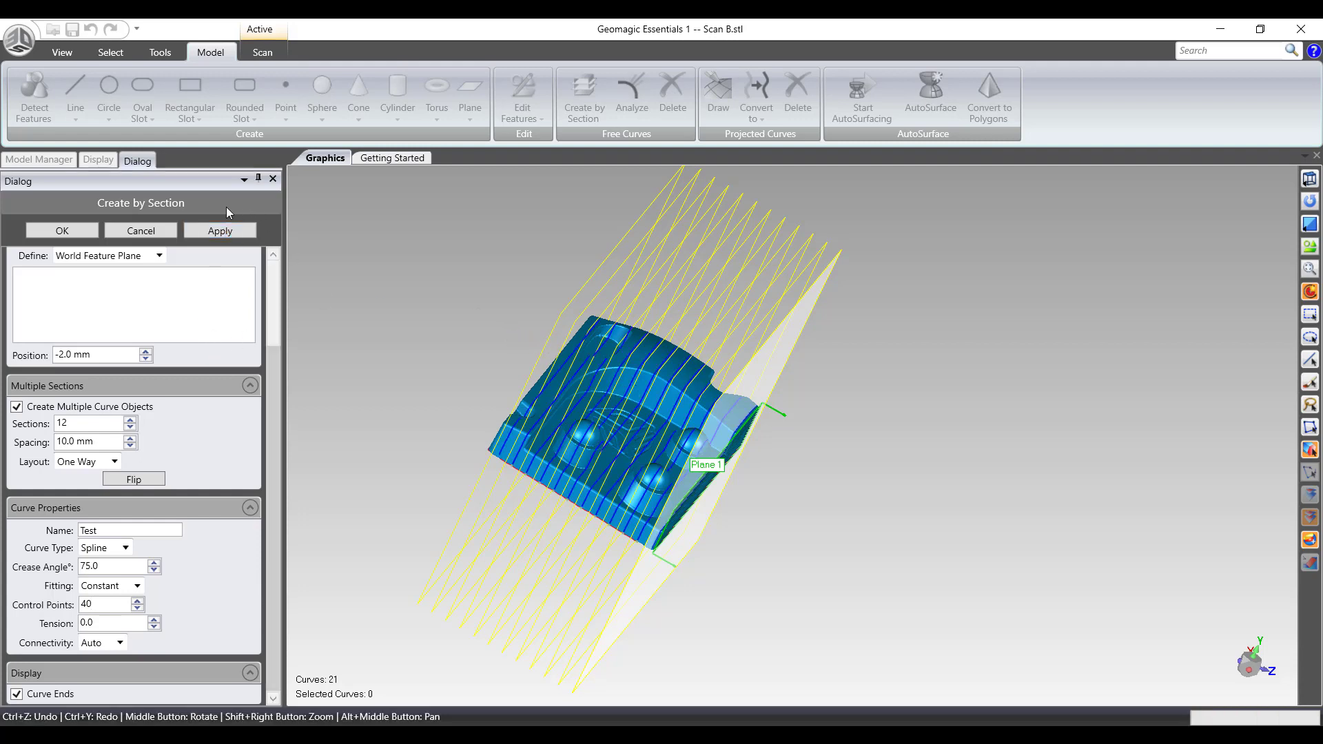
{"action": "left_click", "coordinate": [54, 232]}
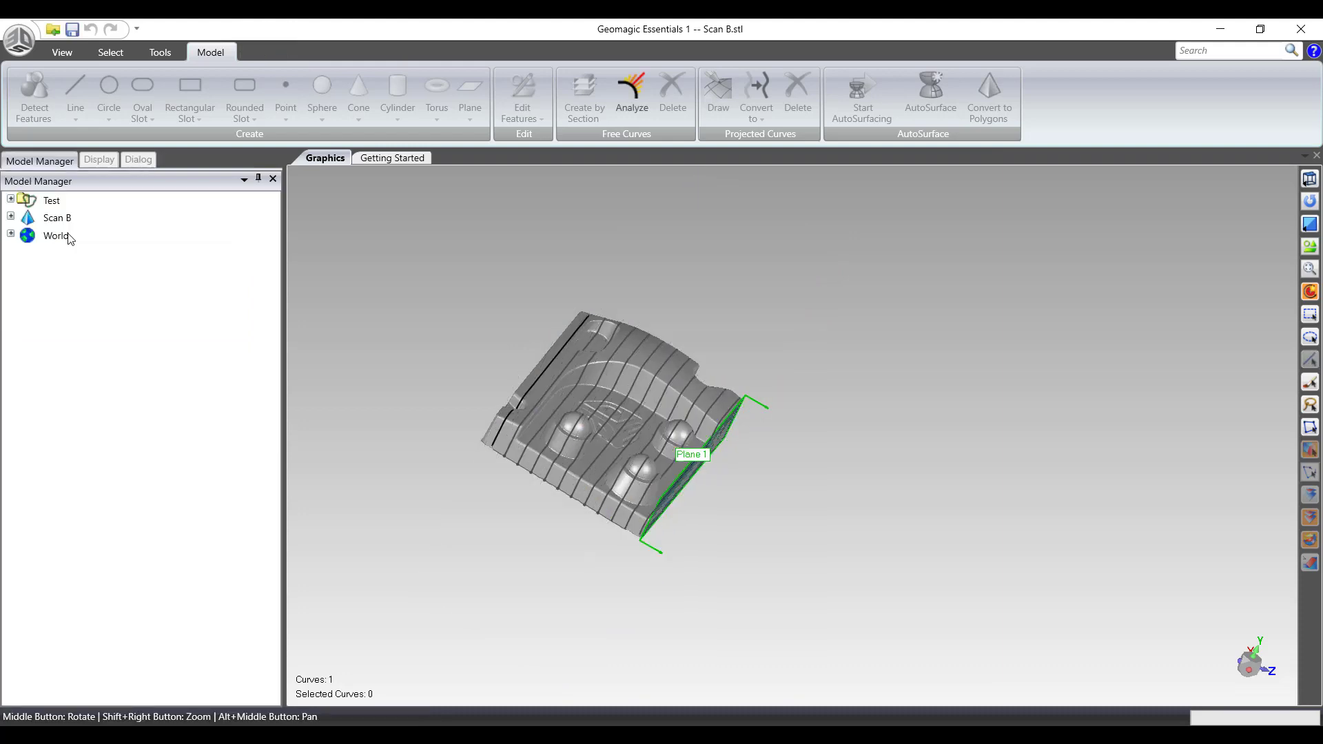
{"action": "left_click", "coordinate": [11, 199]}
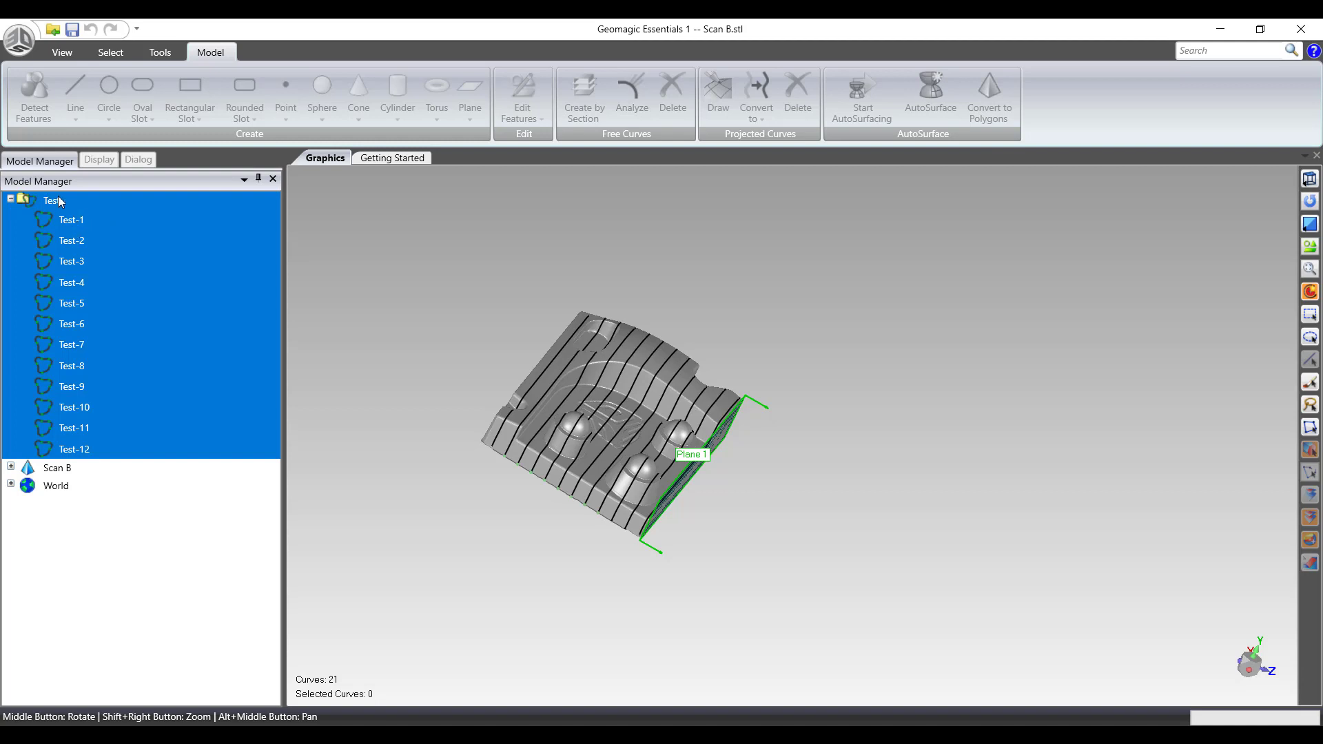
{"action": "left_click", "coordinate": [164, 222]}
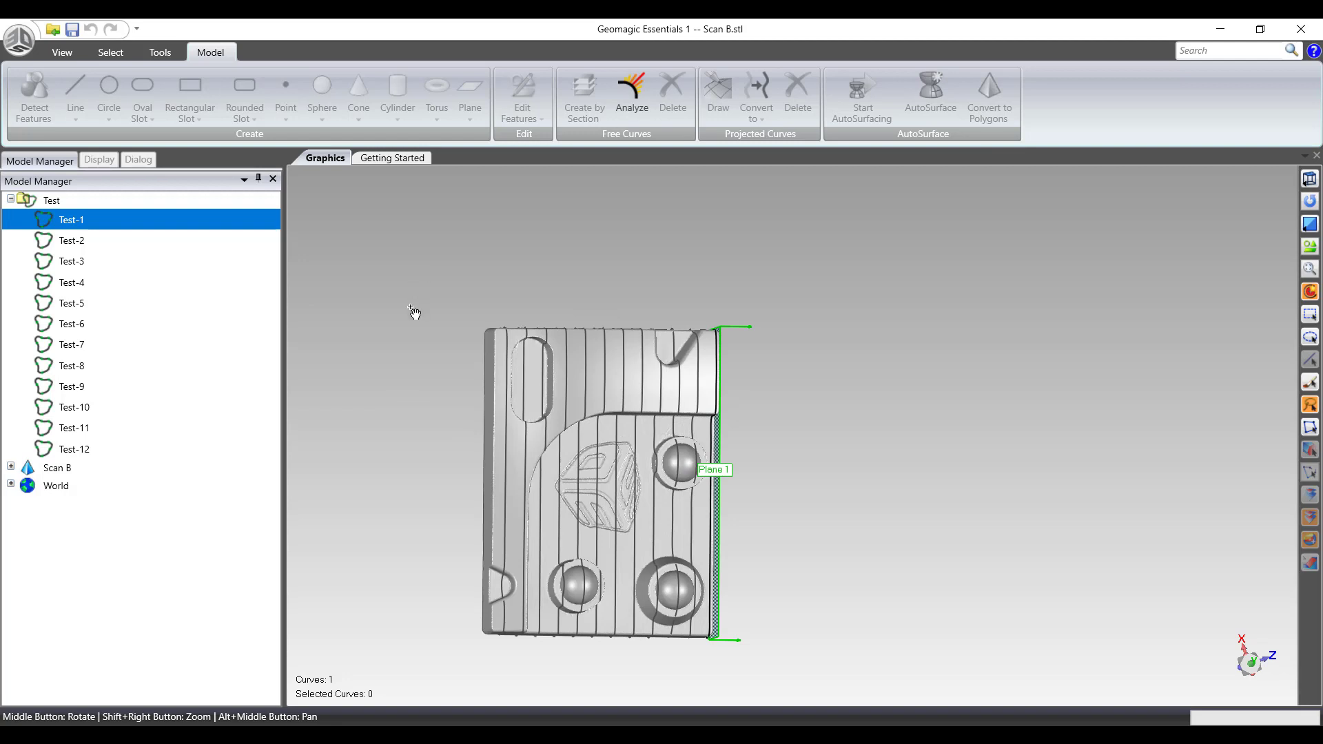
- Save all twelve Test curves to the Desktop as the IGES file 'Test Sketches'
{"action": "left_click", "coordinate": [100, 444], "text": "shift"}
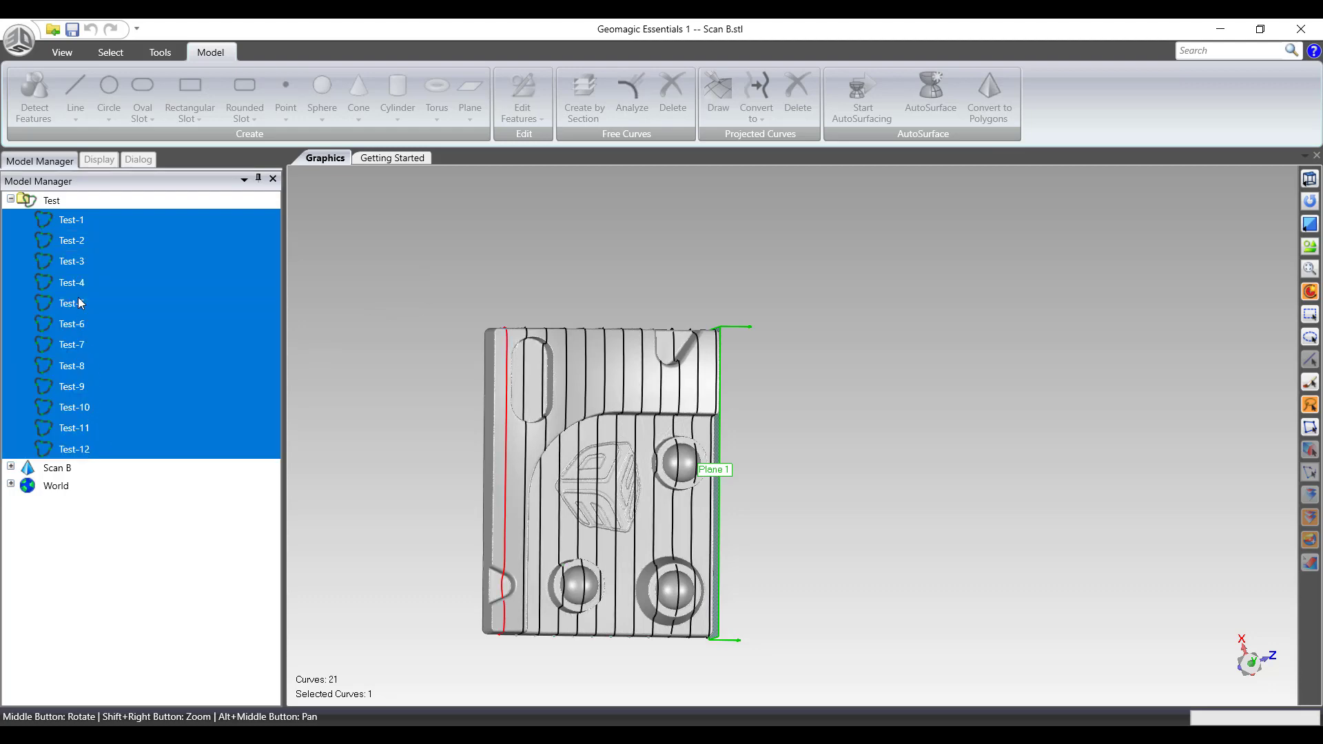
{"action": "right_click", "coordinate": [73, 243]}
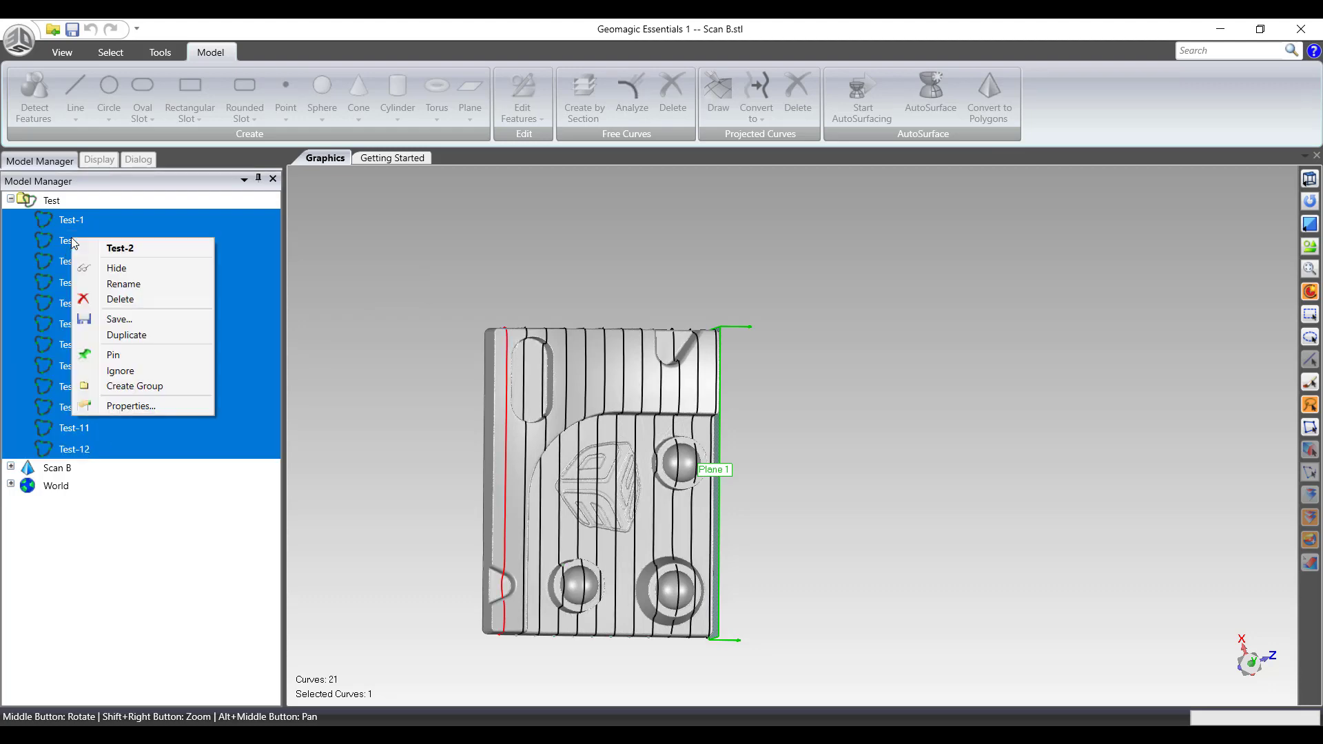
{"action": "left_click", "coordinate": [146, 320]}
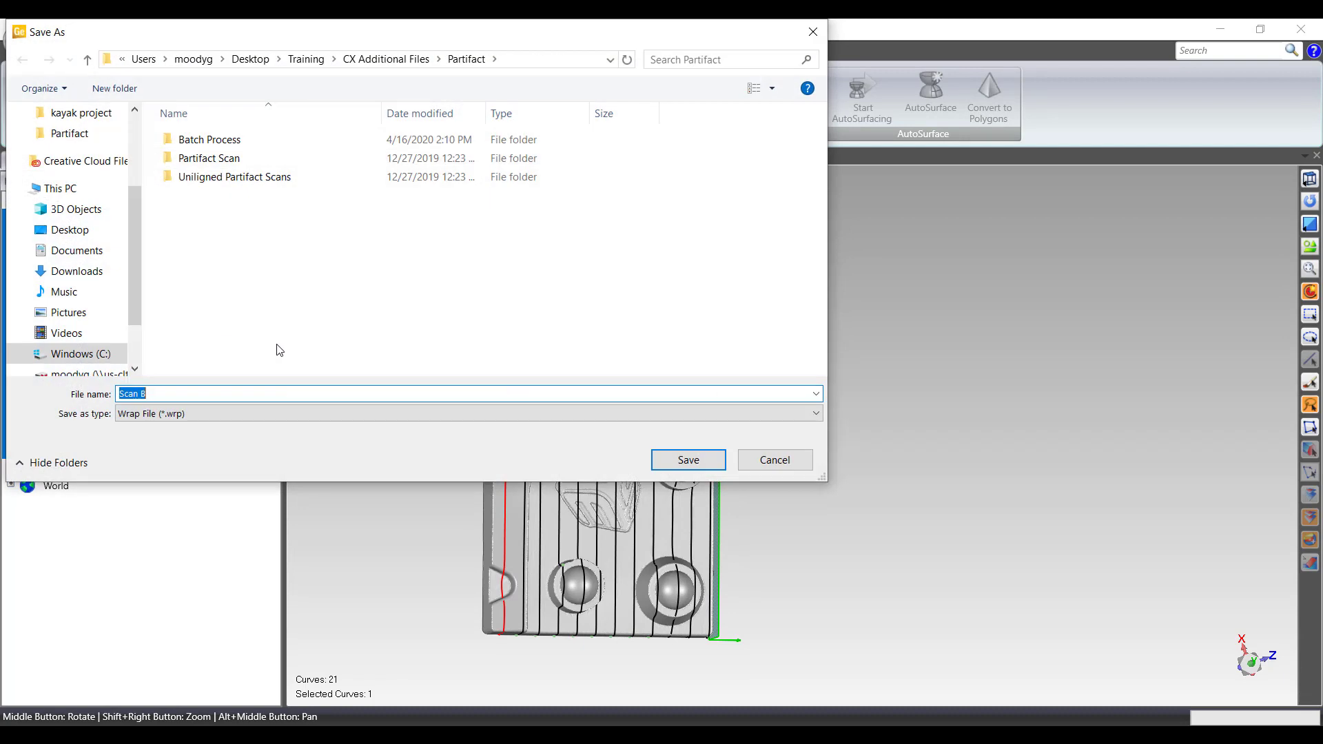
{"action": "left_click", "coordinate": [69, 230]}
{"action": "left_click", "coordinate": [188, 415]}
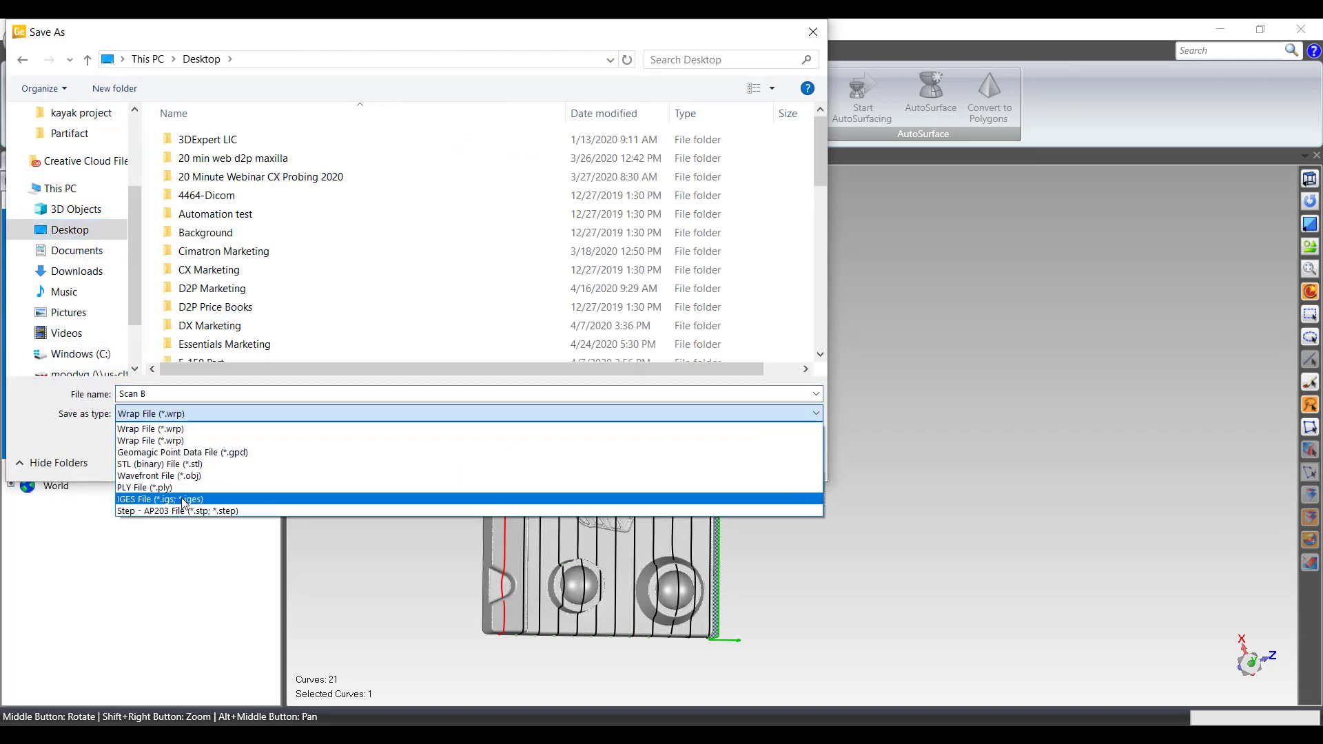
{"action": "left_click", "coordinate": [185, 500]}
{"action": "left_click", "coordinate": [171, 393]}
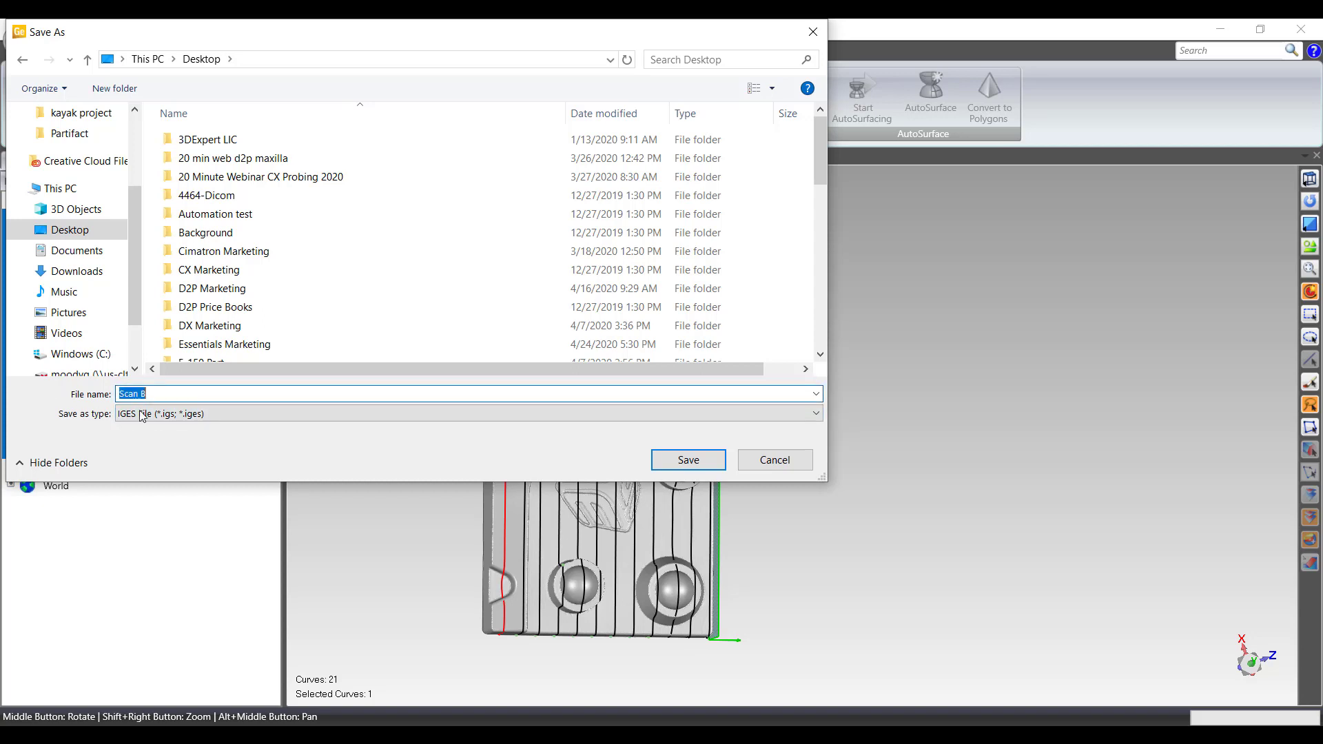
{"action": "type", "text": "Test"}
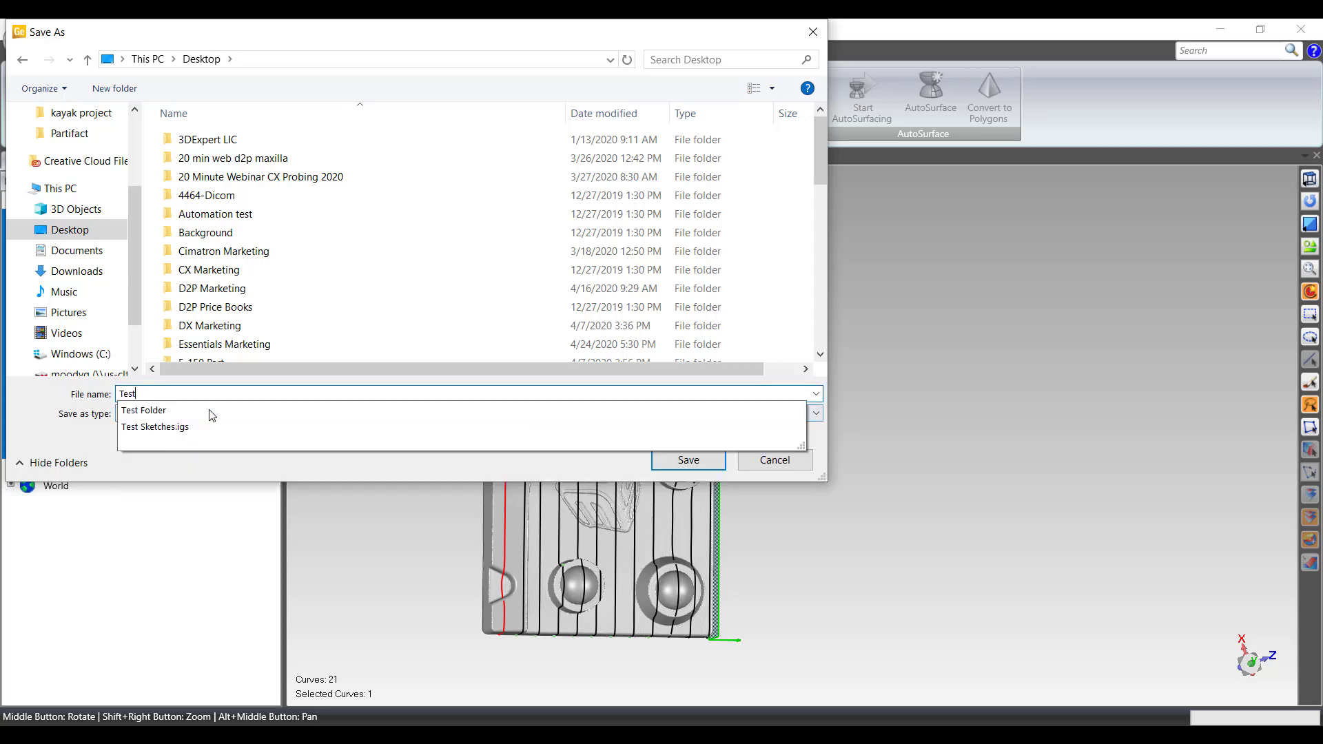
{"action": "type", "text": " ske"}
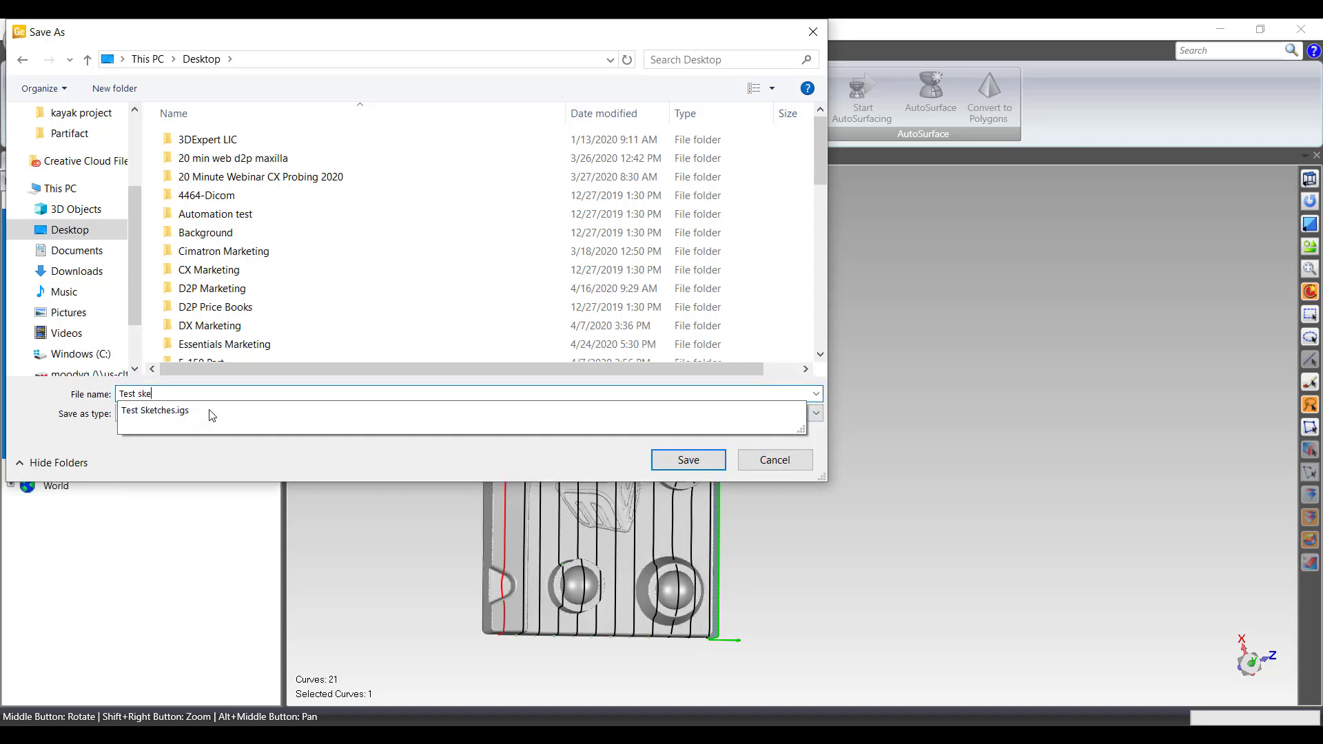
{"action": "key", "text": "Return"}
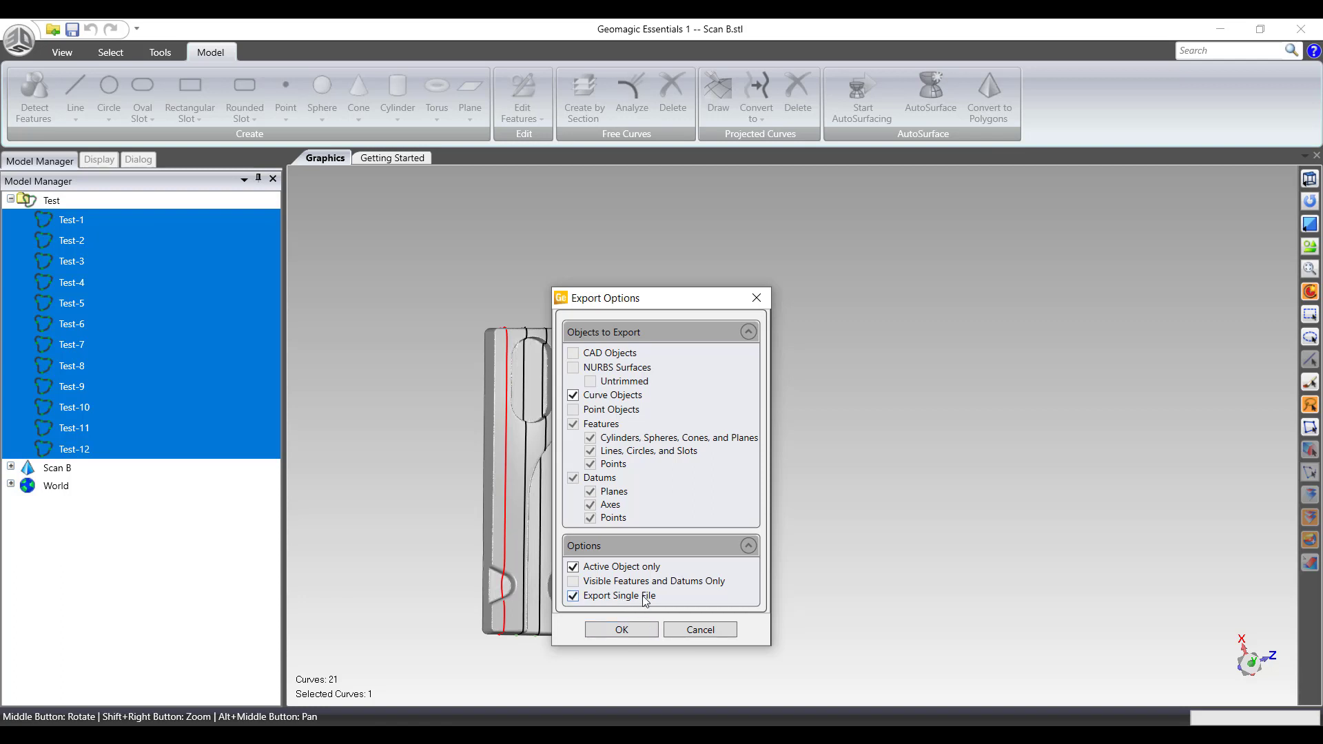
{"action": "left_click", "coordinate": [622, 630]}
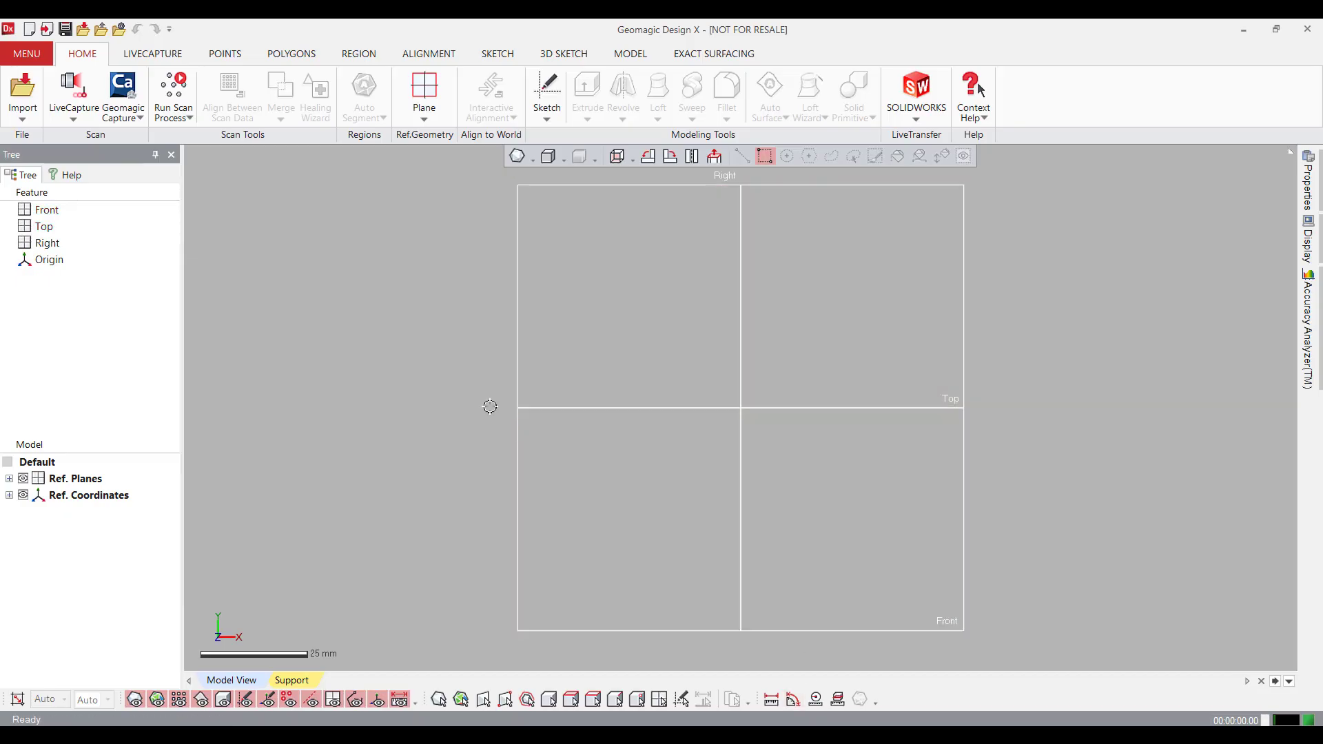
- Import Test Sketches.igs from the Desktop, bringing twelve Test section curves in as 3D Sketch1
{"action": "left_click", "coordinate": [23, 93]}
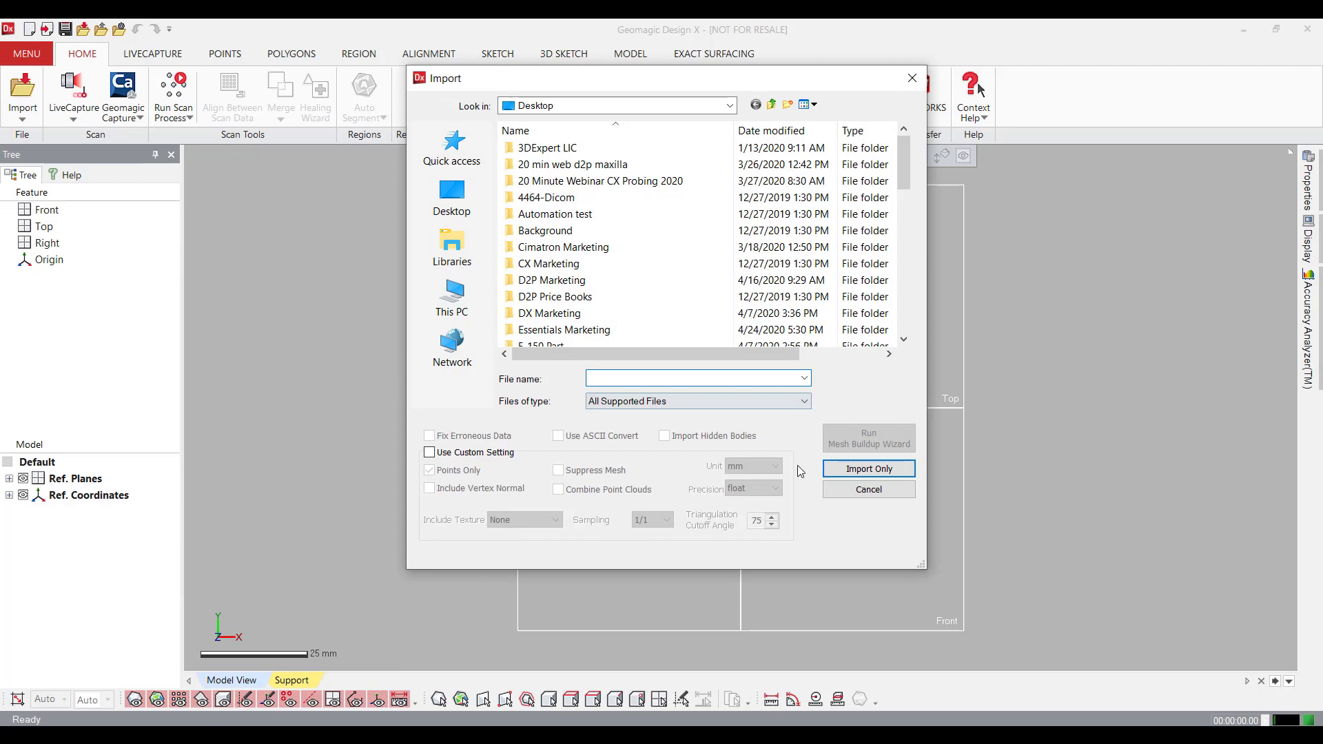
{"action": "scroll", "coordinate": [781, 249], "scroll_direction": "down", "scroll_amount": 7}
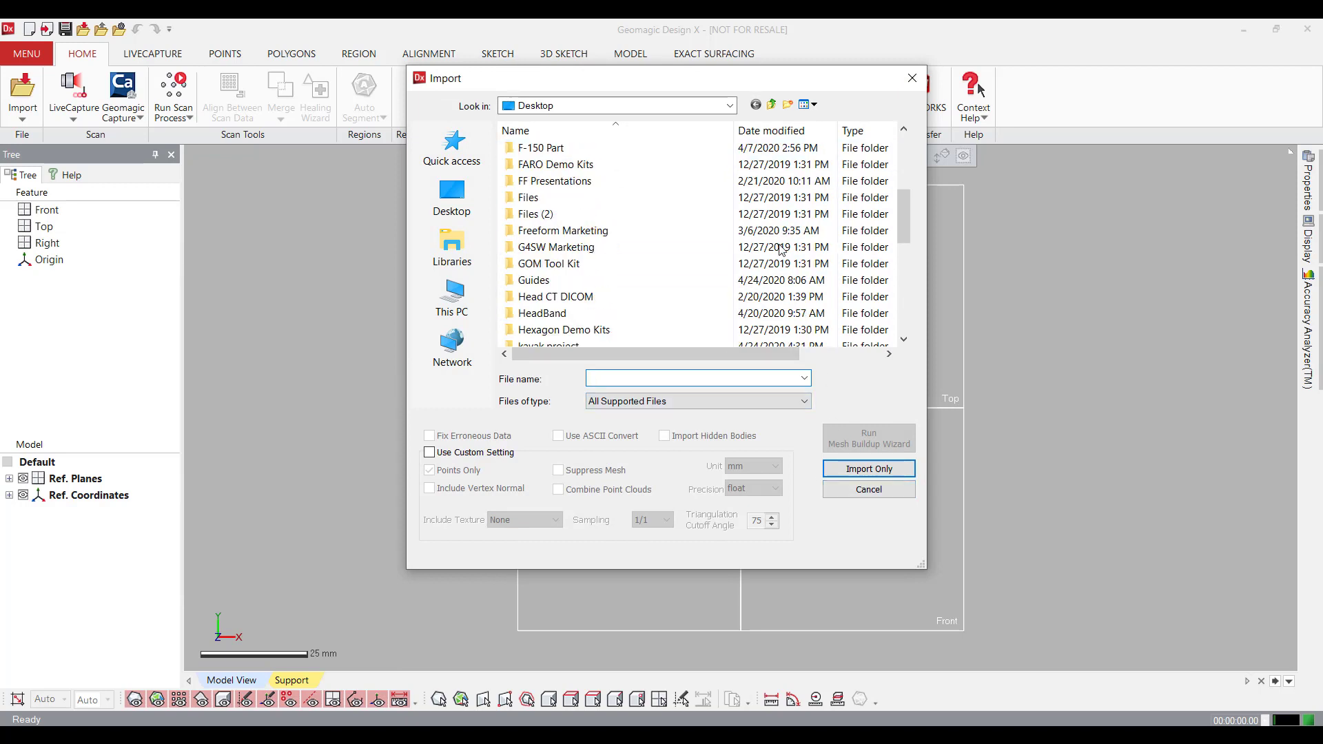
{"action": "scroll", "coordinate": [781, 249], "scroll_direction": "down", "scroll_amount": 3}
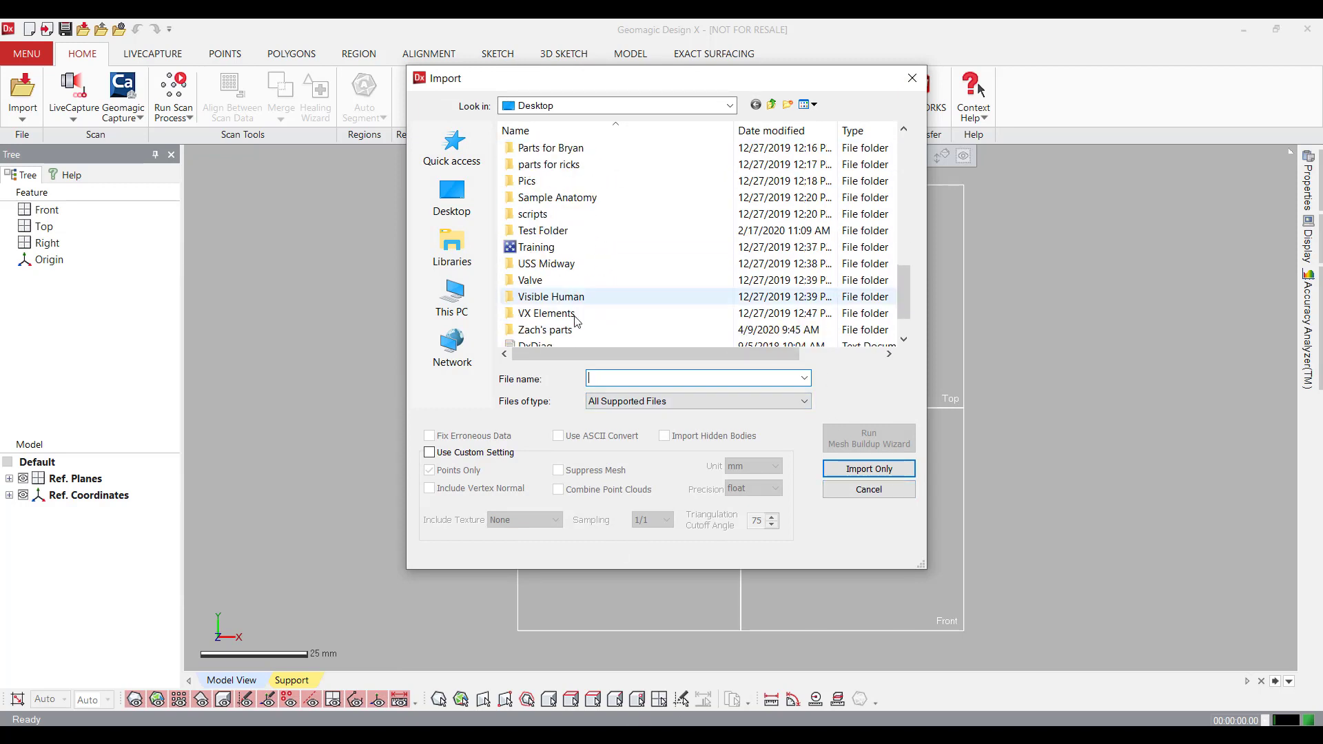
{"action": "scroll", "coordinate": [582, 304], "scroll_direction": "down", "scroll_amount": 1}
{"action": "left_click", "coordinate": [552, 329]}
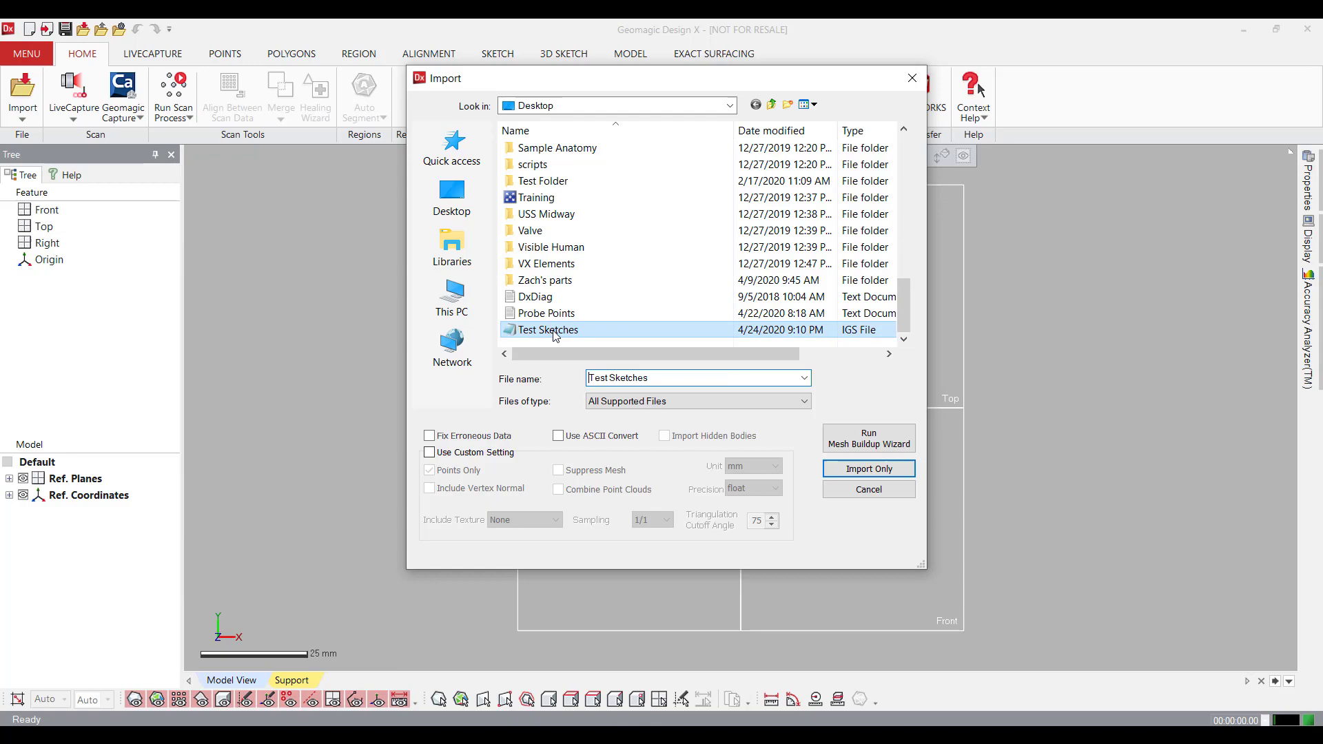
{"action": "left_click", "coordinate": [840, 471]}
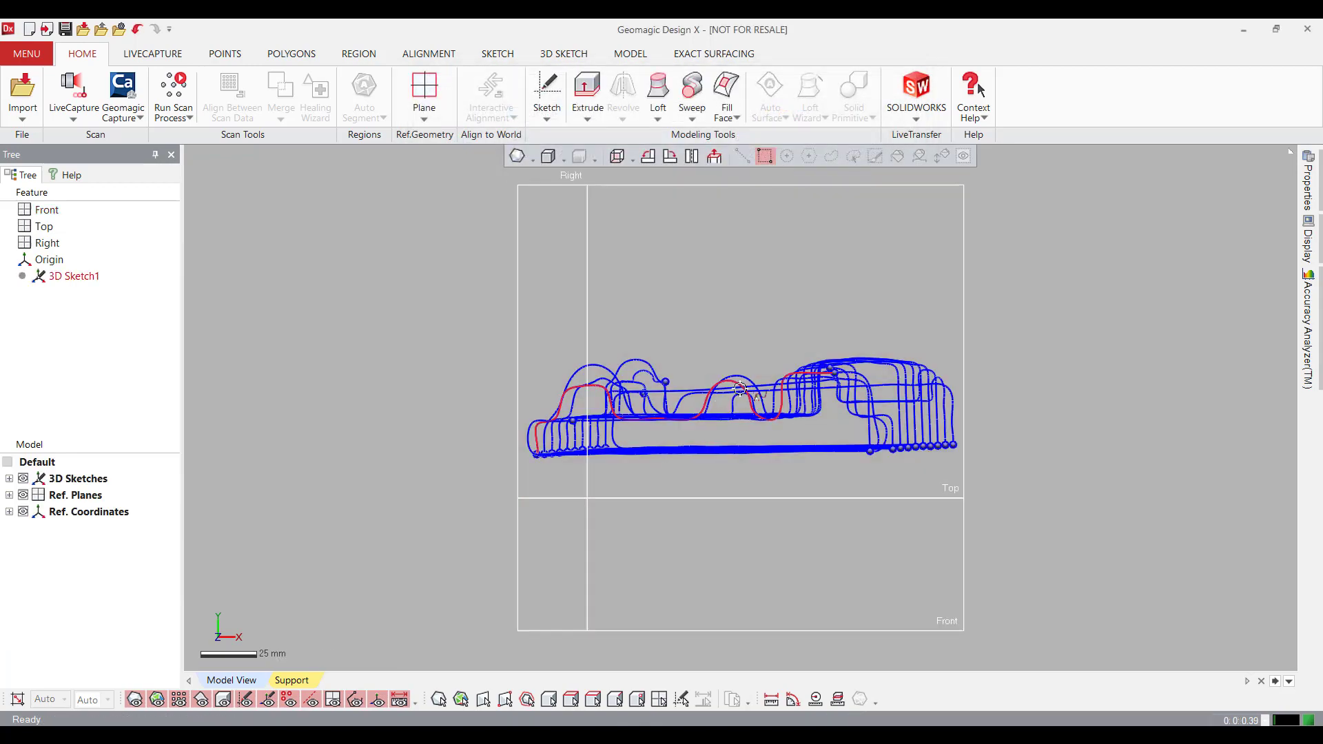
{"action": "mouse_move", "coordinate": [1069, 381]}
{"action": "right_mouse_down"}
{"action": "mouse_move", "coordinate": [1143, 437]}
{"action": "mouse_move", "coordinate": [974, 514]}
{"action": "mouse_move", "coordinate": [557, 533]}
{"action": "mouse_move", "coordinate": [1209, 472]}
{"action": "mouse_move", "coordinate": [830, 611]}
{"action": "mouse_move", "coordinate": [510, 446]}
{"action": "mouse_move", "coordinate": [553, 409]}
{"action": "mouse_move", "coordinate": [962, 561]}
{"action": "mouse_move", "coordinate": [1024, 431]}
{"action": "mouse_move", "coordinate": [800, 422]}
{"action": "mouse_move", "coordinate": [1040, 461]}
{"action": "mouse_move", "coordinate": [1004, 384]}
{"action": "mouse_move", "coordinate": [1040, 358]}
{"action": "mouse_move", "coordinate": [1064, 365]}
{"action": "mouse_move", "coordinate": [995, 378]}
{"action": "mouse_move", "coordinate": [1004, 386]}
{"action": "right_mouse_up"}
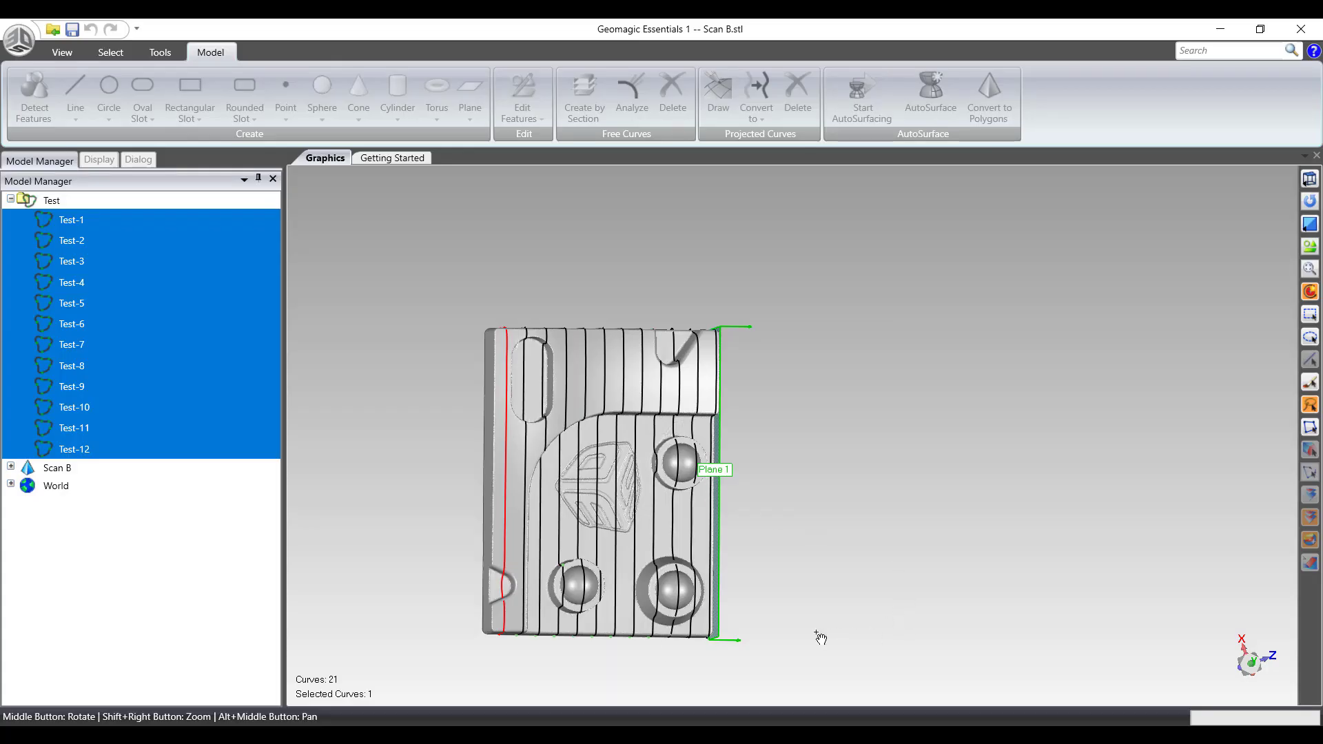
- Delete the Test curve group from the Model Manager, confirming with Yes
{"action": "right_click", "coordinate": [671, 329]}
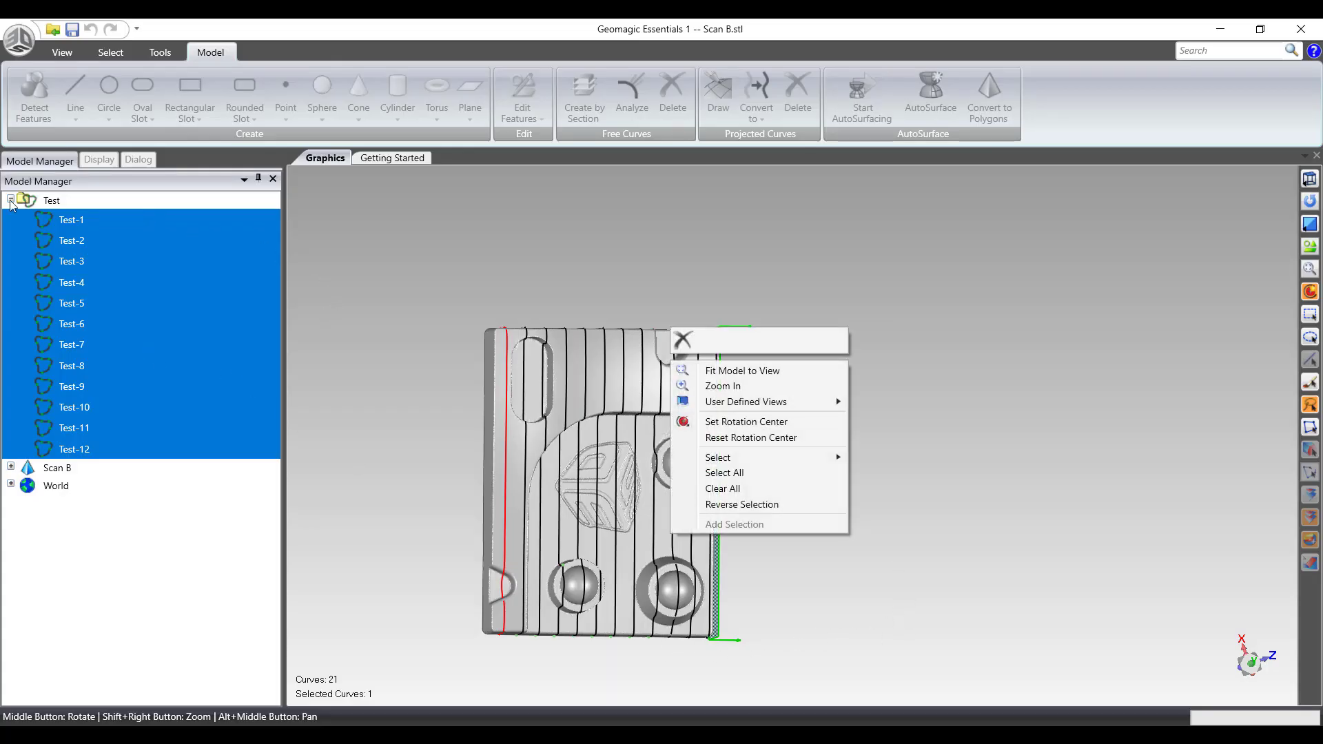
{"action": "left_click", "coordinate": [46, 199]}
{"action": "right_click", "coordinate": [47, 200]}
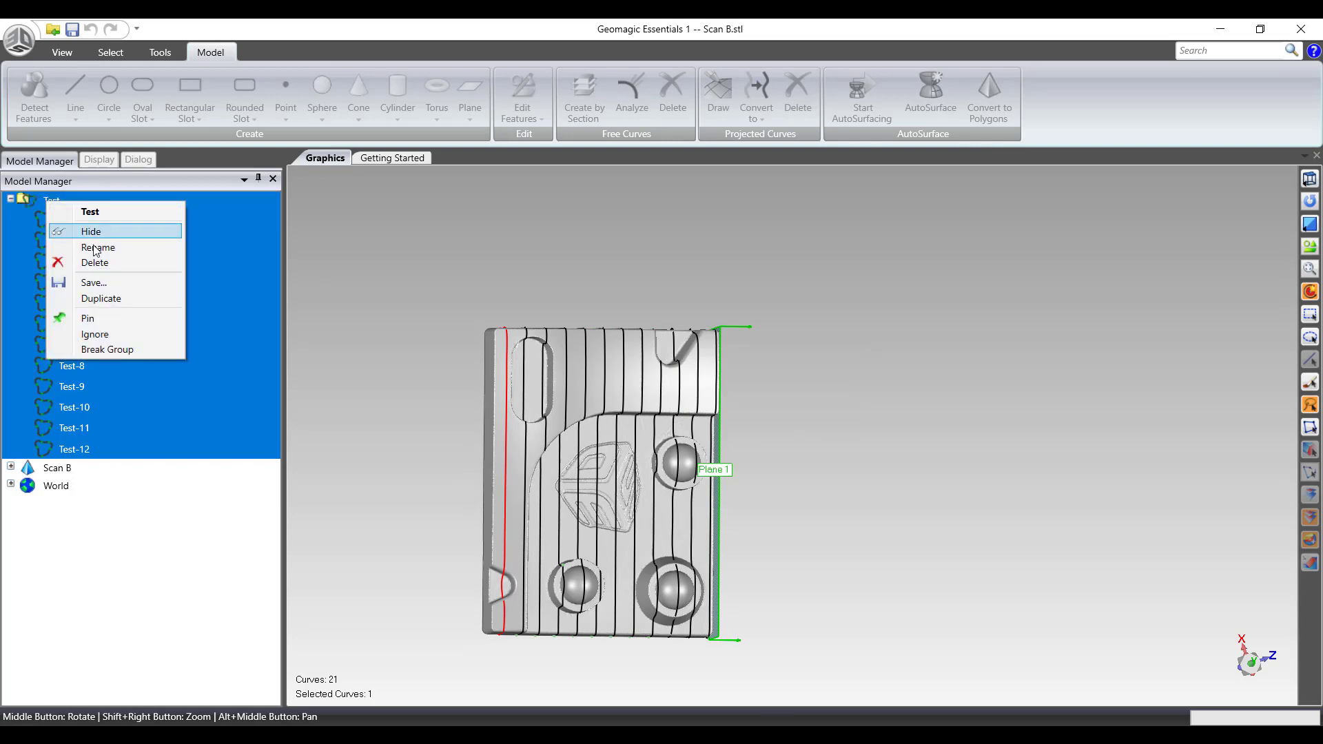
{"action": "left_click", "coordinate": [95, 262]}
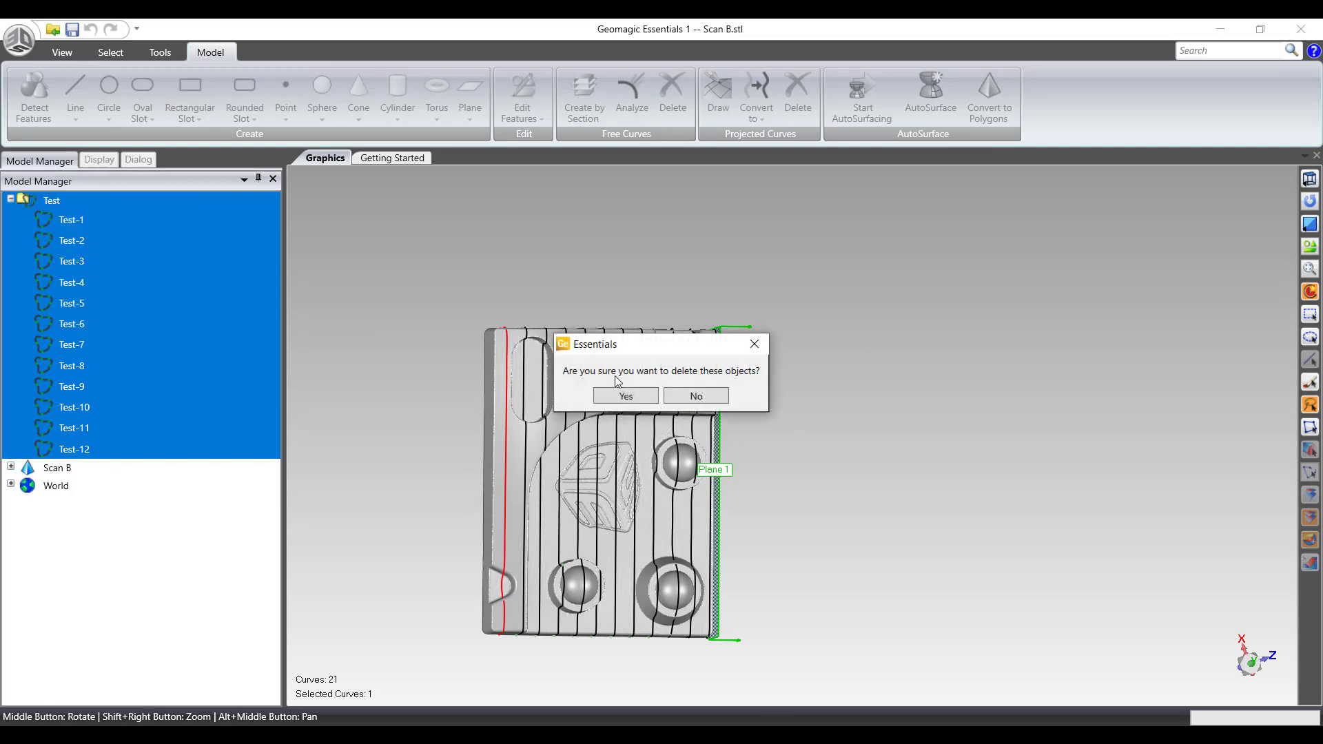
{"action": "left_click", "coordinate": [626, 396]}
- Select the scan's raised top face in red using connected-region selection
{"action": "middle_click_drag", "start_coordinate": [945, 579], "coordinate": [492, 364]}
{"action": "scroll", "coordinate": [710, 369], "scroll_direction": "down", "scroll_amount": 1}
{"action": "scroll", "coordinate": [570, 457], "scroll_direction": "up", "scroll_amount": 3}
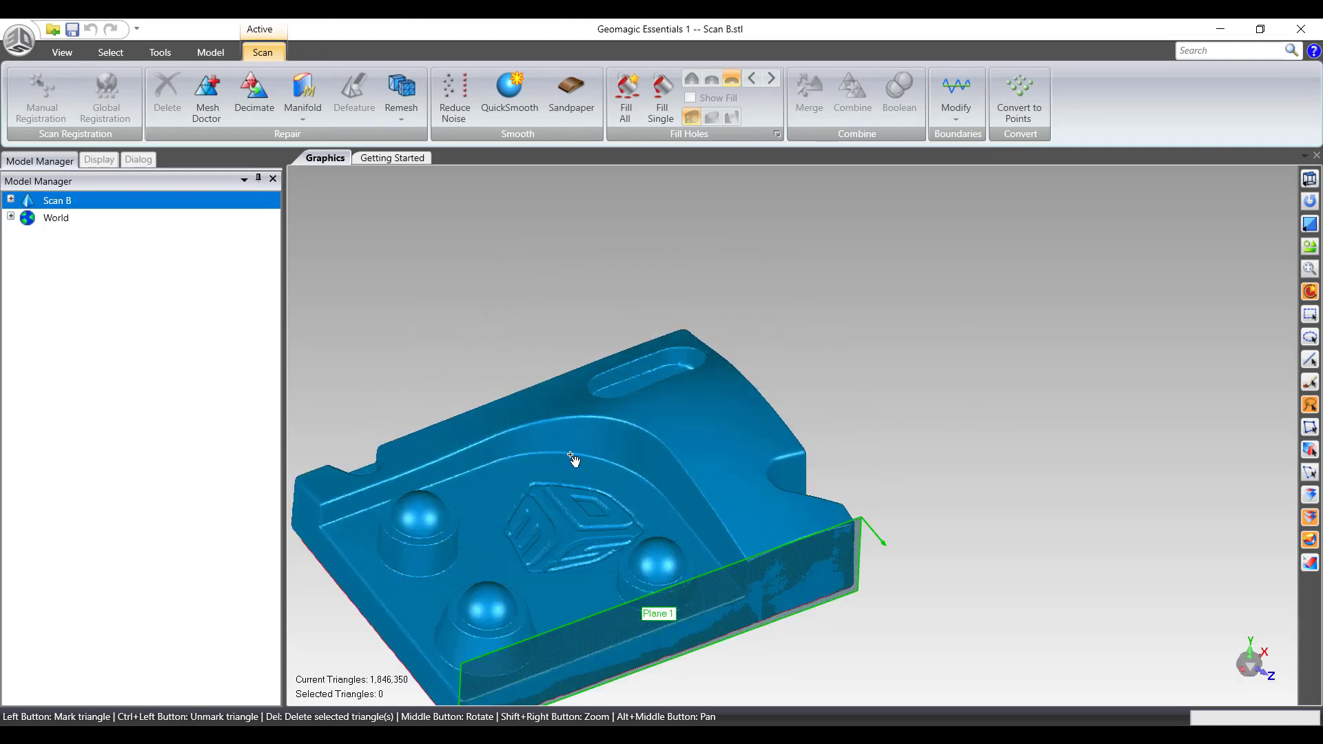
{"action": "middle_click_drag", "start_coordinate": [591, 455], "coordinate": [809, 373], "text": "alt"}
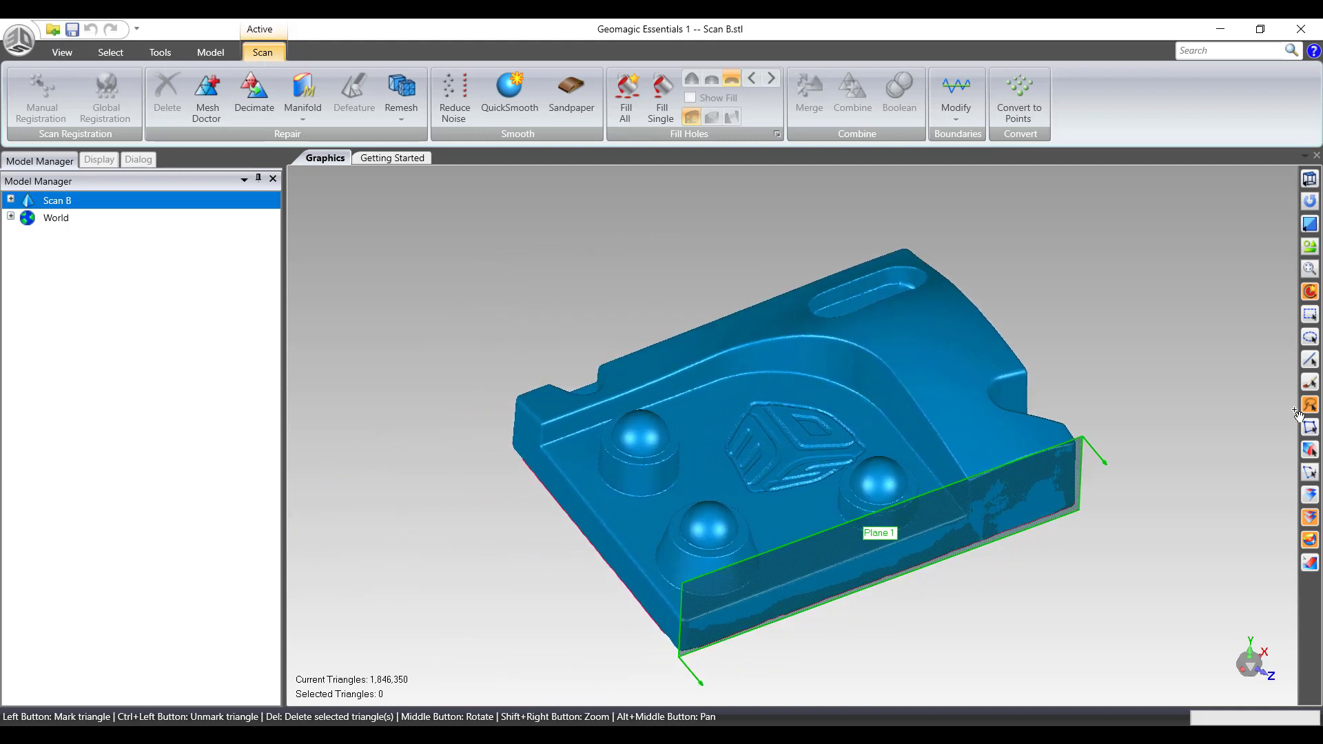
{"action": "left_click", "coordinate": [1314, 452]}
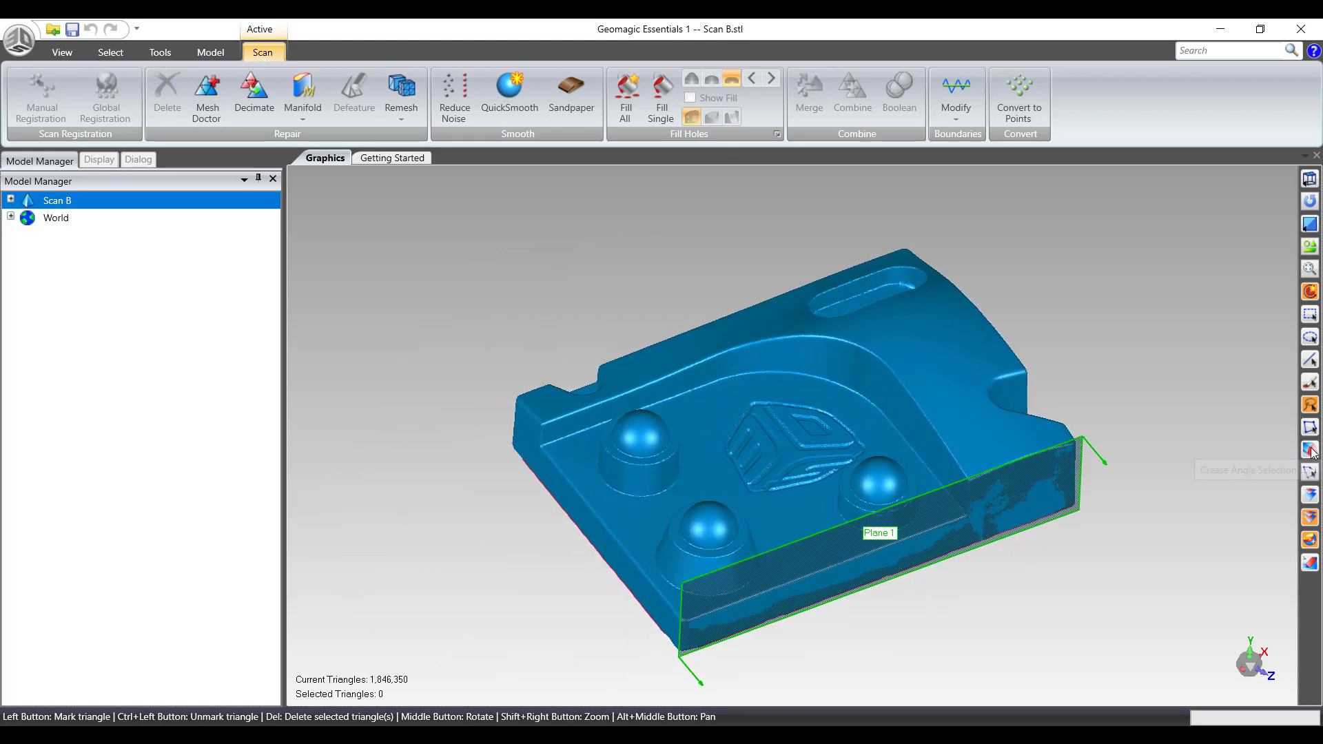
{"action": "left_click", "coordinate": [950, 374]}
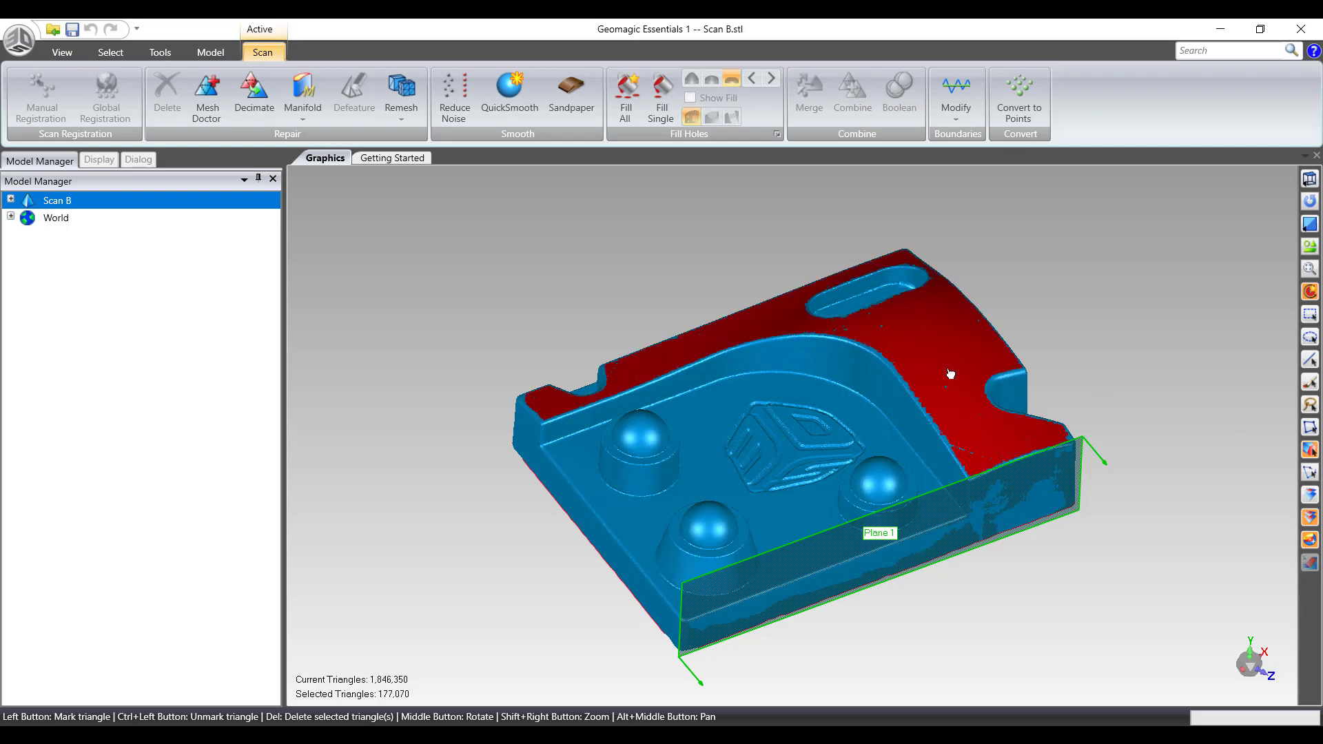
{"action": "left_click", "coordinate": [214, 53]}
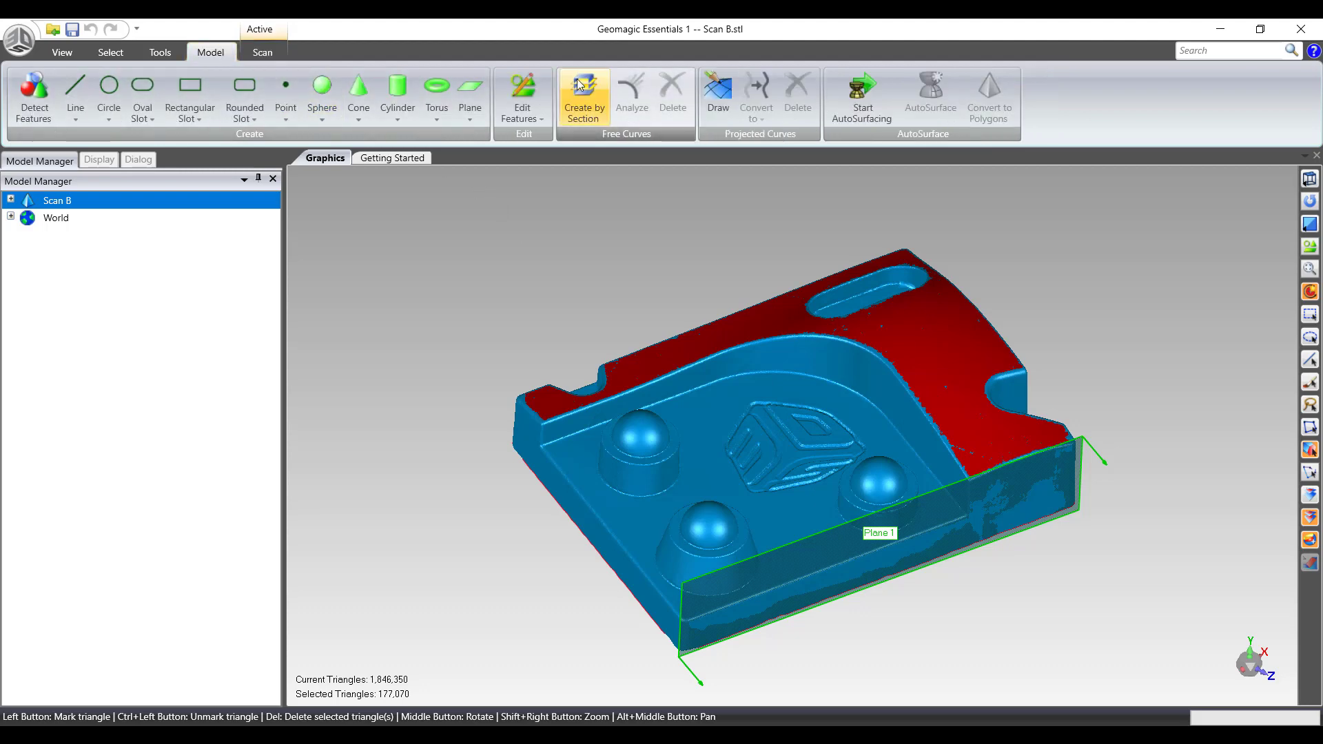
- Start Create by Section on Object Feature Plane Plane 1 with a -2 mm position
{"action": "left_click", "coordinate": [583, 87]}
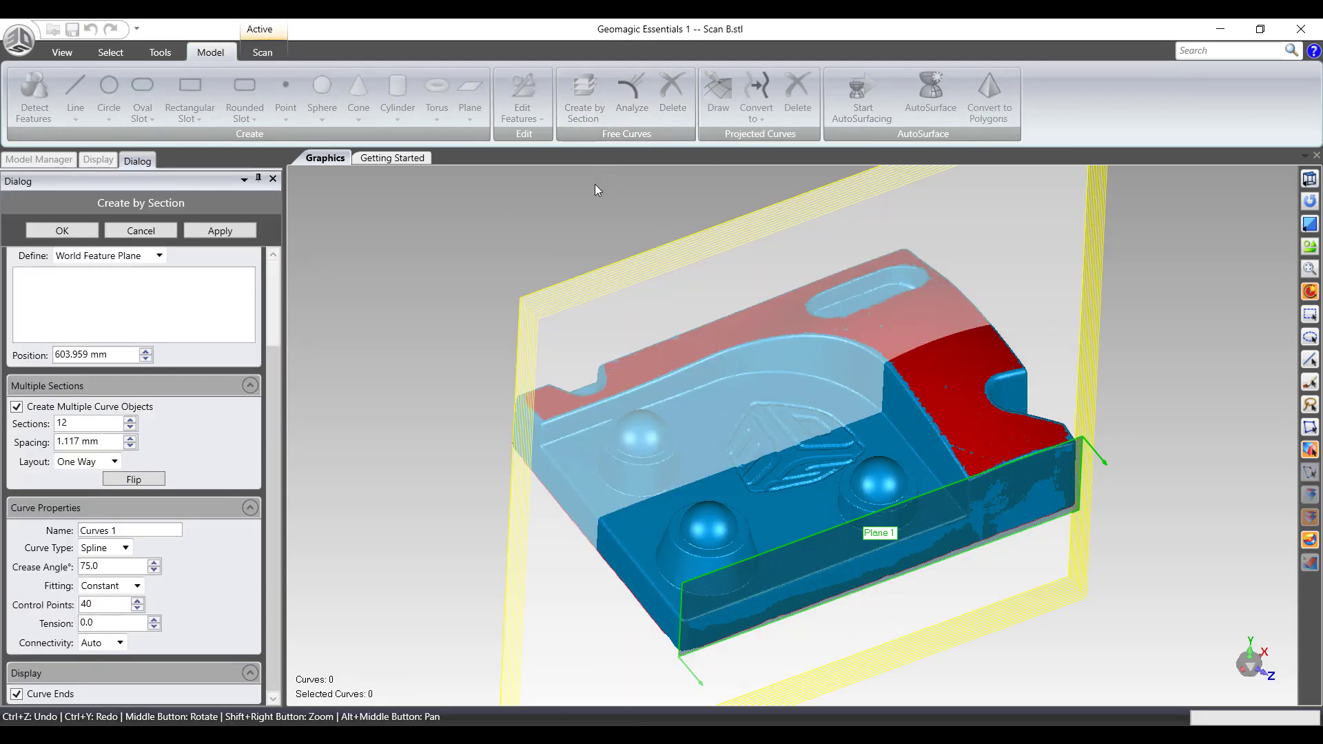
{"action": "left_click", "coordinate": [154, 257]}
{"action": "left_click", "coordinate": [111, 322]}
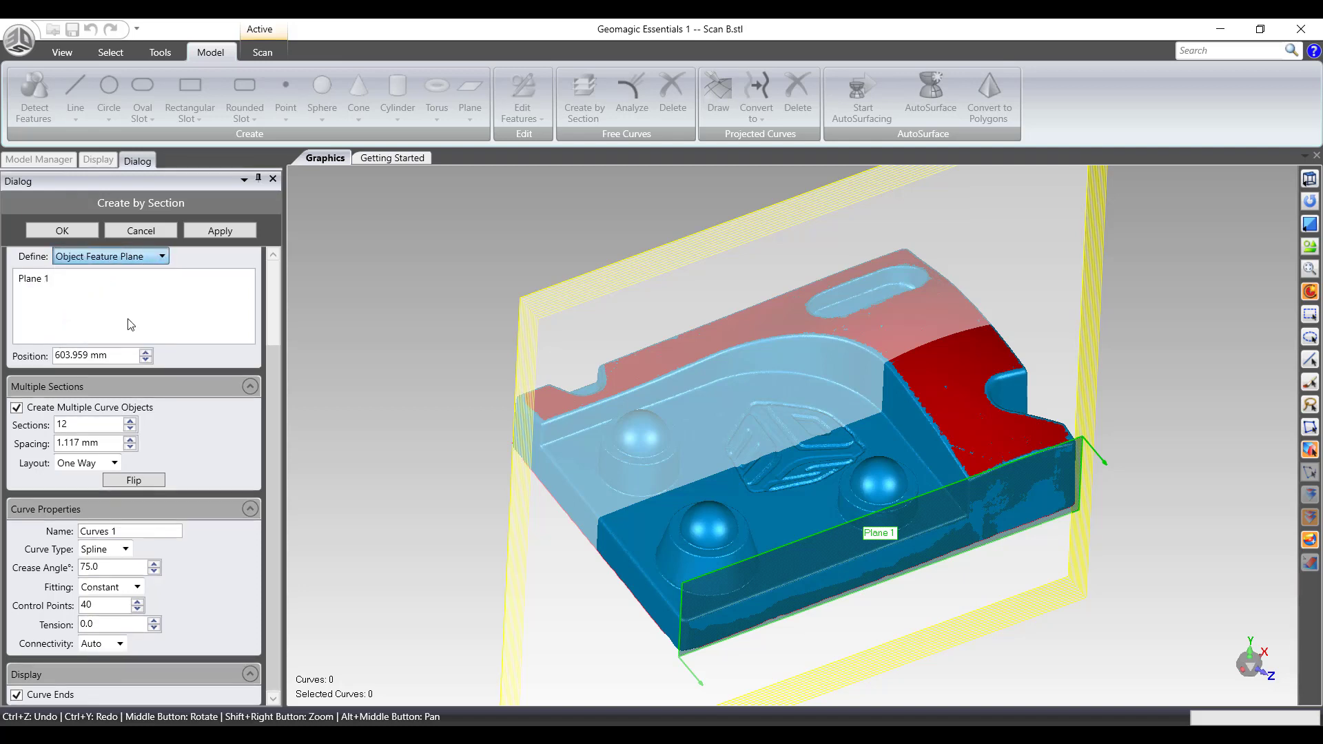
{"action": "left_click", "coordinate": [791, 578]}
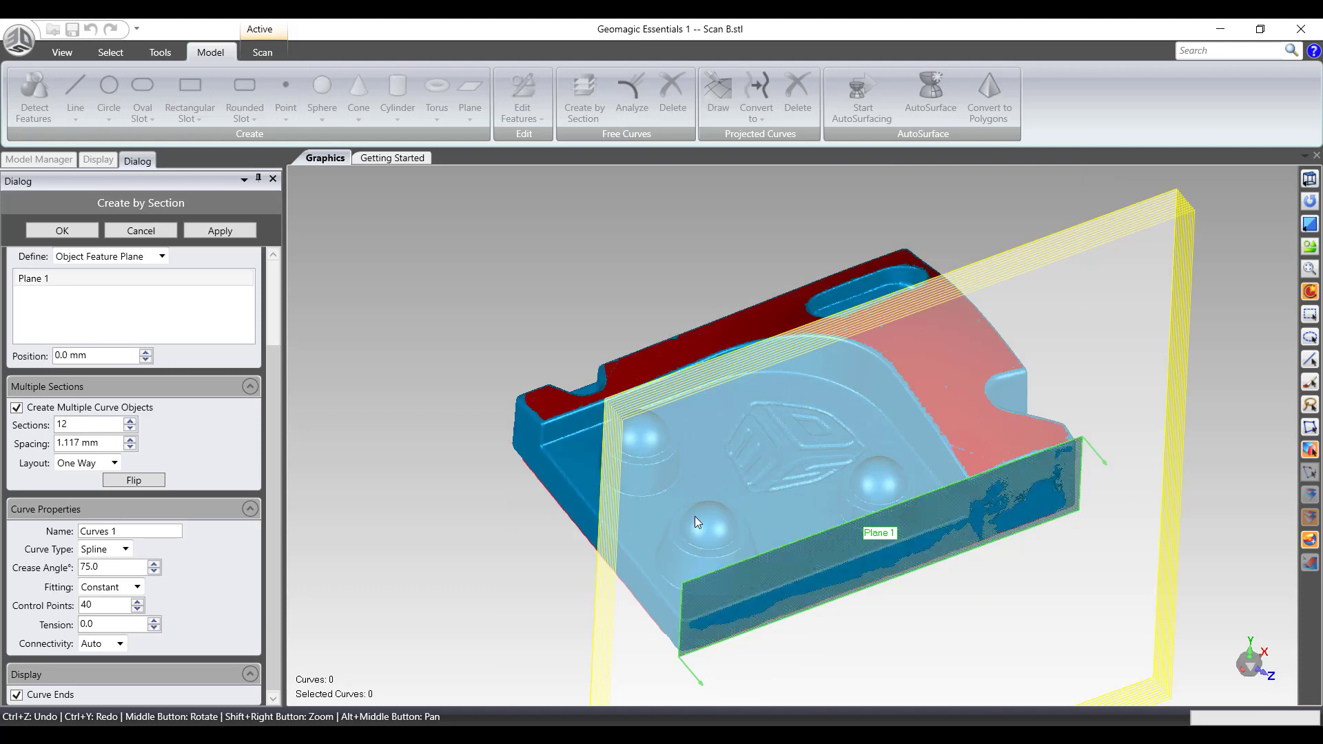
{"action": "left_click", "coordinate": [93, 355]}
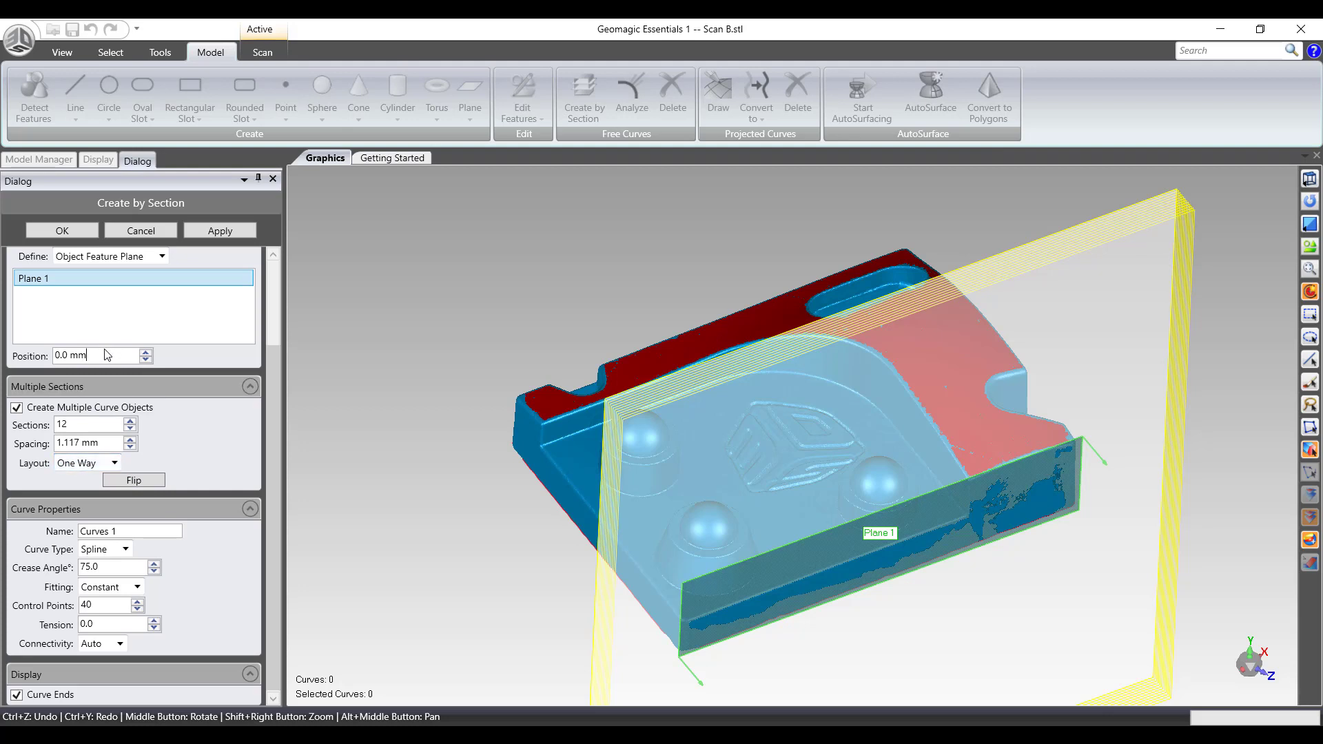
{"action": "left_click_drag", "start_coordinate": [107, 355], "coordinate": [2, 360]}
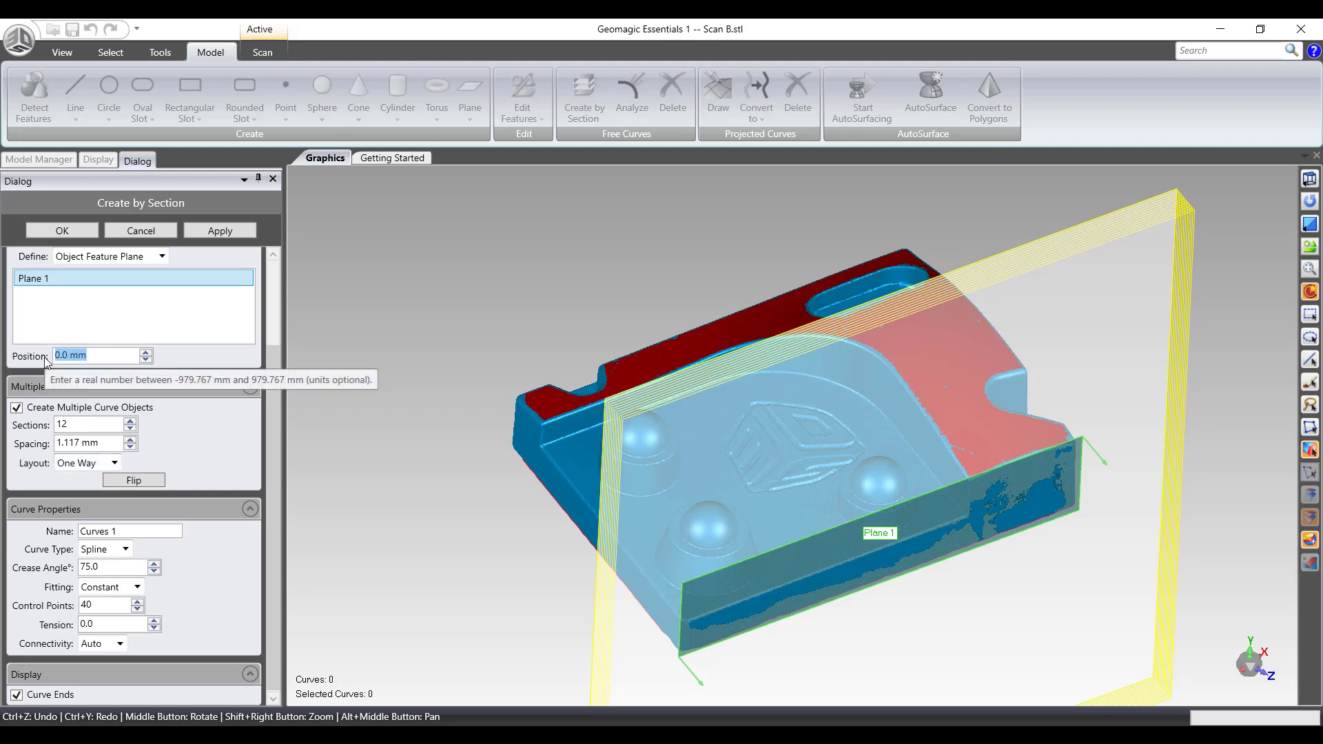
{"action": "type", "text": "-2"}
{"action": "key", "text": "Return"}
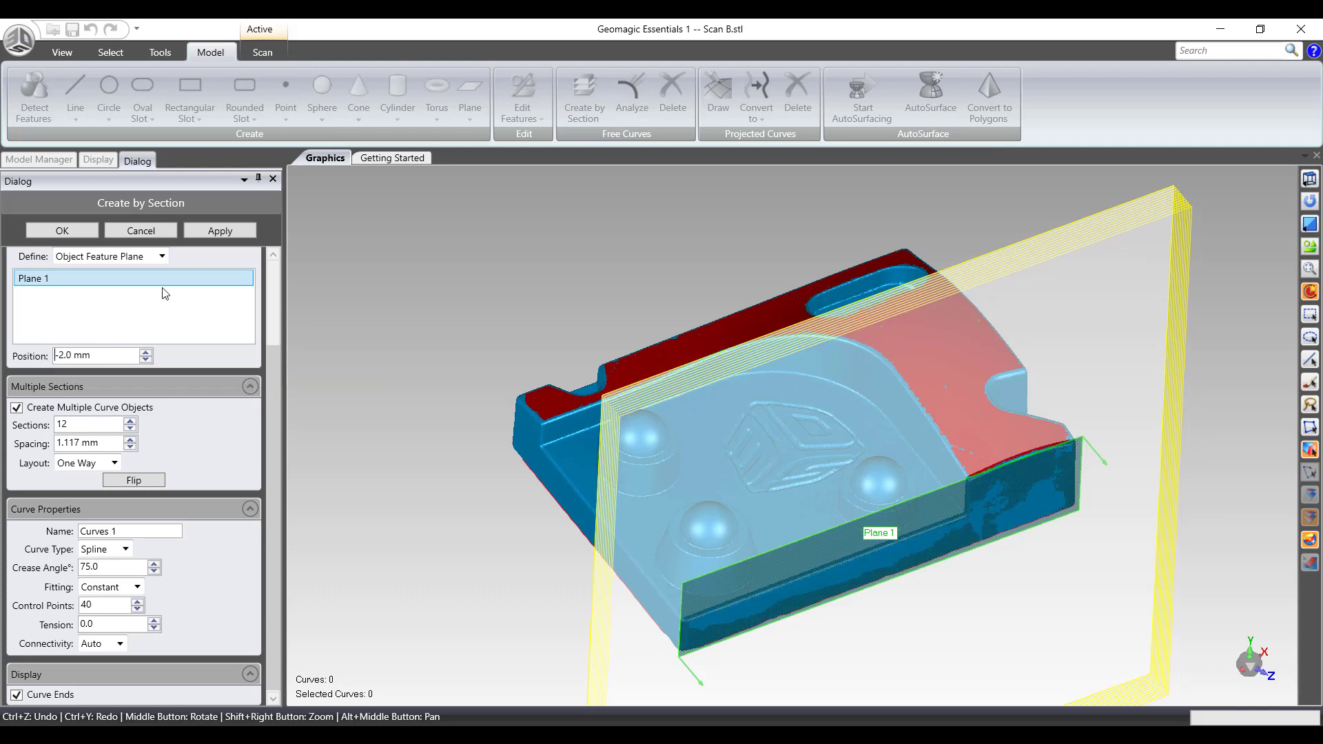
- Flip the sections to the other side and set the spacing to 5 mm
{"action": "left_click", "coordinate": [100, 442]}
{"action": "type", "text": "10"}
{"action": "key", "text": "Return"}
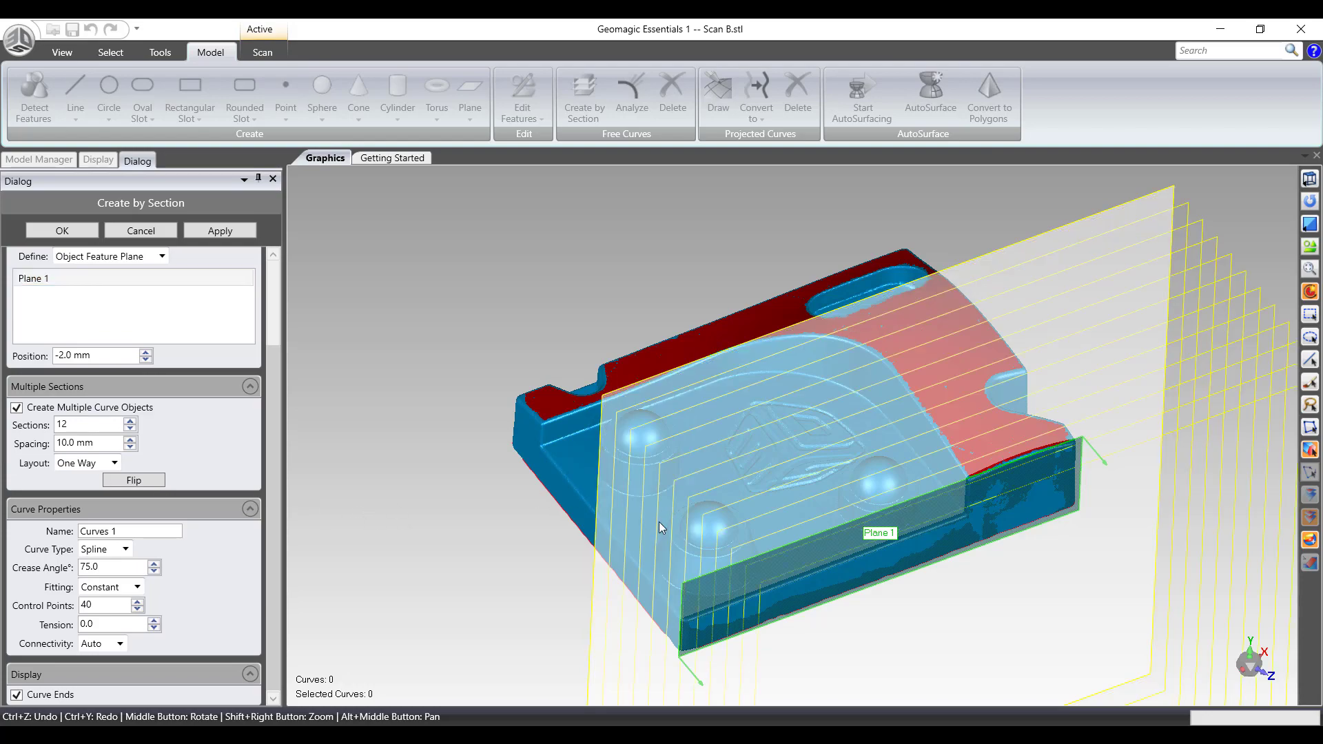
{"action": "middle_click_drag", "start_coordinate": [659, 522], "coordinate": [685, 455]}
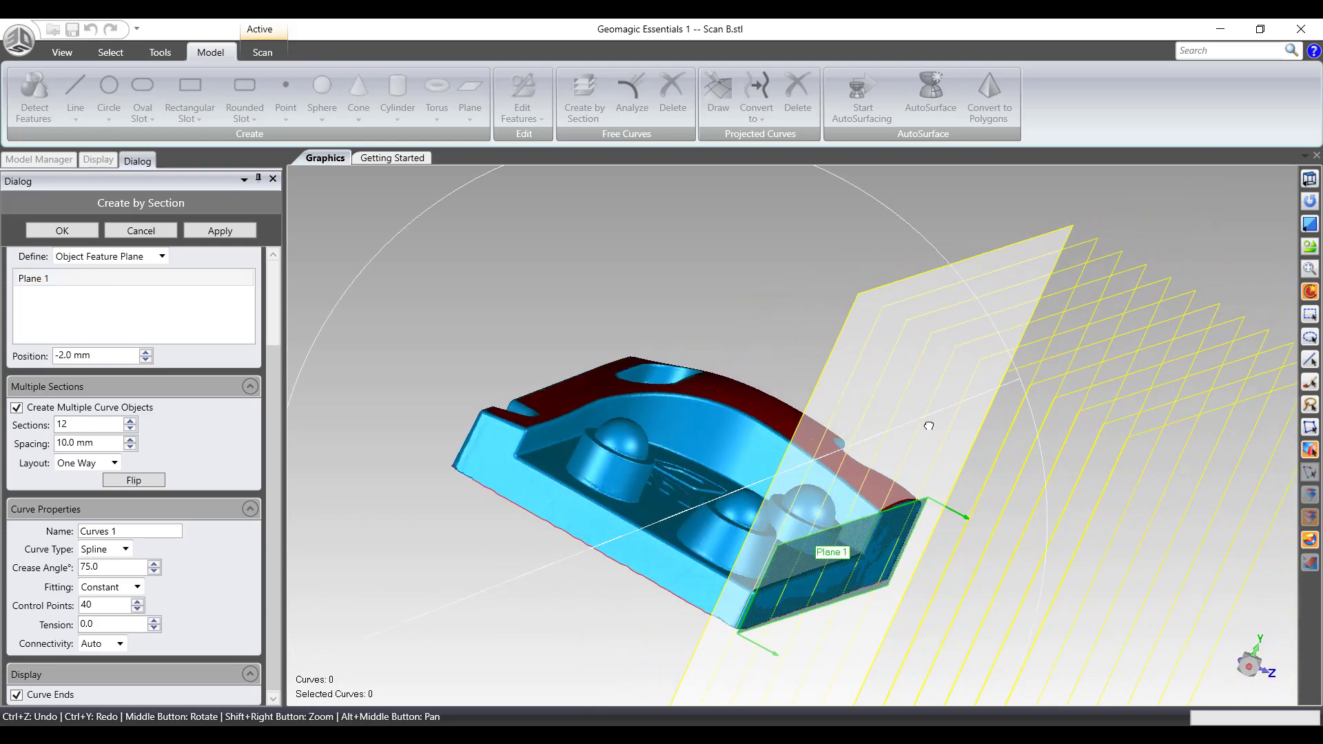
{"action": "left_click", "coordinate": [141, 482]}
{"action": "middle_click_drag", "start_coordinate": [800, 432], "coordinate": [672, 500]}
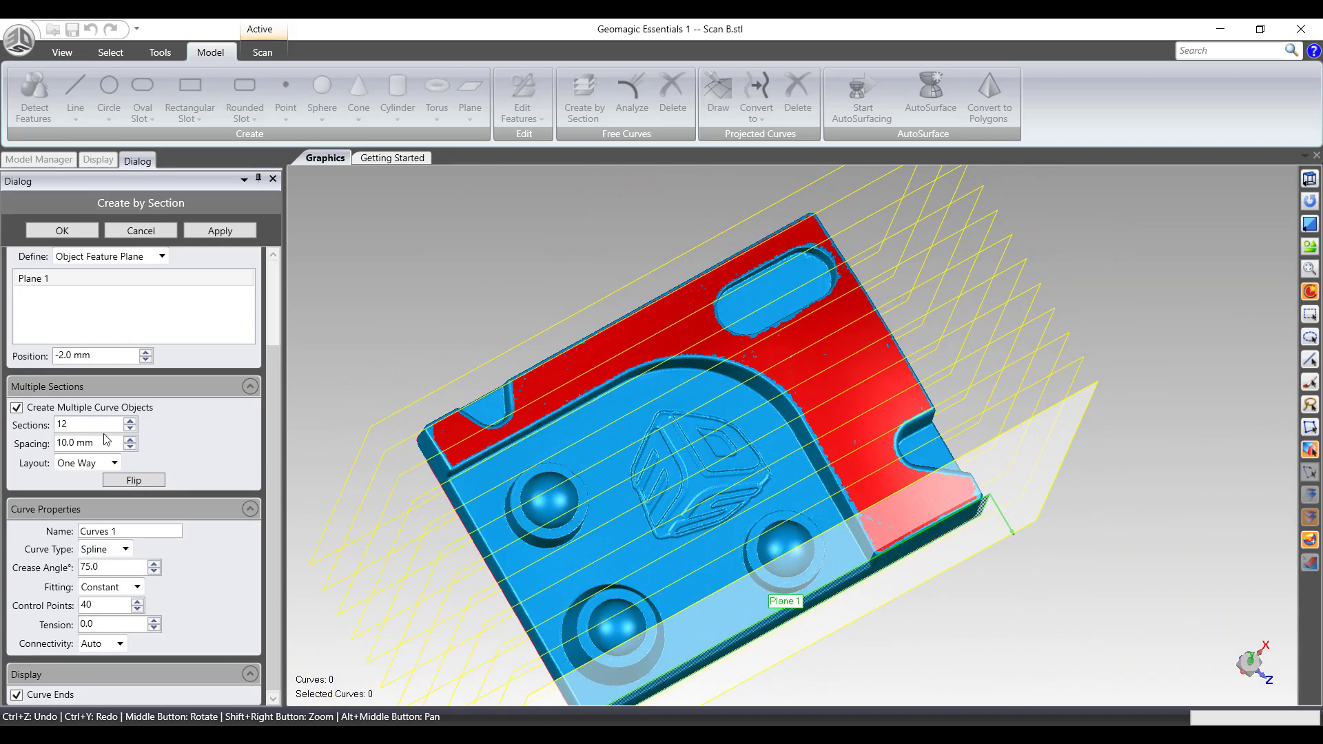
{"action": "left_click_drag", "start_coordinate": [114, 443], "coordinate": [2, 441]}
{"action": "left_click", "coordinate": [17, 431]}
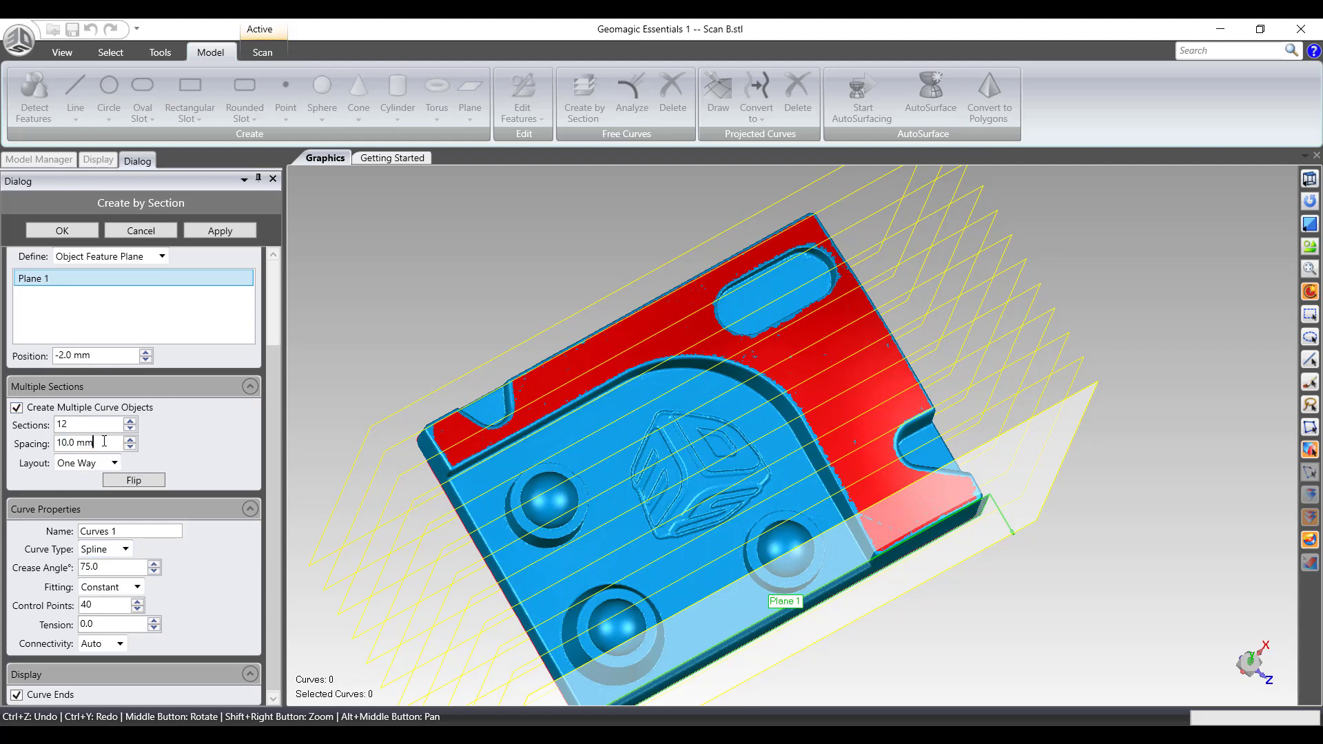
{"action": "left_click_drag", "start_coordinate": [104, 442], "coordinate": [8, 435]}
{"action": "type", "text": "5"}
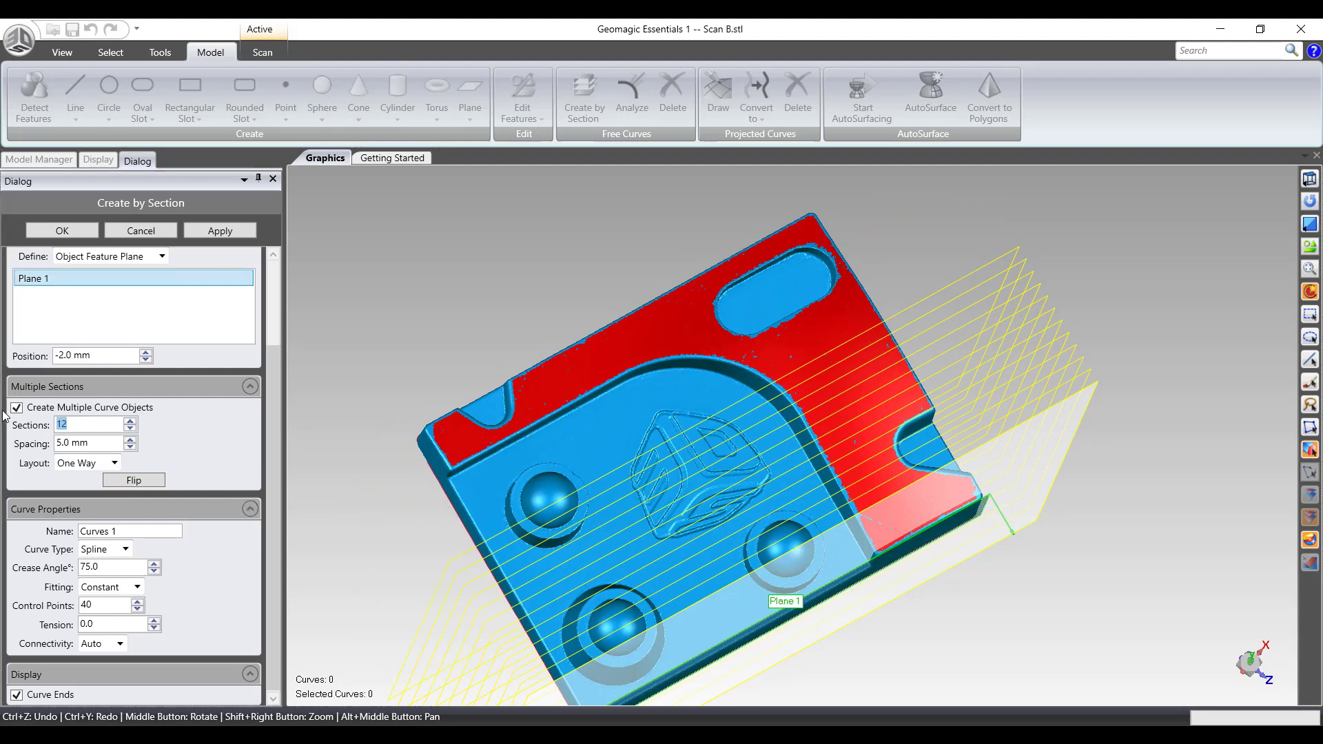
- Set the number of sections to 25
{"action": "left_click_drag", "start_coordinate": [73, 425], "coordinate": [32, 416]}
{"action": "type", "text": "20"}
{"action": "key", "text": "Return"}
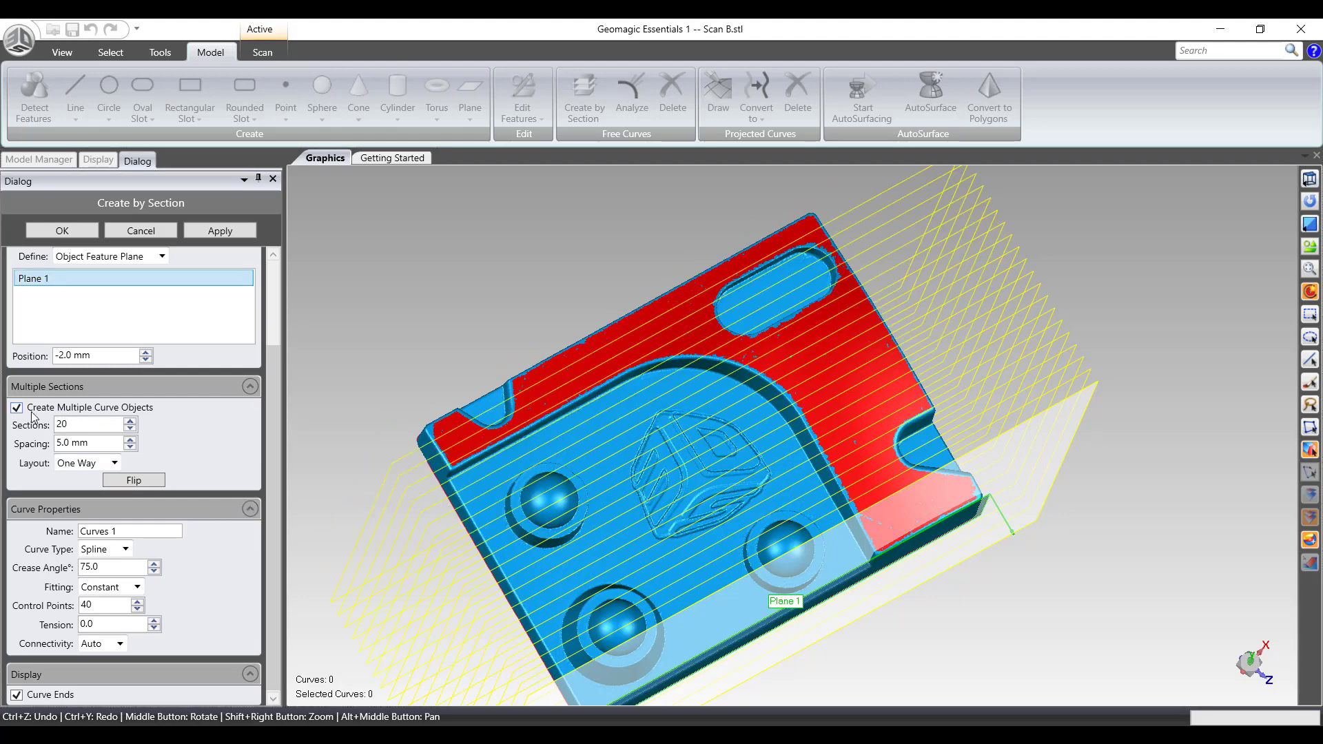
{"action": "double_click", "coordinate": [76, 424]}
{"action": "type", "text": "25"}
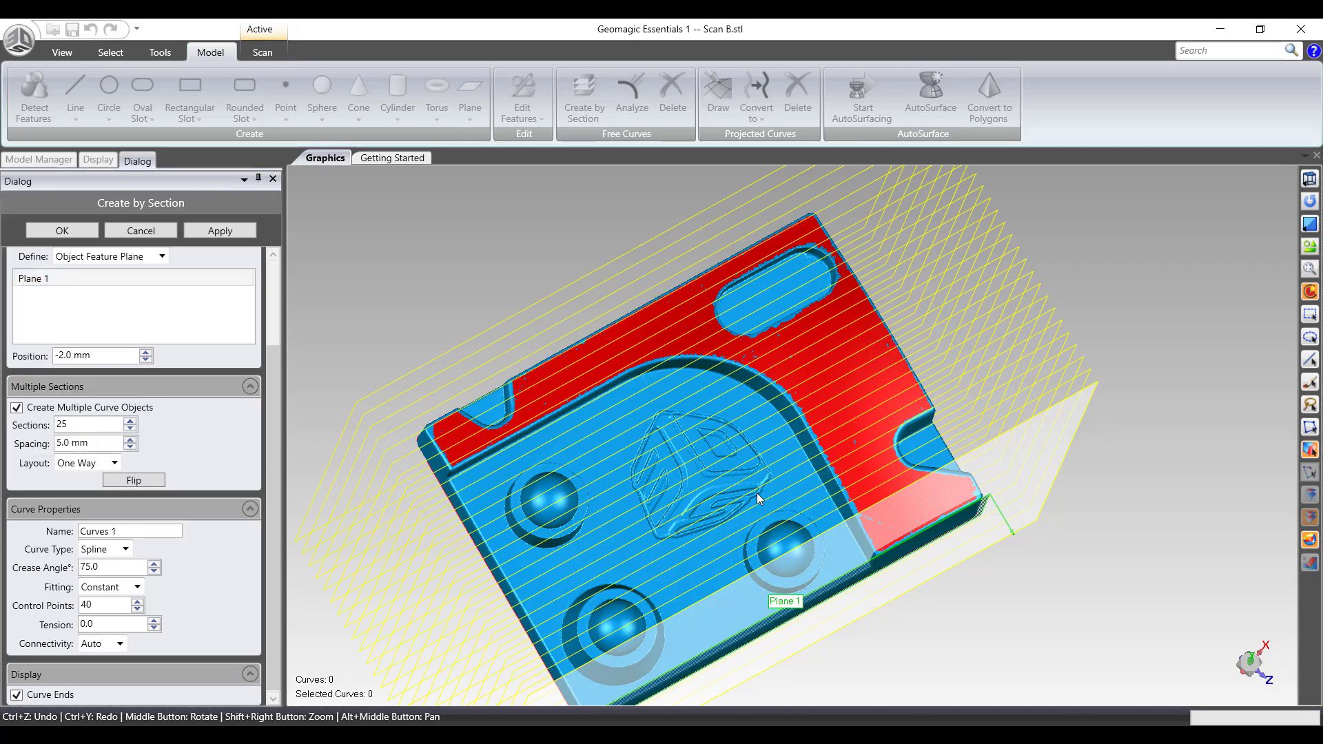
{"action": "middle_click_drag", "start_coordinate": [758, 498], "coordinate": [736, 529]}
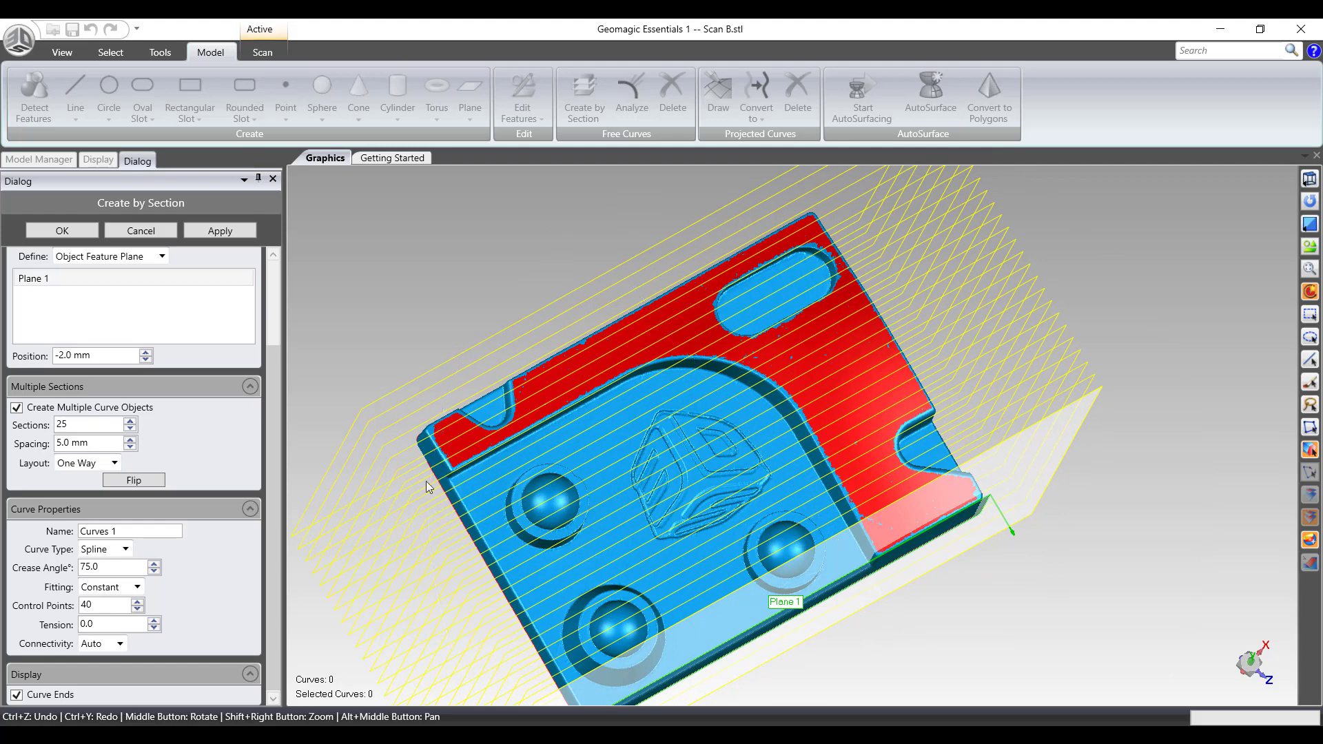
- Fit curves by Tolerance at 0.1 mm, apply to generate the spline sections, and accept
{"action": "left_click", "coordinate": [125, 592]}
{"action": "left_click", "coordinate": [104, 617]}
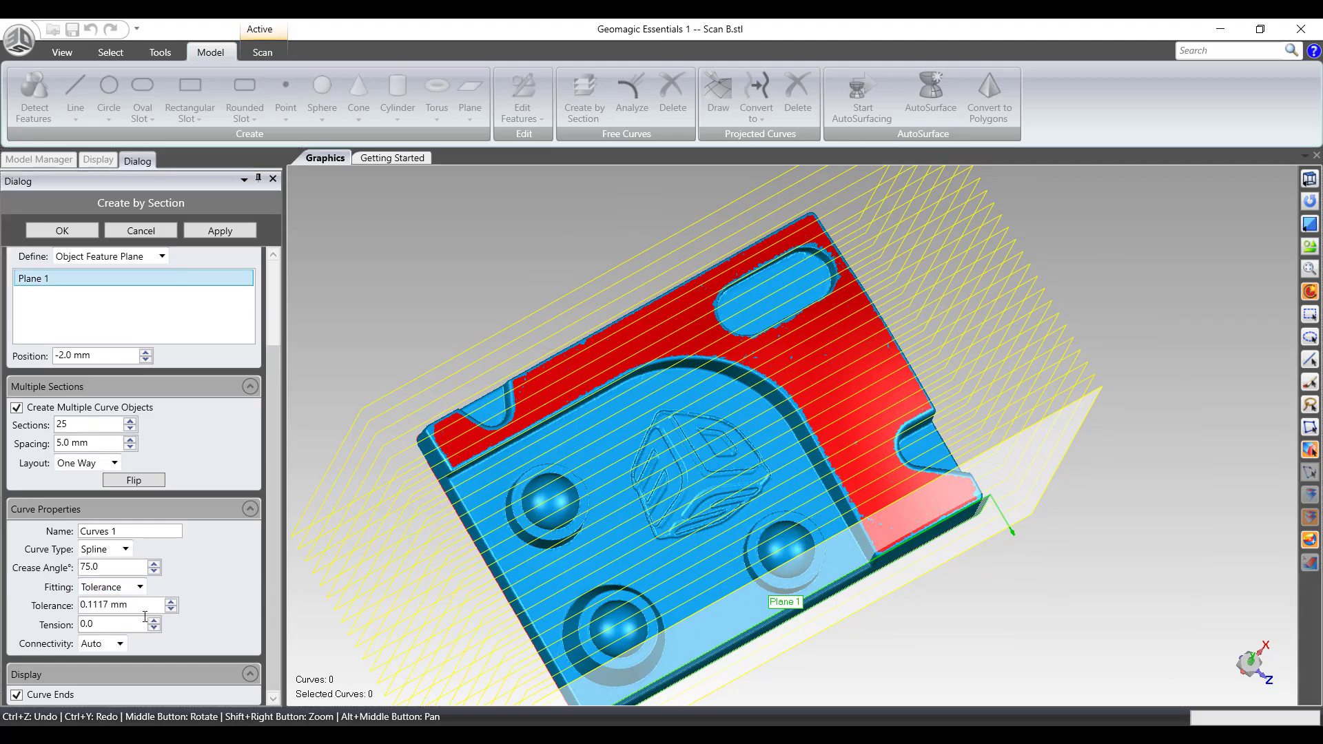
{"action": "left_click", "coordinate": [89, 603]}
{"action": "type", "text": ".1"}
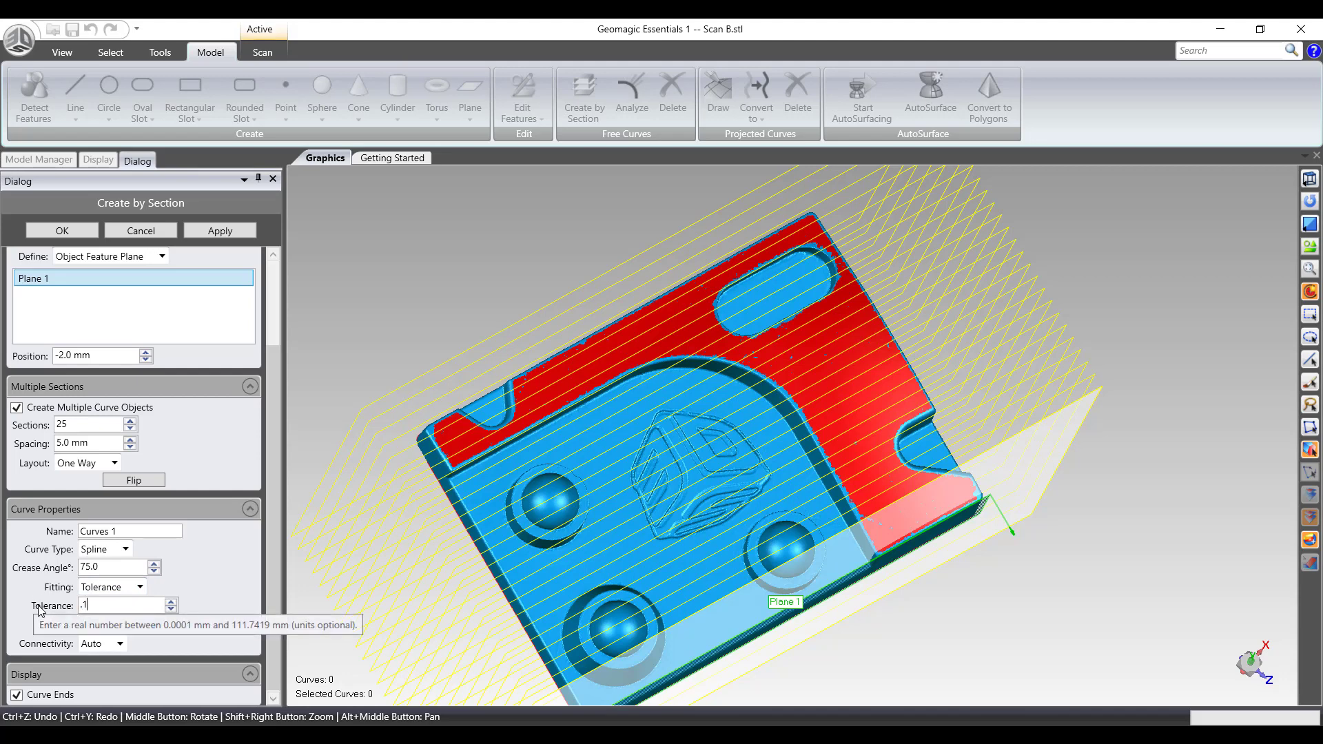
{"action": "key", "text": "Return"}
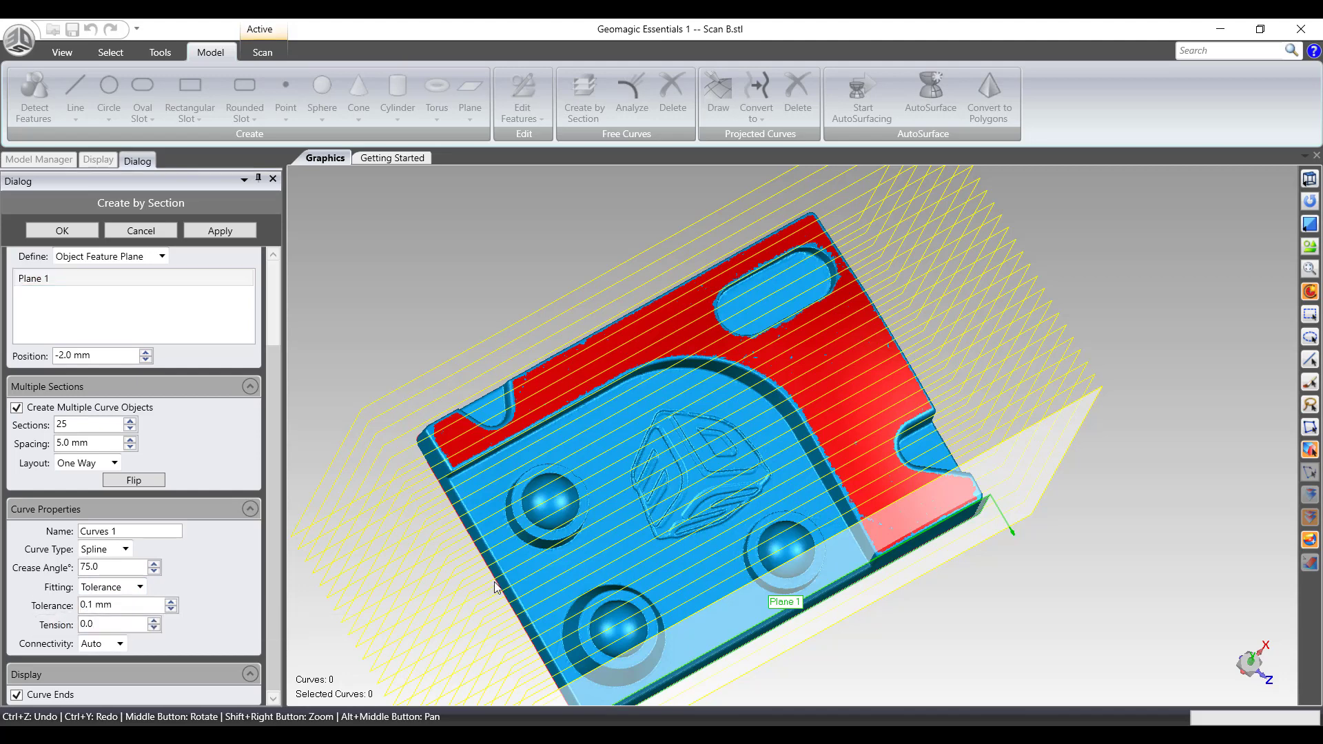
{"action": "left_click", "coordinate": [230, 230]}
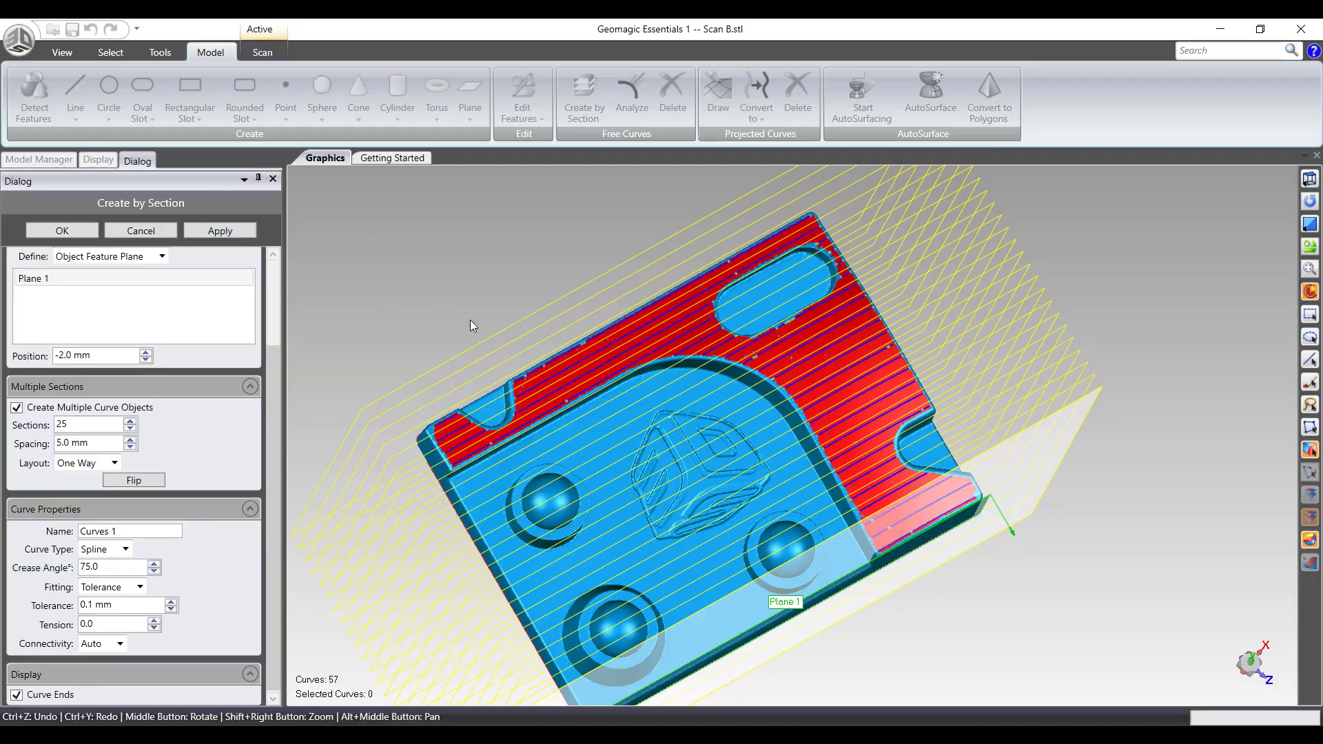
{"action": "middle_click_drag", "start_coordinate": [905, 483], "coordinate": [1068, 489]}
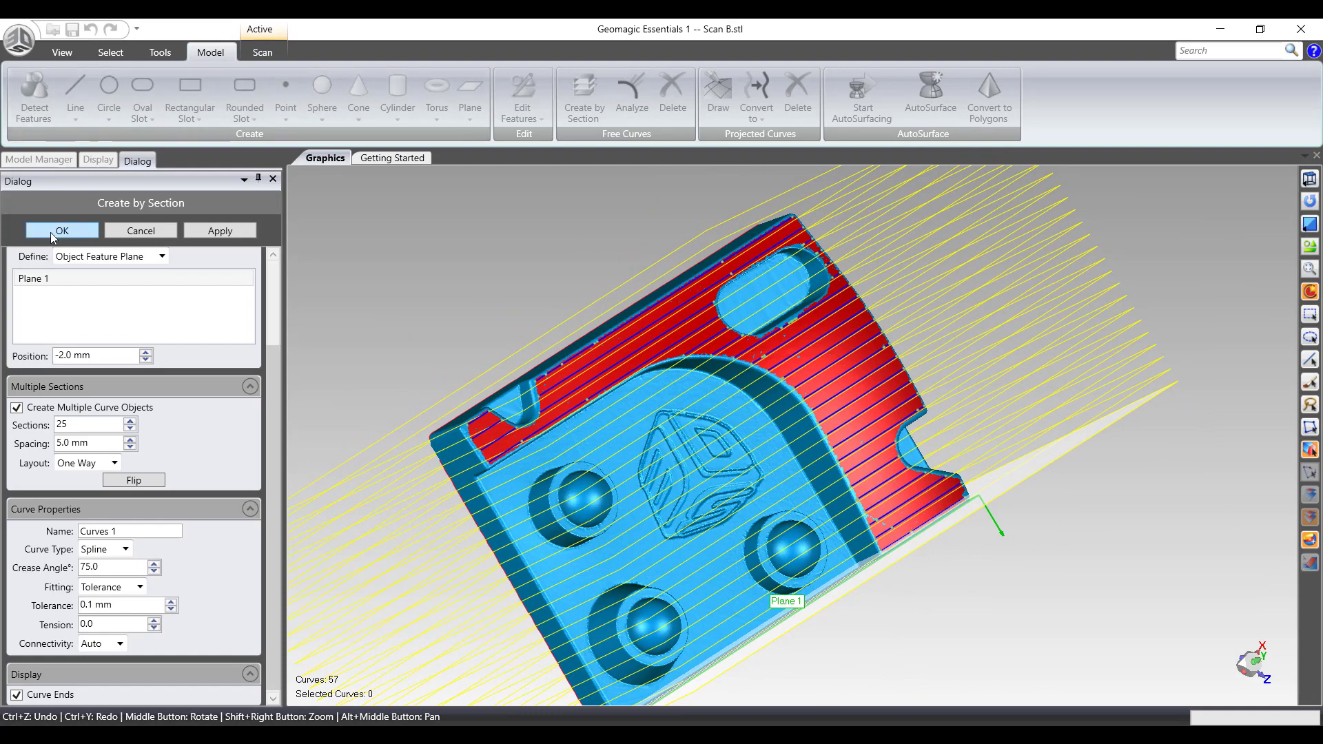
{"action": "left_click", "coordinate": [52, 232]}
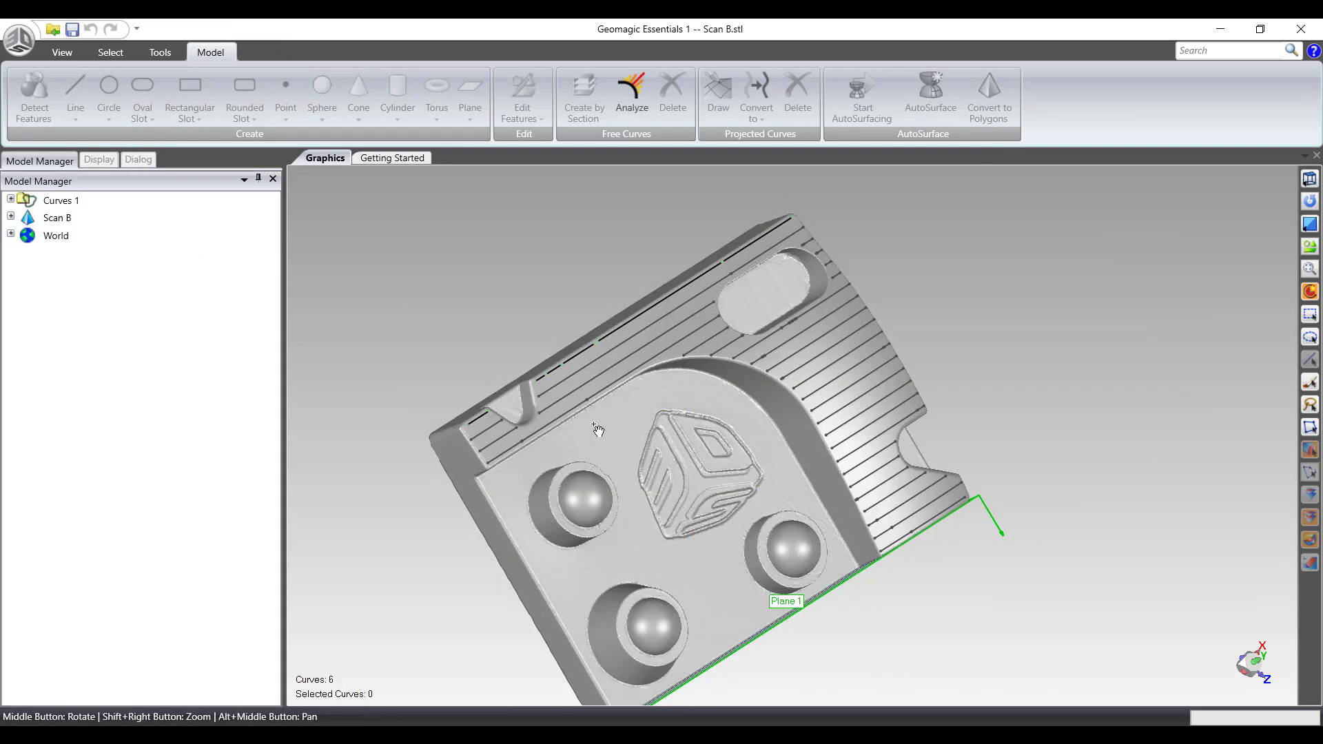
- Expand Curves 1 and select the full range of section curves
{"action": "scroll", "coordinate": [923, 456], "scroll_direction": "down", "scroll_amount": 2}
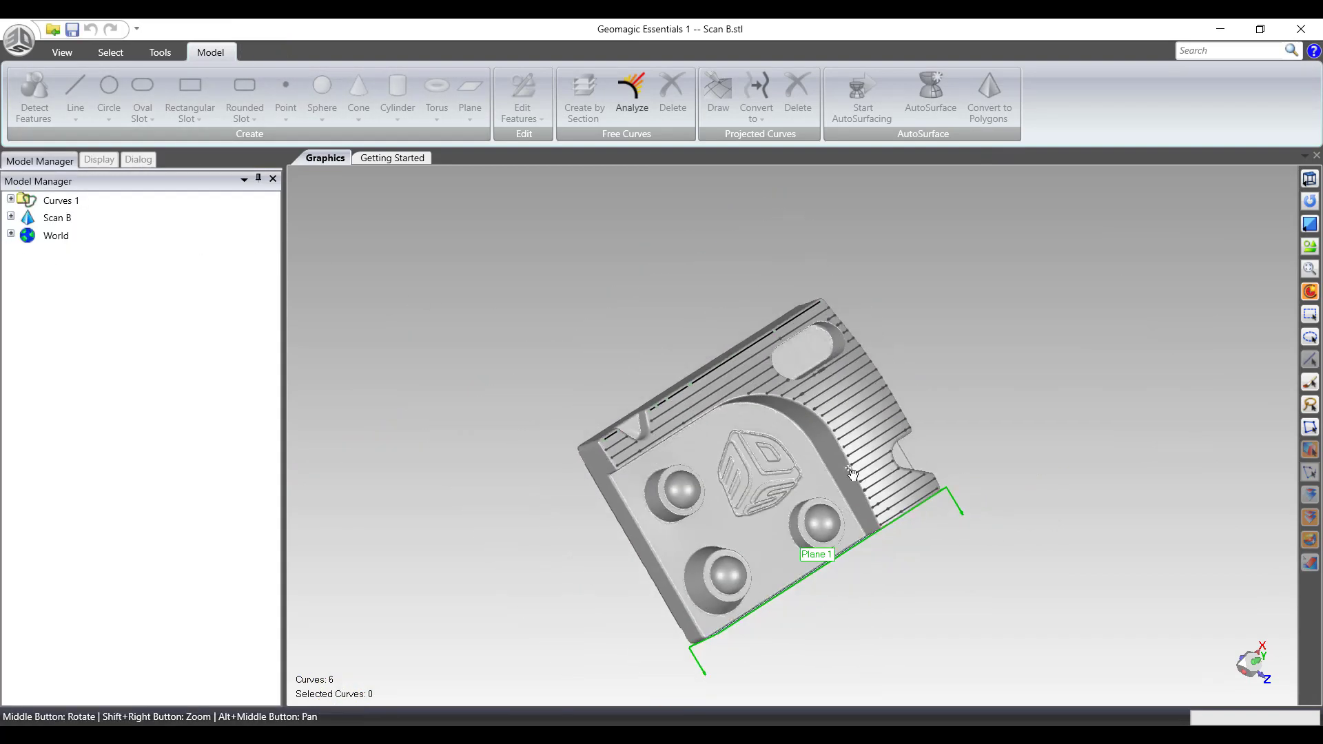
{"action": "scroll", "coordinate": [910, 434], "scroll_direction": "up", "scroll_amount": 6}
{"action": "middle_click_drag", "start_coordinate": [896, 413], "coordinate": [882, 373]}
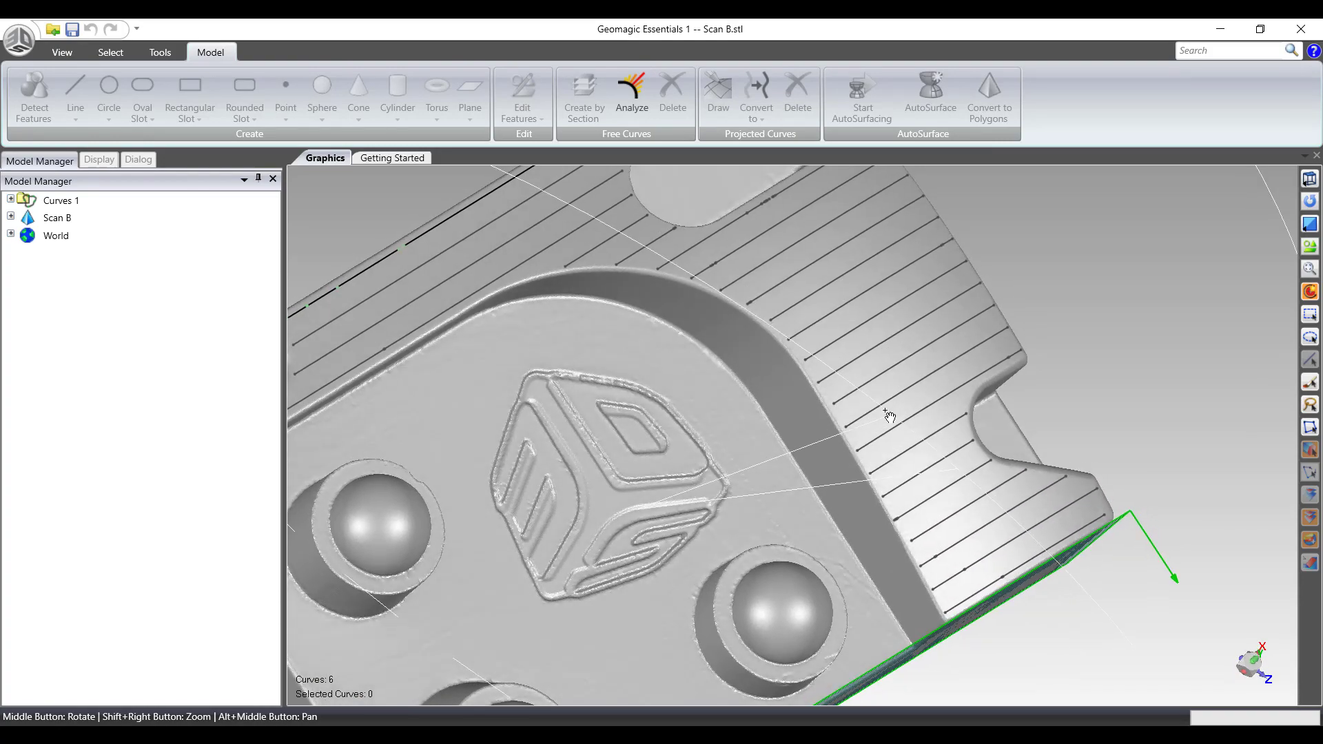
{"action": "left_click", "coordinate": [11, 200]}
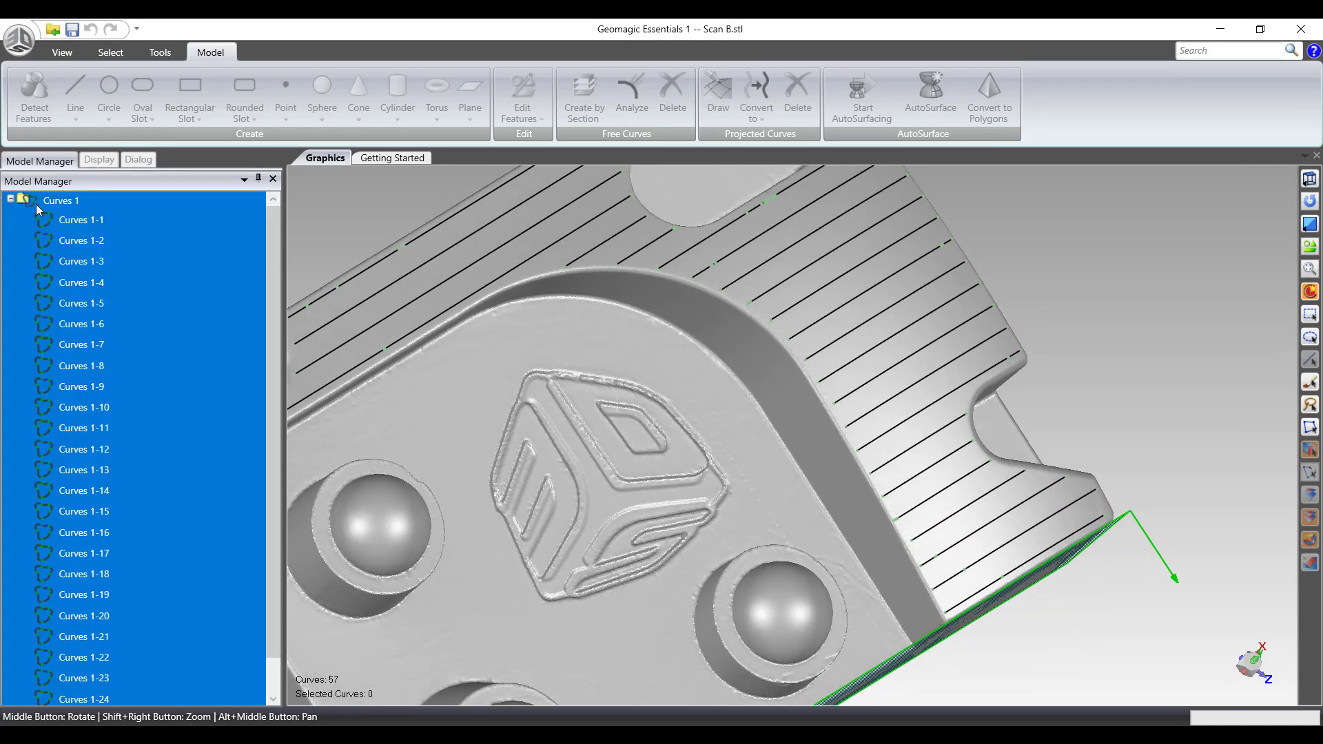
{"action": "left_click", "coordinate": [69, 219]}
{"action": "scroll", "coordinate": [140, 433], "scroll_direction": "down", "scroll_amount": 1}
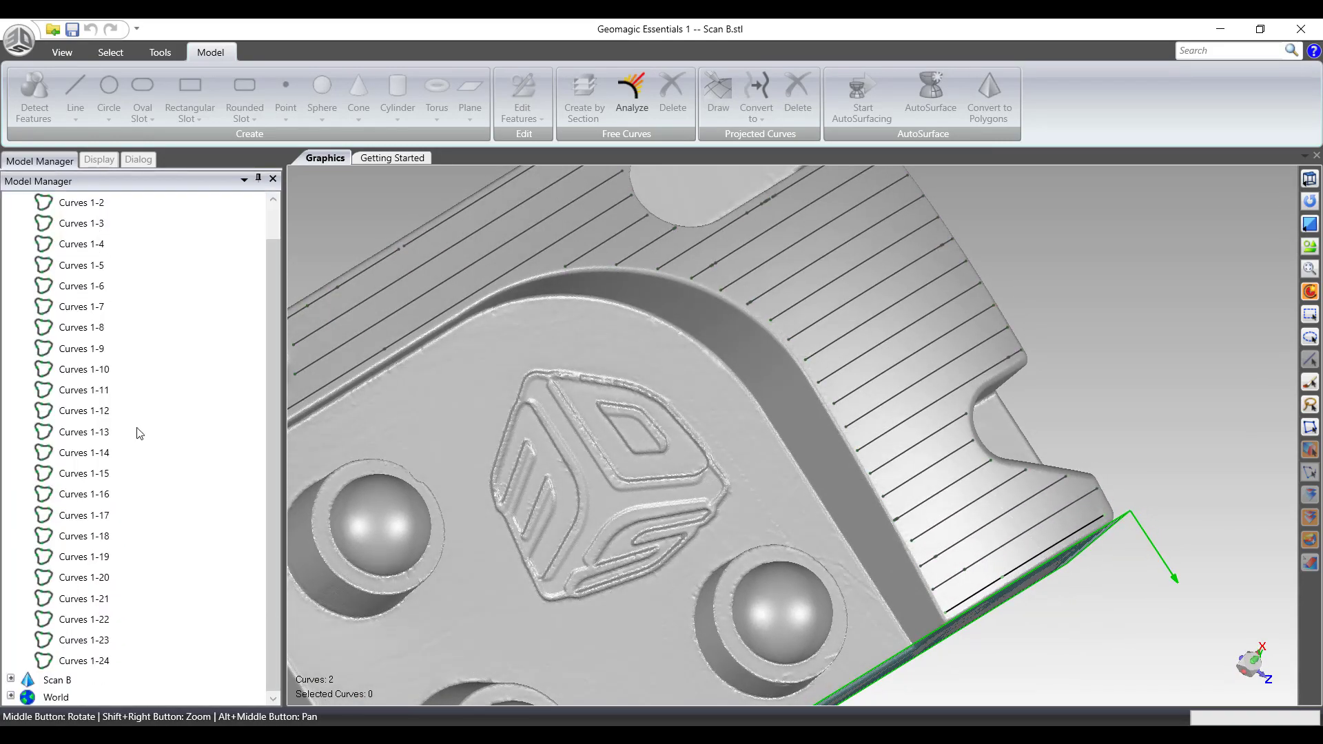
{"action": "left_click", "coordinate": [95, 660], "text": "shift"}
- Save the selected curves as Test Sketches 2.wrp
{"action": "right_click", "coordinate": [87, 516]}
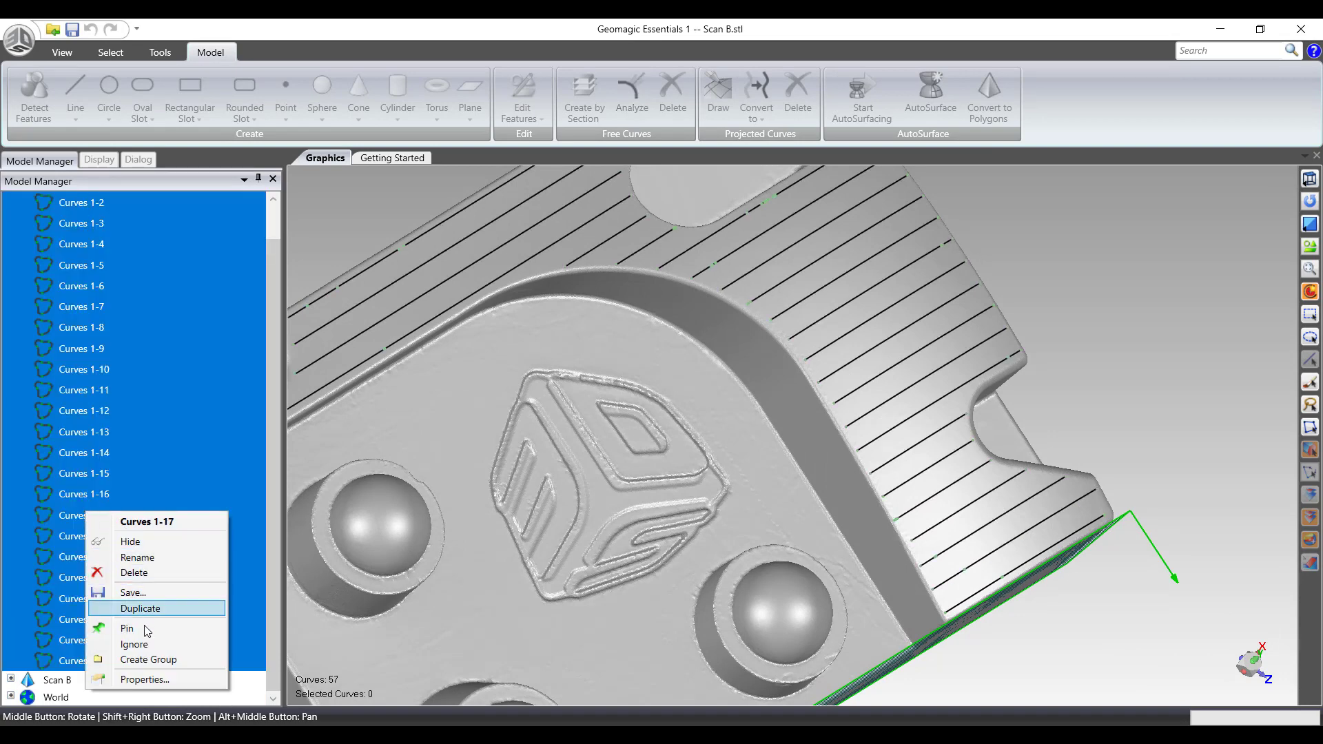
{"action": "left_click", "coordinate": [131, 592]}
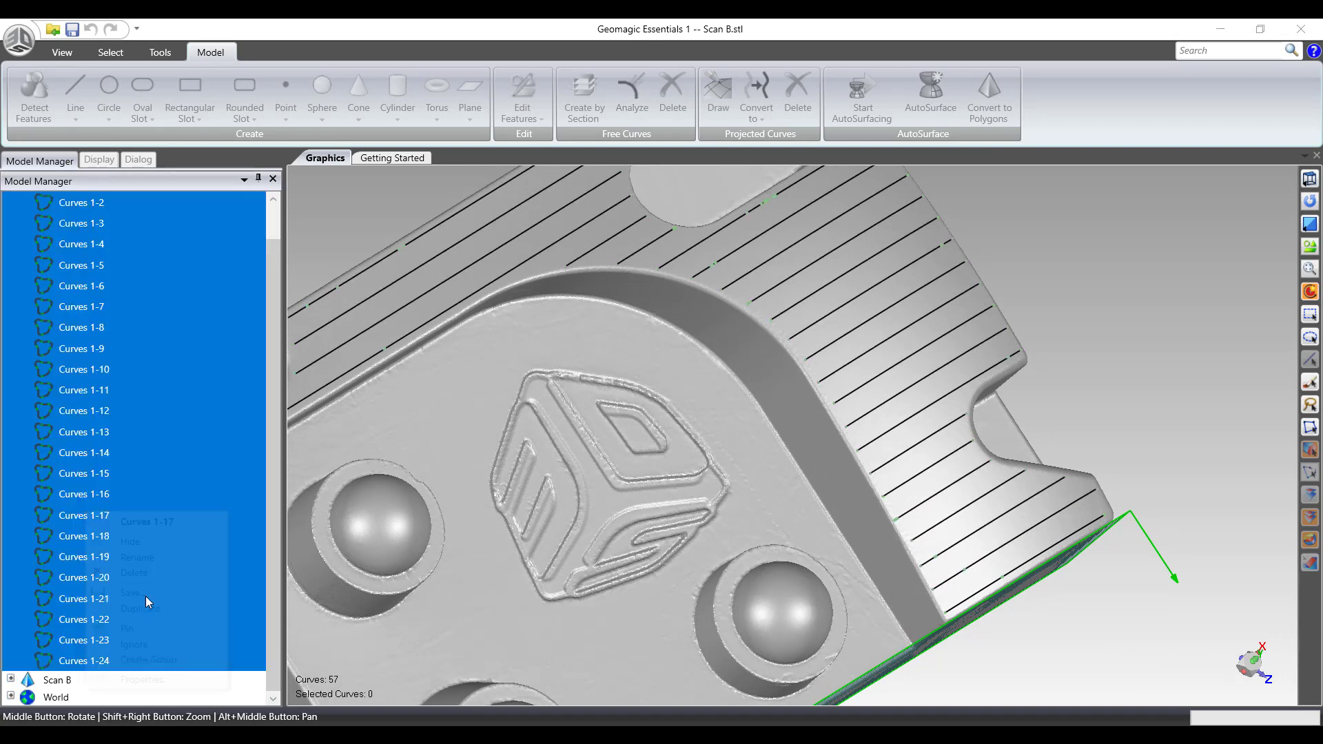
{"action": "key", "text": "End"}
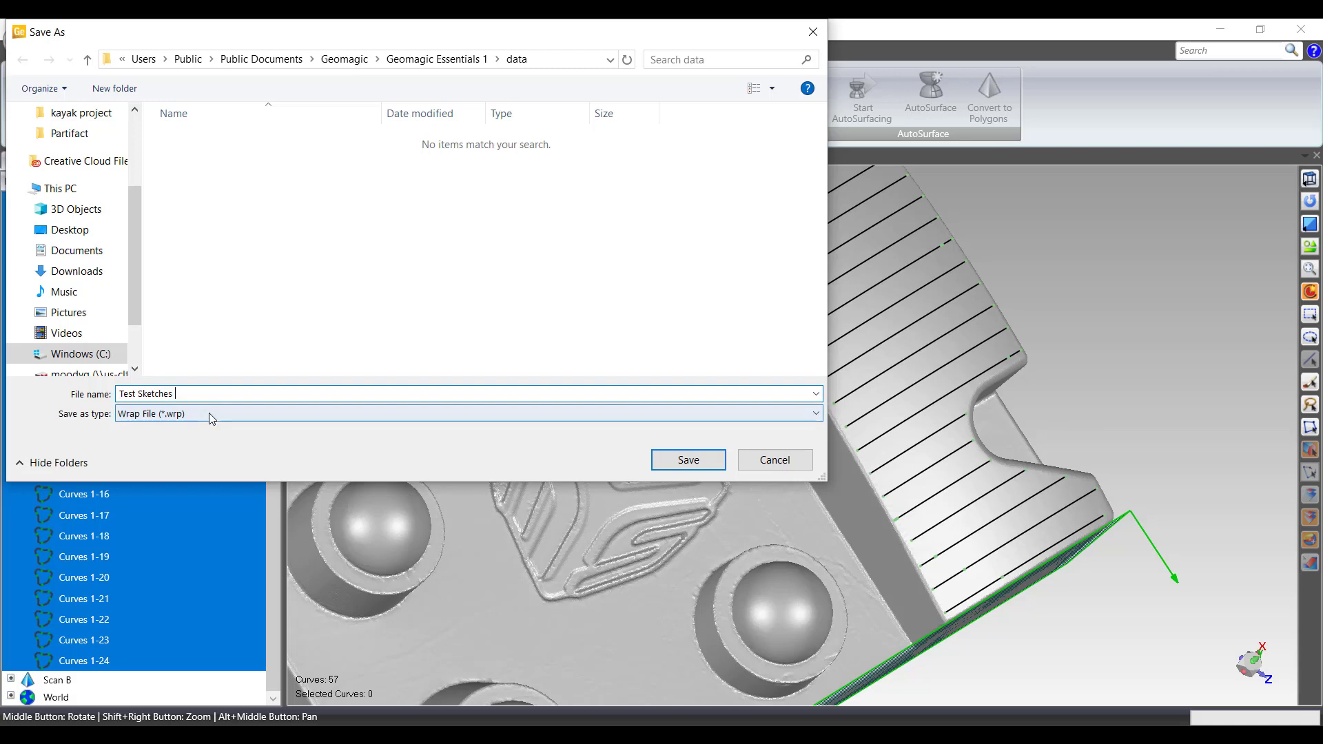
{"action": "type", "text": "2"}
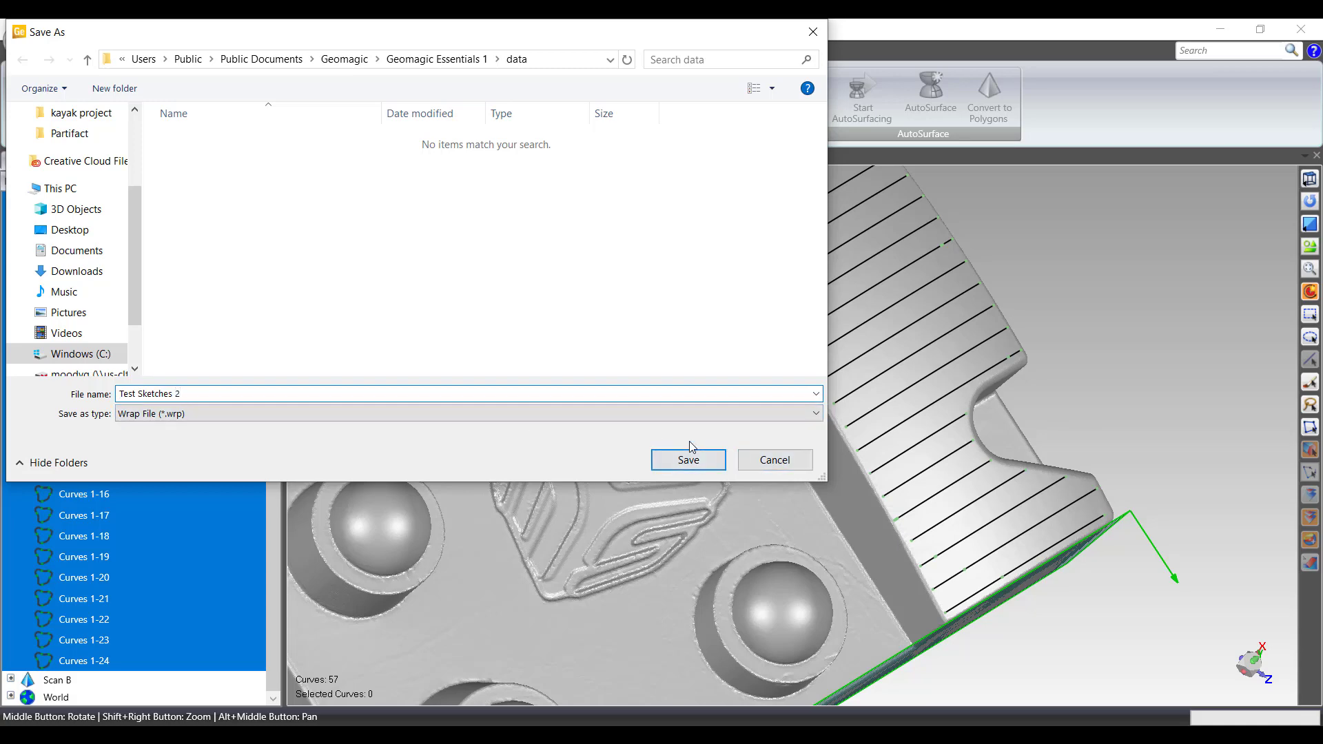
{"action": "left_click", "coordinate": [689, 461]}
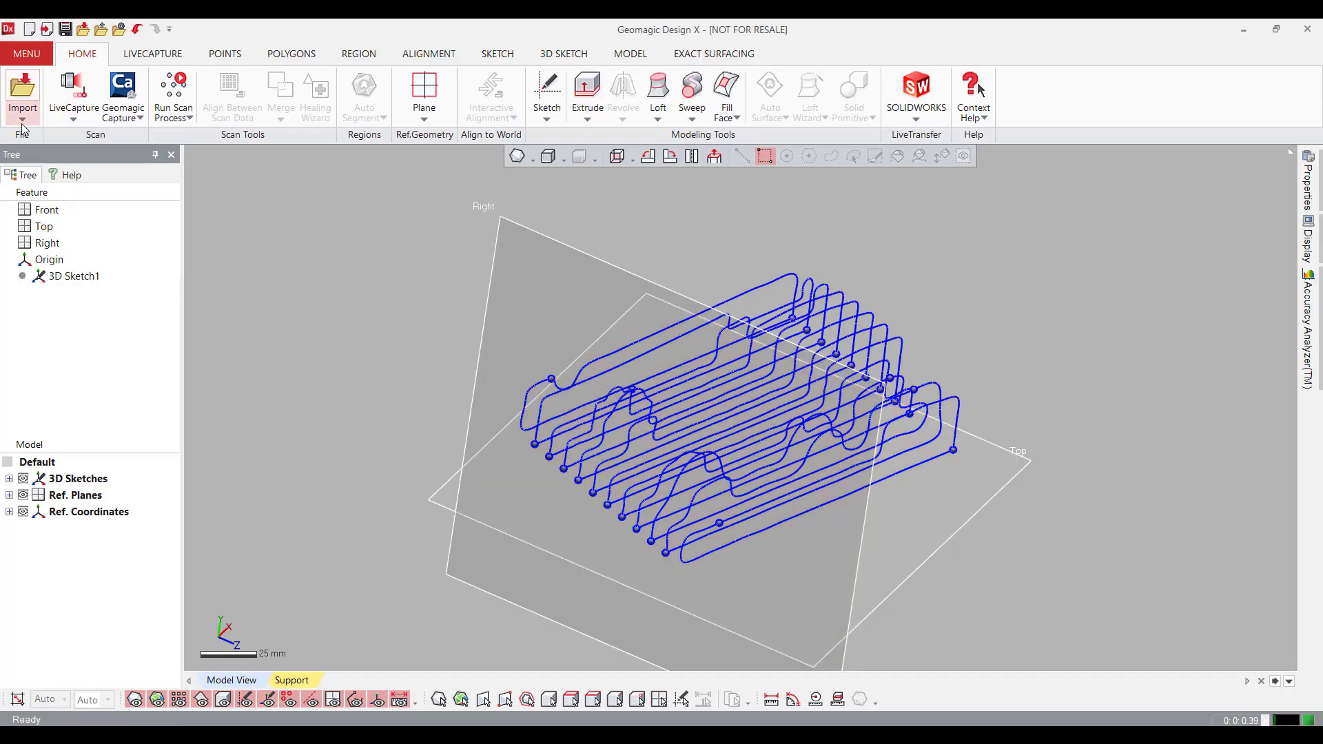
- Import the saved curves as 3D Sketch2, hiding 3D Sketch1 and the reference planes
{"action": "left_click", "coordinate": [22, 93]}
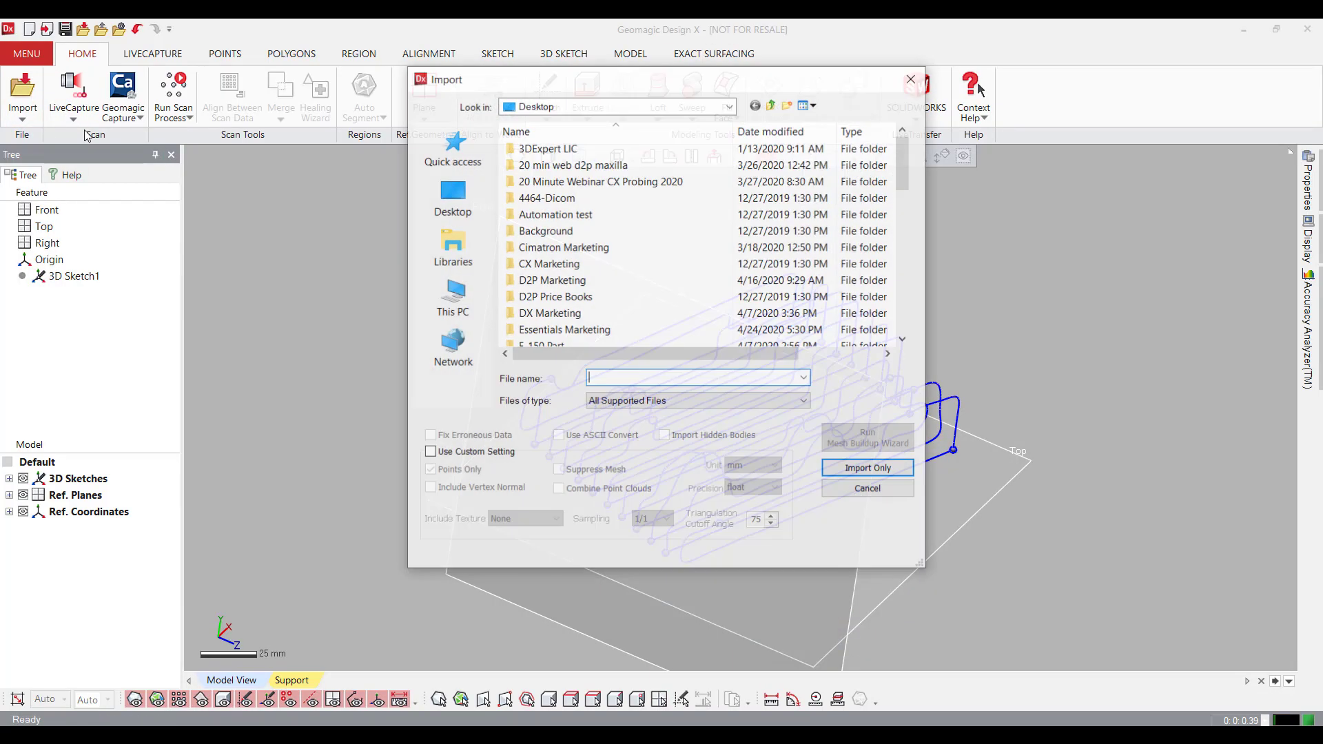
{"action": "scroll", "coordinate": [696, 241], "scroll_direction": "down", "scroll_amount": 10}
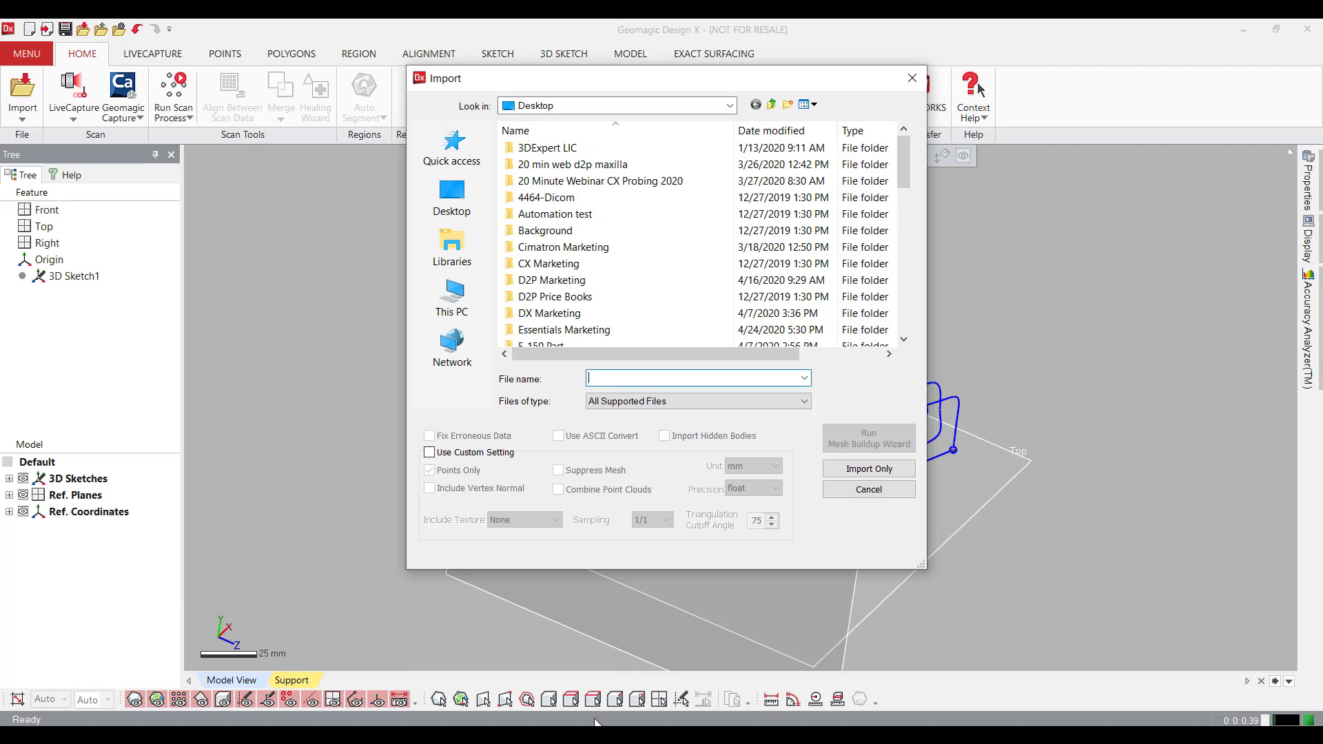
{"action": "scroll", "coordinate": [661, 399], "scroll_direction": "down", "scroll_amount": 4}
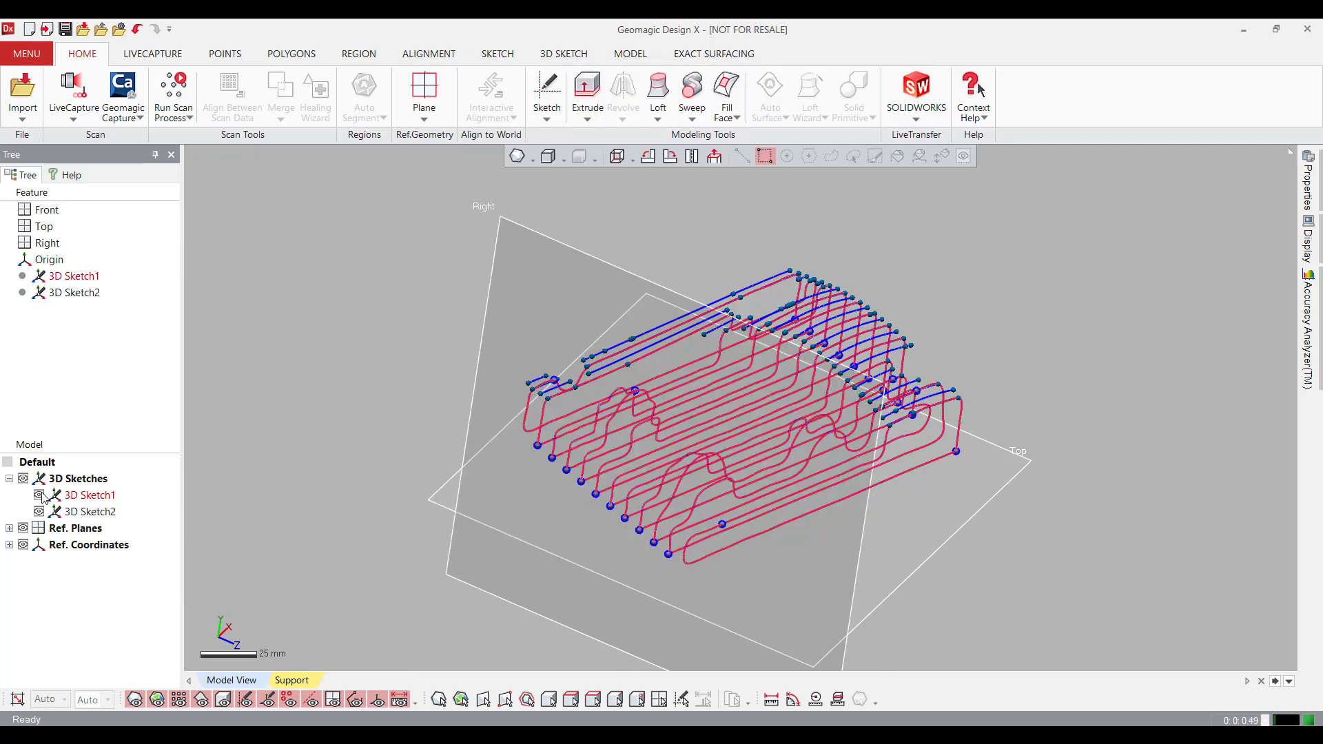
{"action": "left_click", "coordinate": [40, 494]}
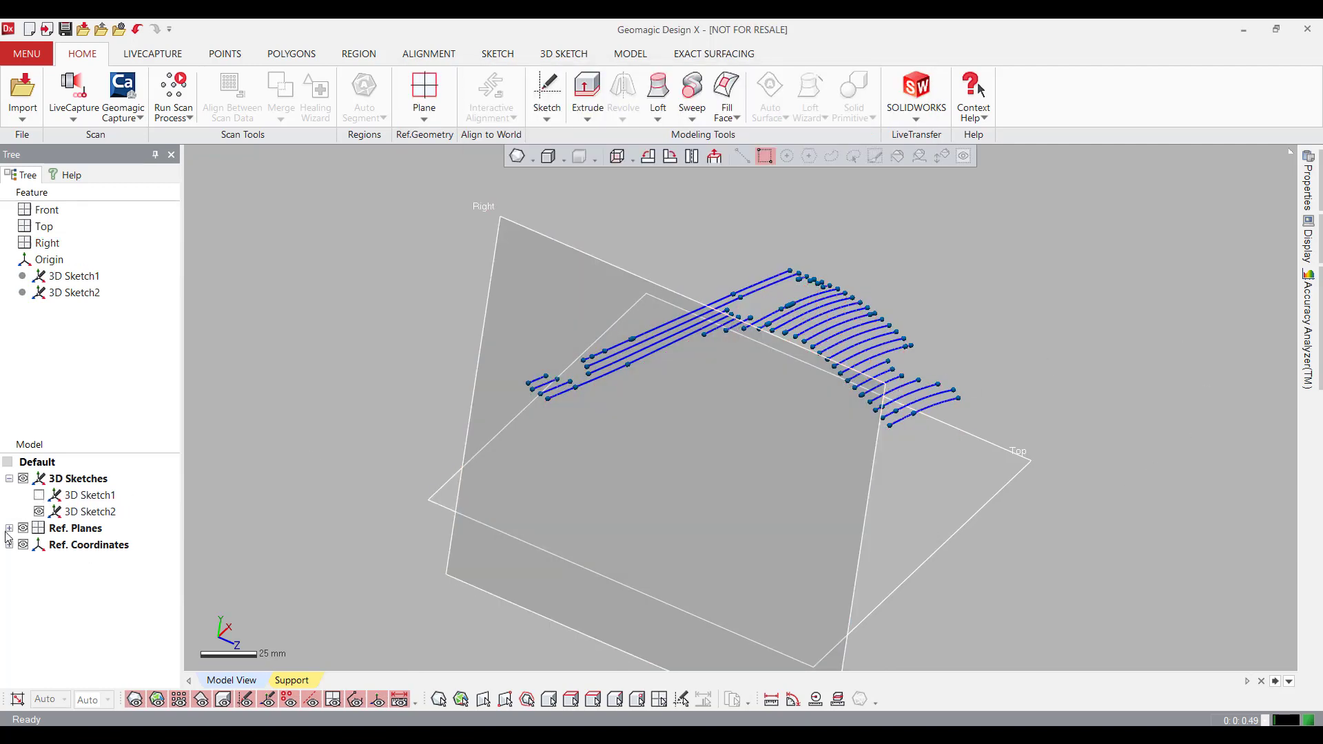
{"action": "left_click", "coordinate": [22, 528]}
{"action": "mouse_move", "coordinate": [1032, 441]}
{"action": "right_mouse_down"}
{"action": "mouse_move", "coordinate": [811, 596]}
{"action": "mouse_move", "coordinate": [833, 644]}
{"action": "mouse_move", "coordinate": [1072, 387]}
{"action": "mouse_move", "coordinate": [1102, 408]}
{"action": "mouse_move", "coordinate": [1070, 451]}
{"action": "mouse_move", "coordinate": [992, 379]}
{"action": "mouse_move", "coordinate": [1008, 340]}
{"action": "right_mouse_up"}
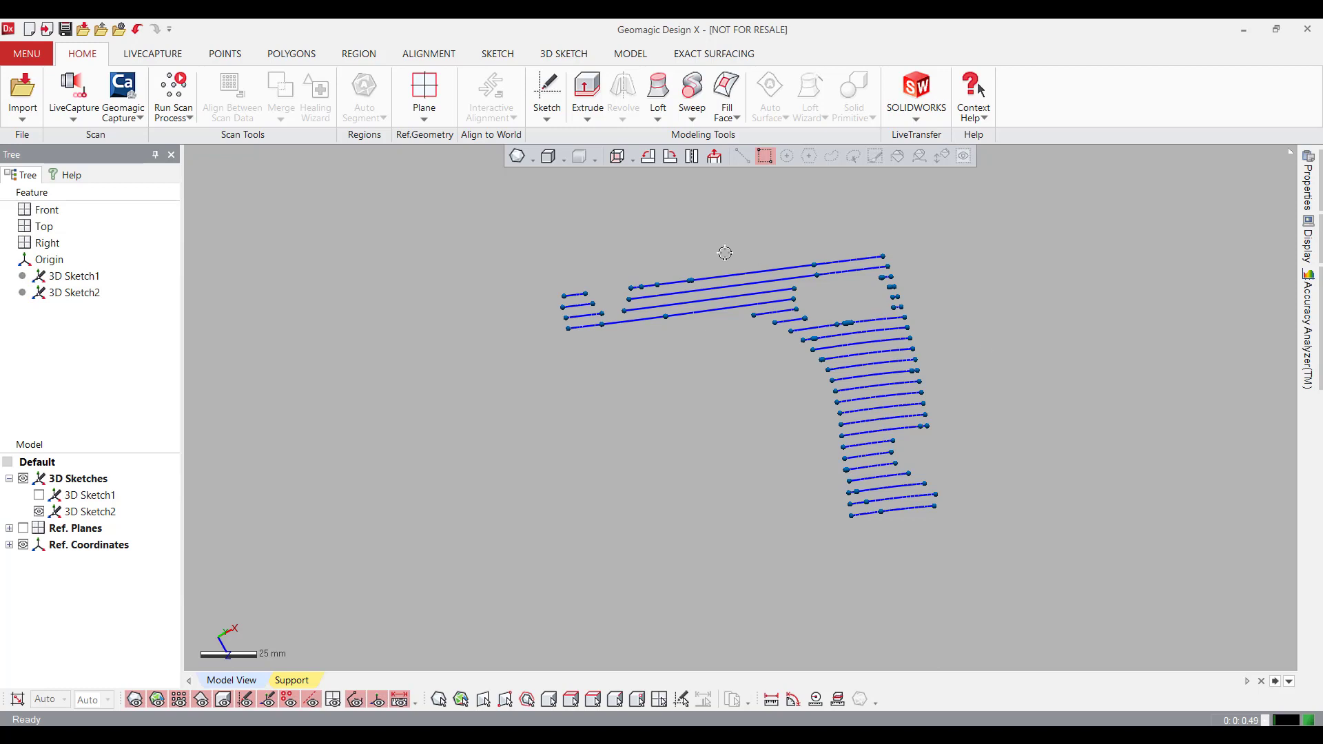
{"action": "left_click", "coordinate": [623, 56]}
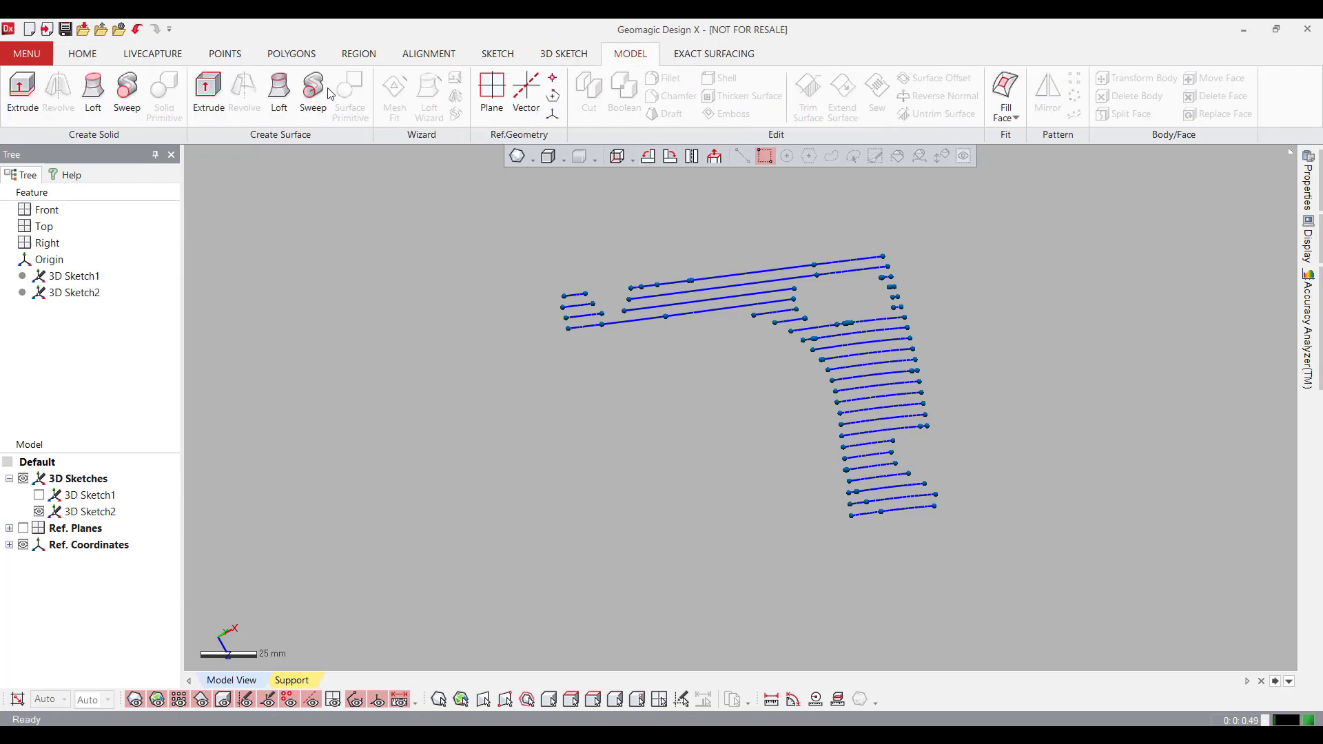
- Create Loft1 using 13 consecutive lower-band sketch curves as profiles
{"action": "left_click", "coordinate": [279, 90]}
{"action": "left_click", "coordinate": [892, 337]}
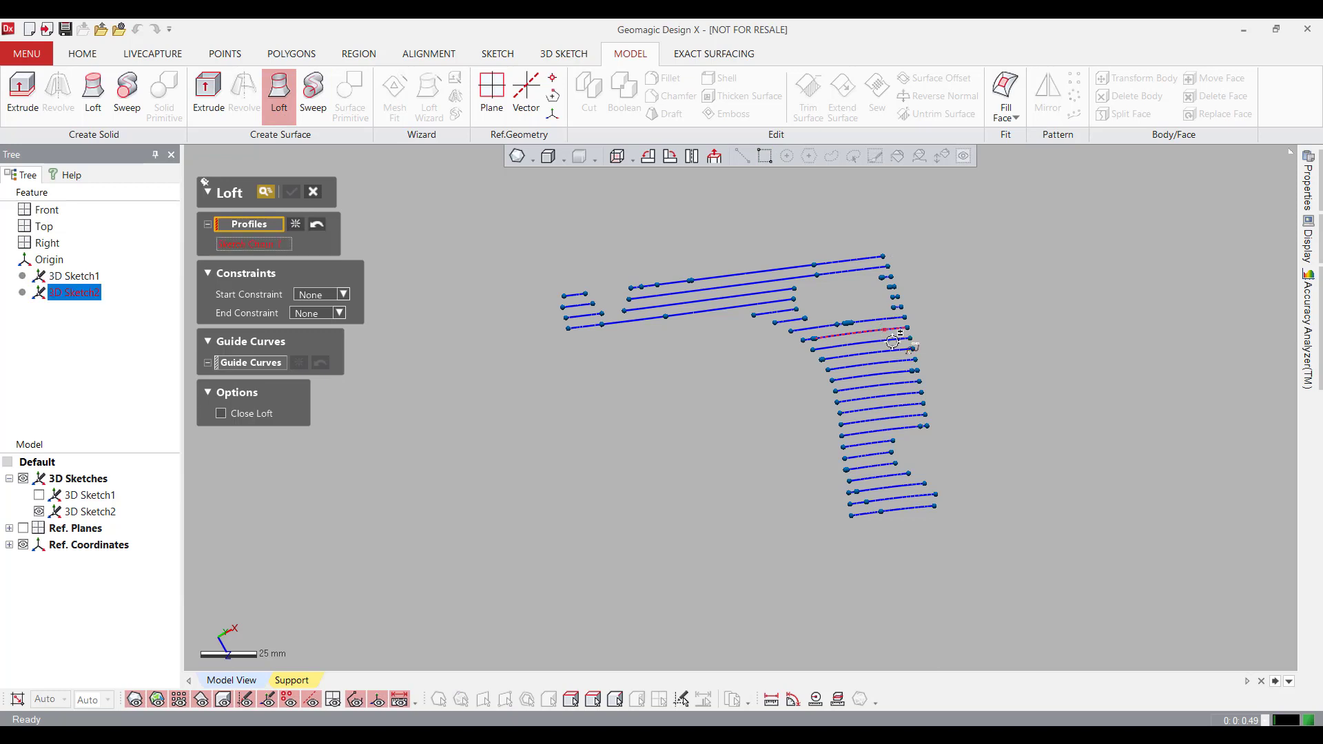
{"action": "left_click", "coordinate": [892, 341]}
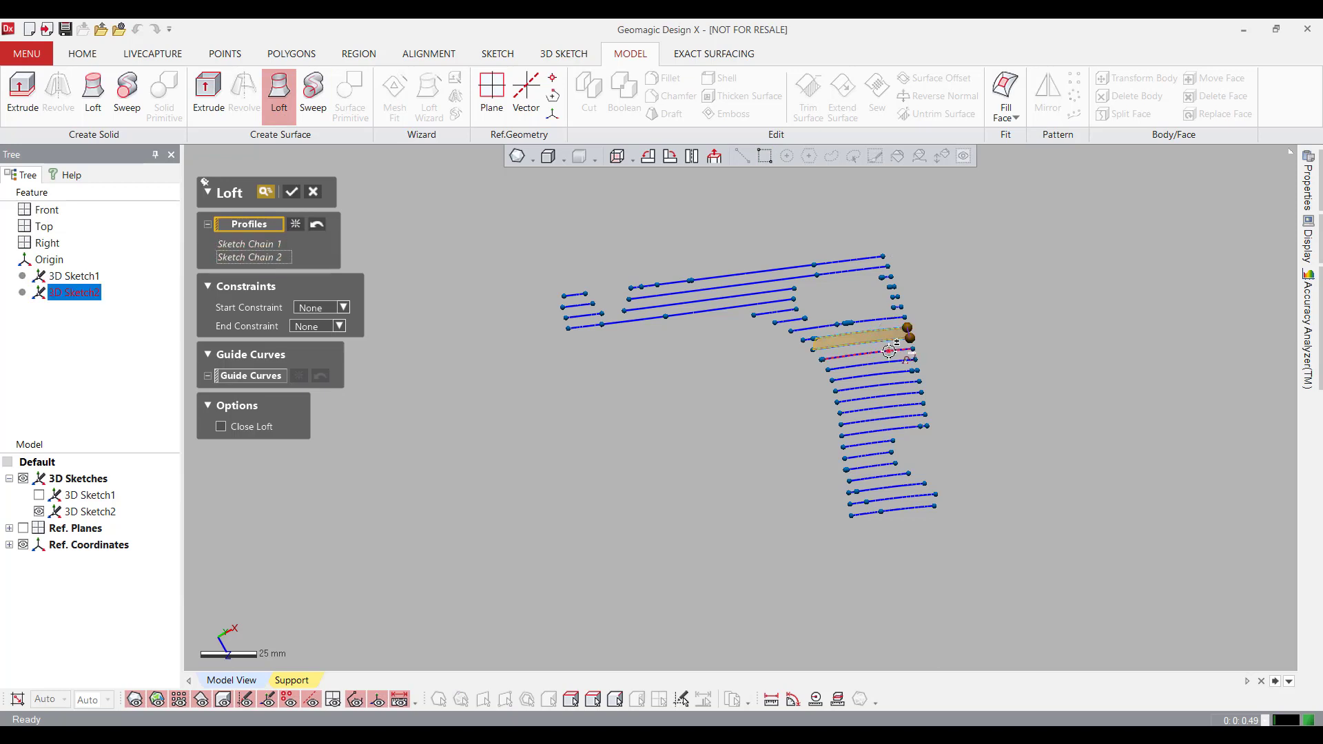
{"action": "left_click", "coordinate": [896, 351]}
{"action": "left_click", "coordinate": [900, 363]}
{"action": "left_click", "coordinate": [904, 382]}
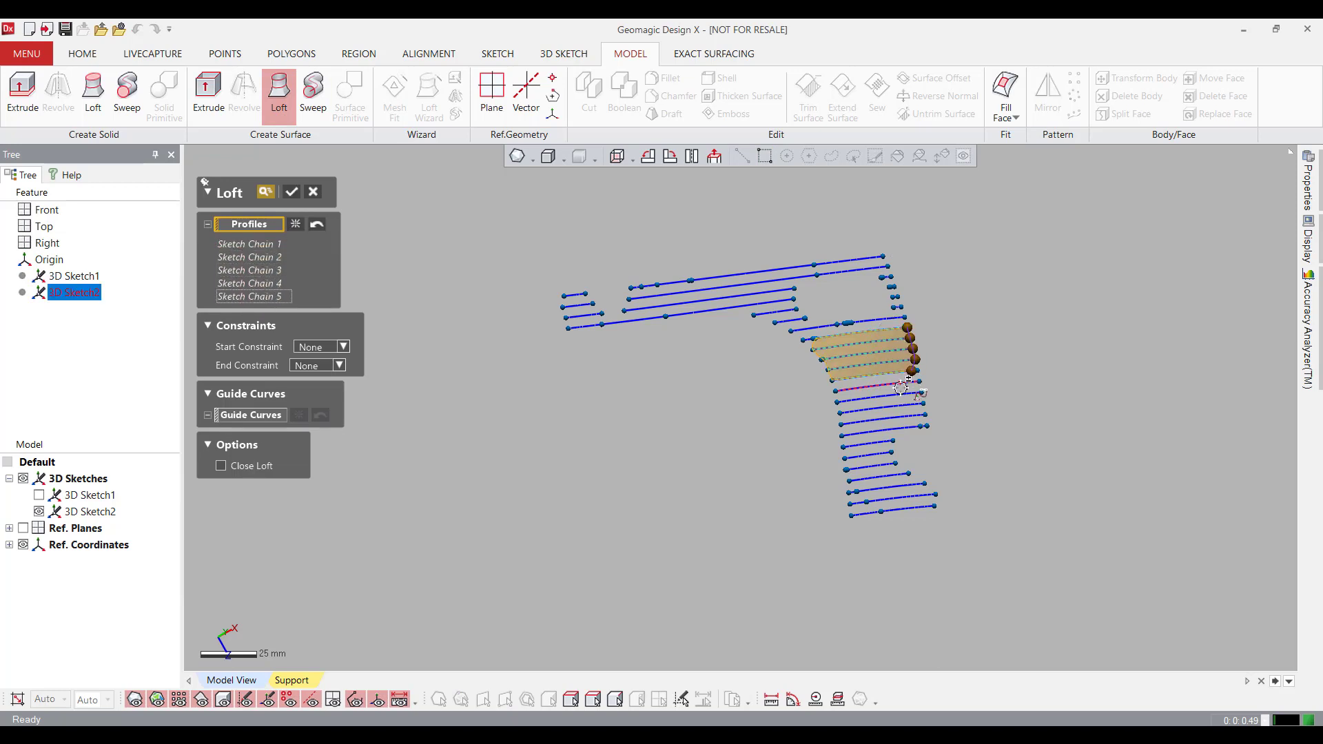
{"action": "left_click", "coordinate": [907, 394]}
{"action": "left_click", "coordinate": [909, 404]}
{"action": "left_click", "coordinate": [910, 416]}
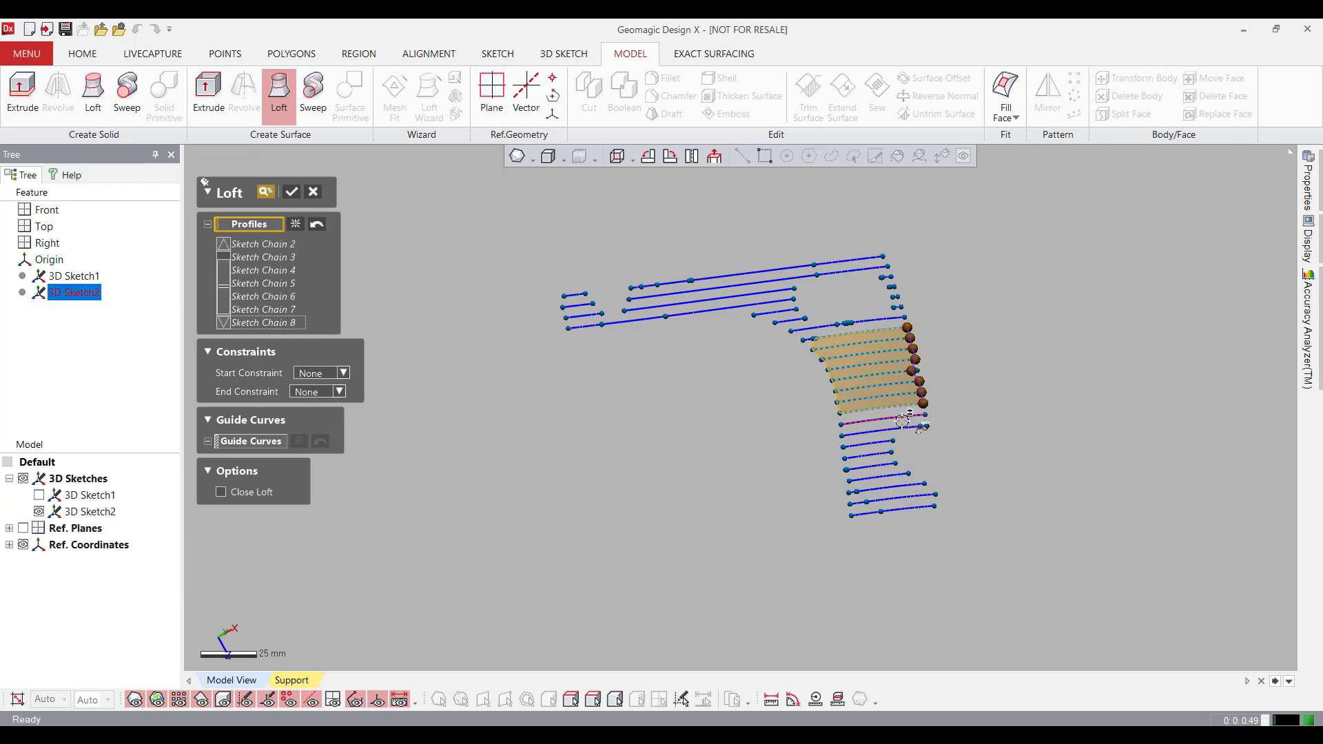
{"action": "left_click", "coordinate": [911, 427]}
{"action": "left_click", "coordinate": [919, 427]}
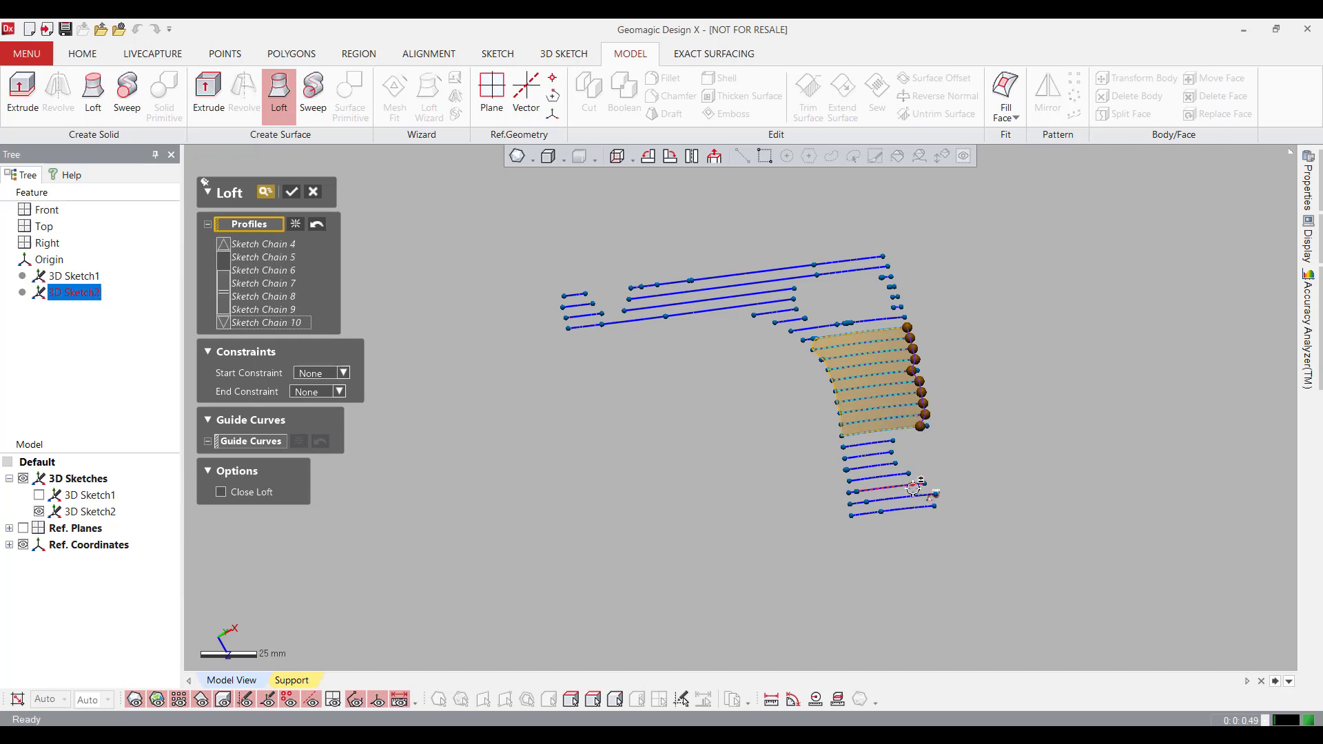
{"action": "left_click", "coordinate": [924, 485]}
{"action": "left_click", "coordinate": [917, 498]}
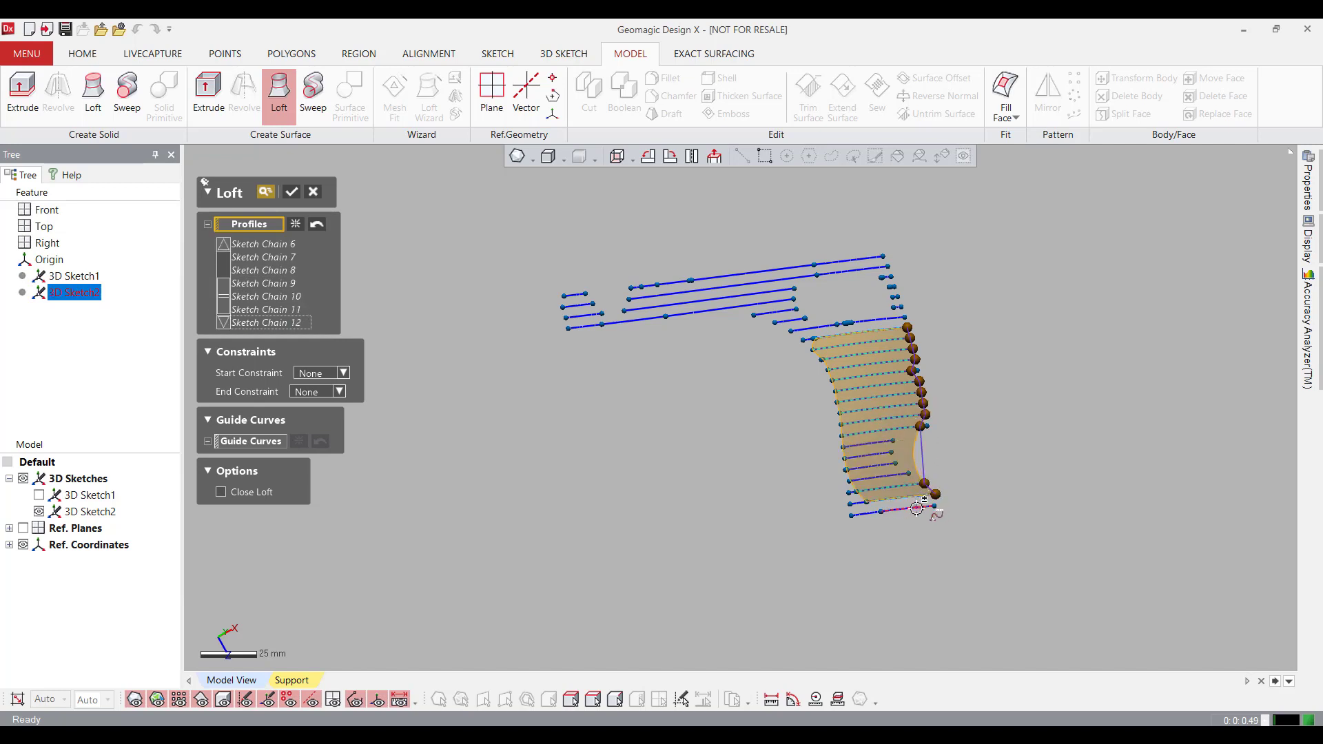
{"action": "left_click", "coordinate": [903, 510]}
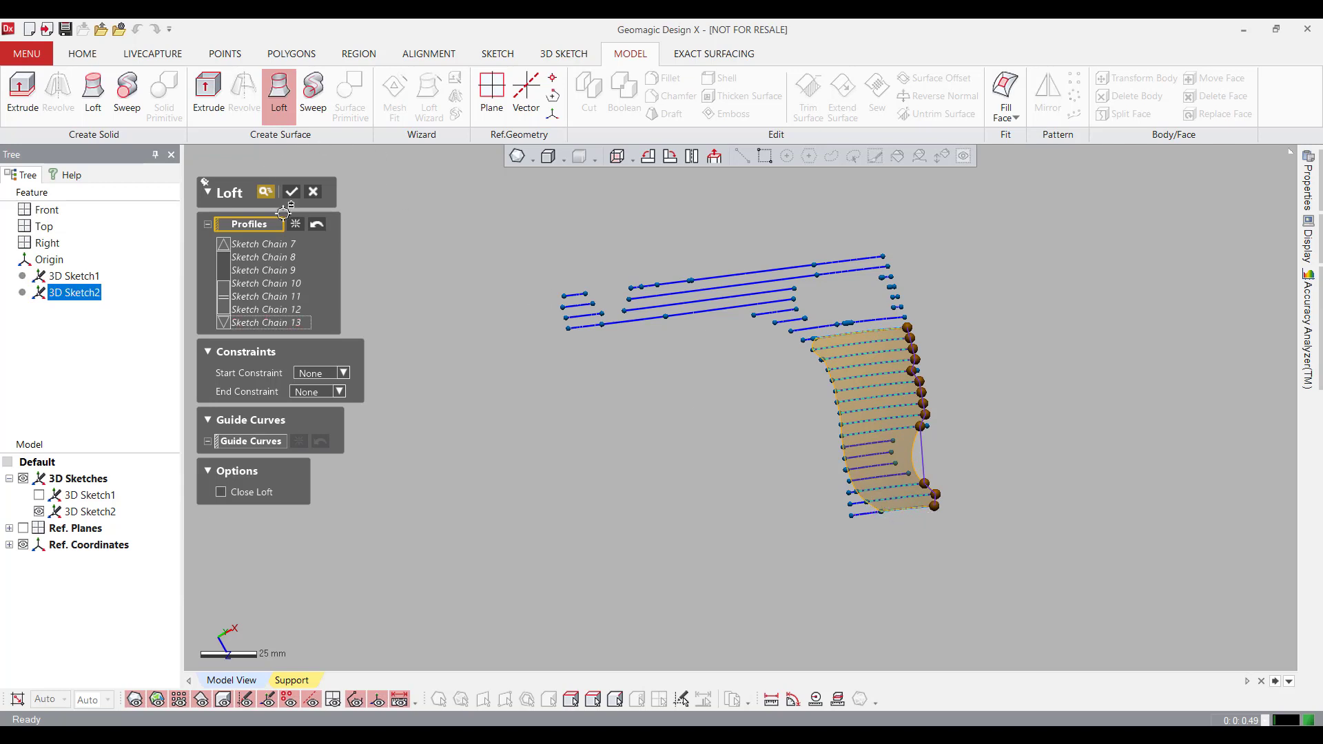
{"action": "left_click", "coordinate": [291, 192]}
{"action": "right_click_drag", "start_coordinate": [1058, 390], "coordinate": [1075, 301]}
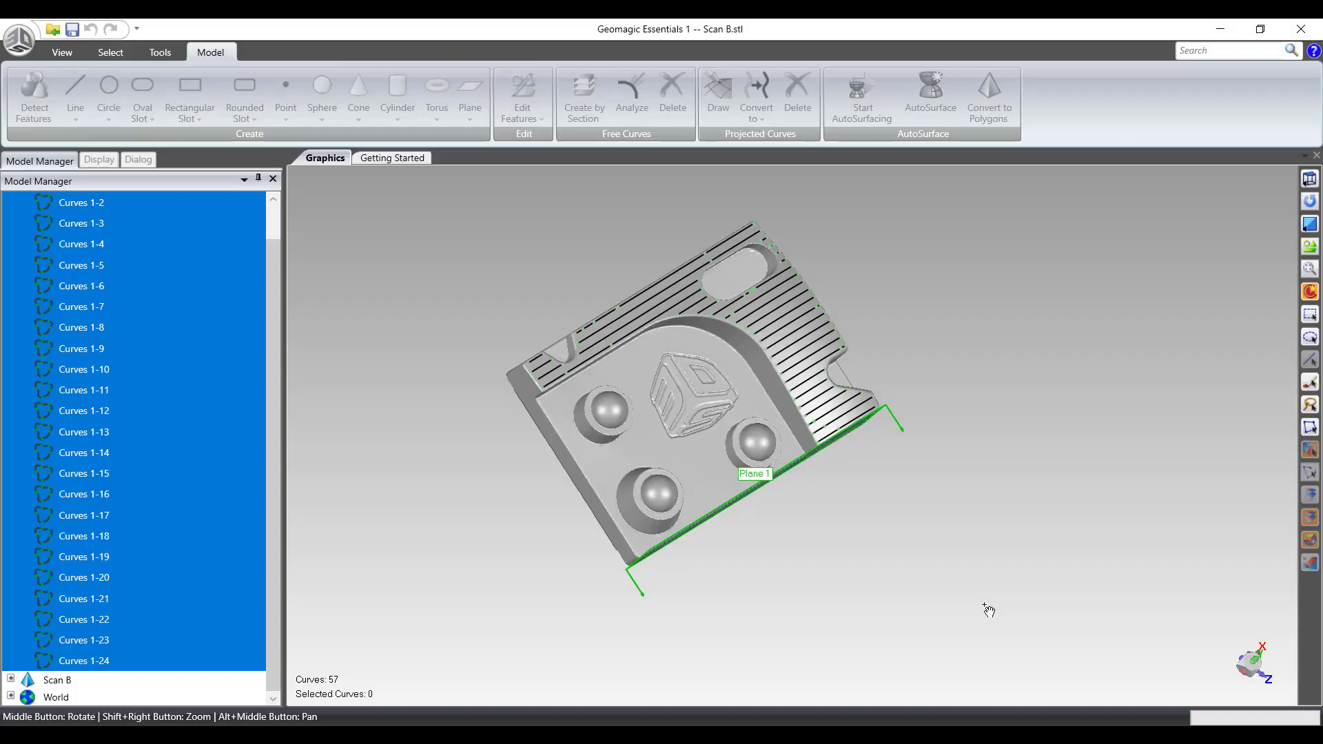